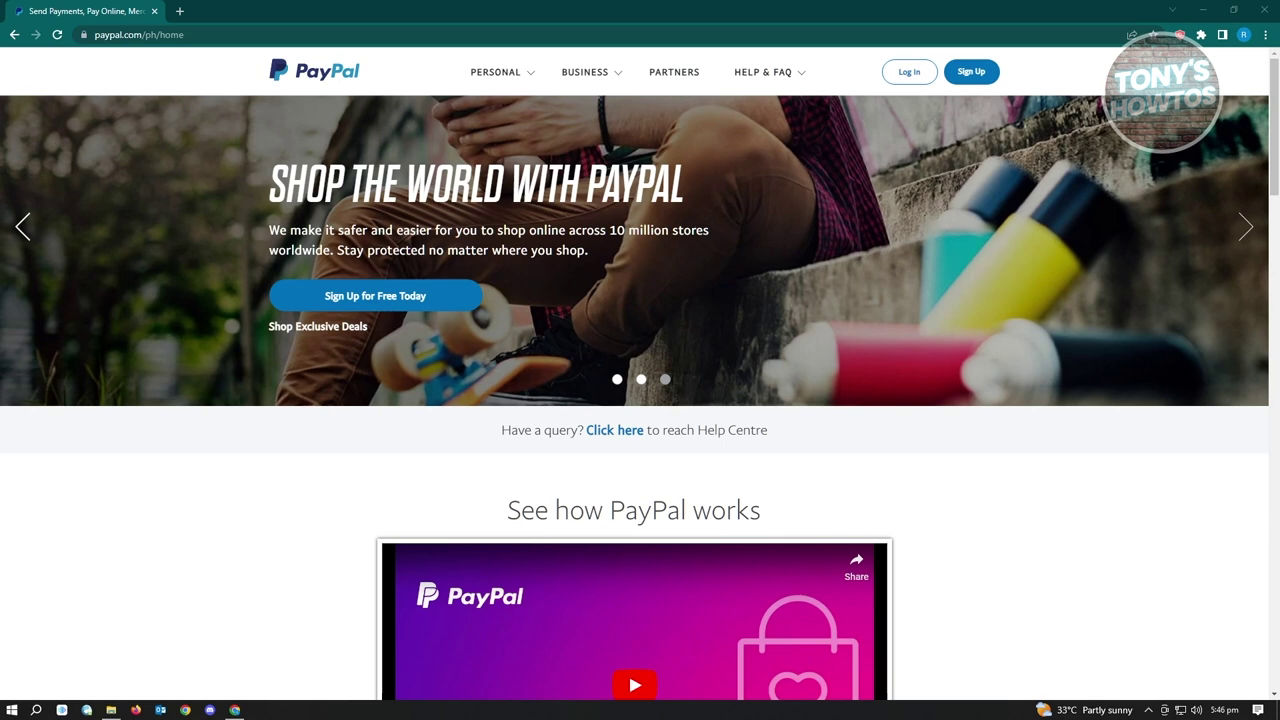
# Start a PayPal sign-up from the header and choose Personal Account.
pyautogui.click(964, 76)
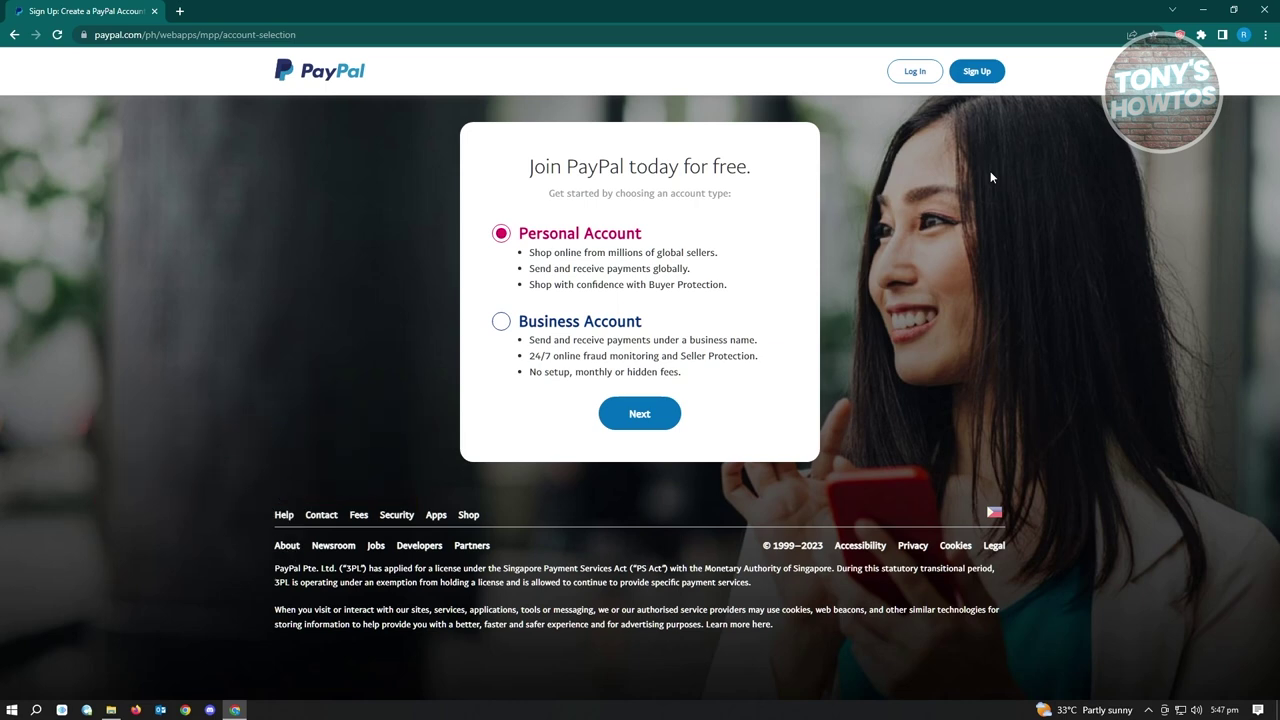
pyautogui.click(641, 416)
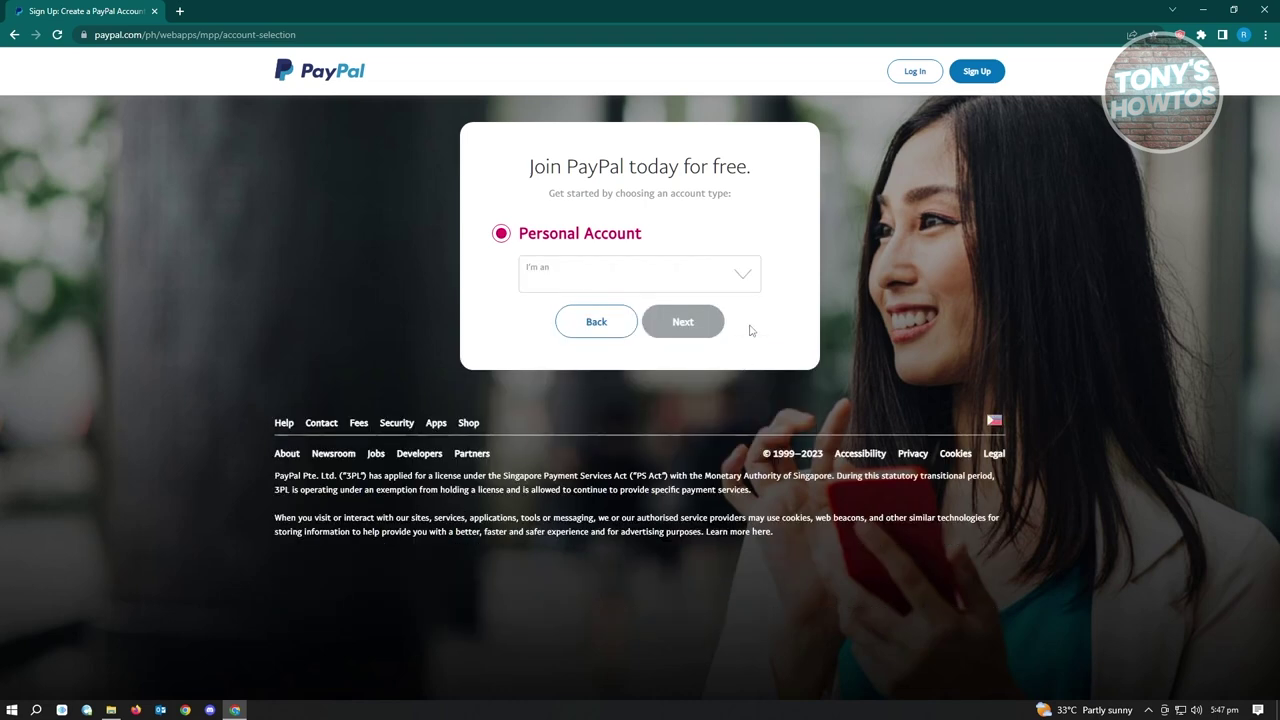
# Set the 'I'm an' dropdown to Online shopper and continue to the mobile number page.
pyautogui.click(737, 277)
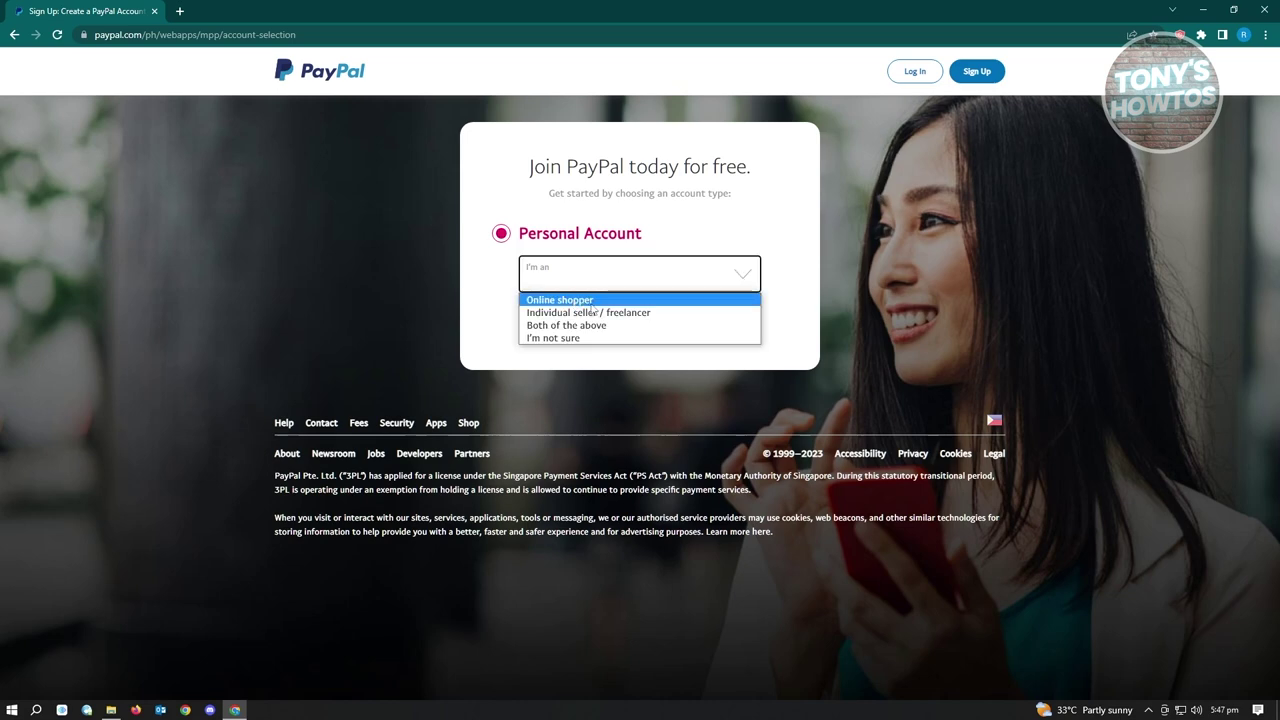
pyautogui.click(591, 302)
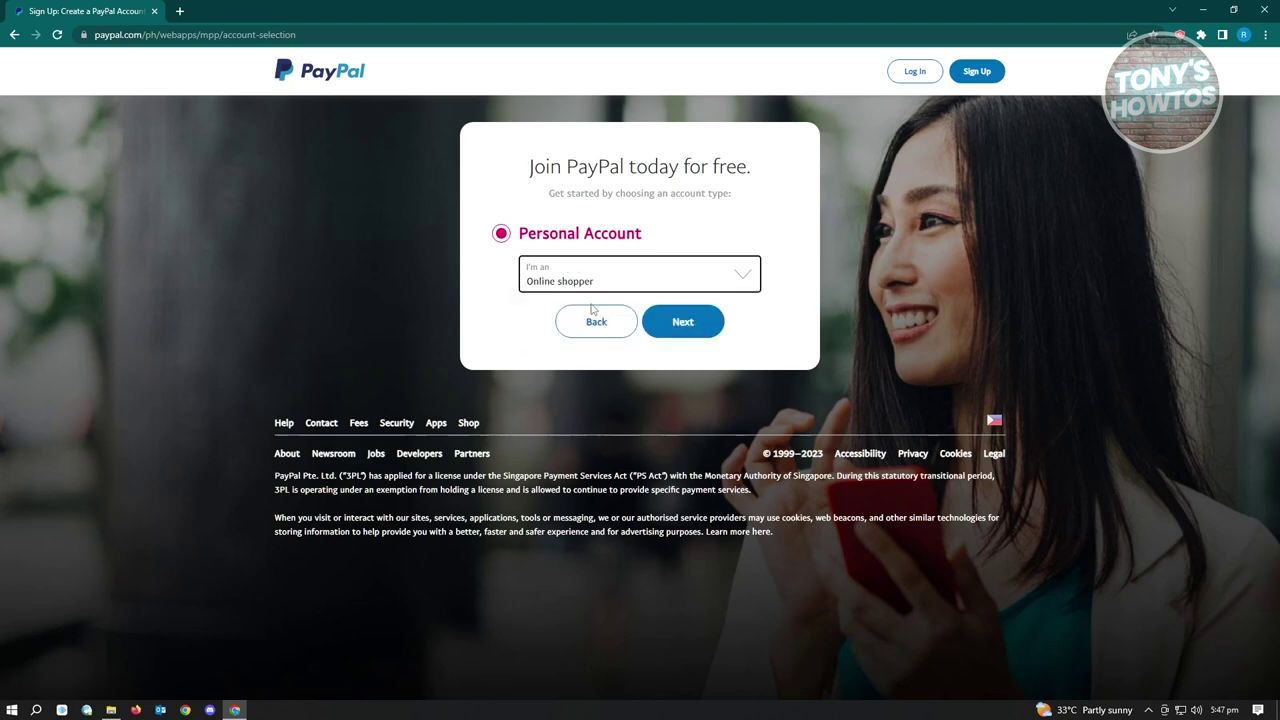
pyautogui.click(692, 327)
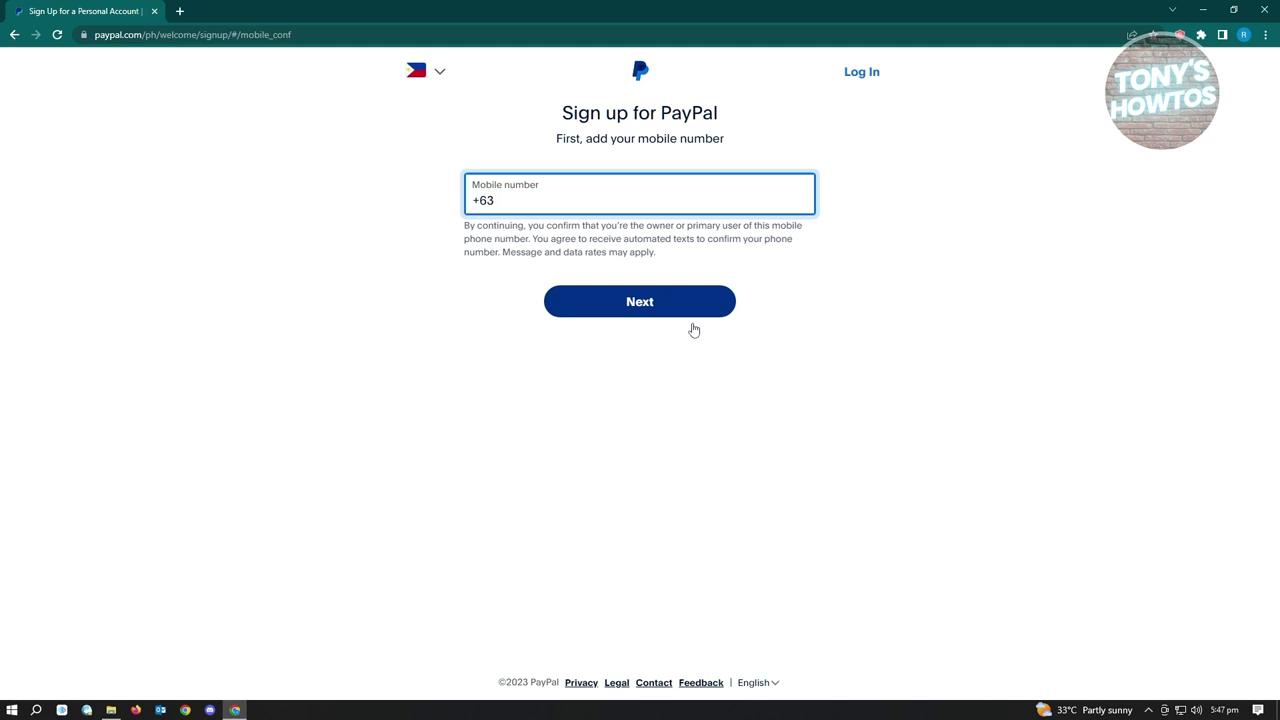
# Submit the +63 mobile number and pass the hCaptcha 'I am human' check.
pyautogui.click(692, 316)
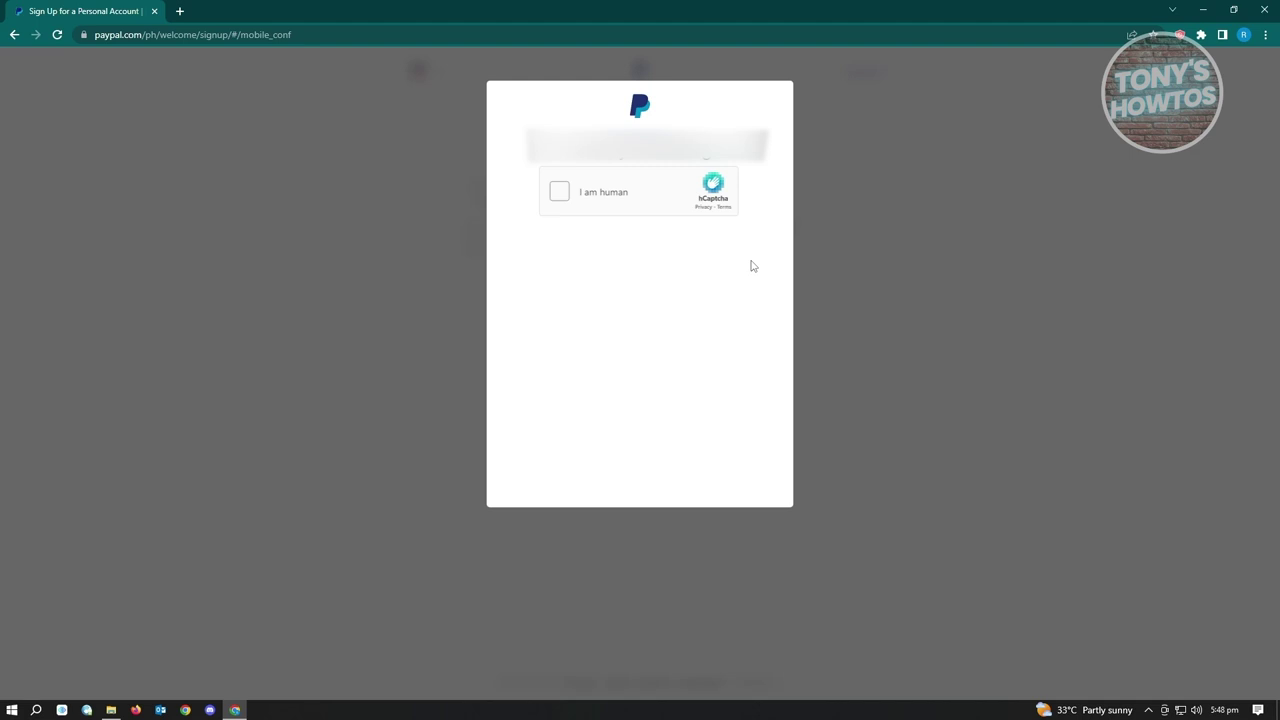
pyautogui.click(561, 192)
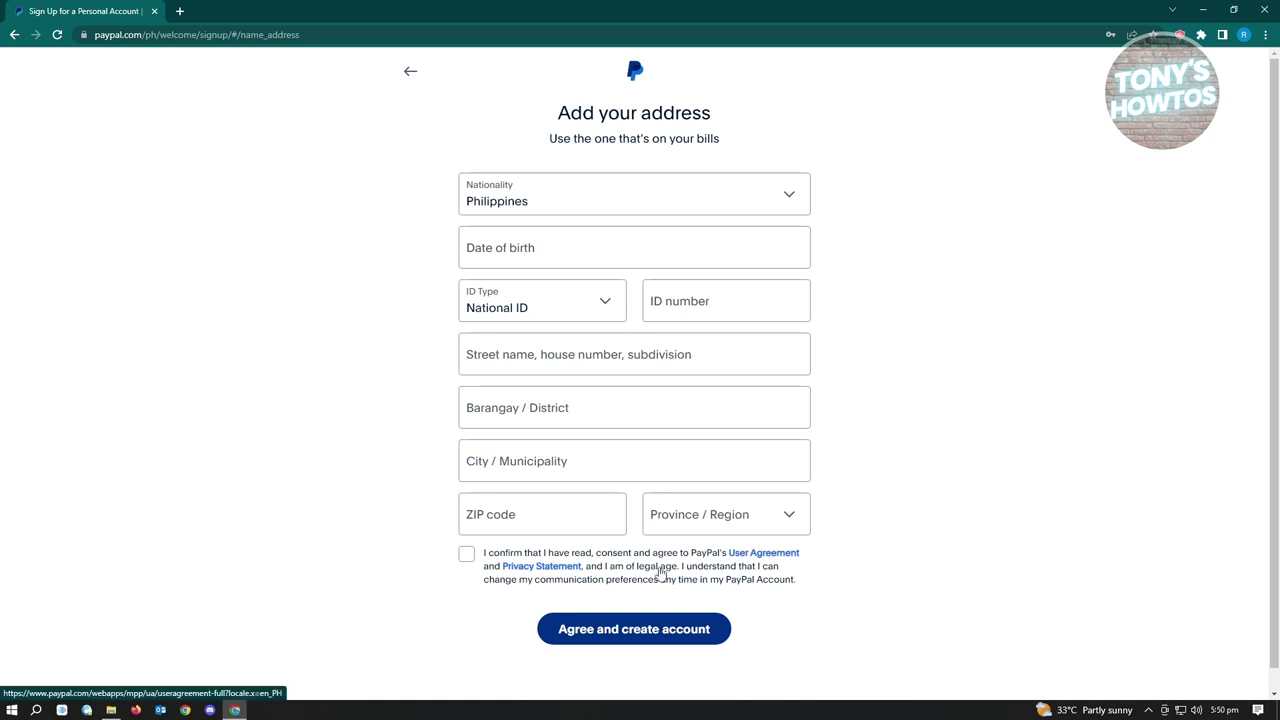
# Read PayPal's User Agreement, then return to the sign-up address form.
pyautogui.click(787, 556)
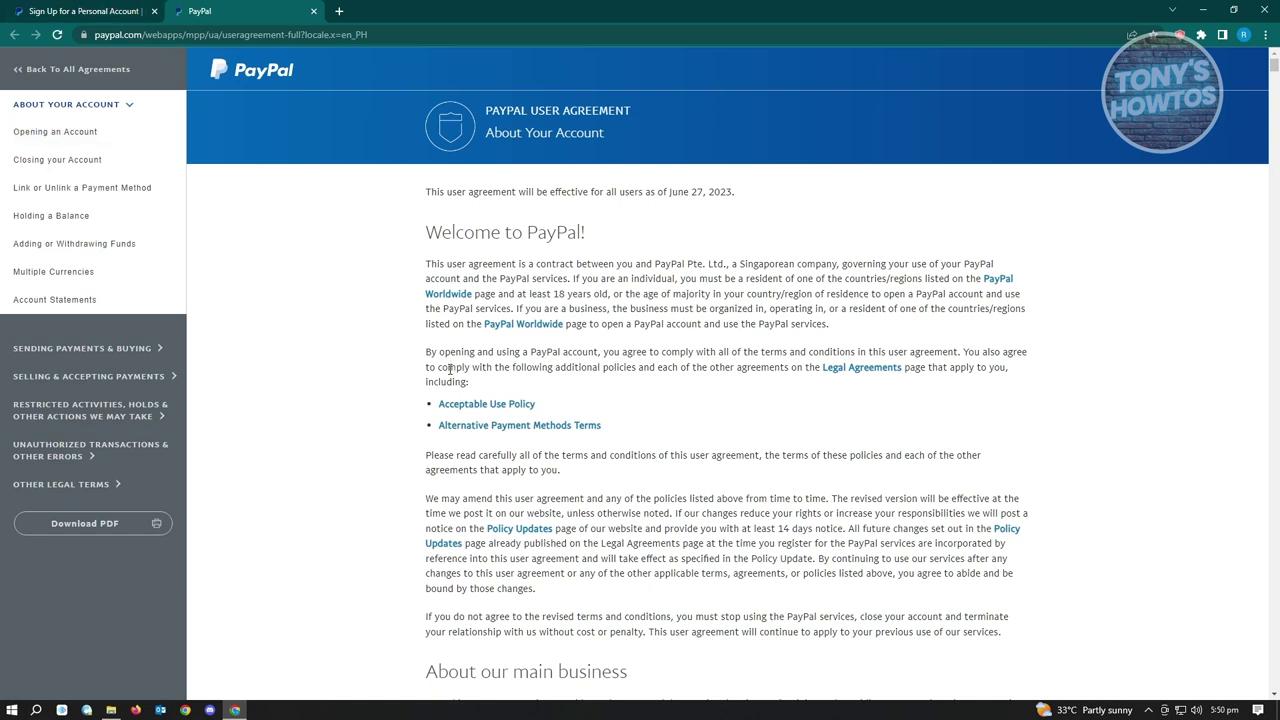
pyautogui.click(78, 10)
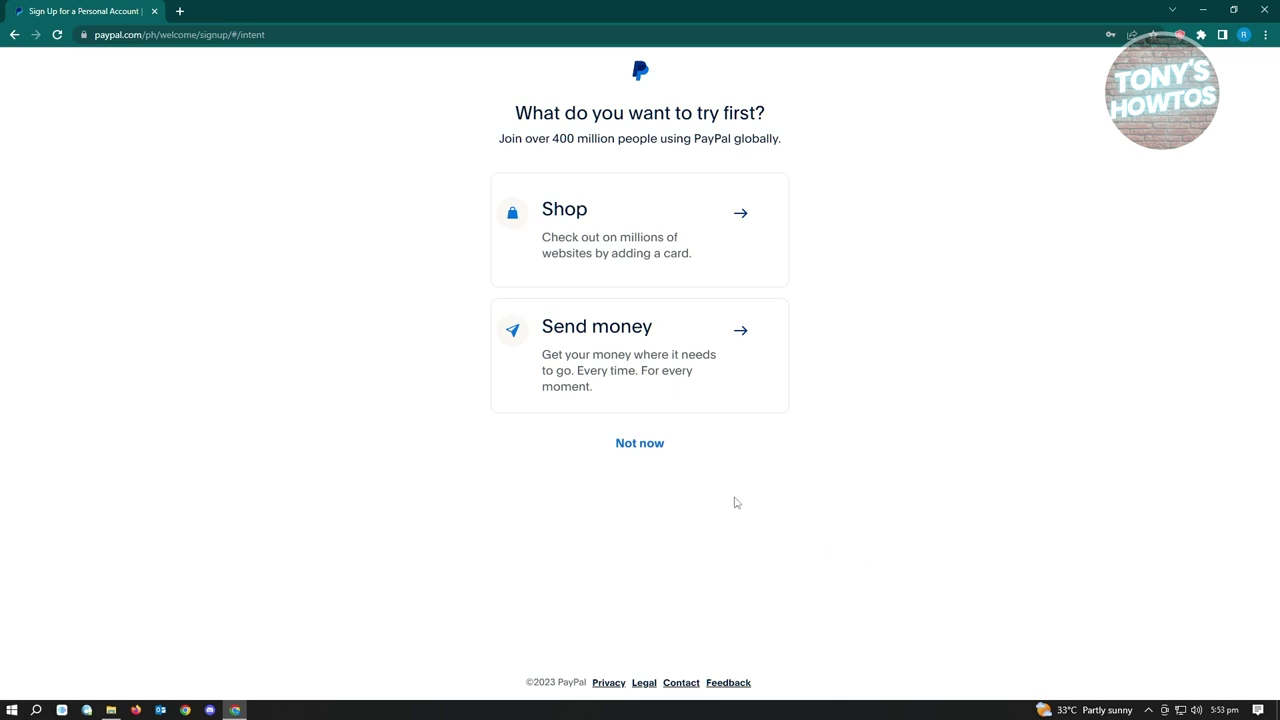
# Choose Shop first and visit the card type, expiration date and security code fields of Link a card.
pyautogui.click(687, 335)
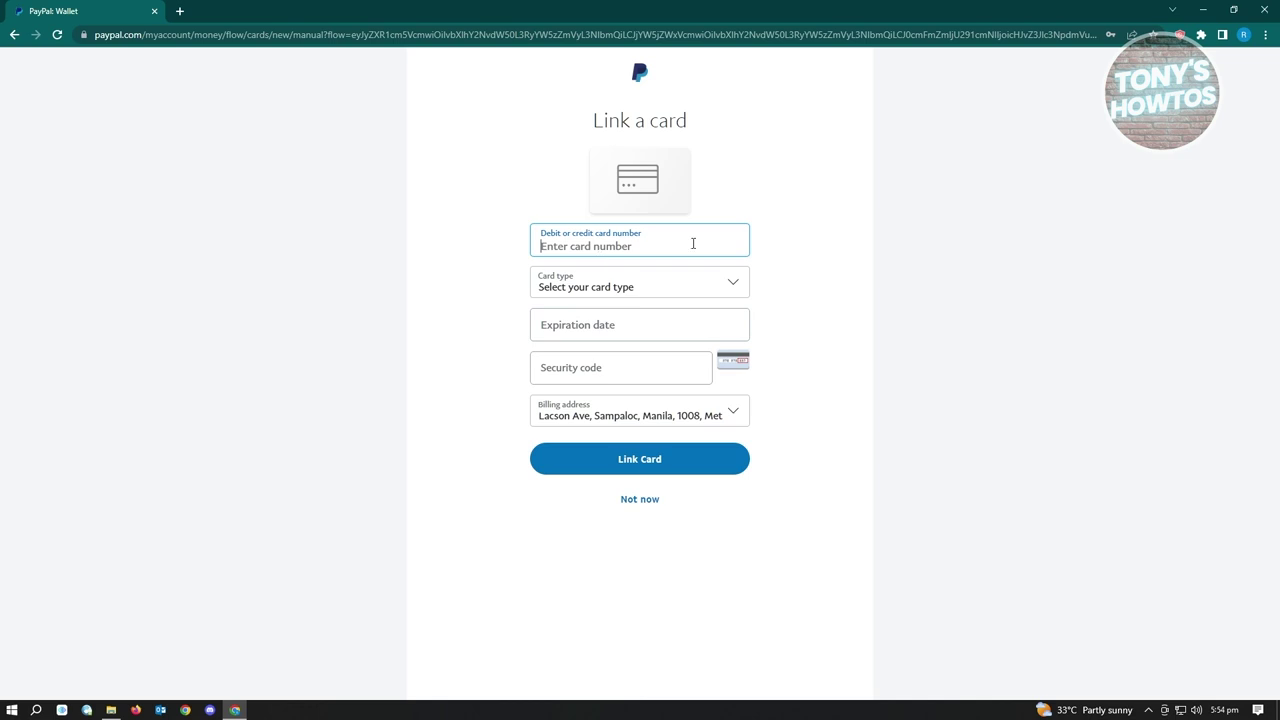
pyautogui.click(658, 288)
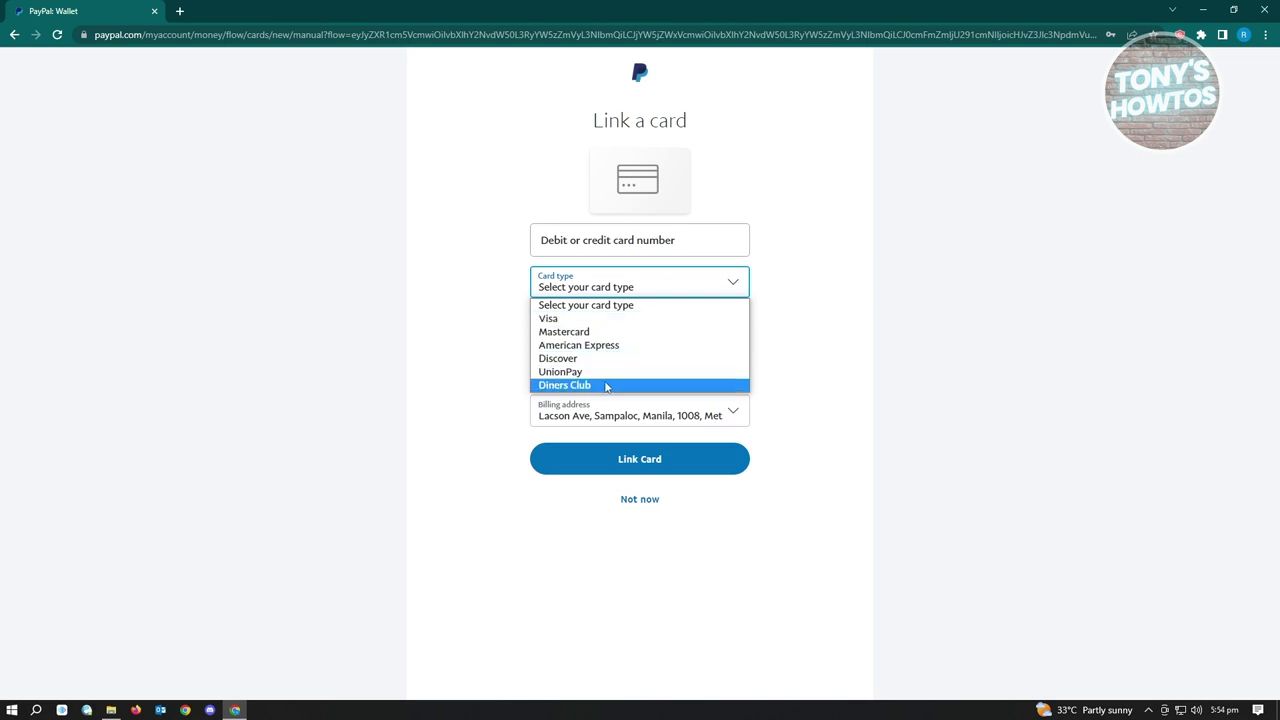
pyautogui.click(873, 354)
pyautogui.click(622, 331)
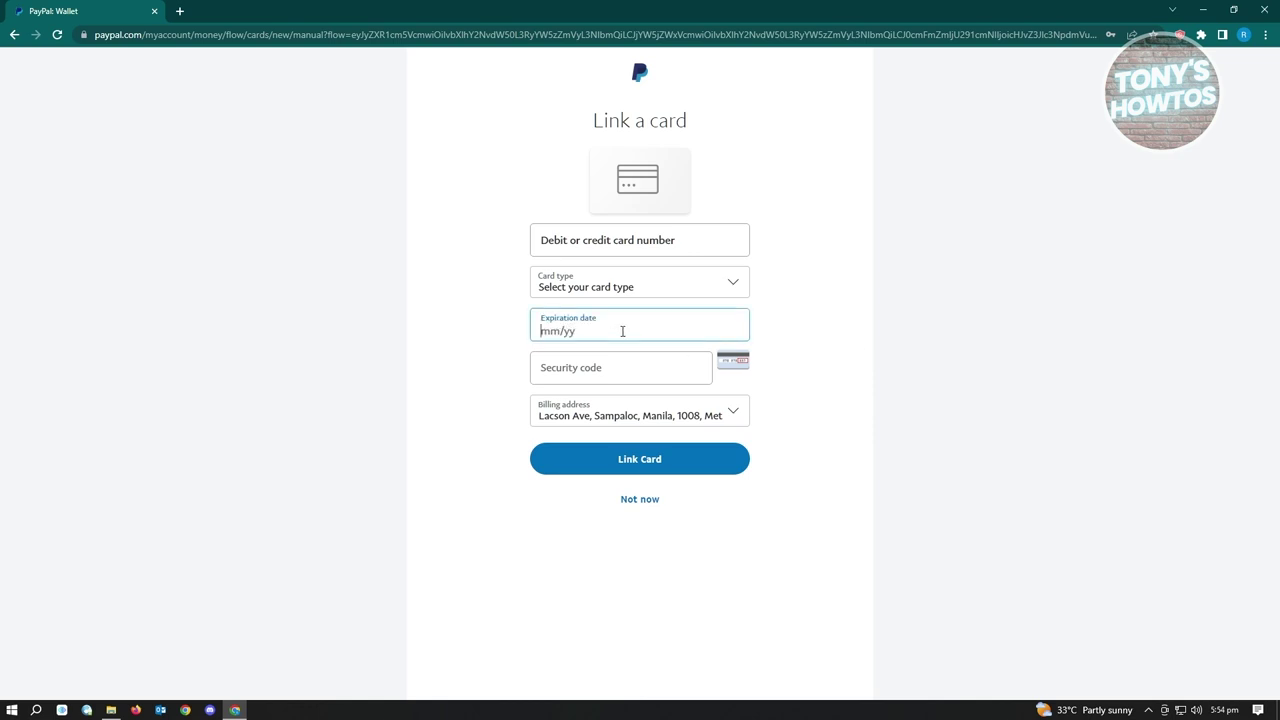
pyautogui.click(600, 355)
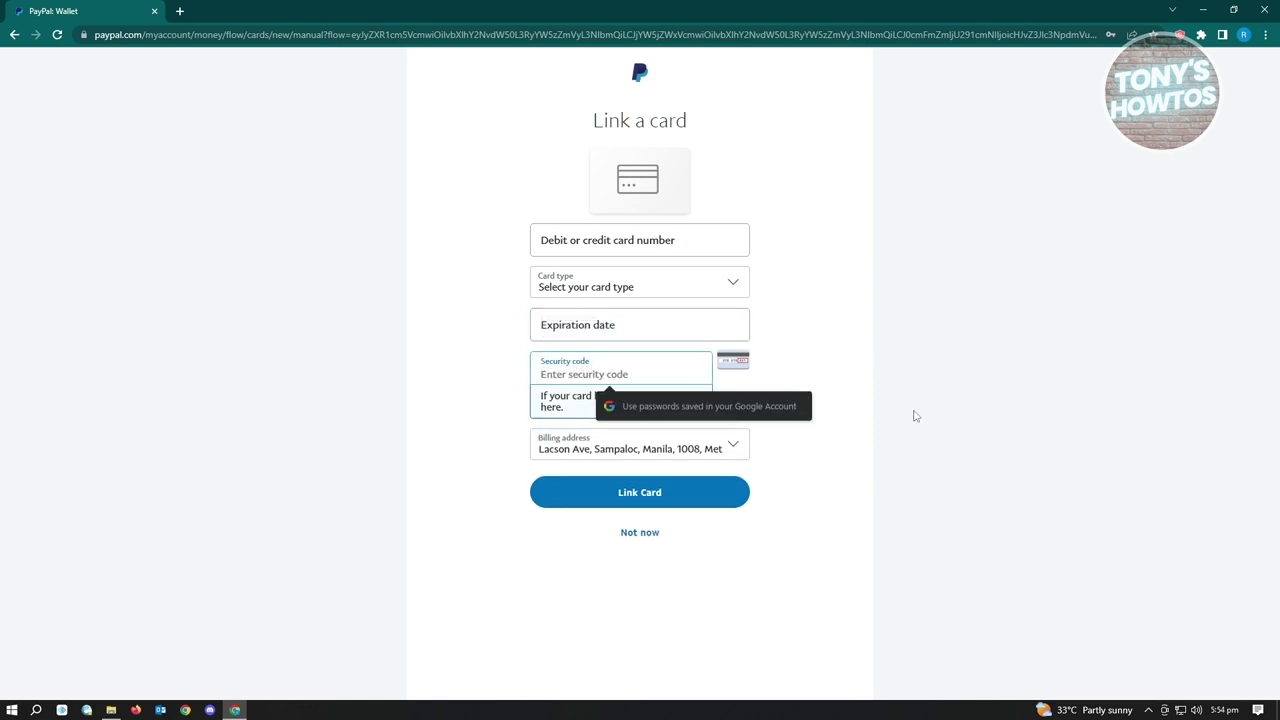
pyautogui.click(985, 419)
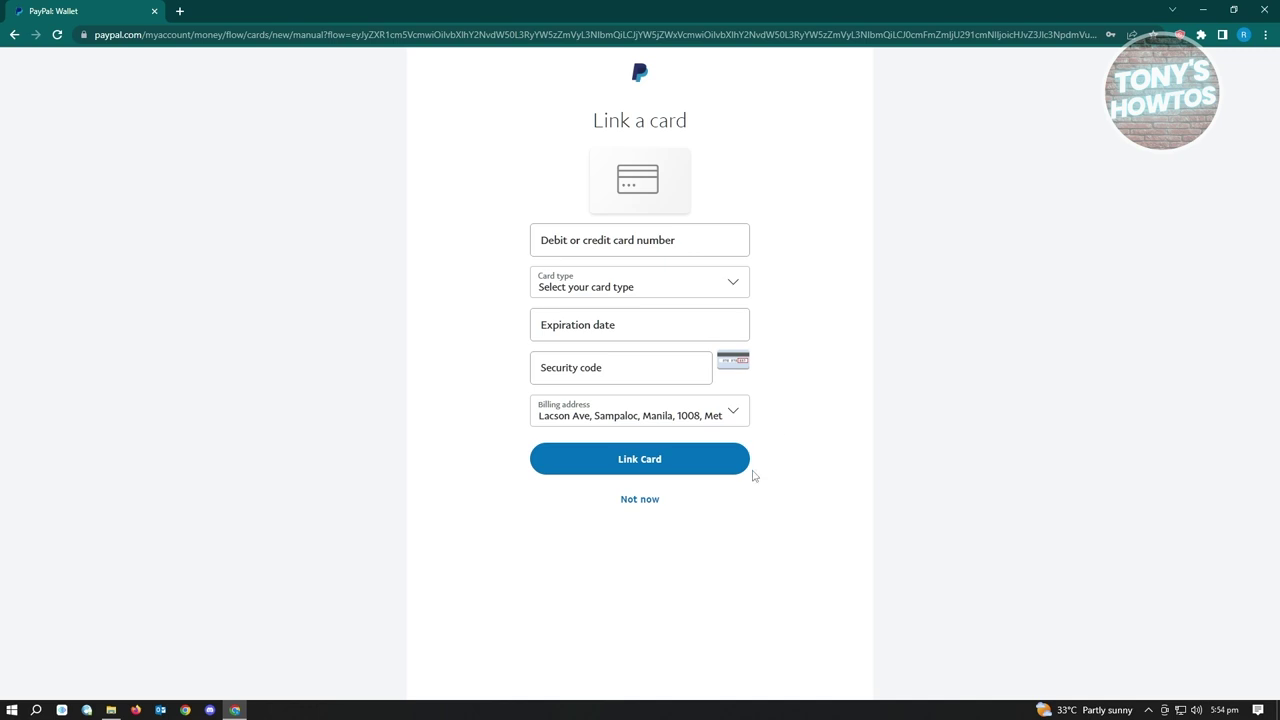
# Skip card linking with Not now, then go from Home to Activity showing no transactions.
pyautogui.click(640, 499)
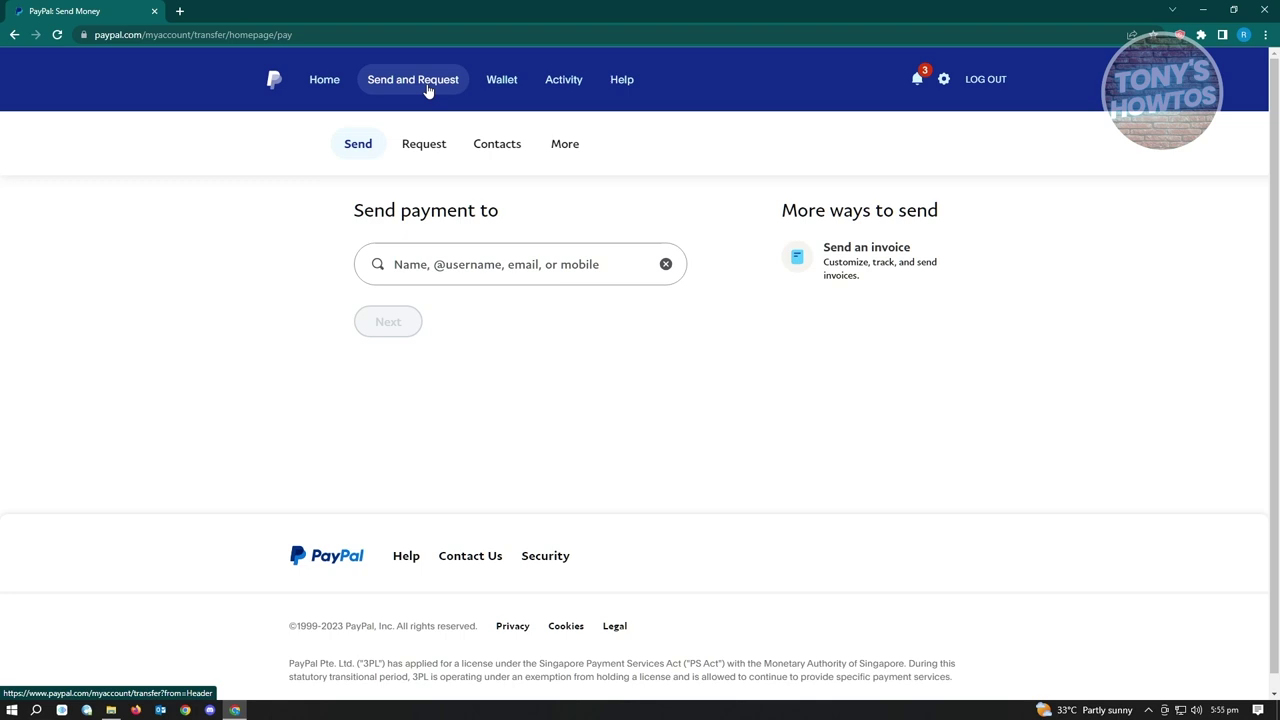
pyautogui.click(333, 86)
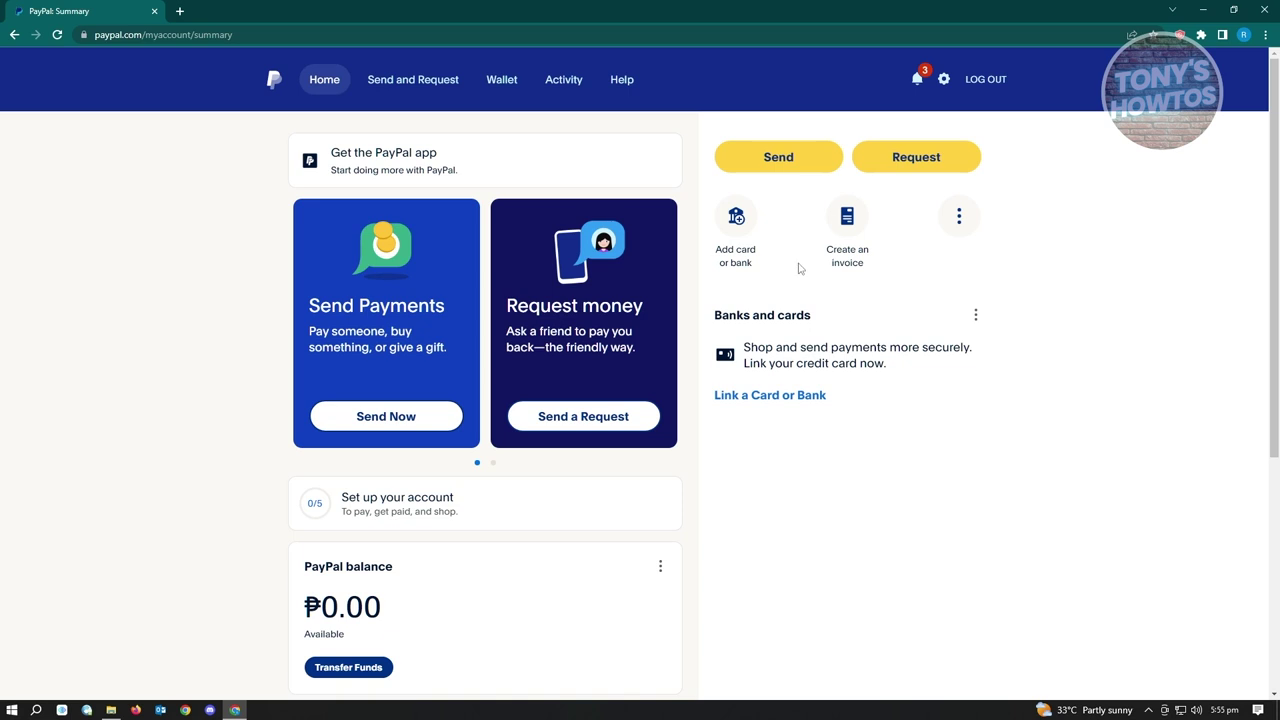
pyautogui.click(556, 88)
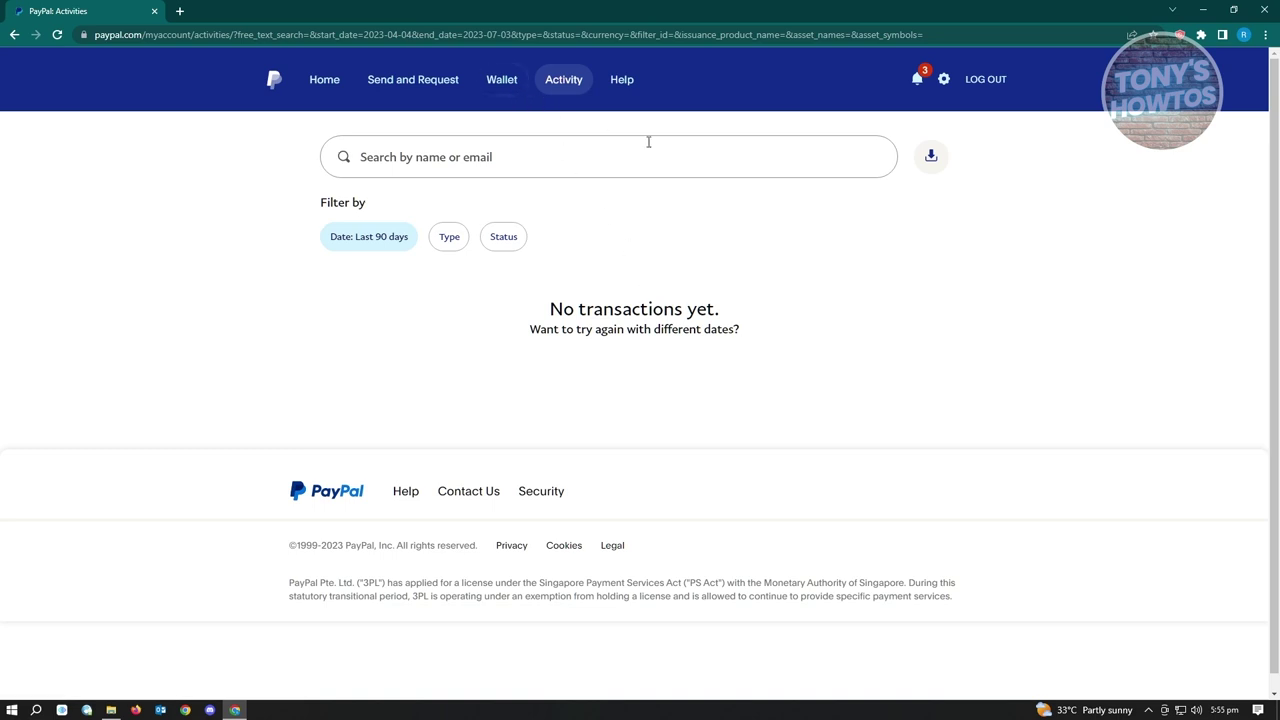
# Go to the PayPal Wallet, which shows a ₱0.00 balance and no linked card.
pyautogui.click(508, 84)
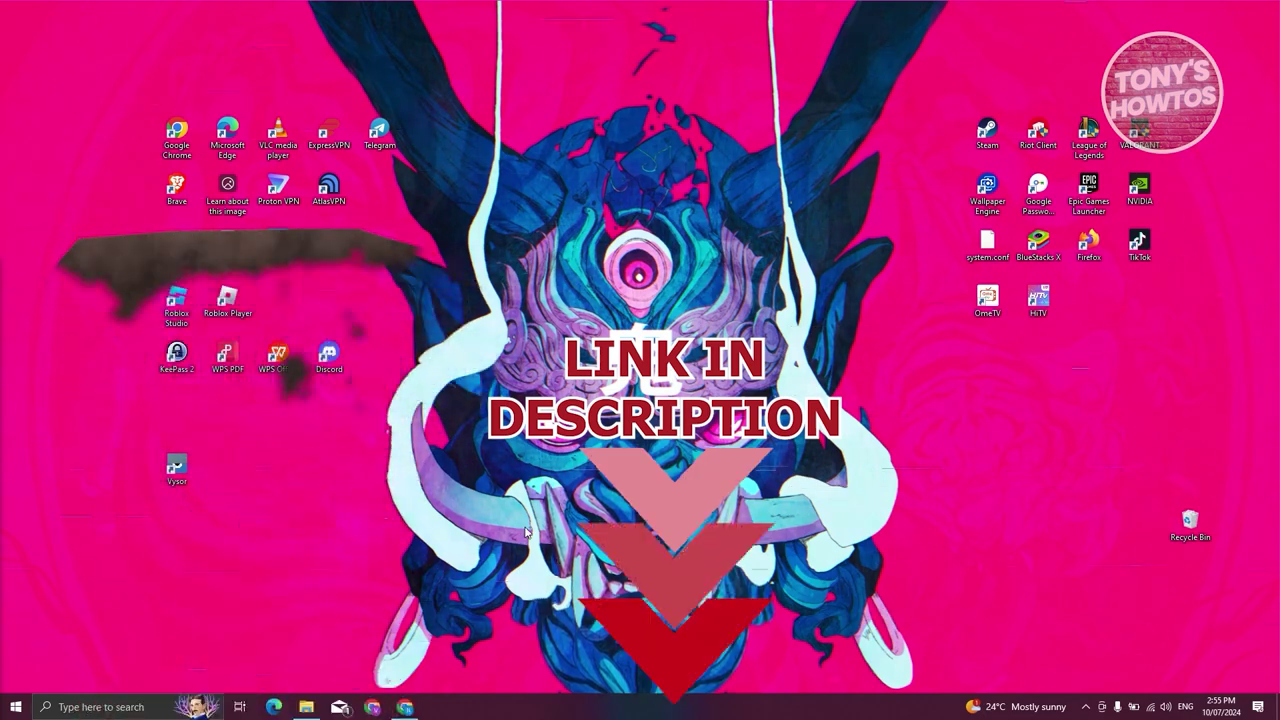
# Bring Chrome forward from the taskbar and switch to the 'paypal philippines' Google search tab.
pyautogui.click(408, 707)
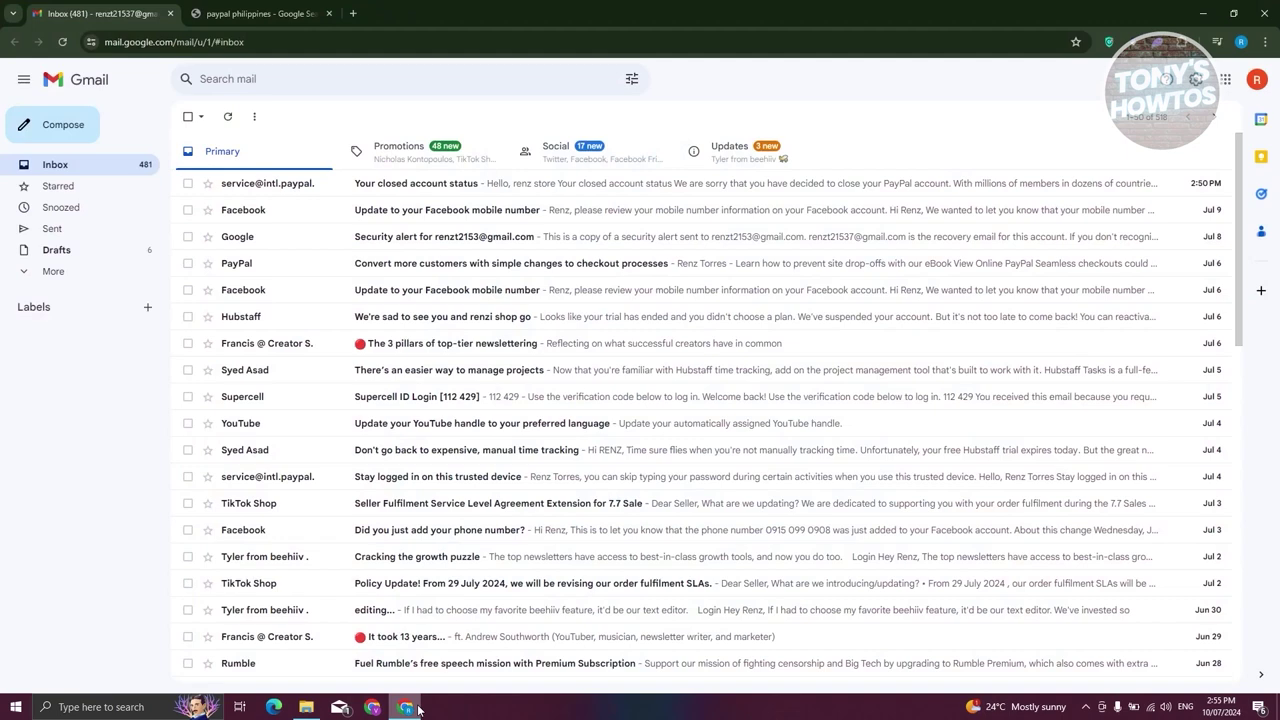
pyautogui.click(224, 8)
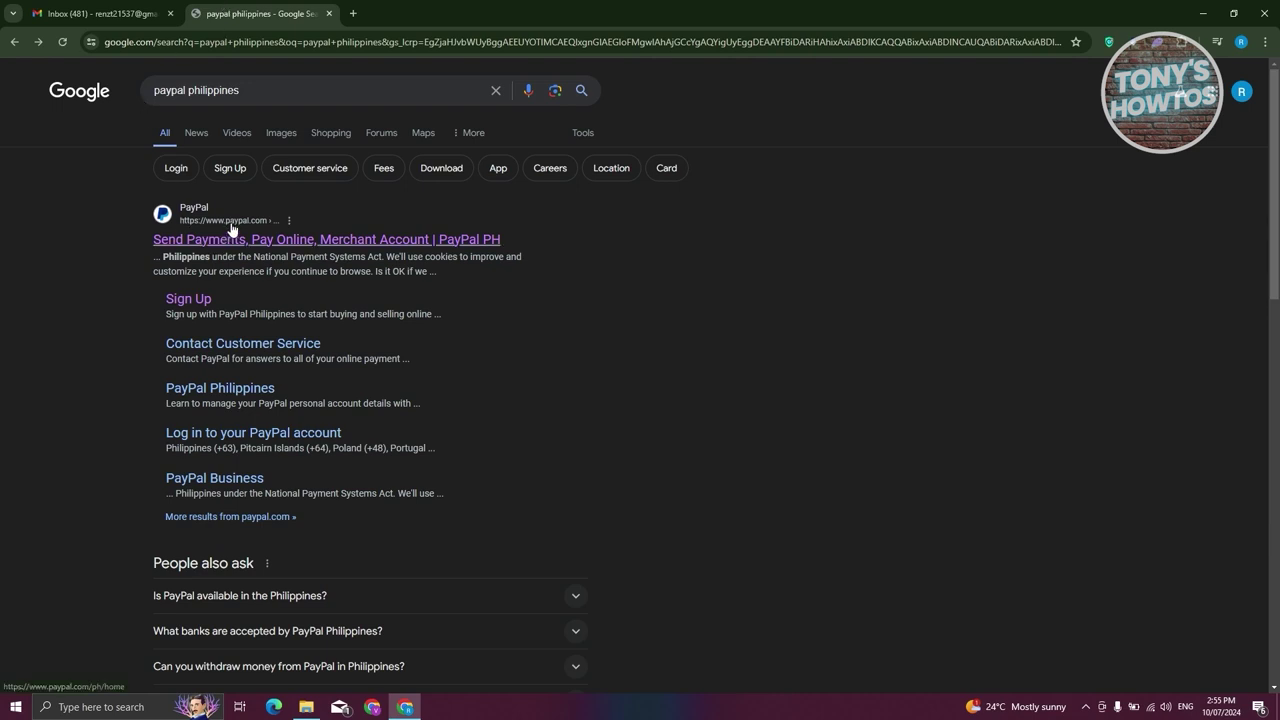
# Open PayPal Philippines from the search results and begin a new sign-up.
pyautogui.click(260, 240)
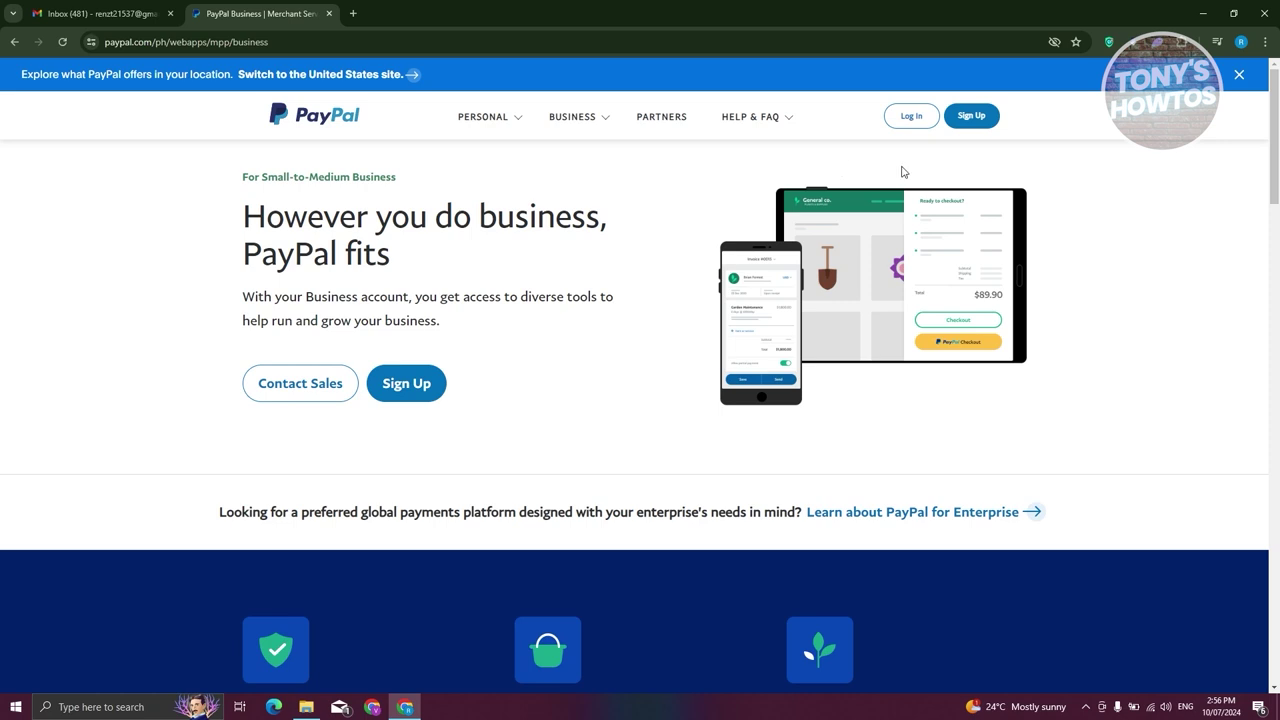
pyautogui.click(982, 118)
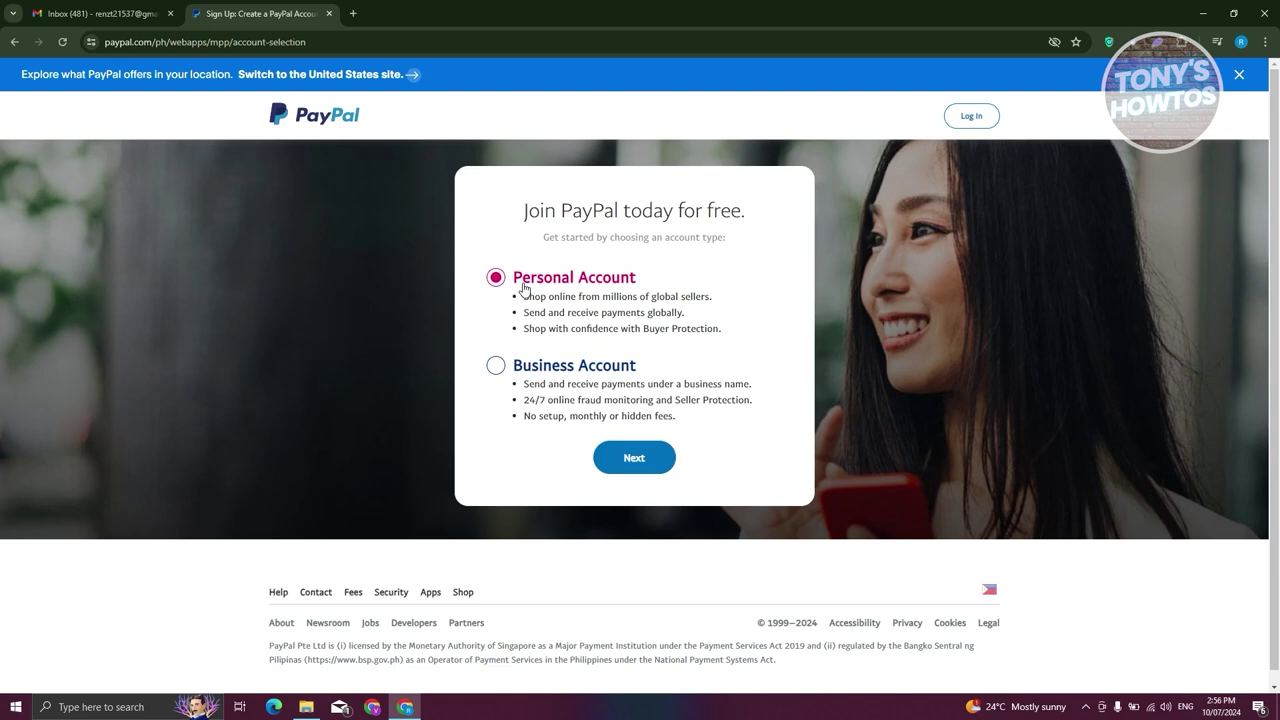
# Continue with Personal Account to the 'Let's get started' country selection page.
pyautogui.click(633, 459)
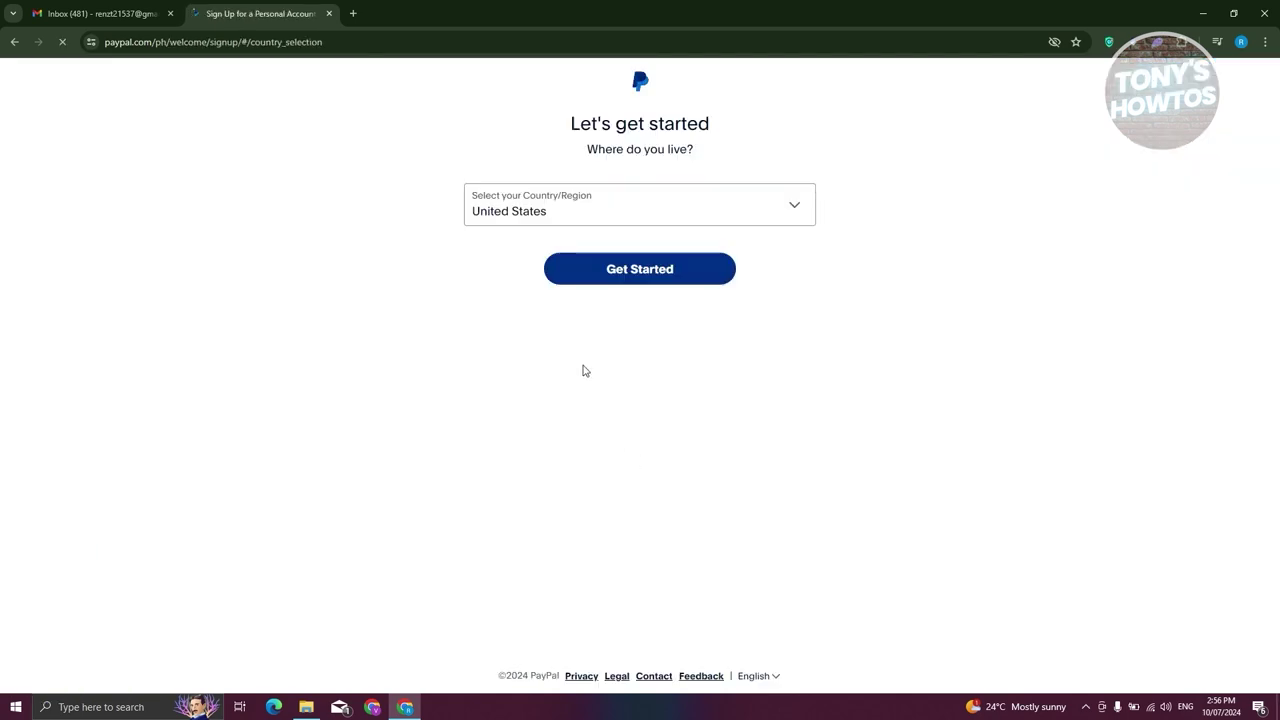
# Change the Country/Region from United States to Philippines in the sign-up country list.
pyautogui.click(801, 211)
pyautogui.scroll(-14, 658, 314)
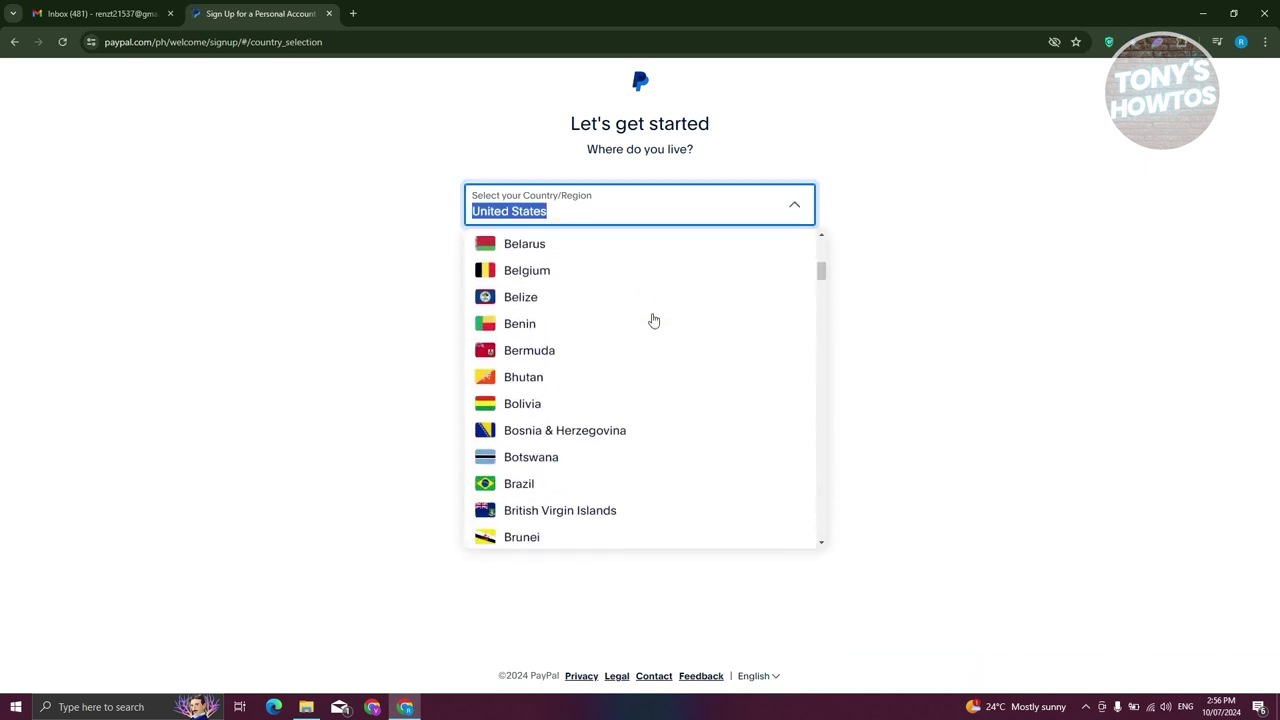
pyautogui.scroll(-12, 652, 321)
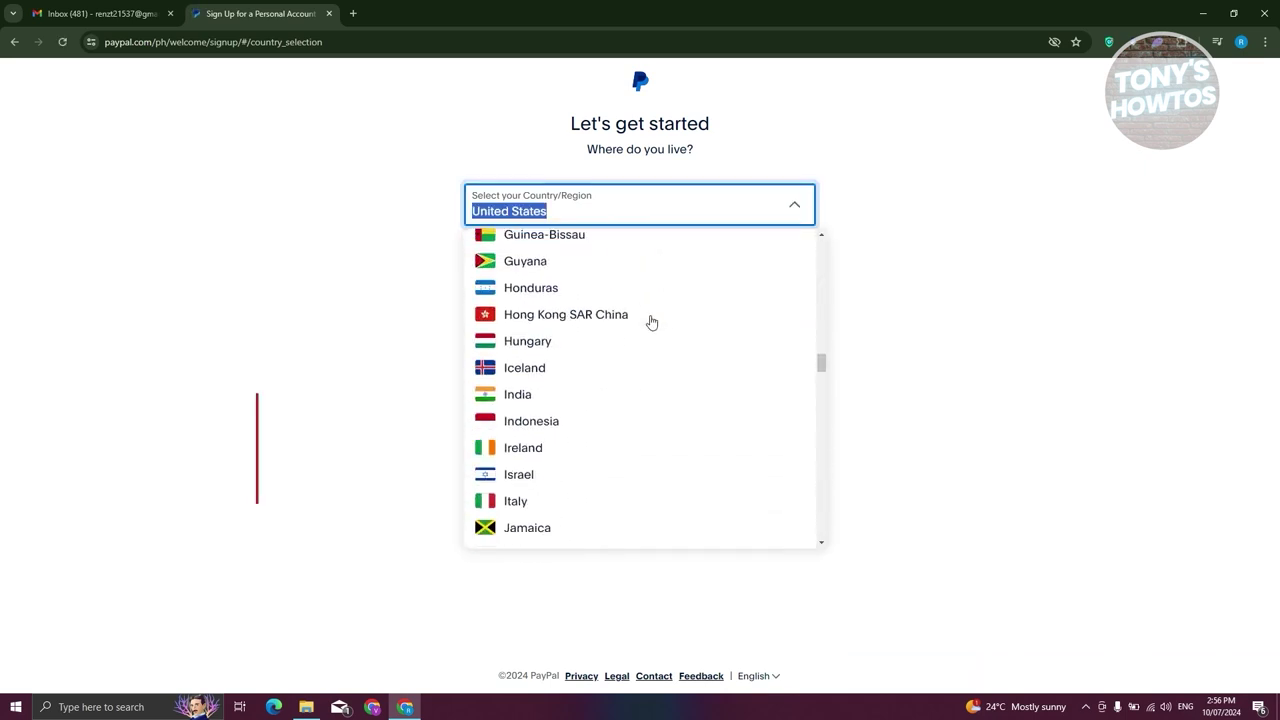
pyautogui.scroll(-11, 640, 338)
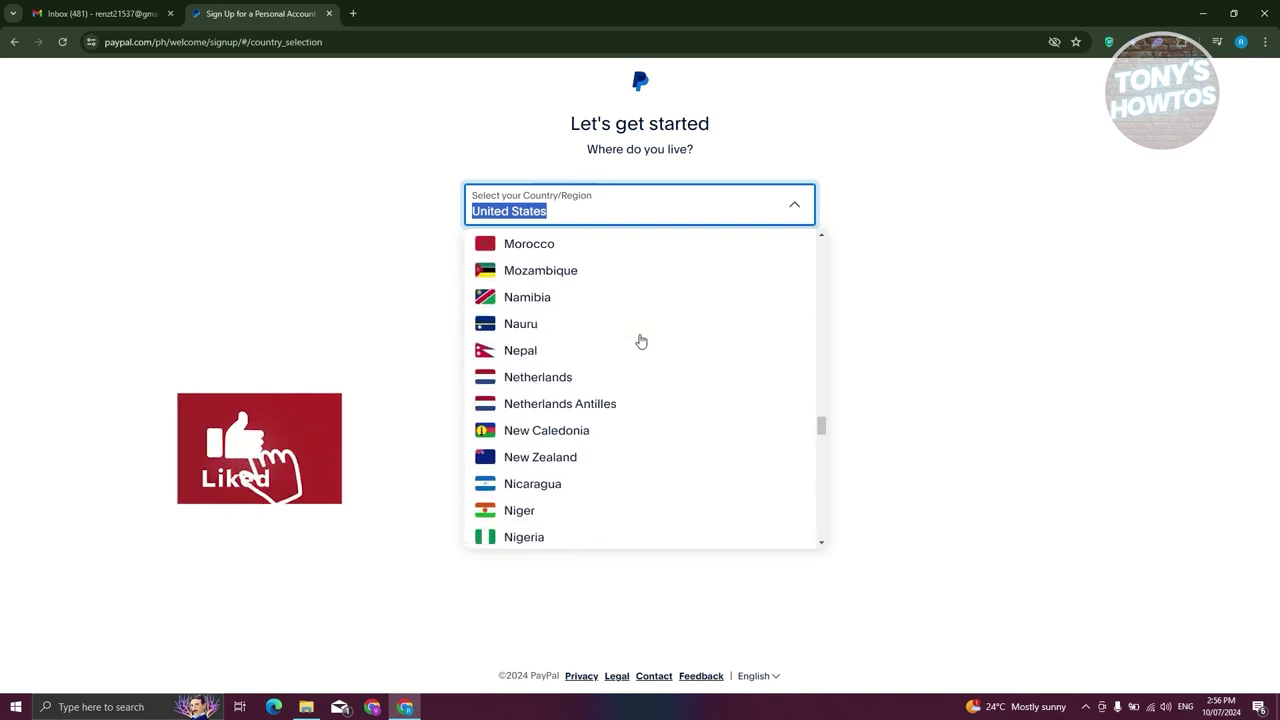
pyautogui.scroll(-2, 641, 341)
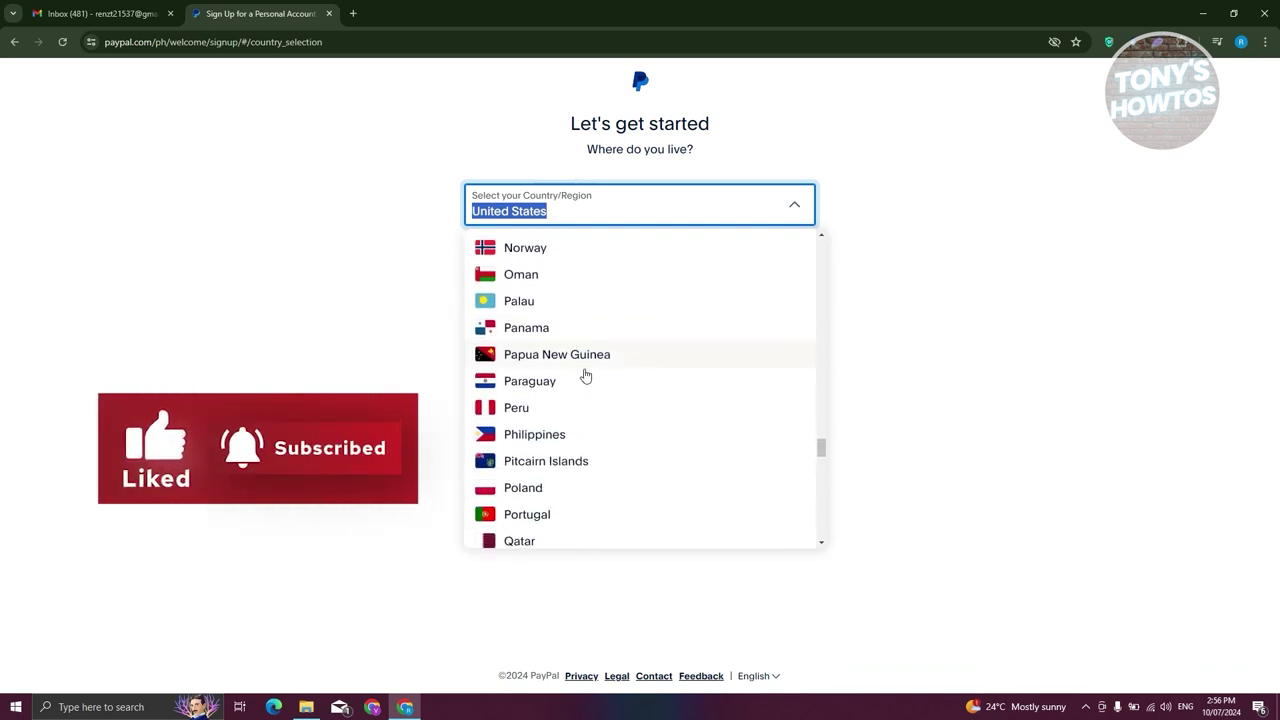
pyautogui.click(546, 440)
# Continue sign-up, open the Wallet's Link a credit card form, then return to Summary.
pyautogui.click(657, 262)
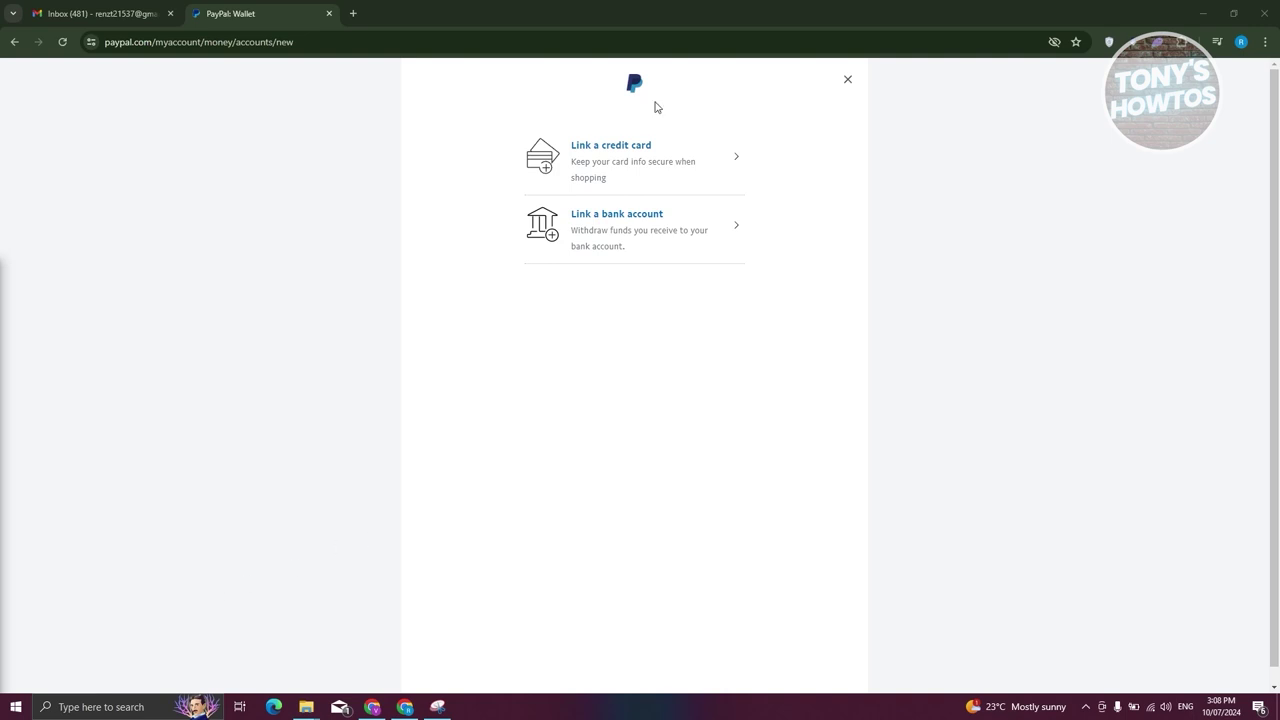
pyautogui.click(626, 148)
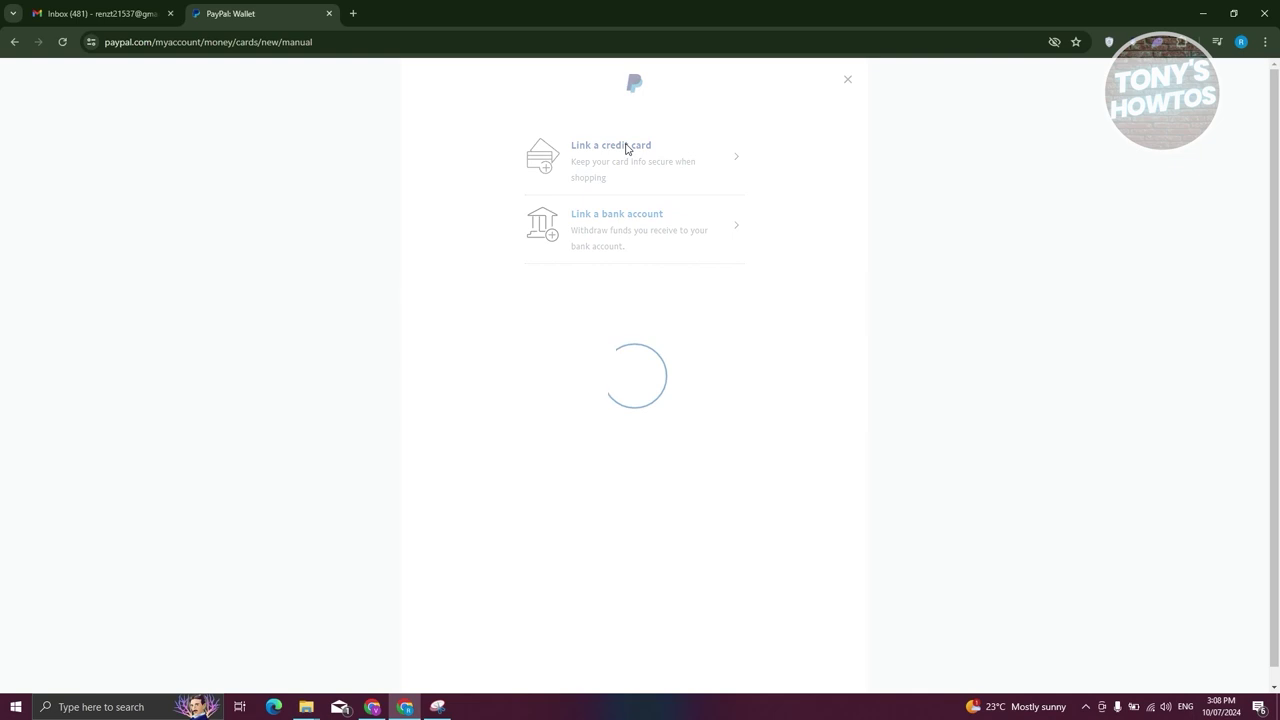
pyautogui.click(309, 378)
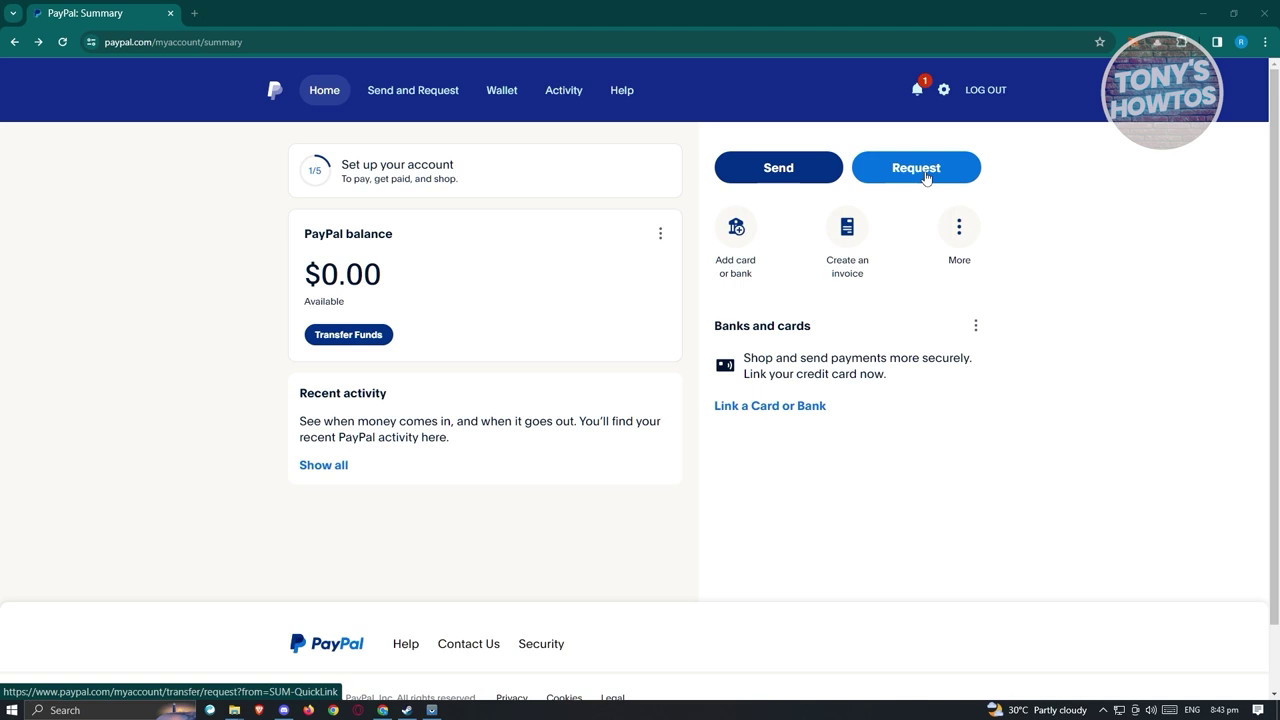
# Start a money request, add the recipient by e-mail address, and continue to the amount page.
pyautogui.click(925, 177)
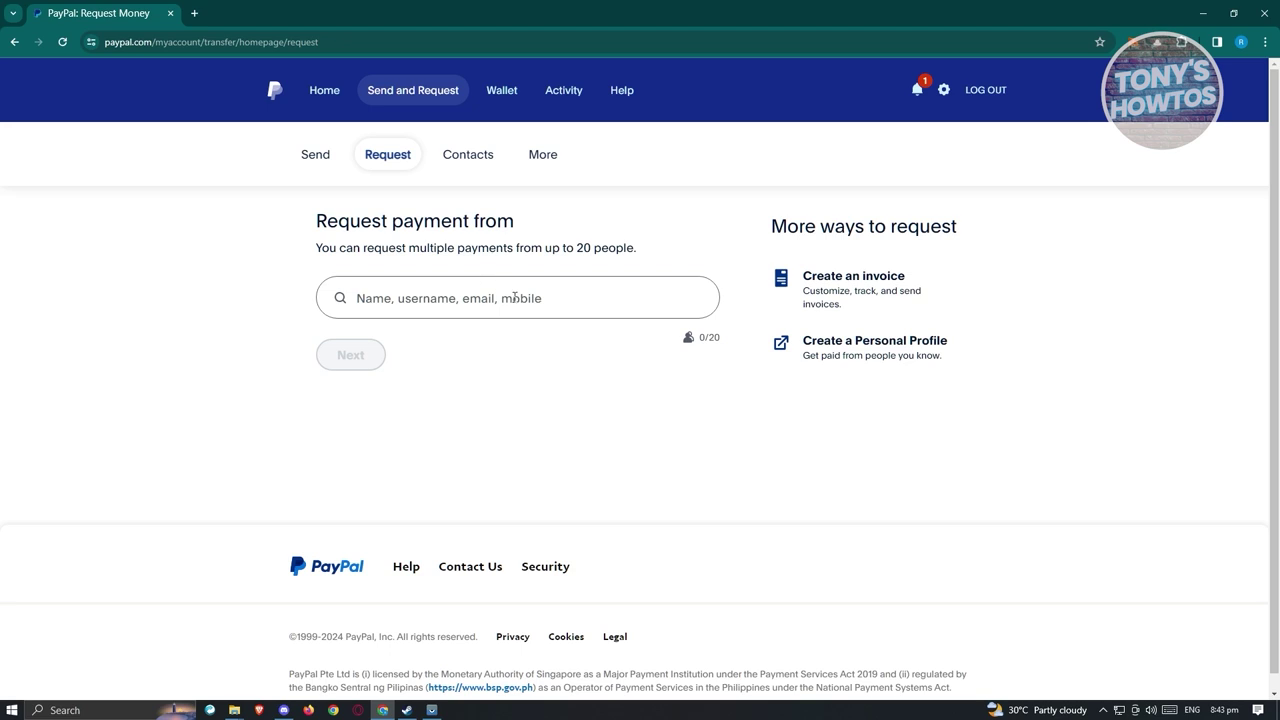
pyautogui.click(525, 302)
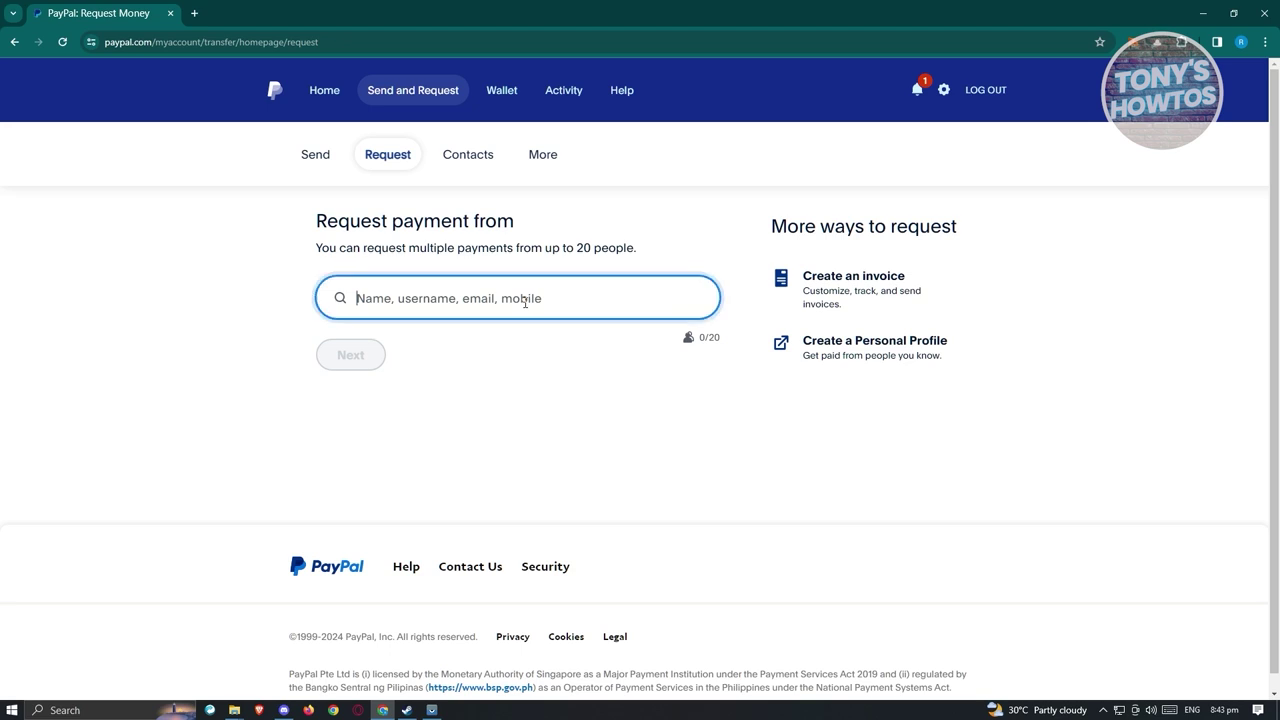
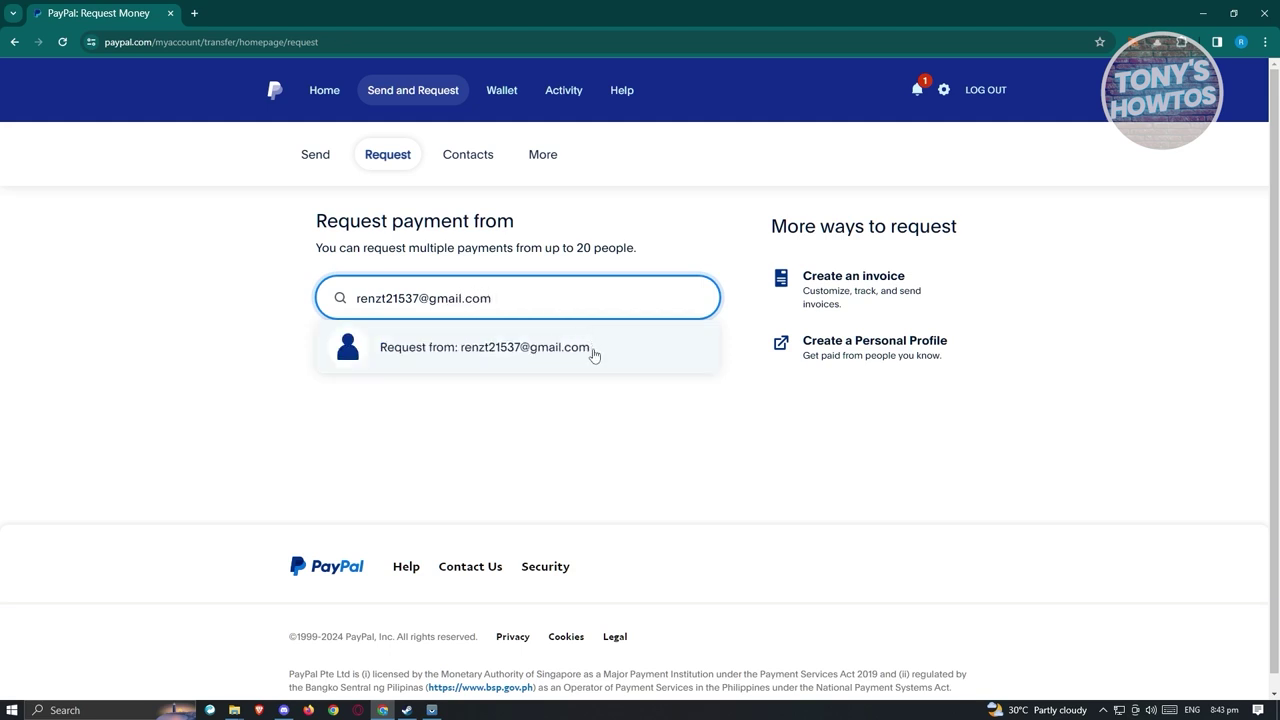
pyautogui.click(594, 352)
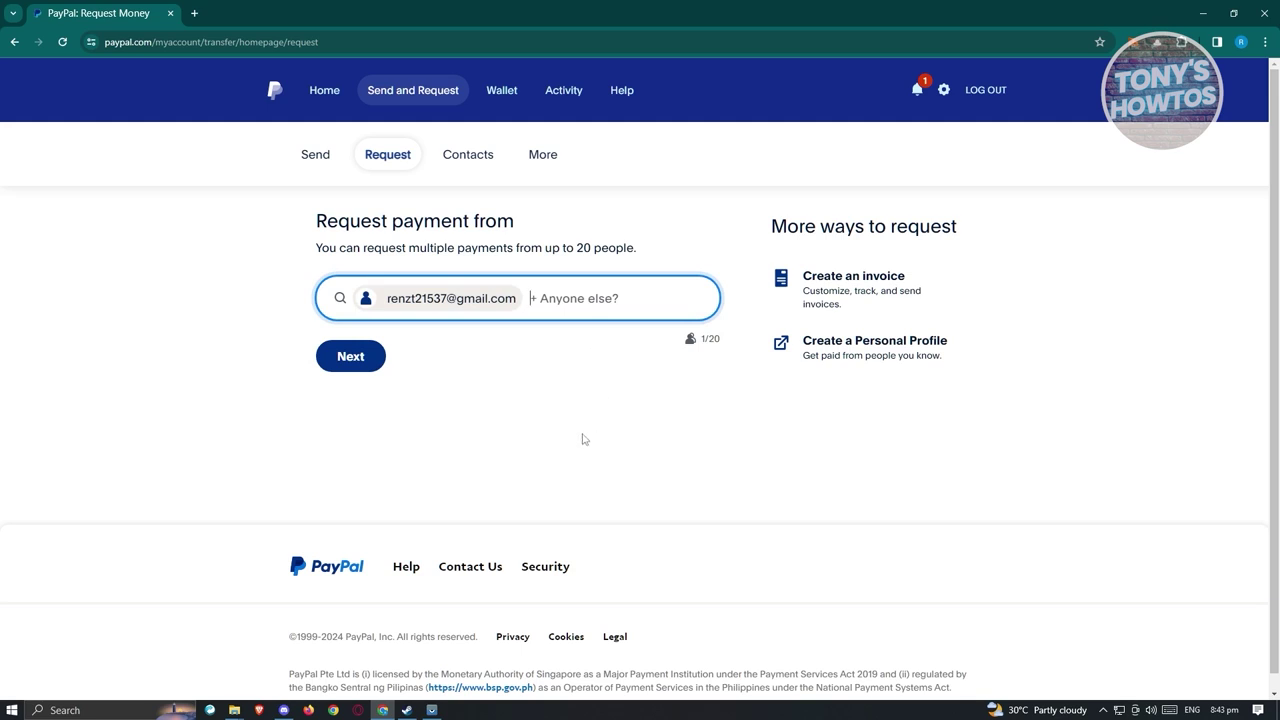
pyautogui.click(359, 364)
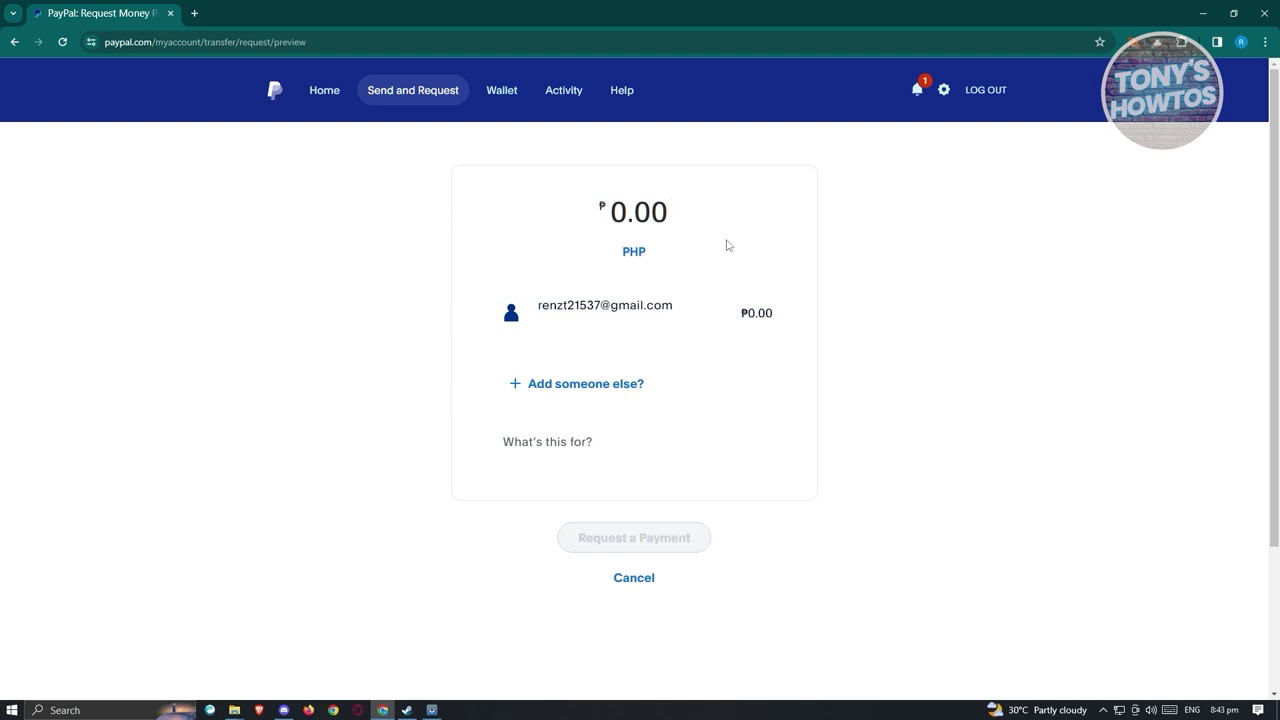
# Enter an amount of 1000.00 and submit the payment request.
pyautogui.write('1000.0')
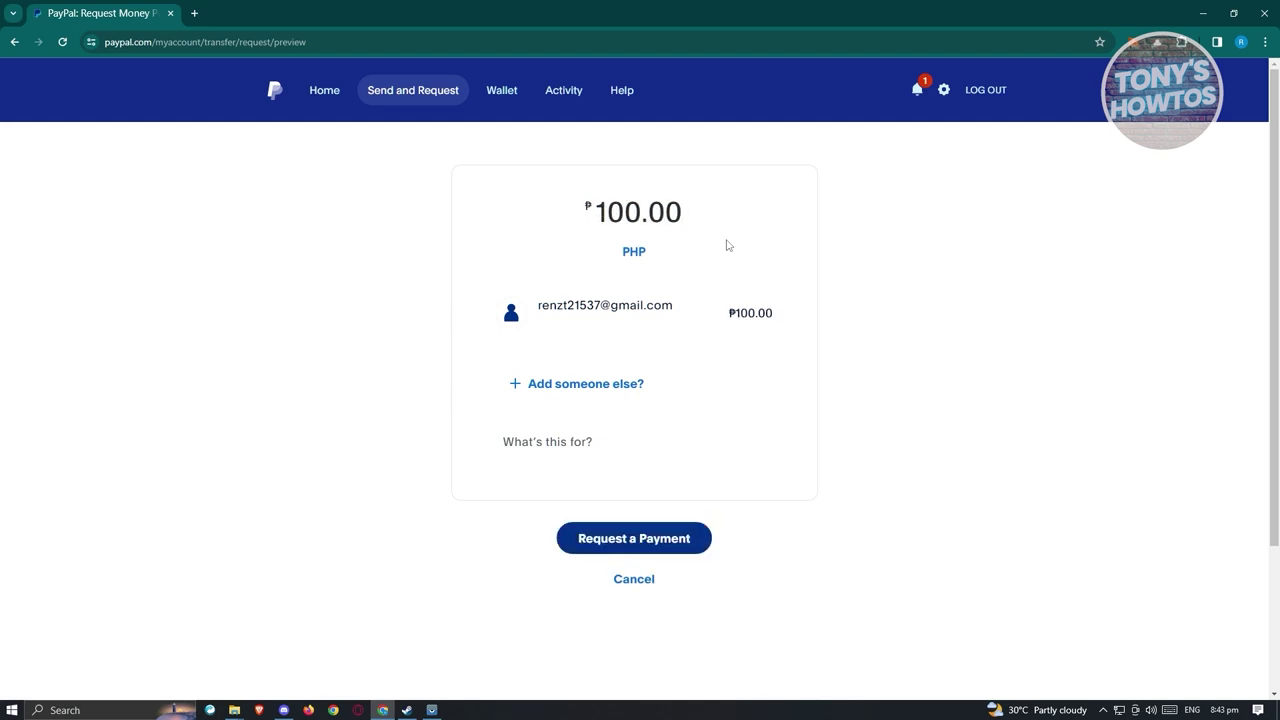
pyautogui.write('0')
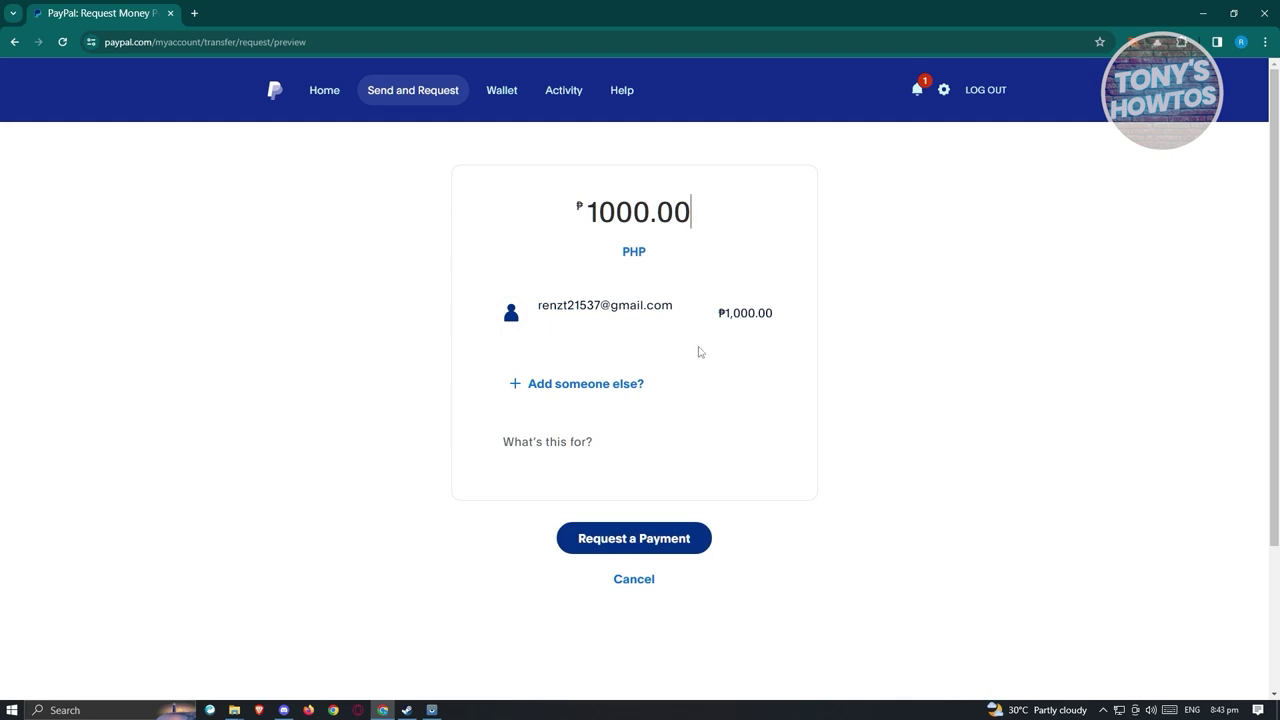
pyautogui.click(677, 542)
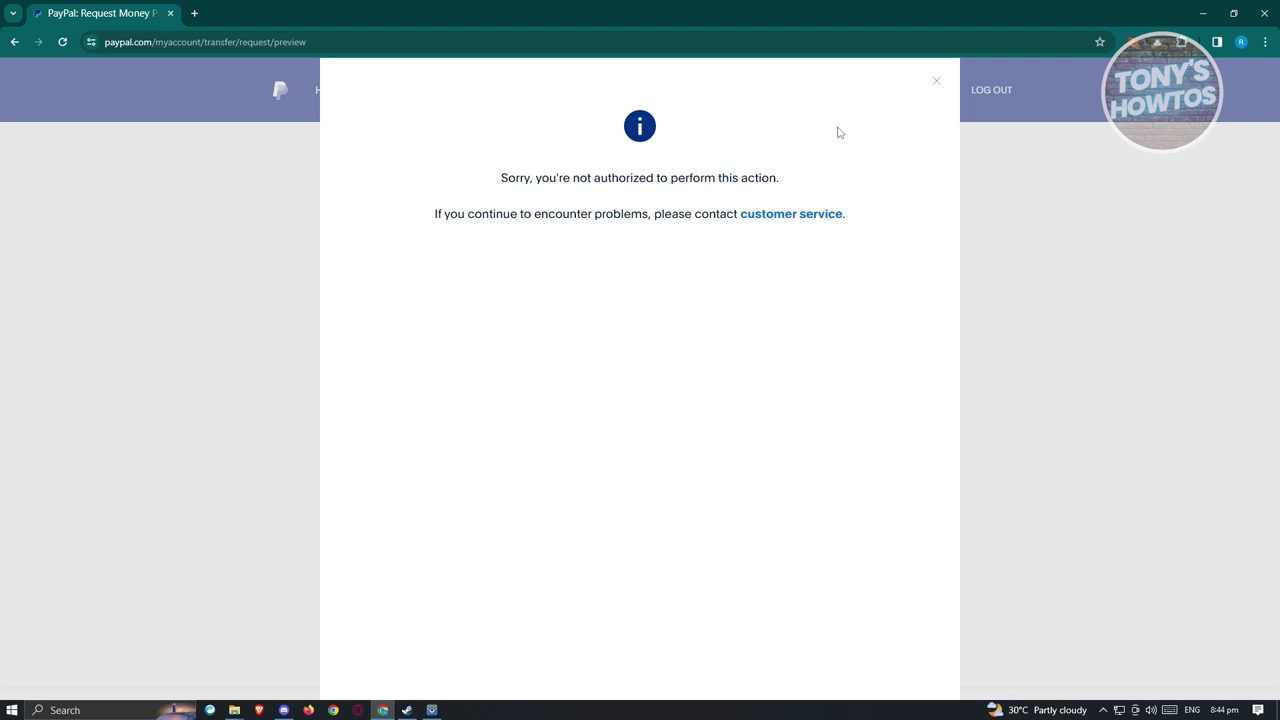
# Open customer service in a new tab, then dismiss the not-authorized error on the original tab.
pyautogui.click(787, 214)
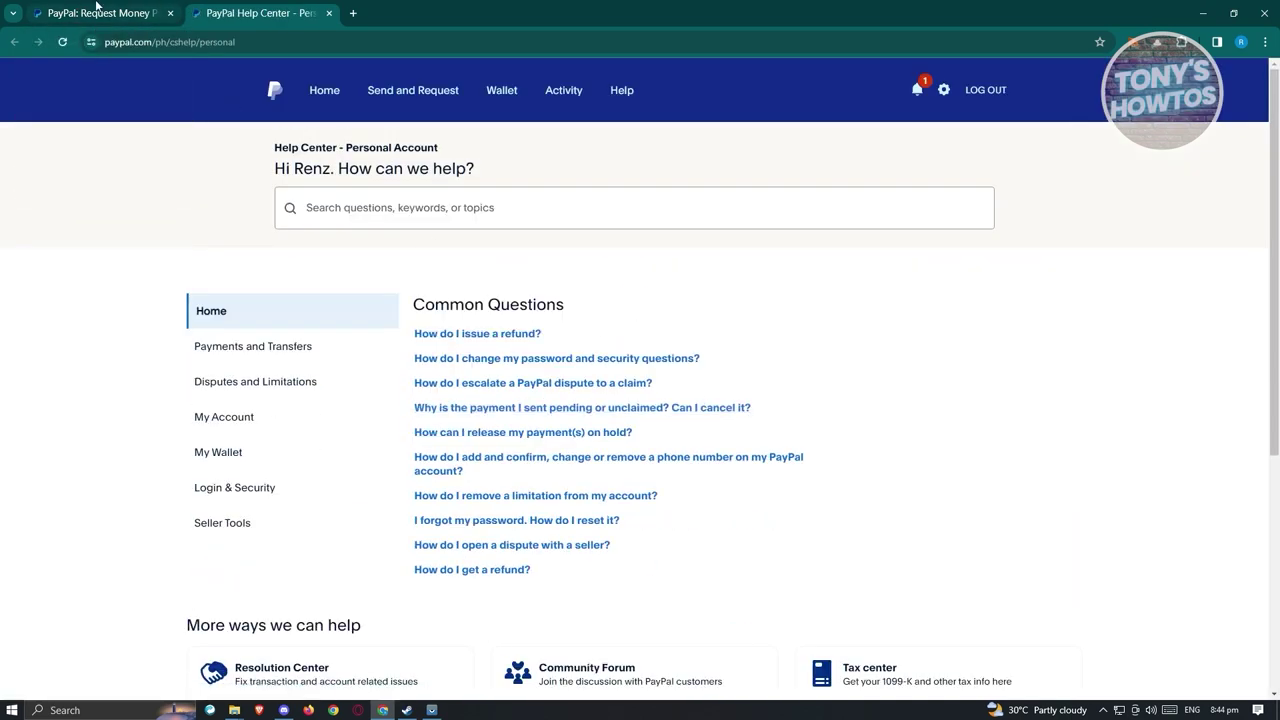
pyautogui.click(97, 13)
pyautogui.click(932, 82)
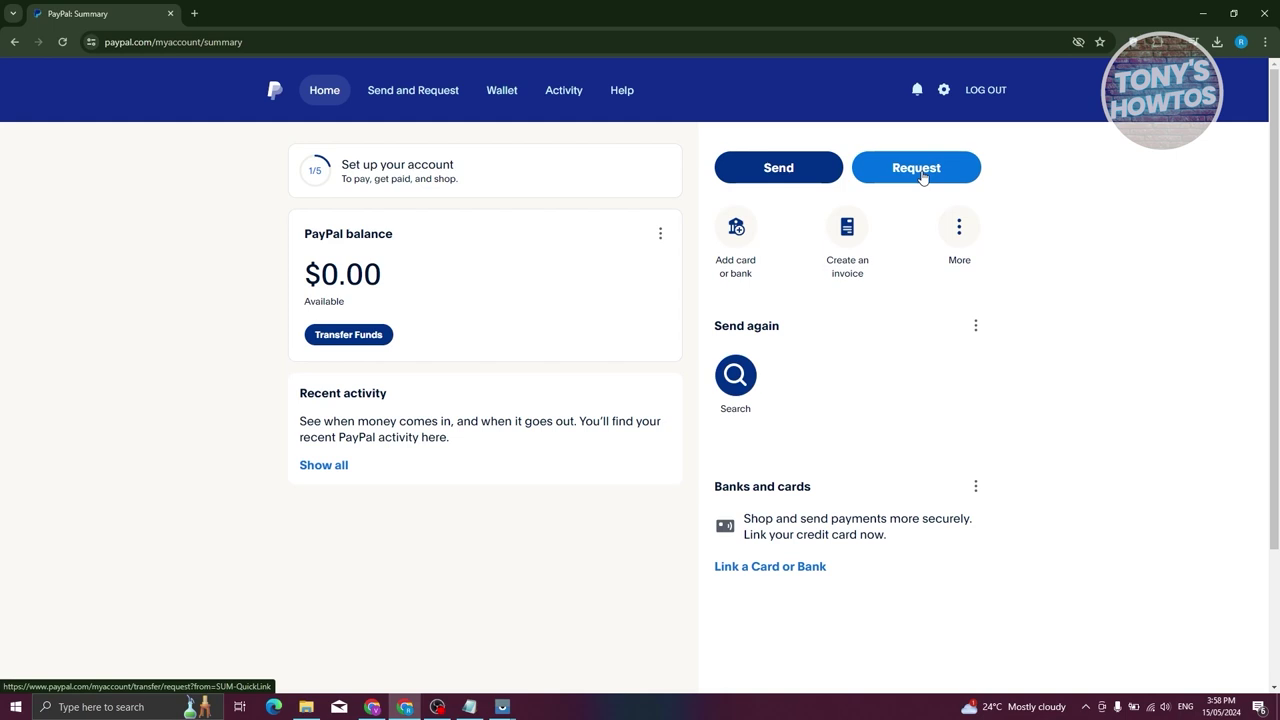
# Open Request from the Summary page and focus the recipient search field.
pyautogui.click(922, 175)
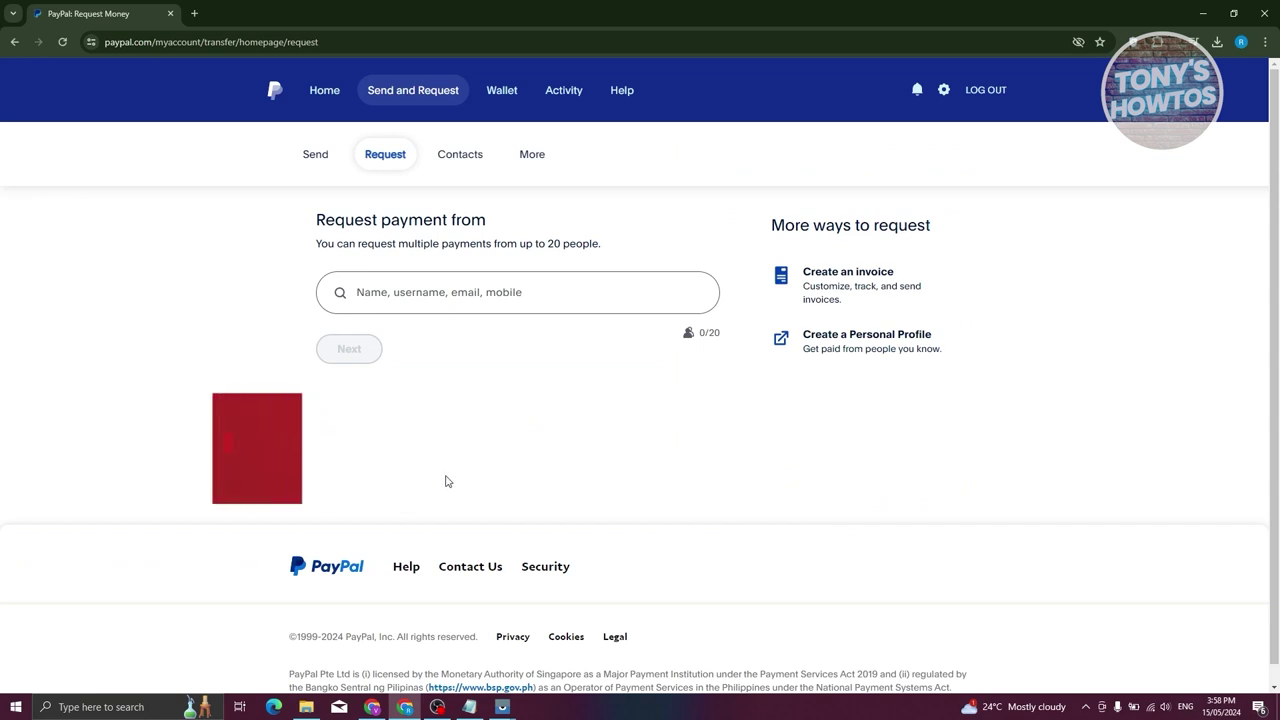
pyautogui.click(498, 291)
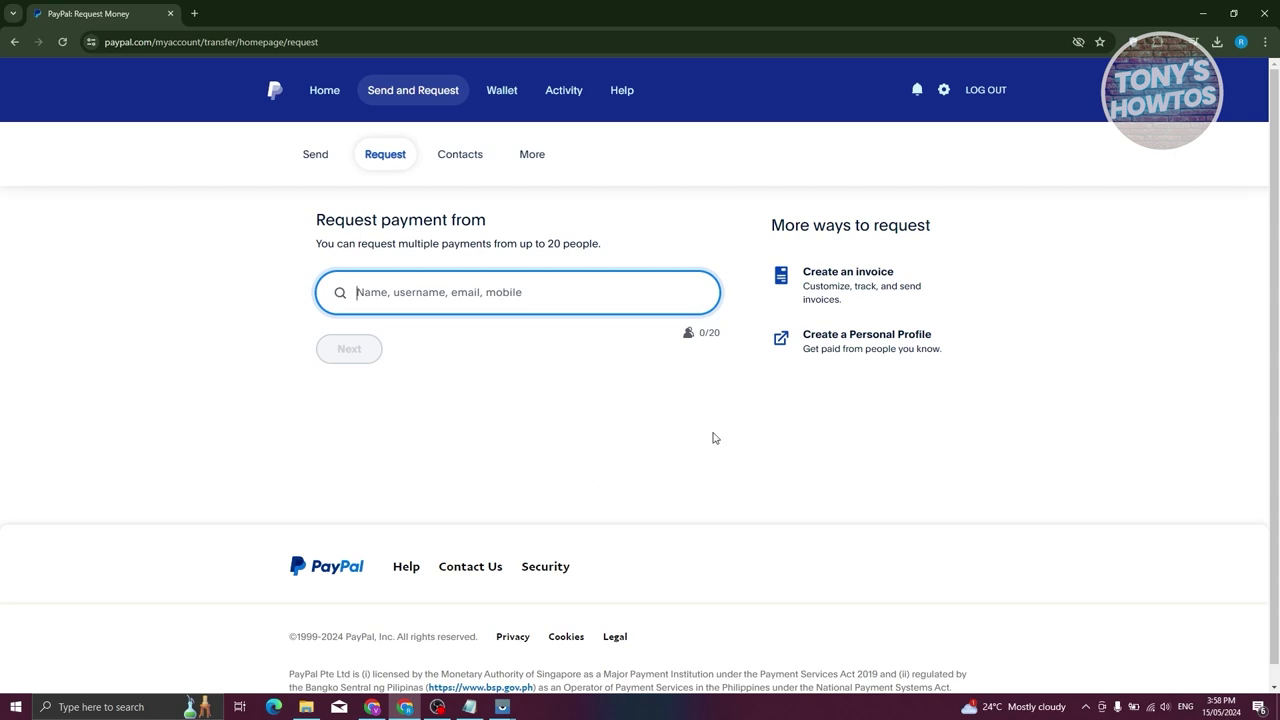
# Start a PayPal.Me profile, skip to link selection, and claim an available custom username.
pyautogui.click(862, 354)
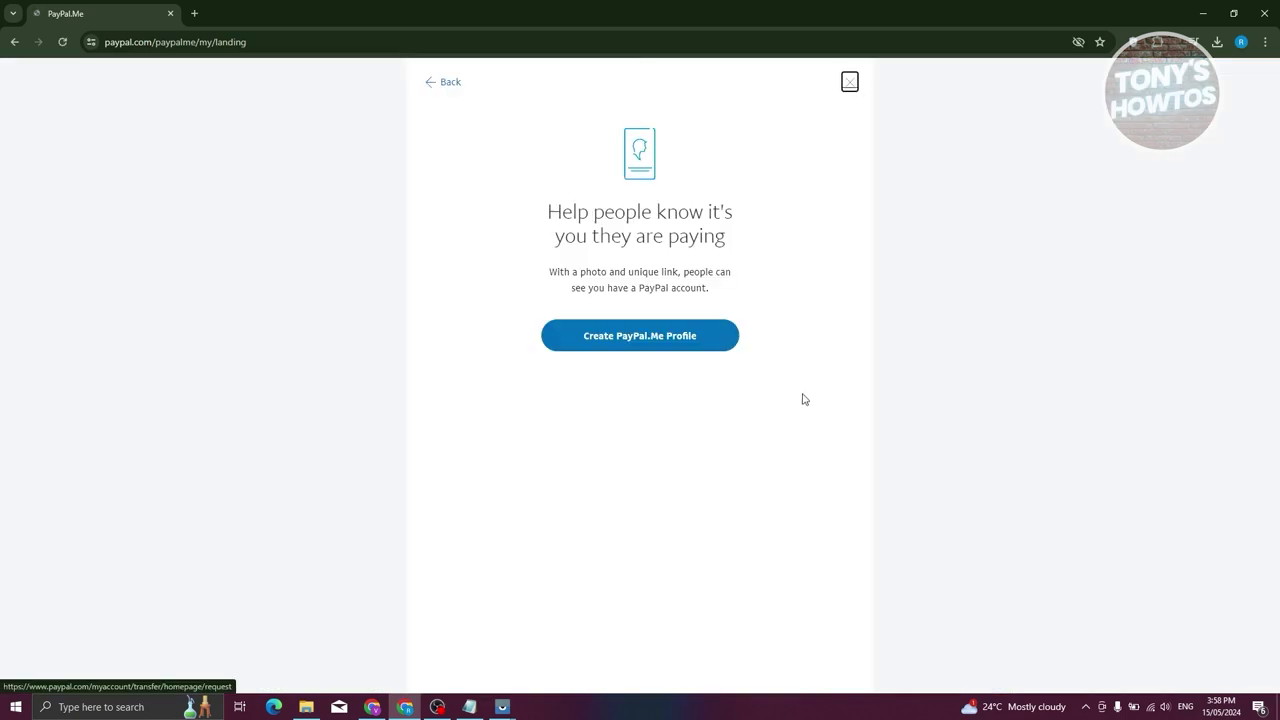
pyautogui.click(635, 341)
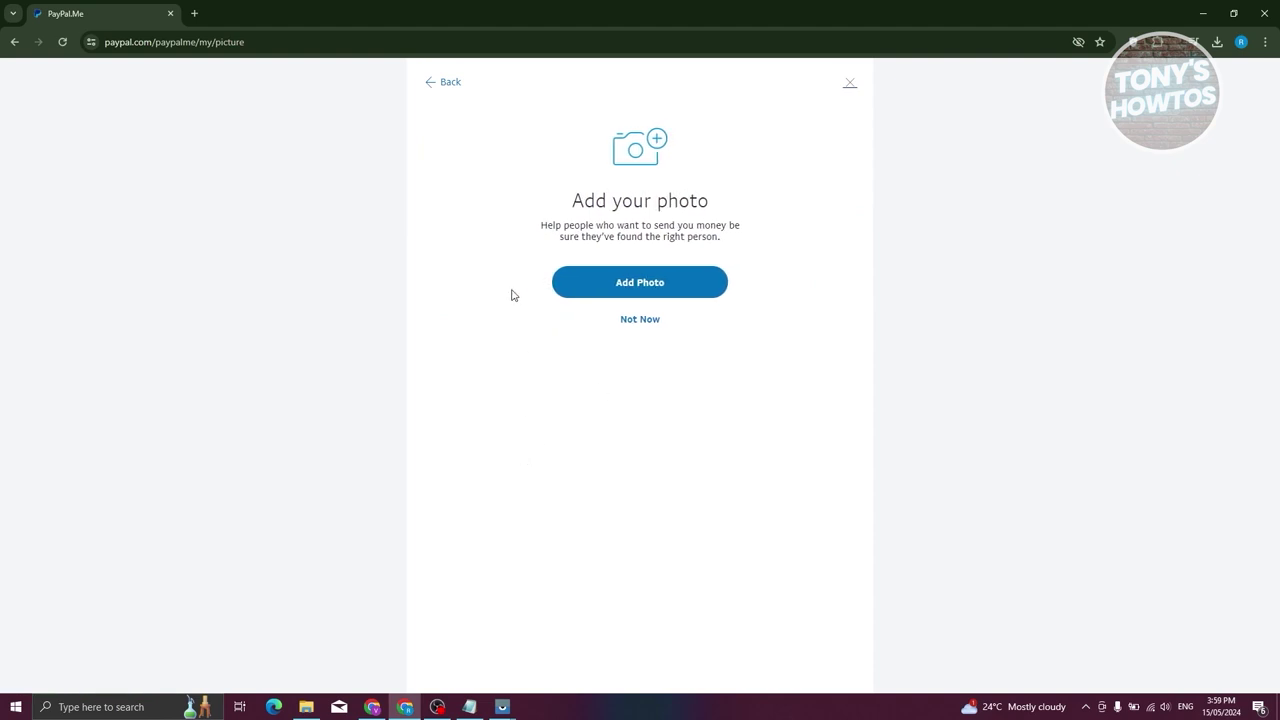
pyautogui.click(645, 321)
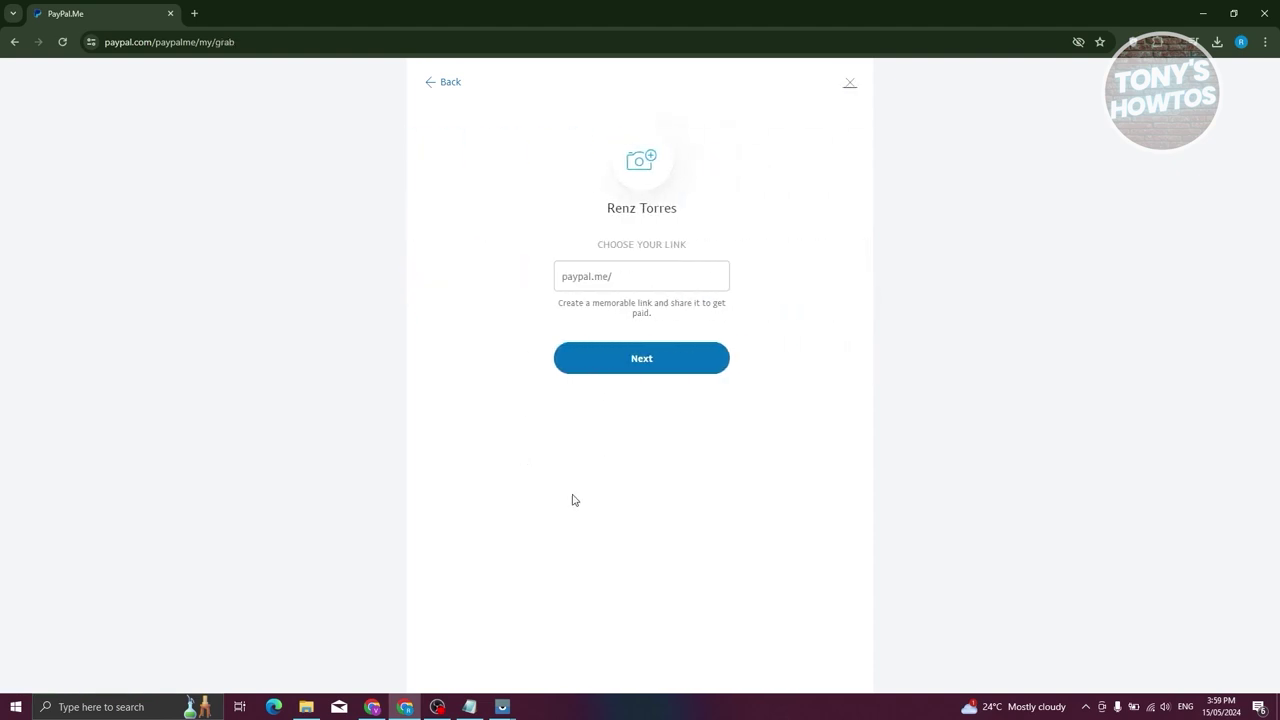
pyautogui.click(662, 280)
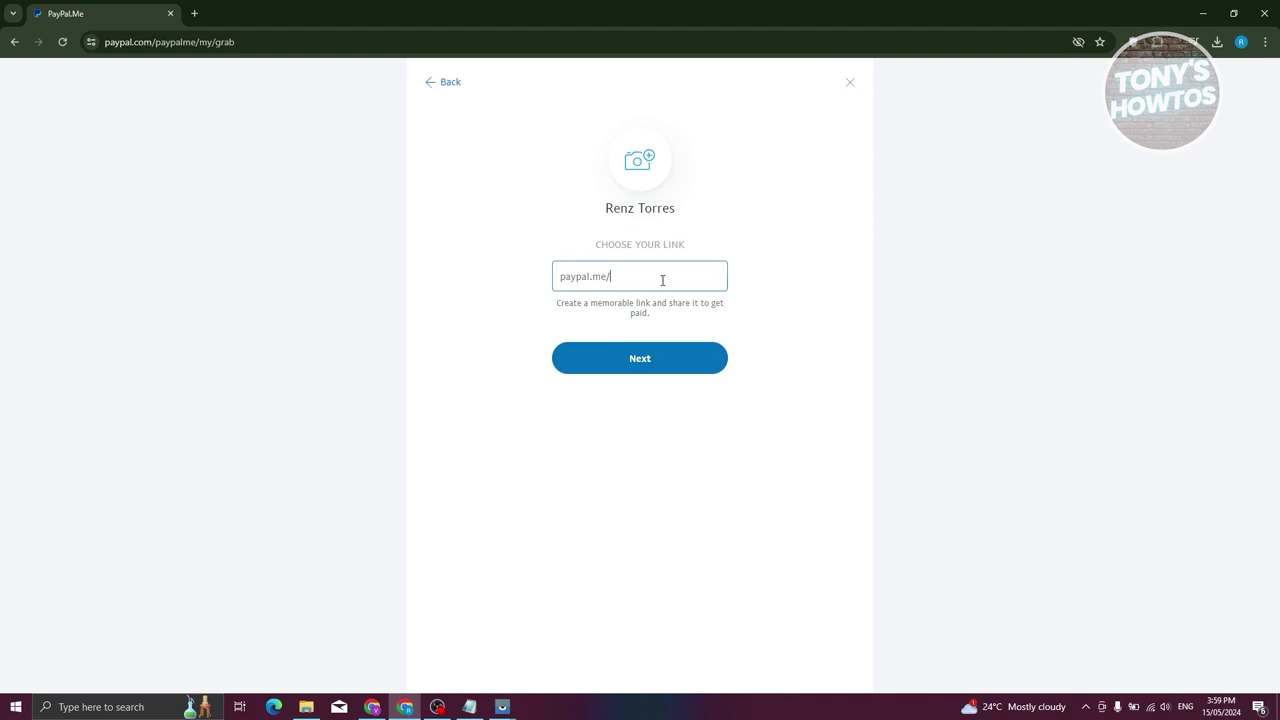
pyautogui.write('renzt2153')
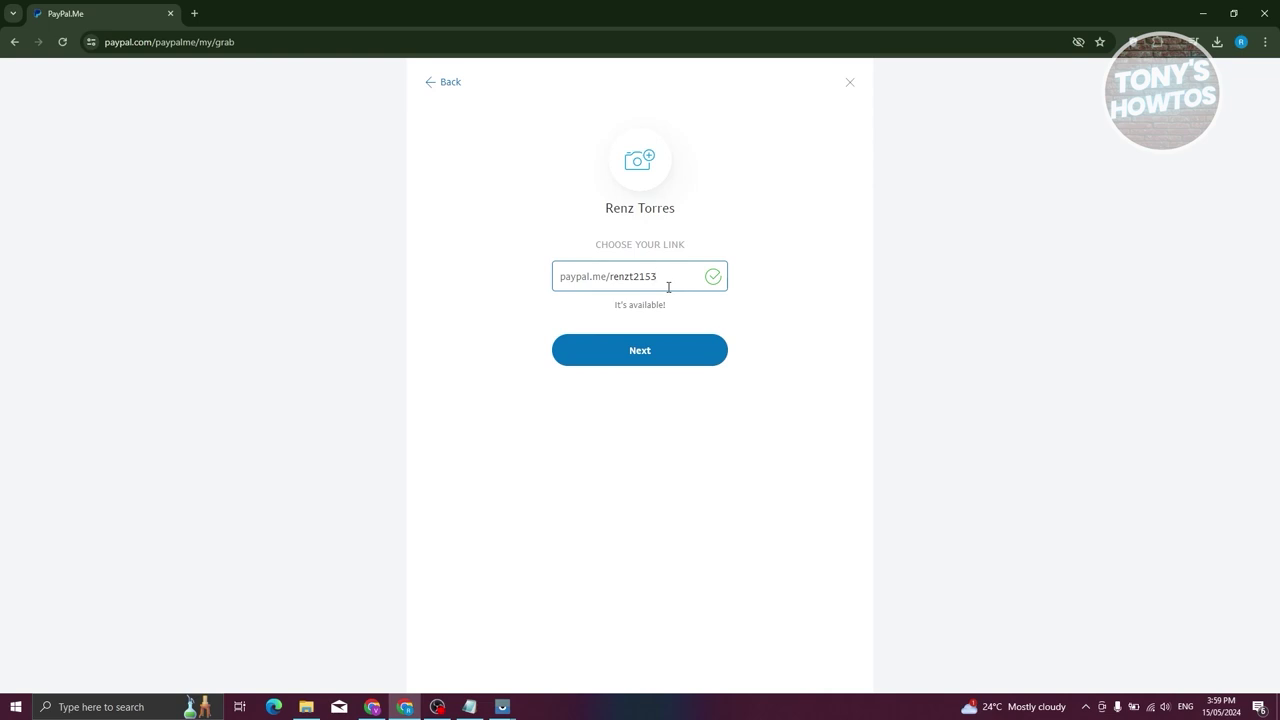
pyautogui.click(677, 360)
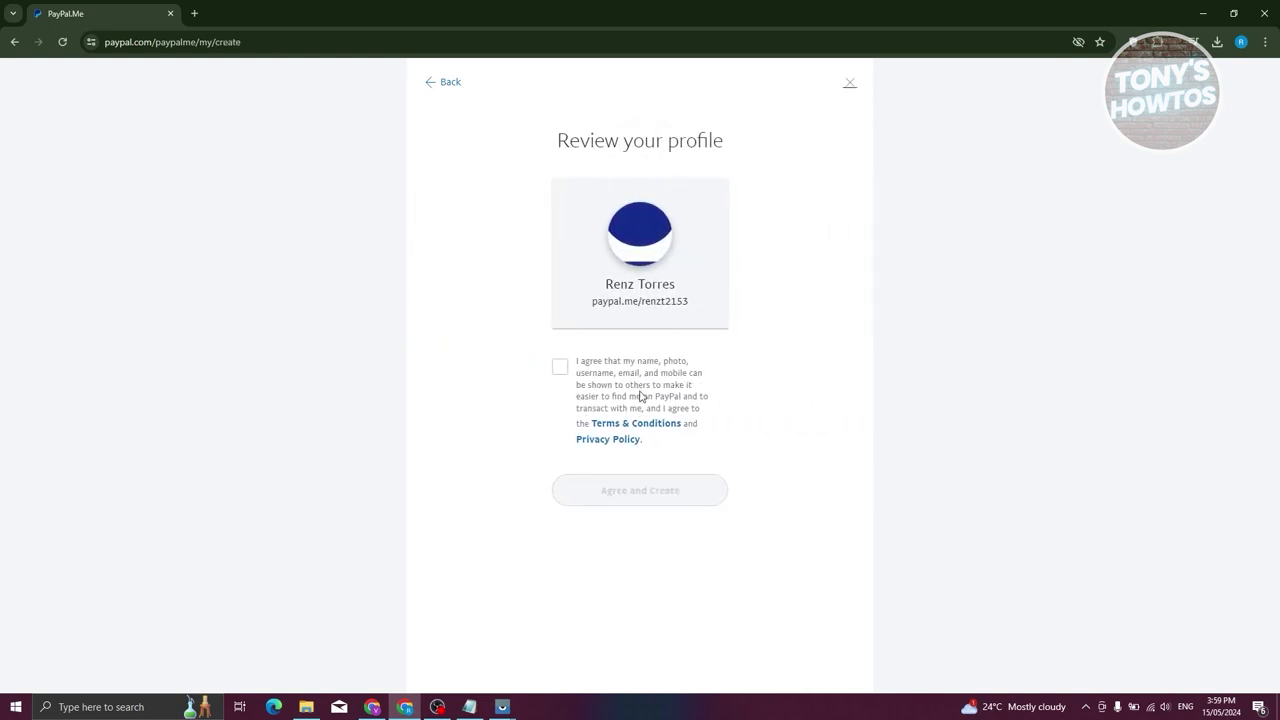
# Tick the profile-sharing consent and choose Agree and Create for the PayPal.Me profile.
pyautogui.moveTo(598, 300); pyautogui.dragTo(703, 311)
pyautogui.click(561, 368)
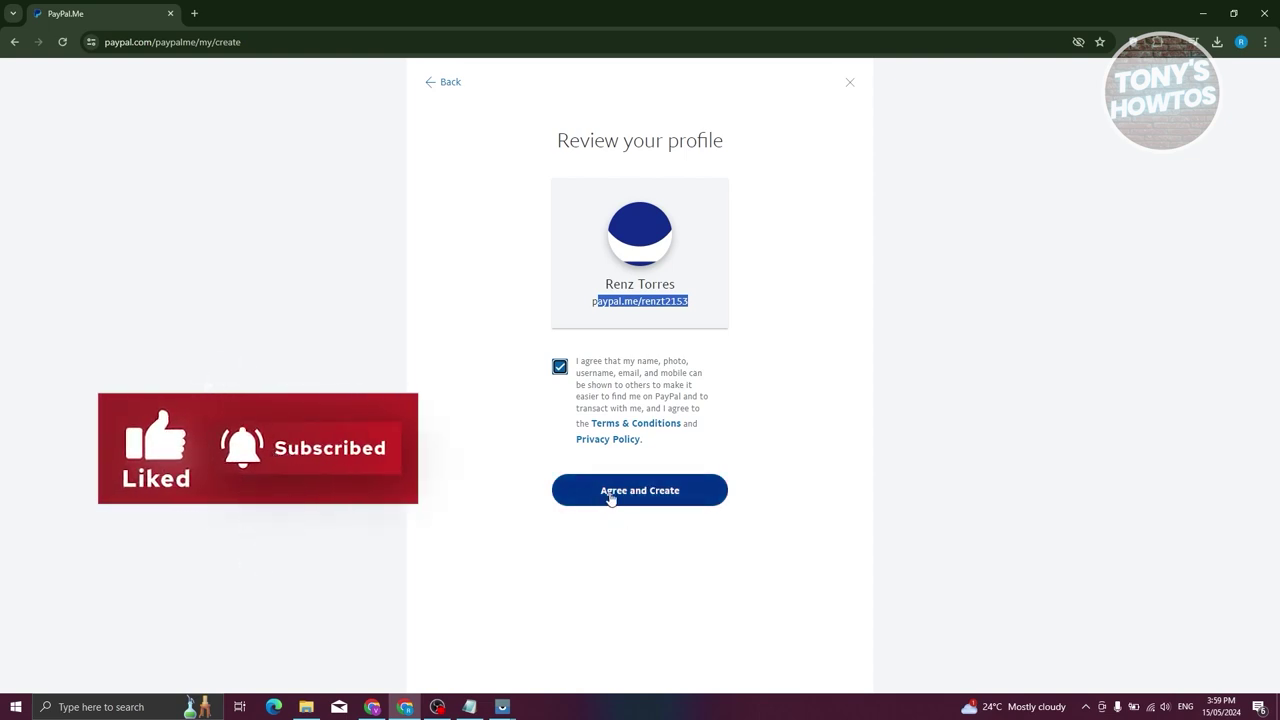
pyautogui.click(611, 496)
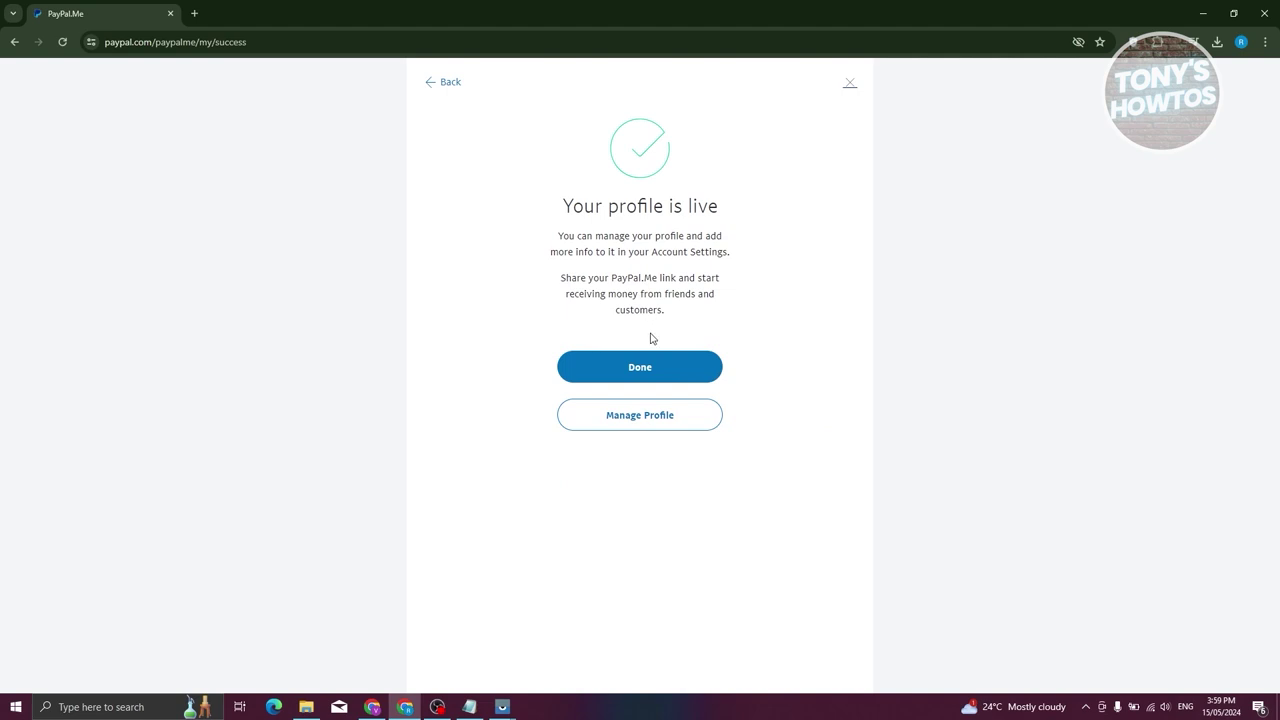
# Copy the PayPal.Me profile link from Manage Profile's share options.
pyautogui.click(648, 417)
pyautogui.scroll(-1, 678, 262)
pyautogui.scroll(-2, 677, 257)
pyautogui.scroll(1, 660, 370)
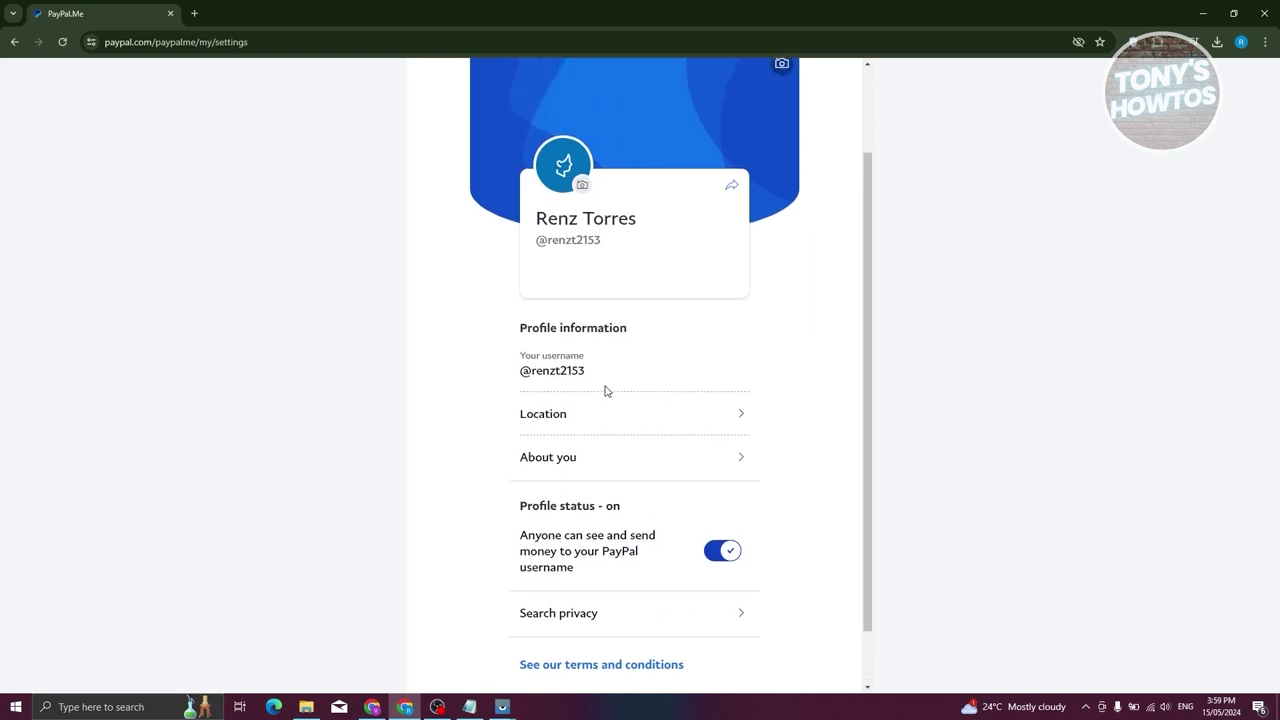
pyautogui.scroll(2, 608, 391)
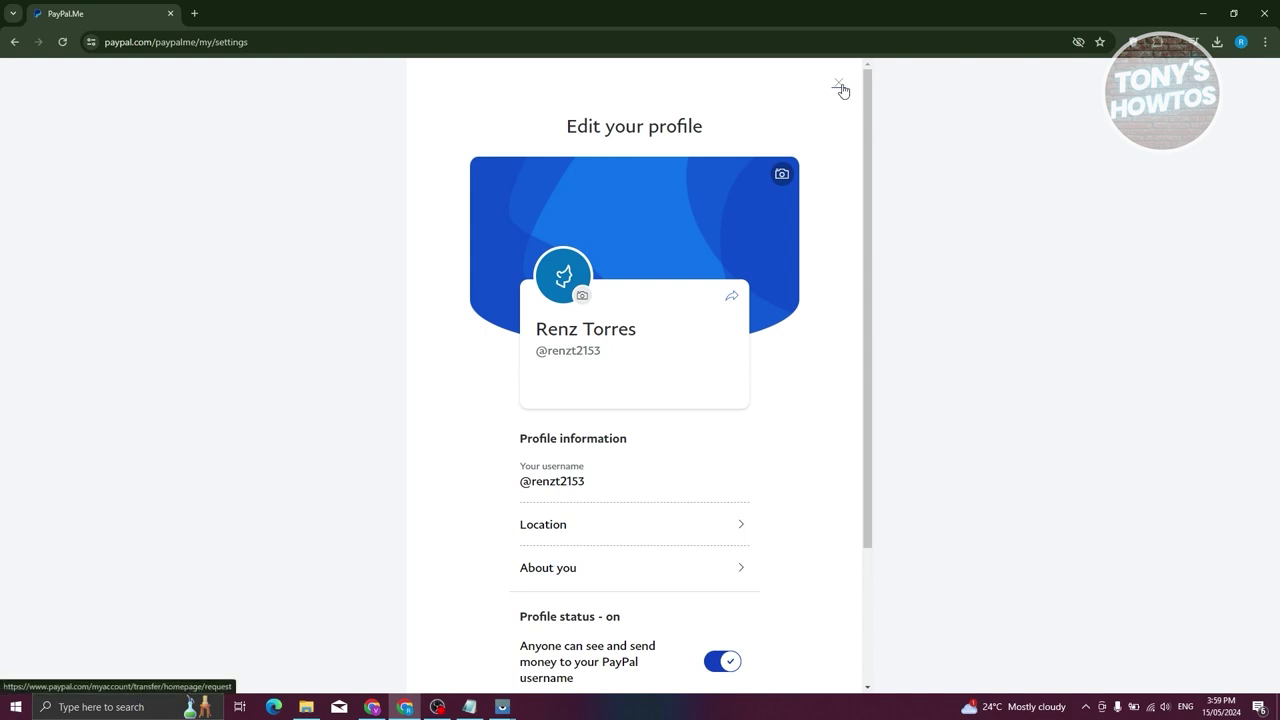
pyautogui.click(732, 293)
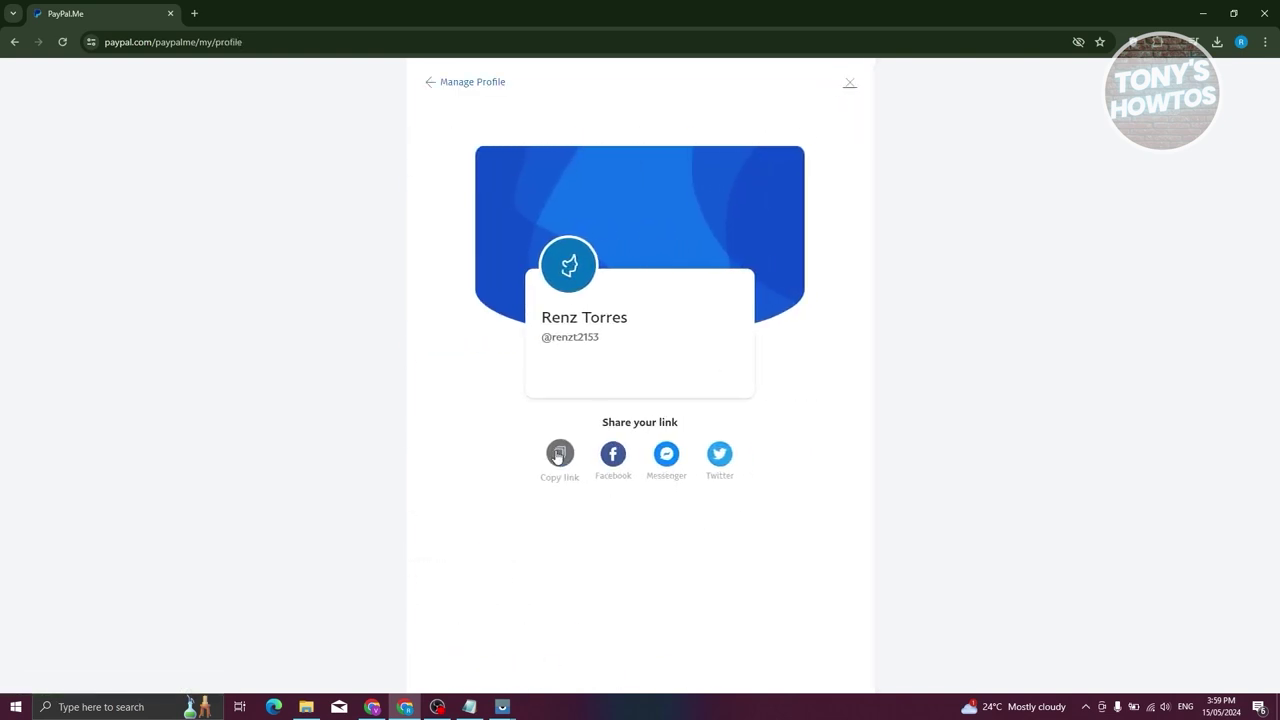
pyautogui.click(559, 454)
pyautogui.click(433, 86)
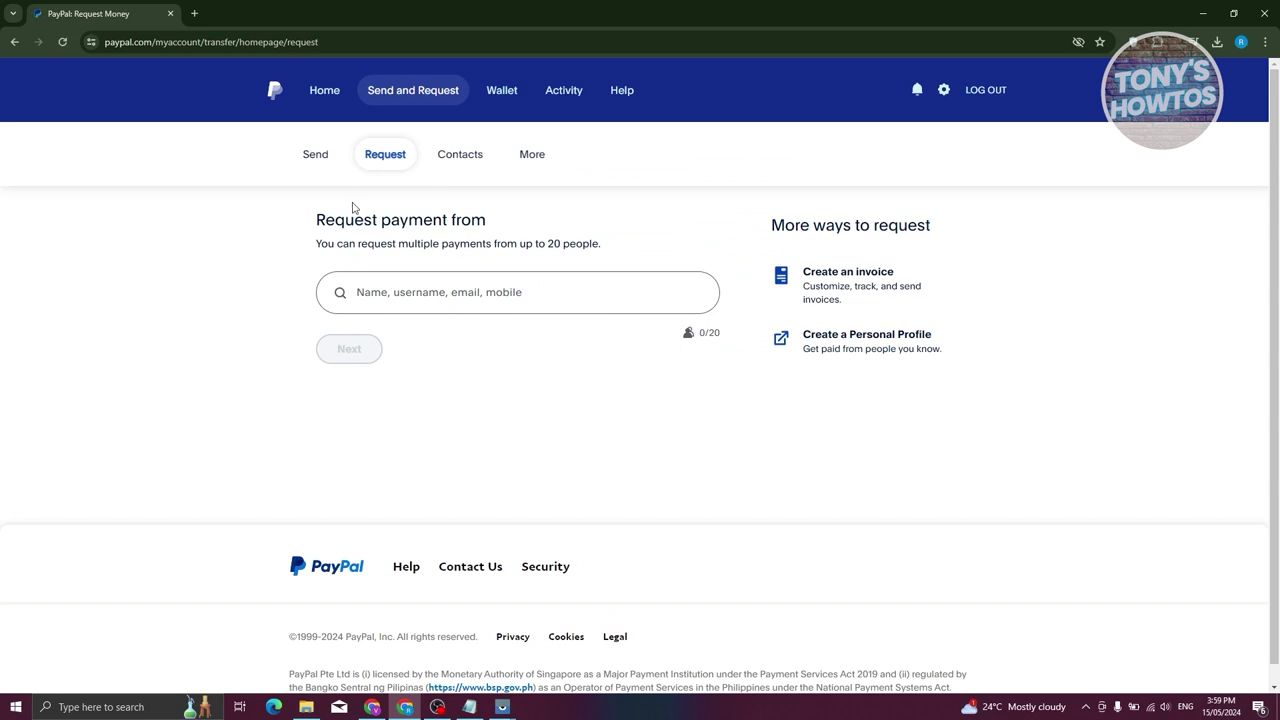
# Open a new Incognito window and paste the copied profile link as the address.
pyautogui.click(1265, 42)
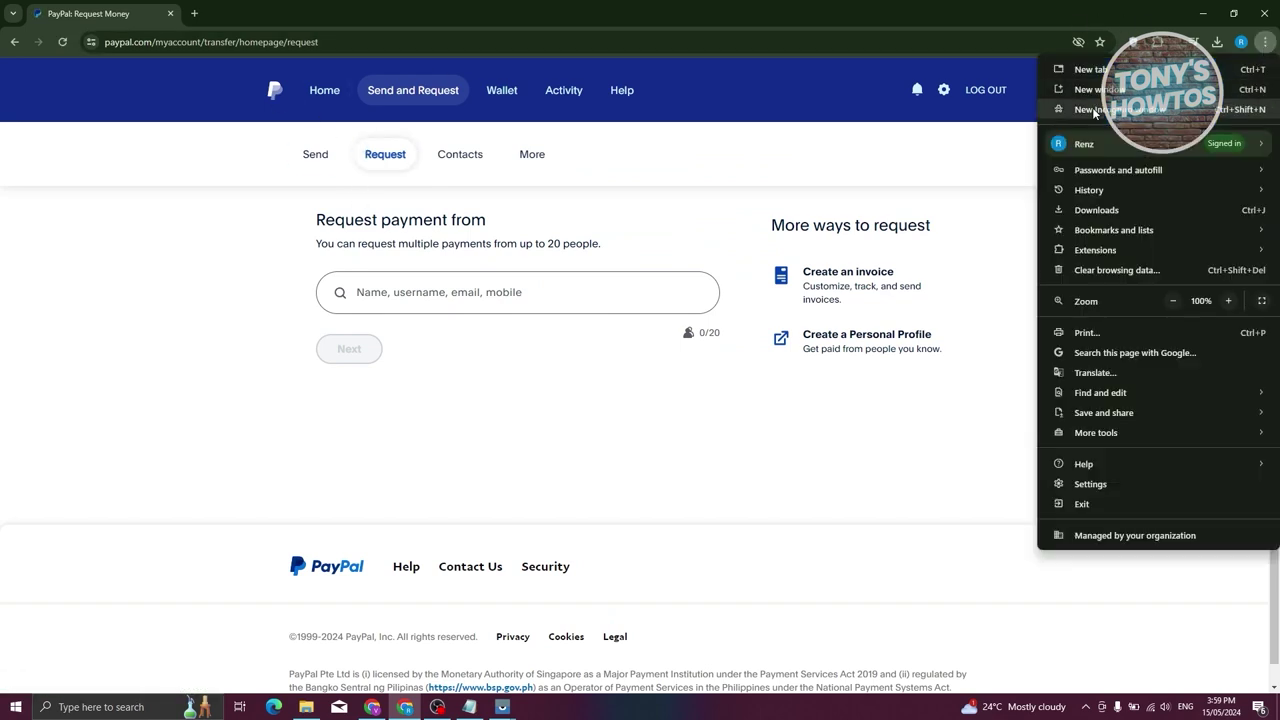
pyautogui.click(1092, 109)
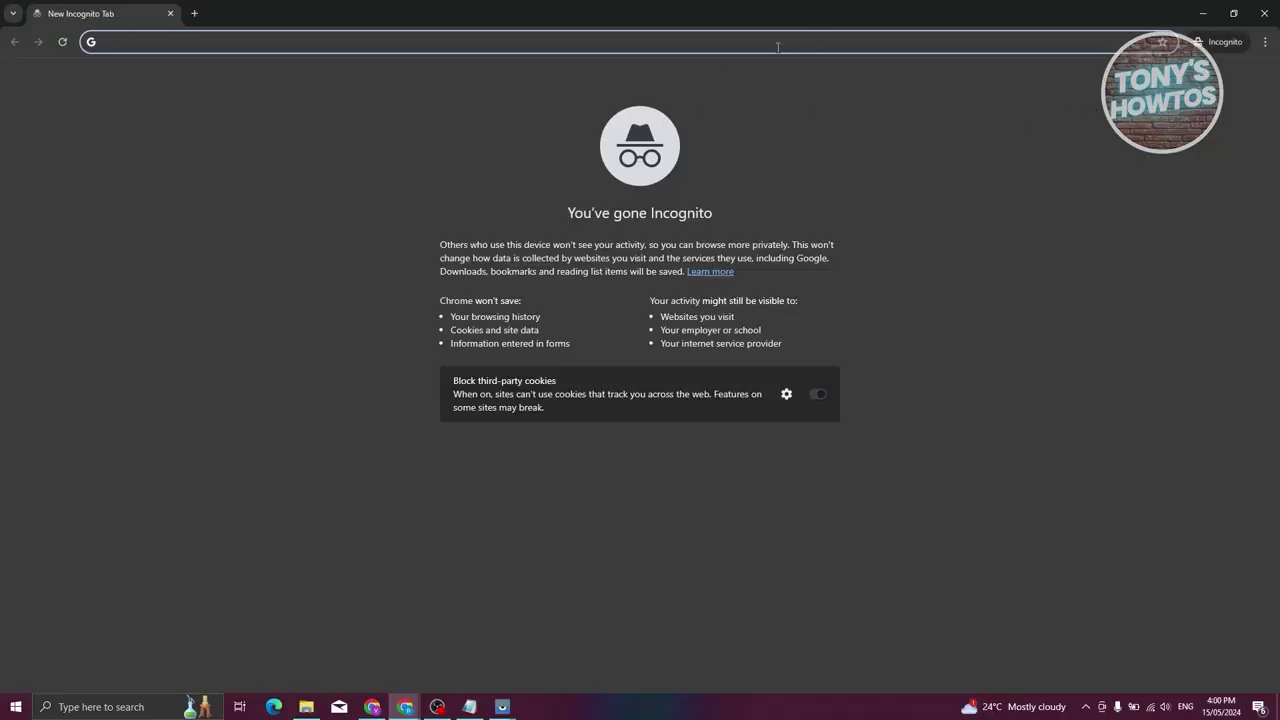
pyautogui.hotkey('ctrl', 'v')
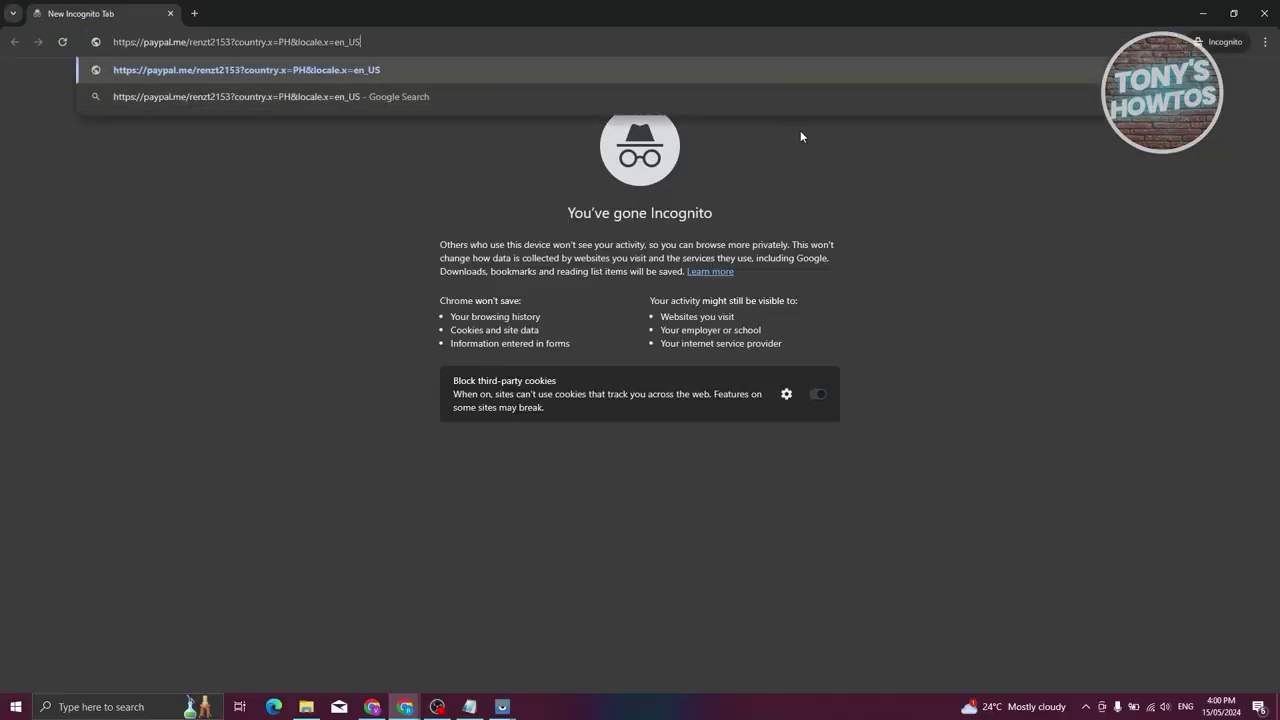
# Load the profile link, attempt Send to reach PayPal login, then go back and close the private window.
pyautogui.click(356, 69)
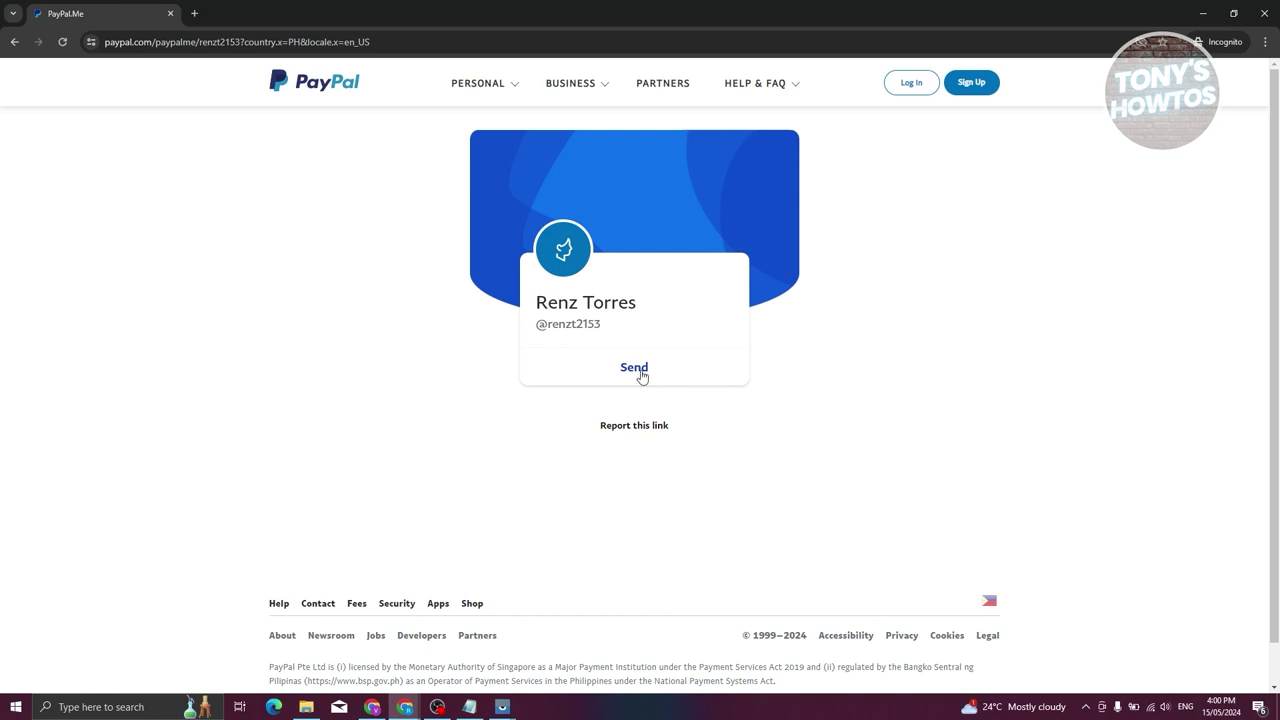
pyautogui.click(634, 368)
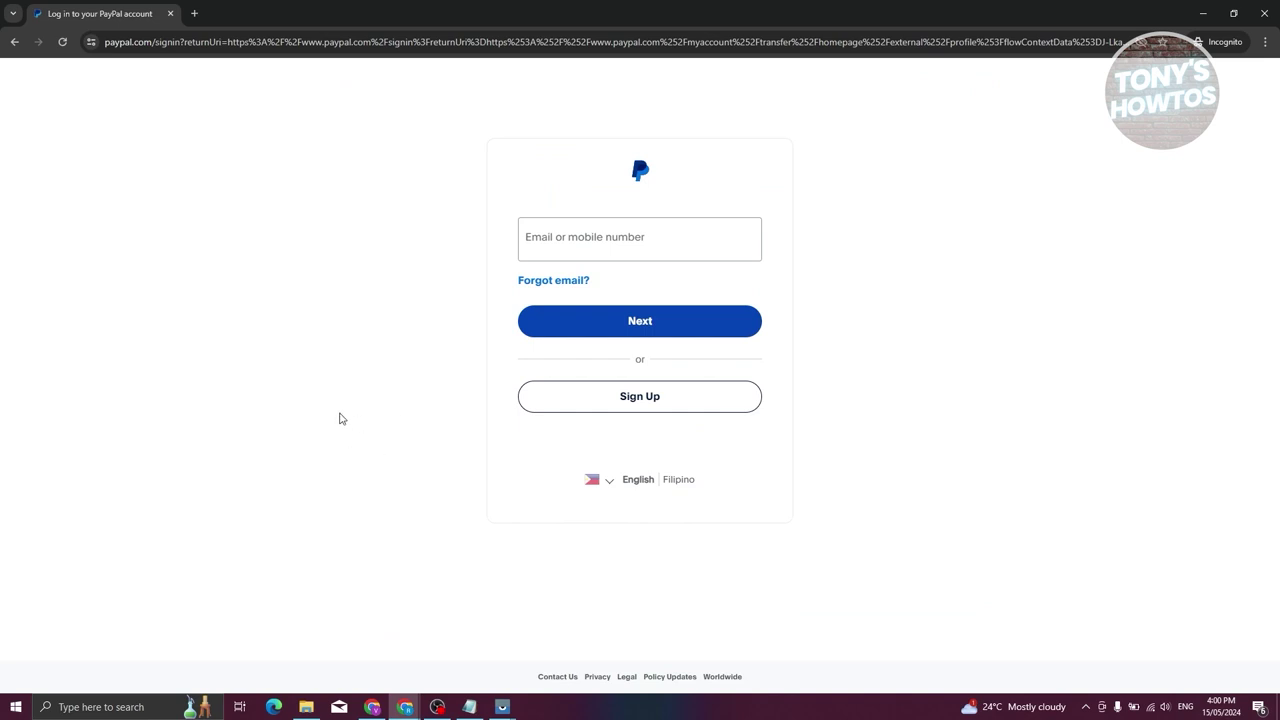
pyautogui.click(14, 42)
pyautogui.click(1264, 13)
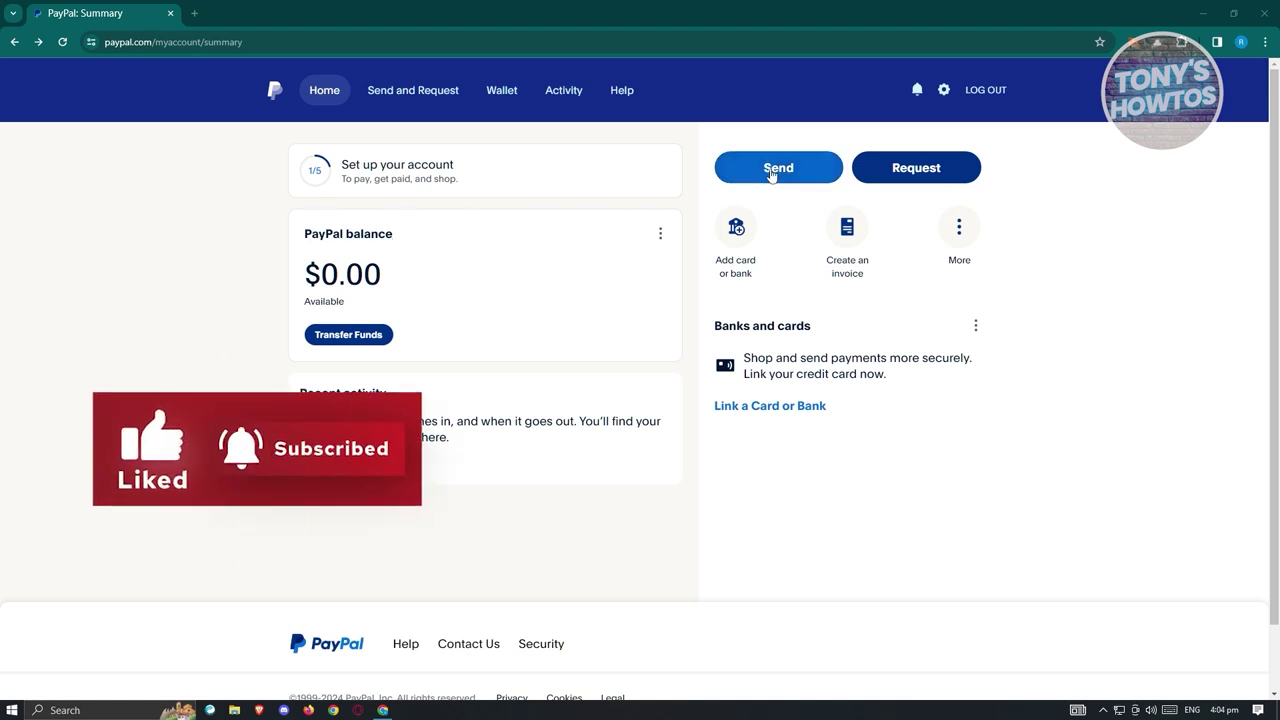
# Open PayPal's Send page to start a new payment.
pyautogui.click(773, 170)
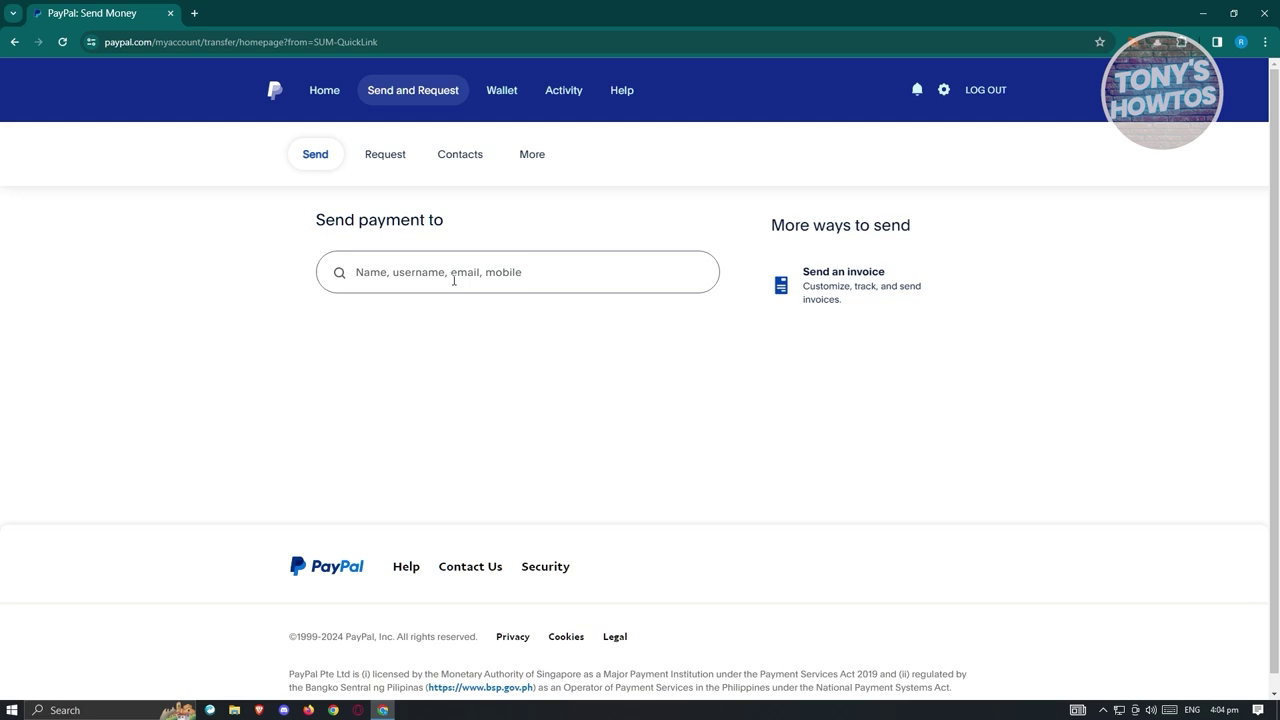
# Enter the recipient's e-mail address, fix a typo, and select them as payee.
pyautogui.click(556, 277)
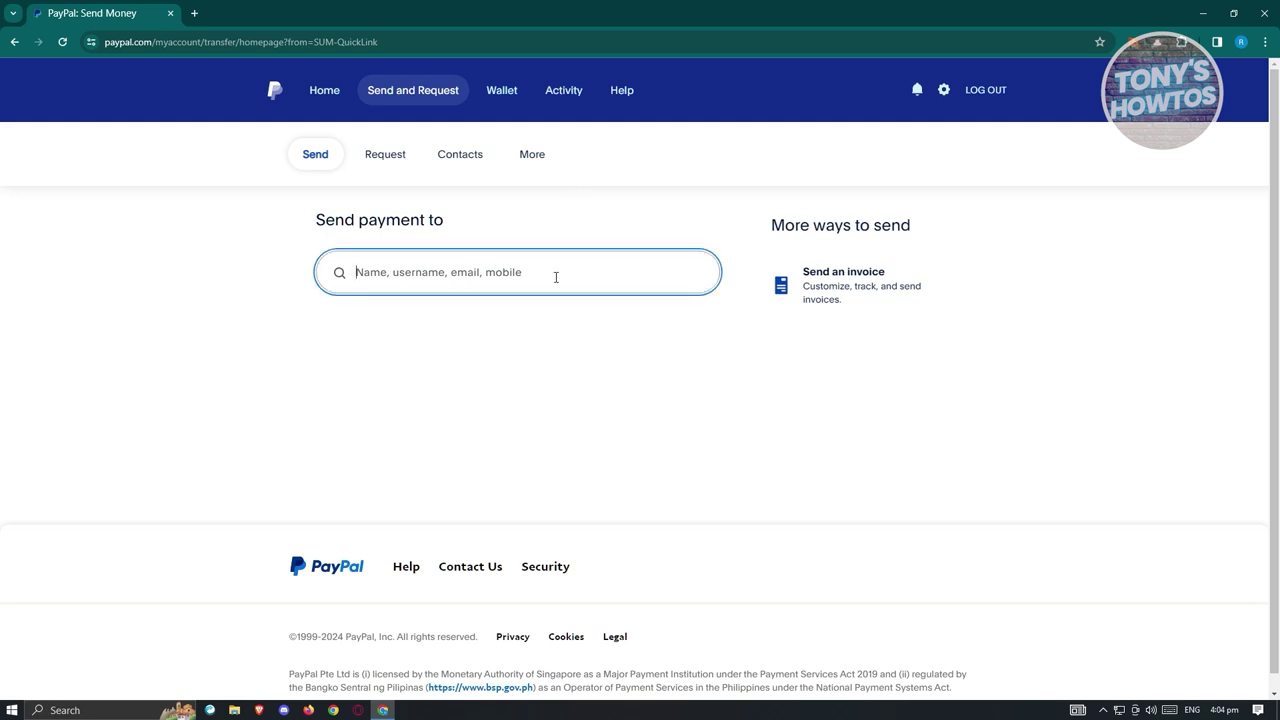
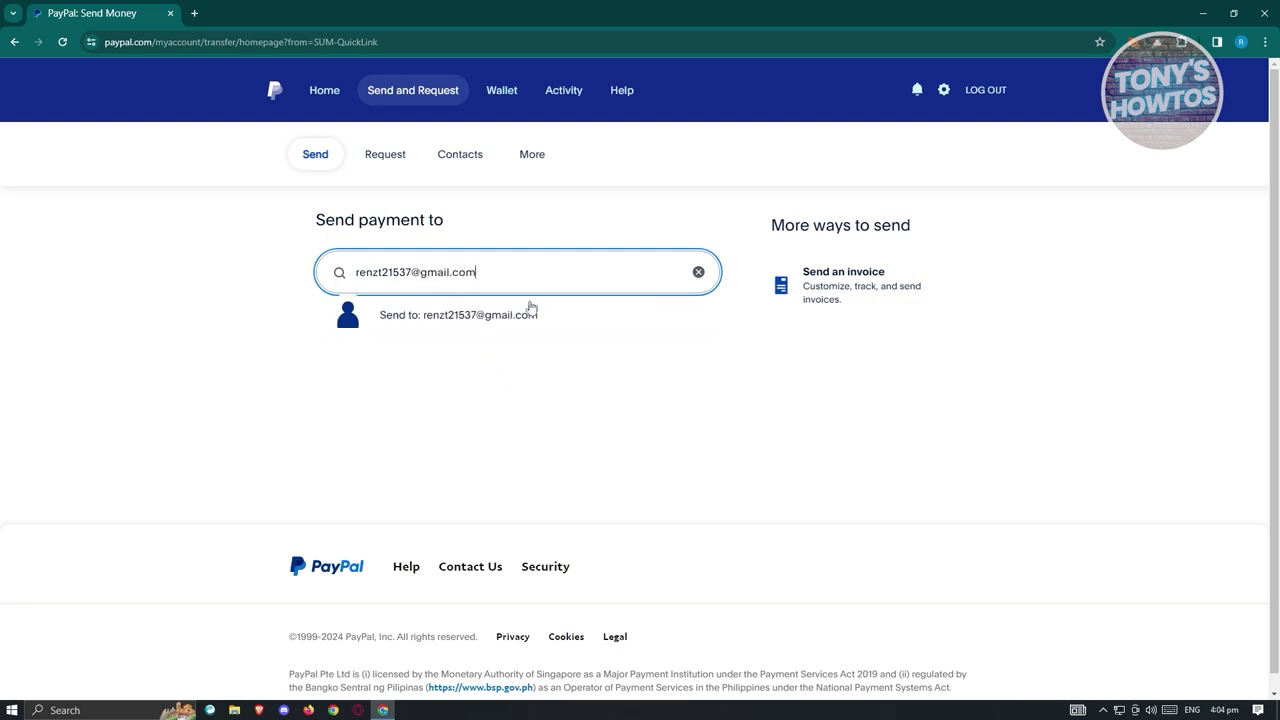
pyautogui.click(535, 320)
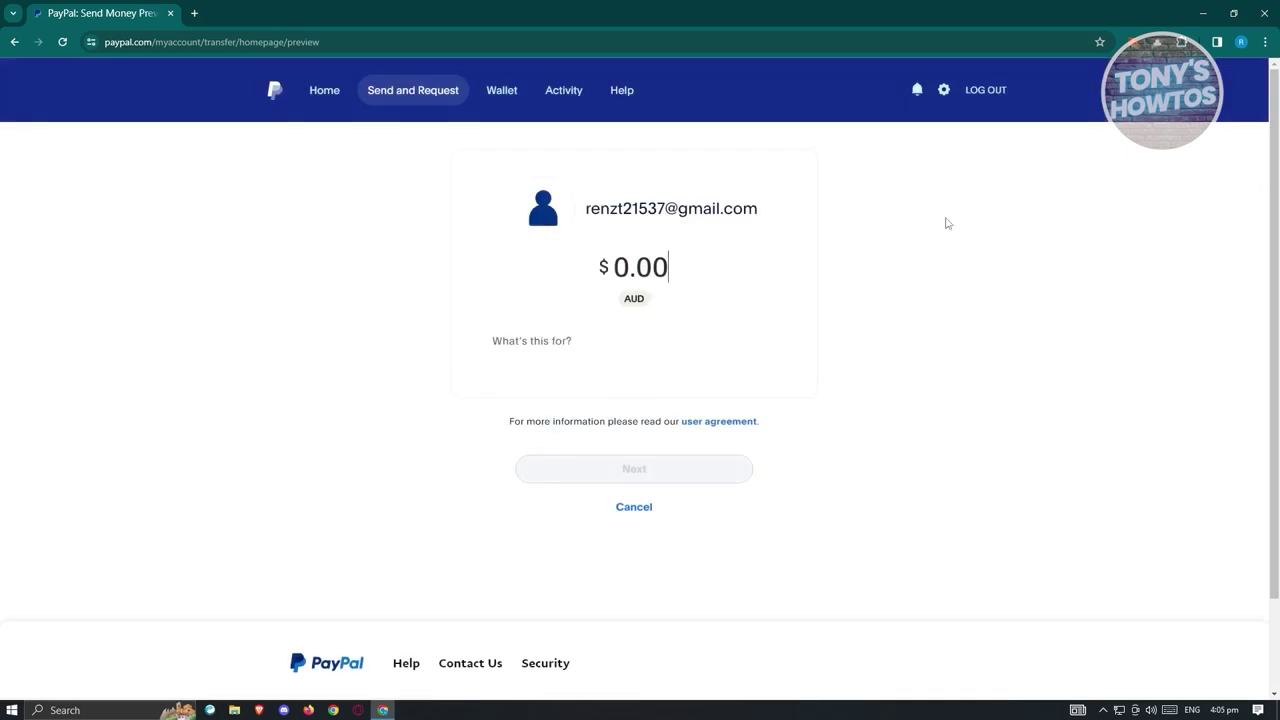
# Set the amount to $10.00 AUD and add the note 'payment for goods'.
pyautogui.write('1000')
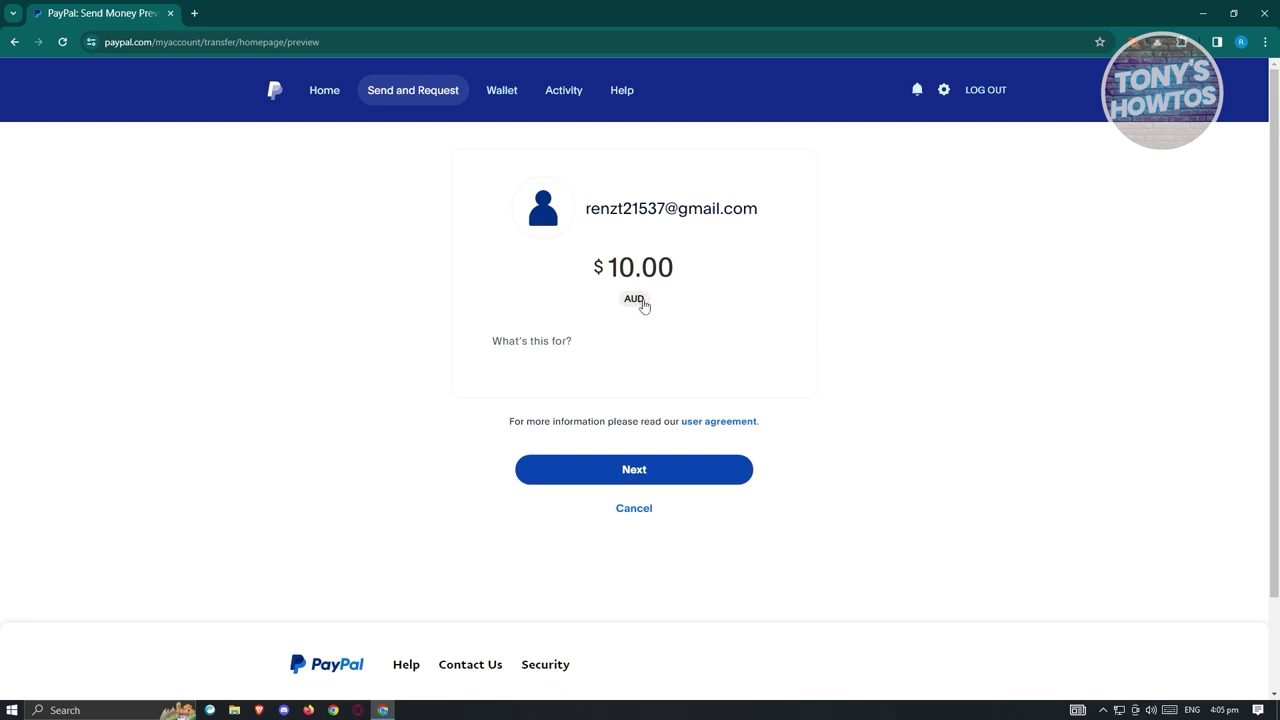
pyautogui.click(556, 341)
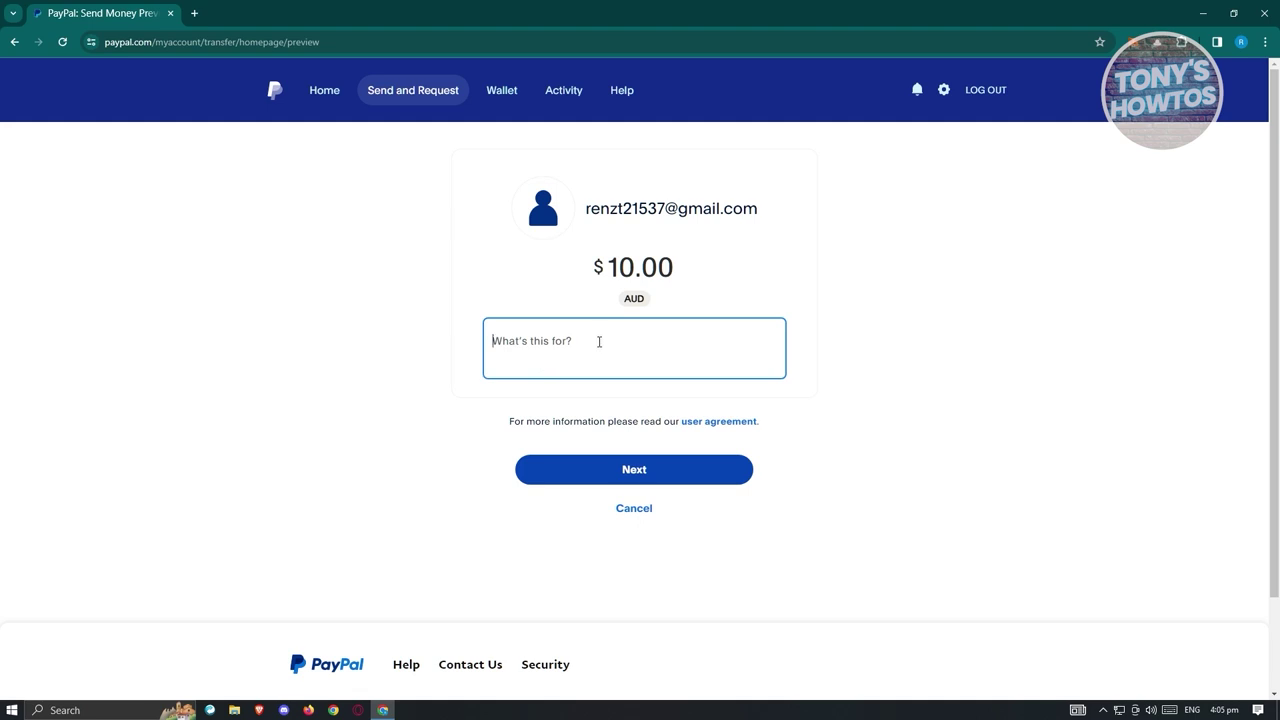
pyautogui.write('p')
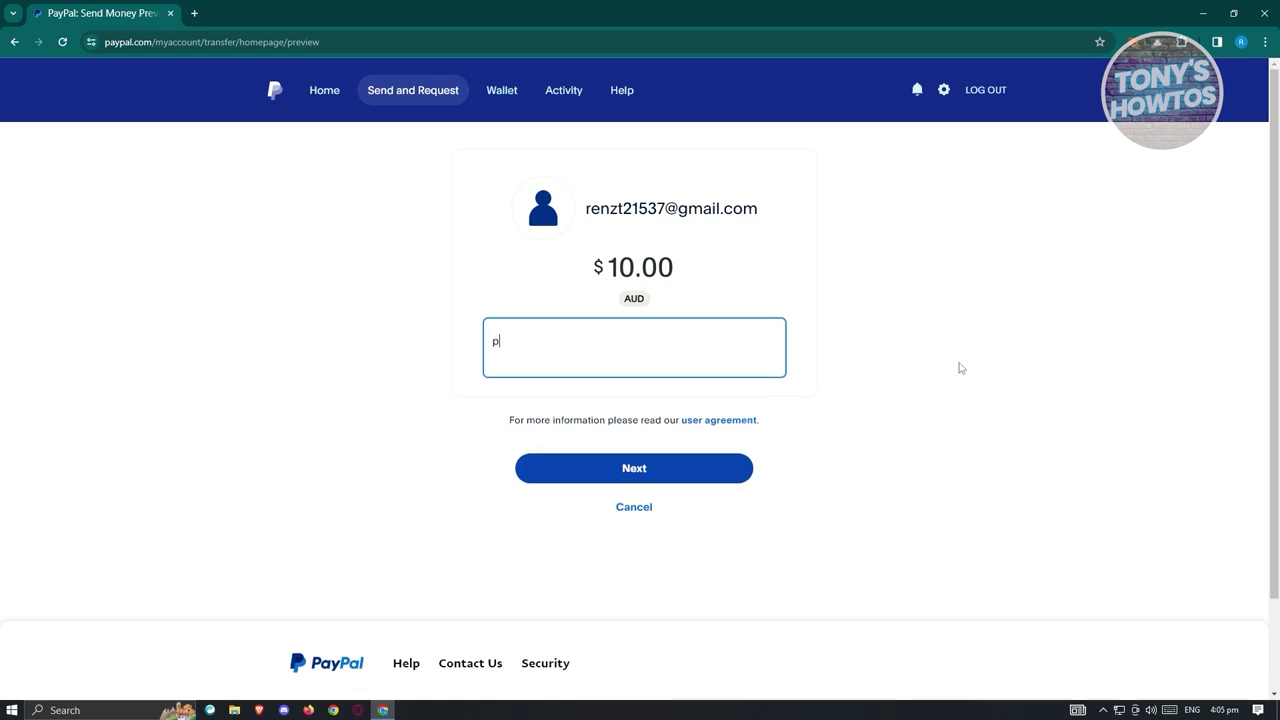
pyautogui.write('ayment for goods')
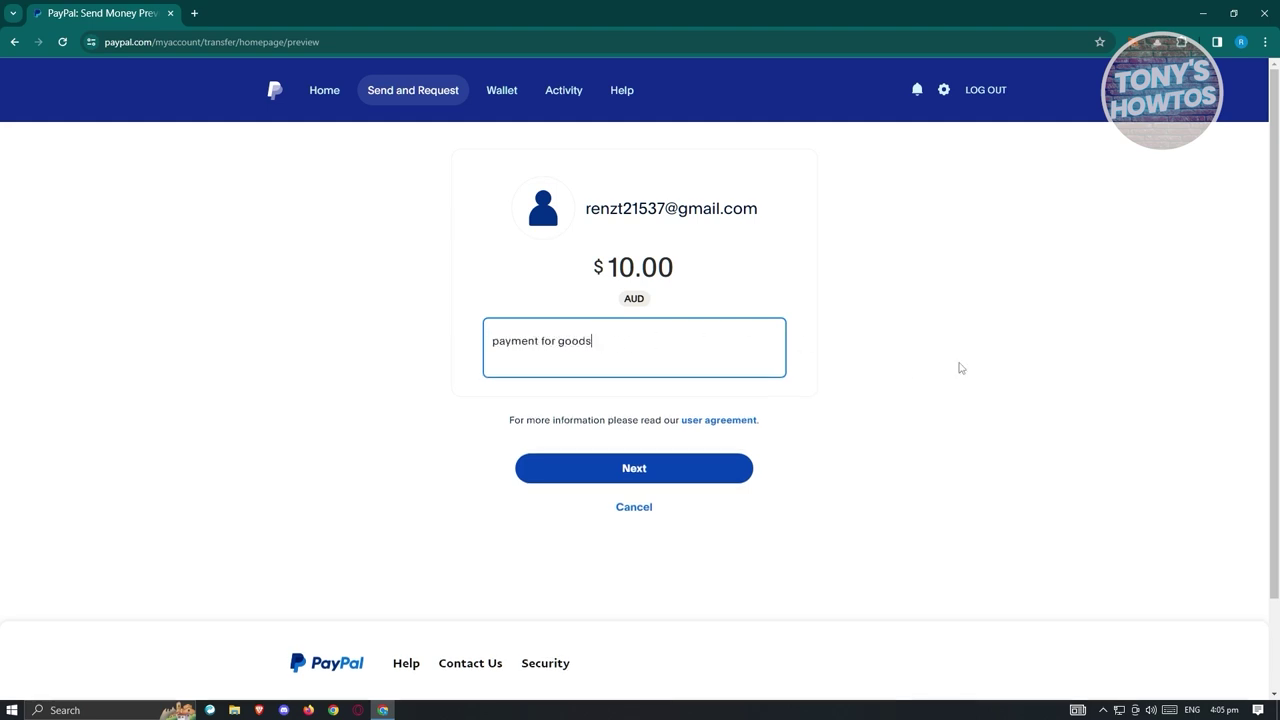
pyautogui.click(697, 465)
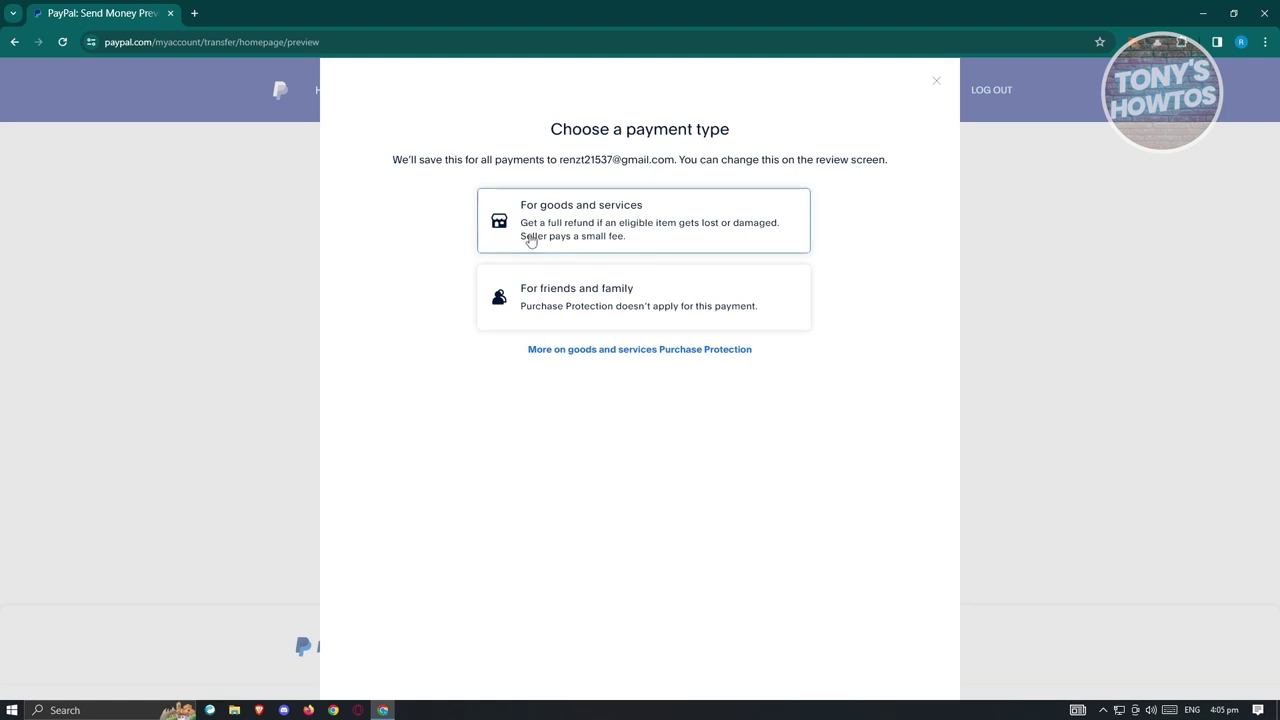
# Mark the $10.00 payment as goods and services, then leave it for the home summary.
pyautogui.click(579, 211)
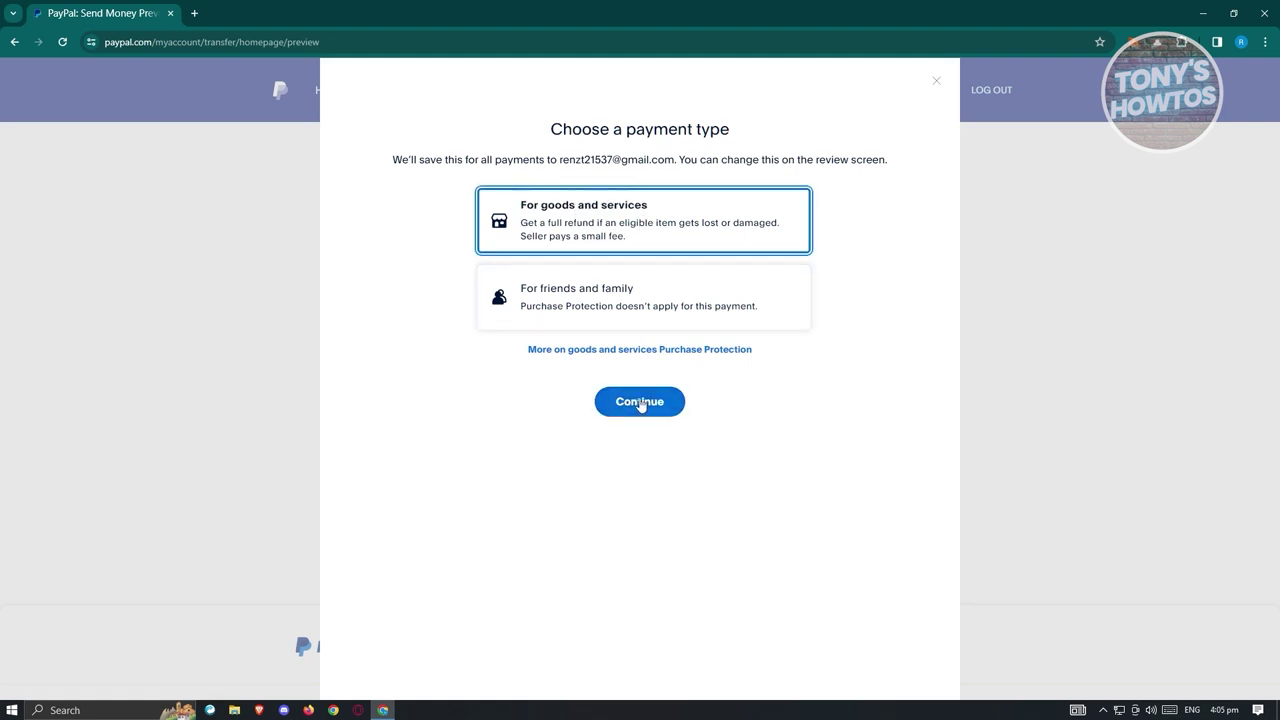
pyautogui.click(640, 404)
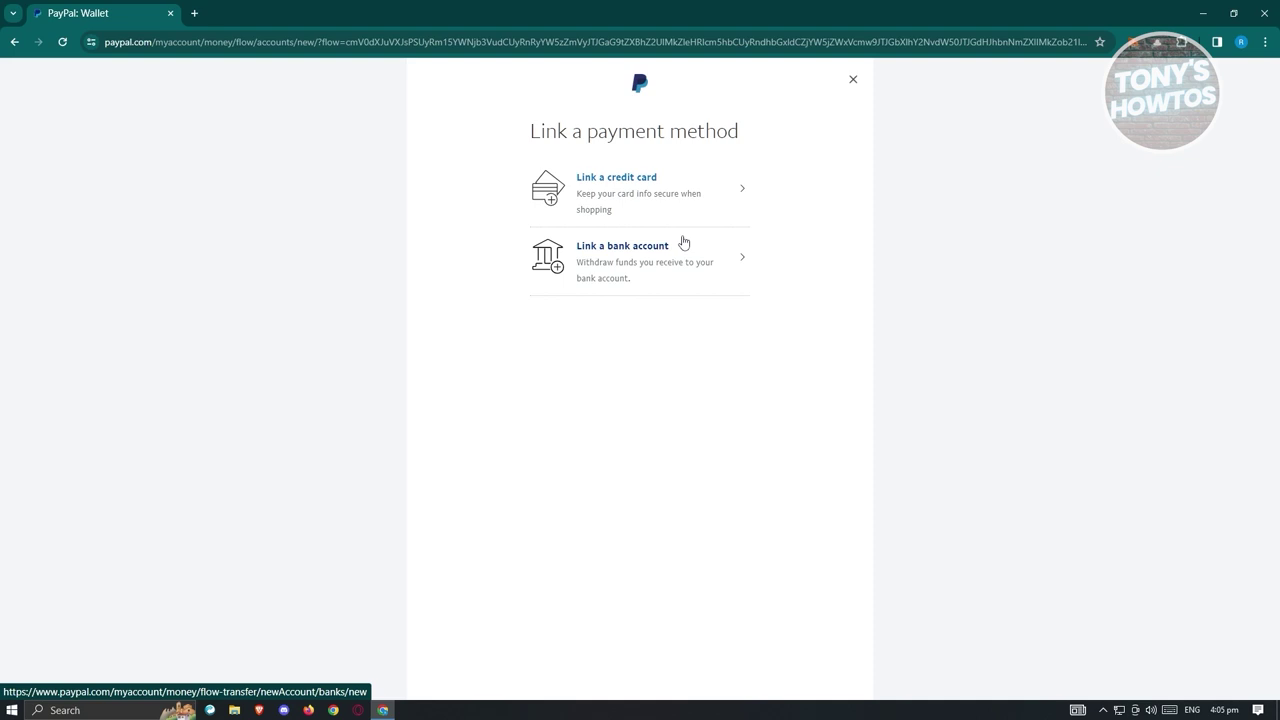
pyautogui.click(857, 81)
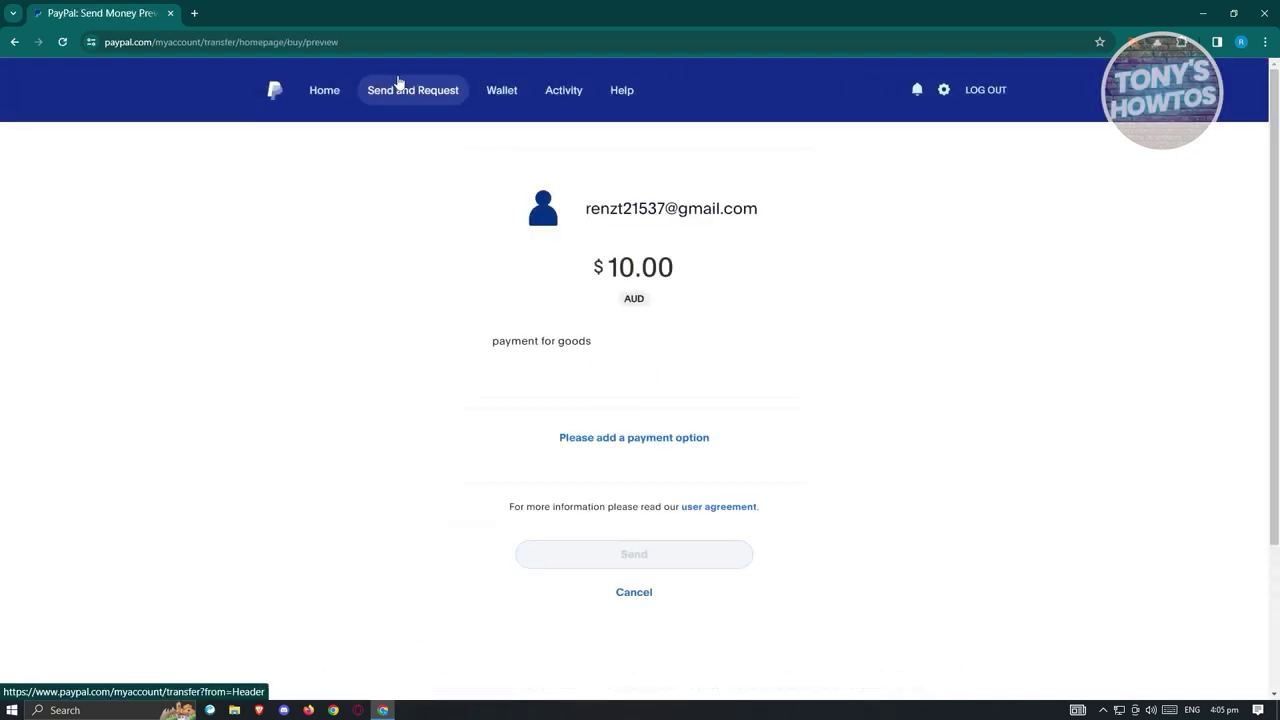
pyautogui.click(334, 97)
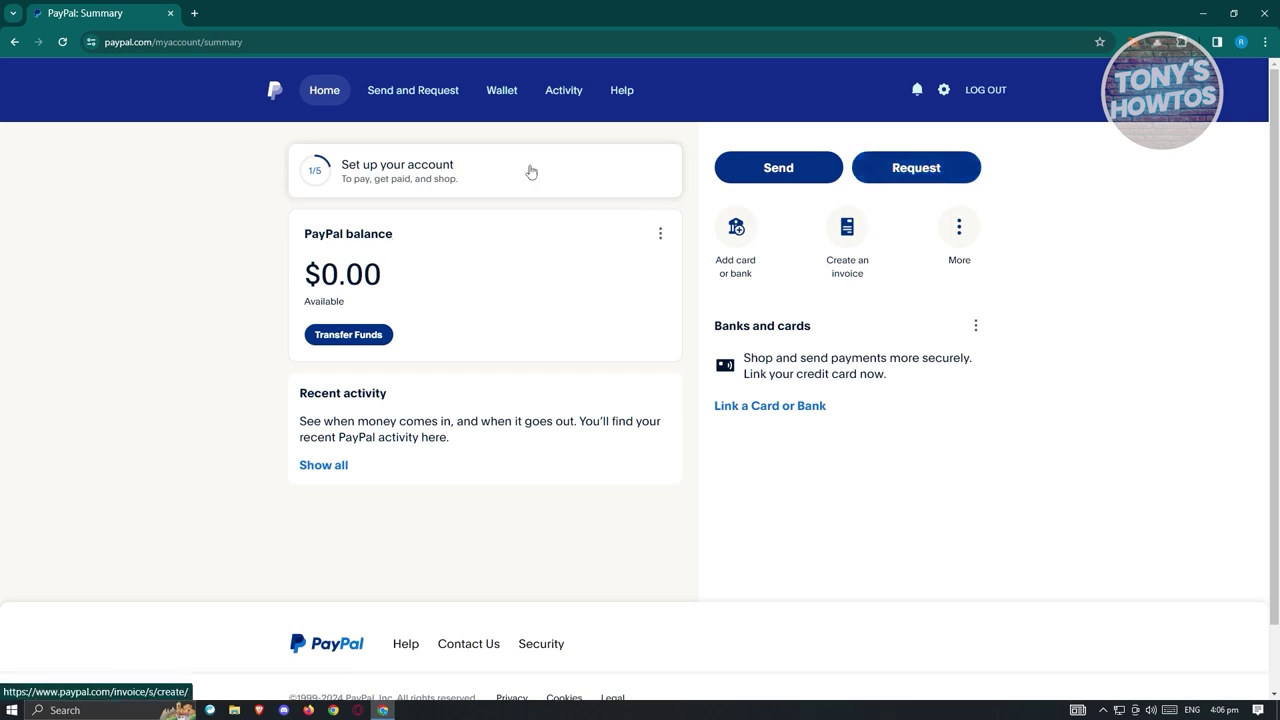
# Start a money request and add the recipient's e-mail address as requestee.
pyautogui.click(916, 168)
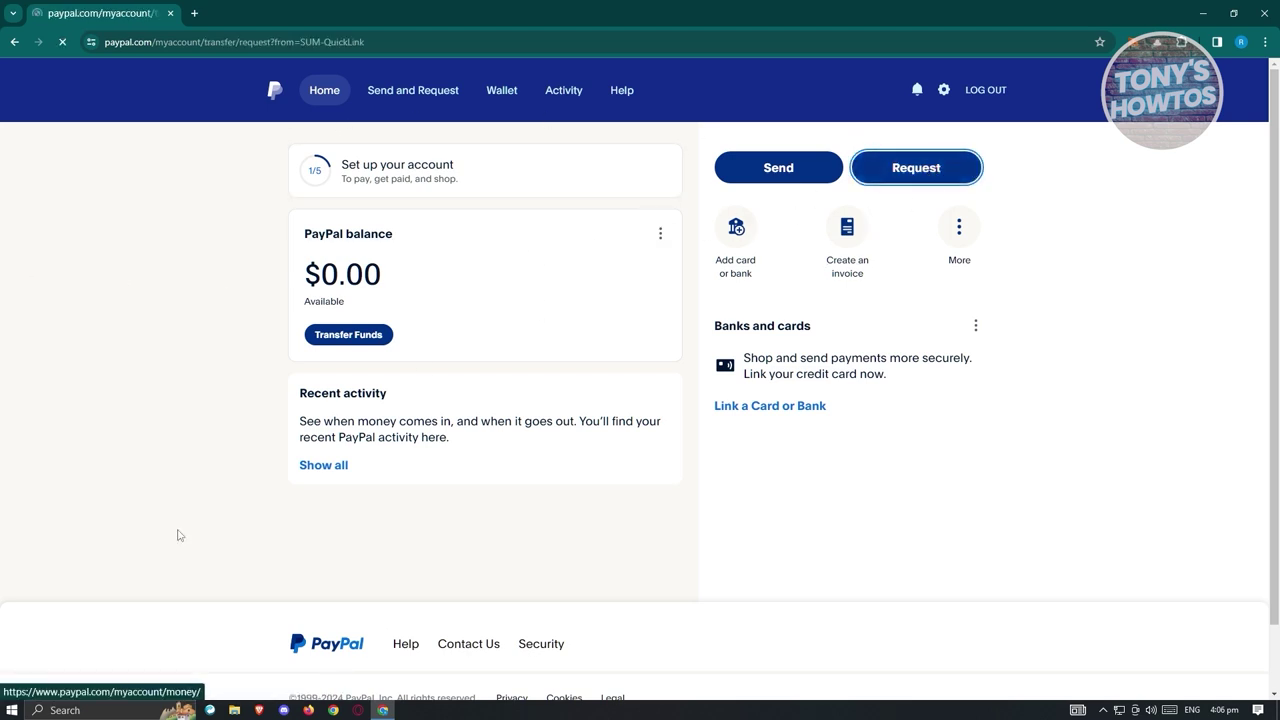
pyautogui.click(485, 289)
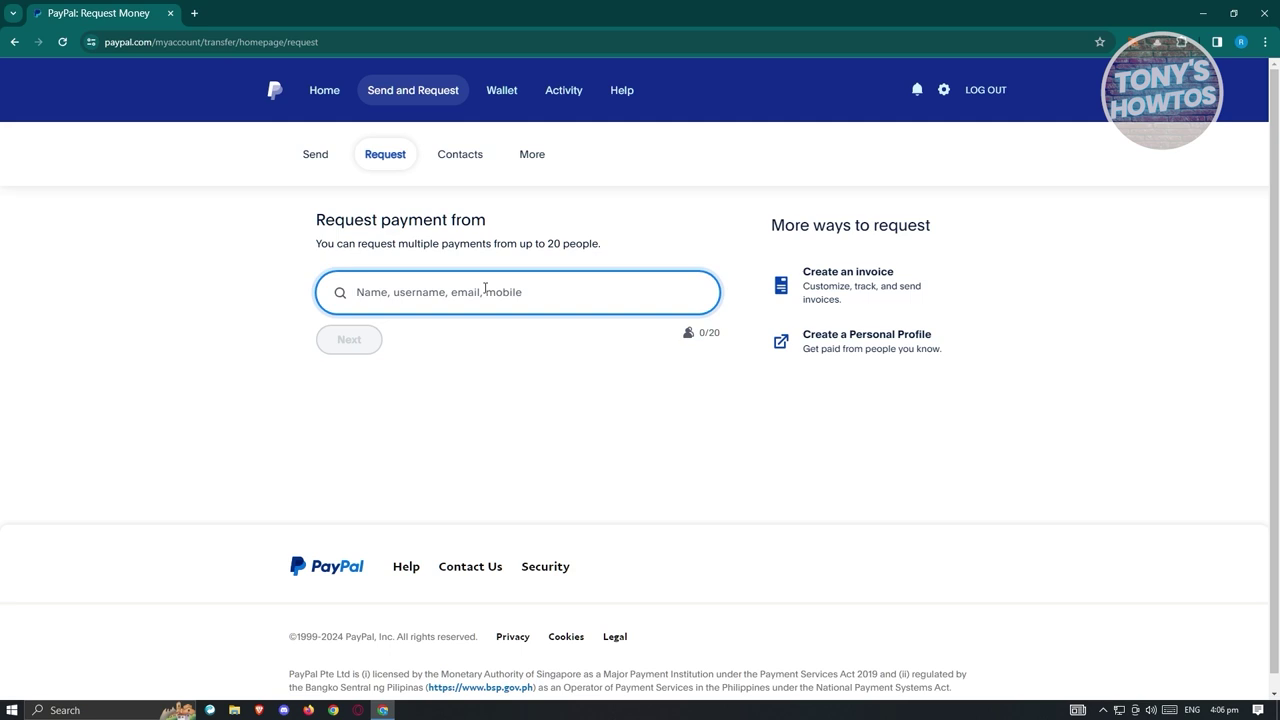
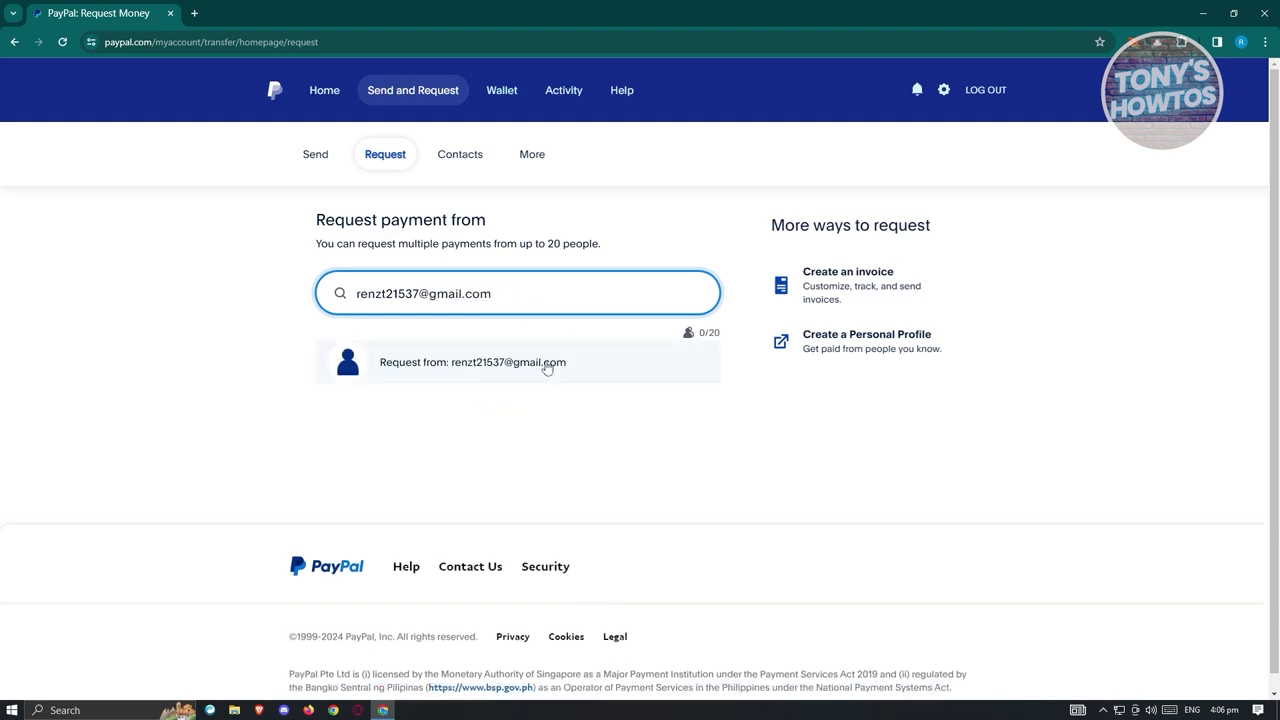
pyautogui.click(547, 369)
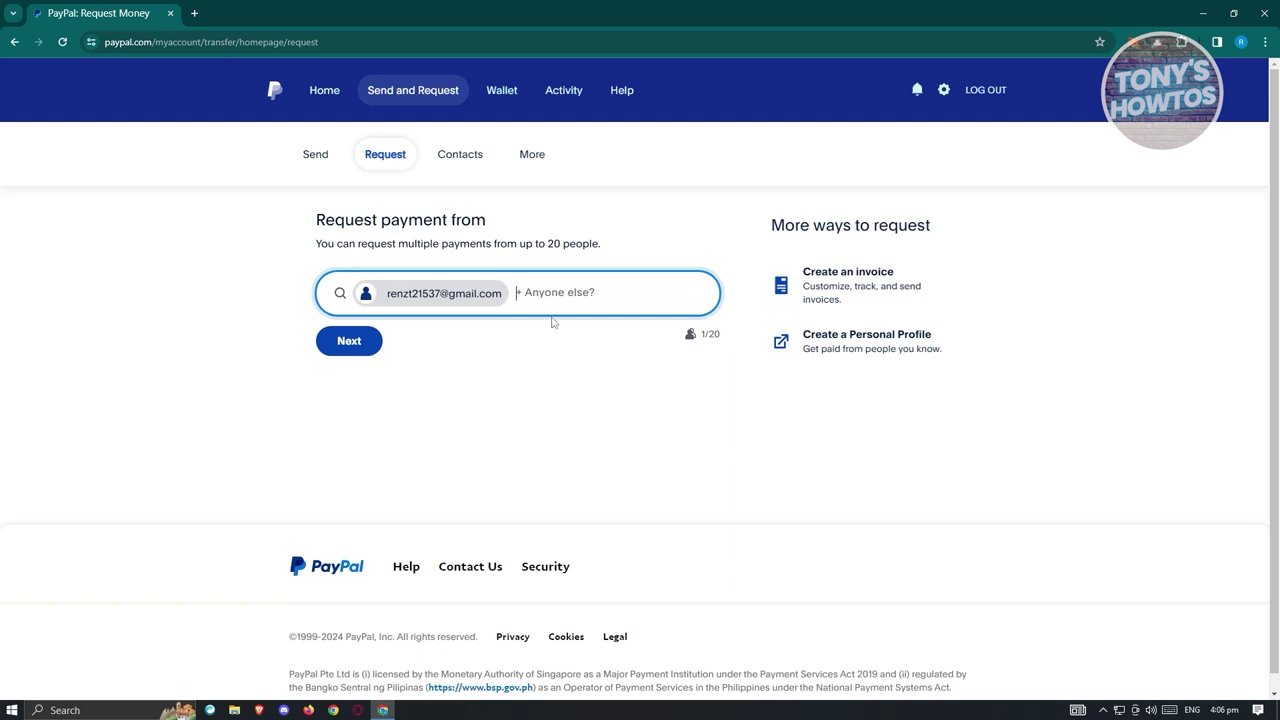
# Request ₱100.00 PHP and dismiss the resulting not-authorized error.
pyautogui.click(356, 348)
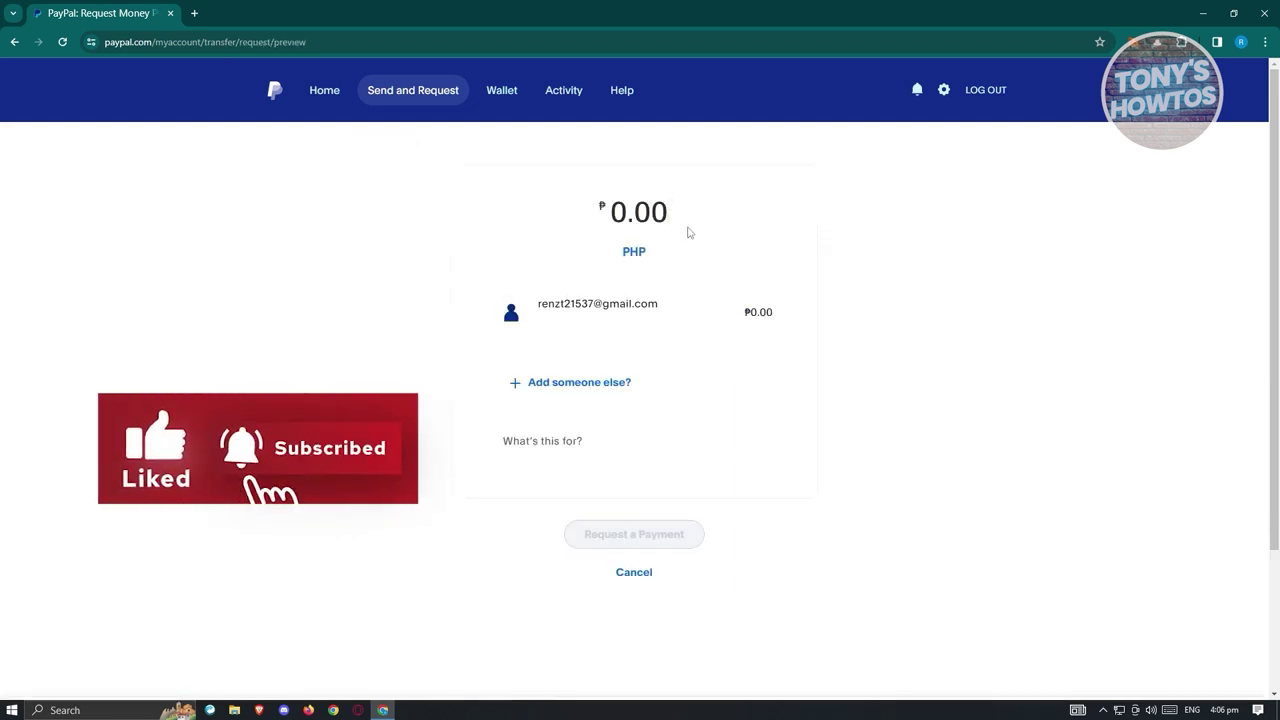
pyautogui.write('100.0')
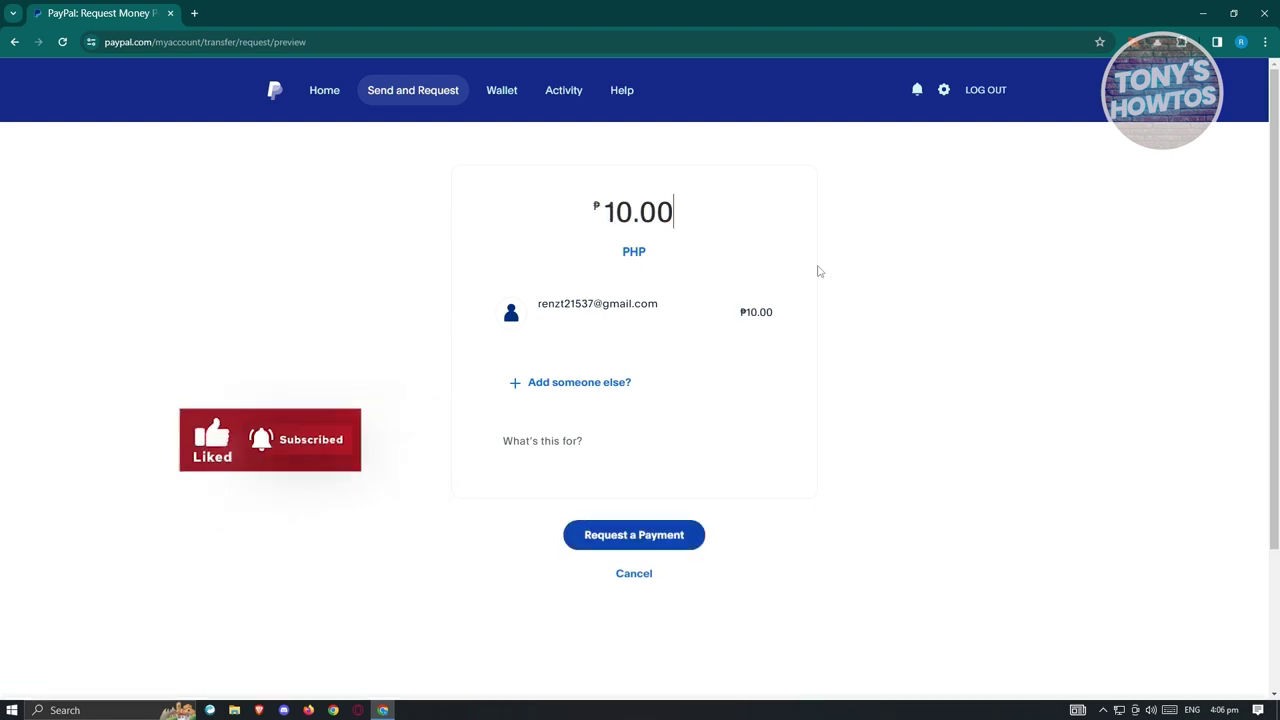
pyautogui.write('0')
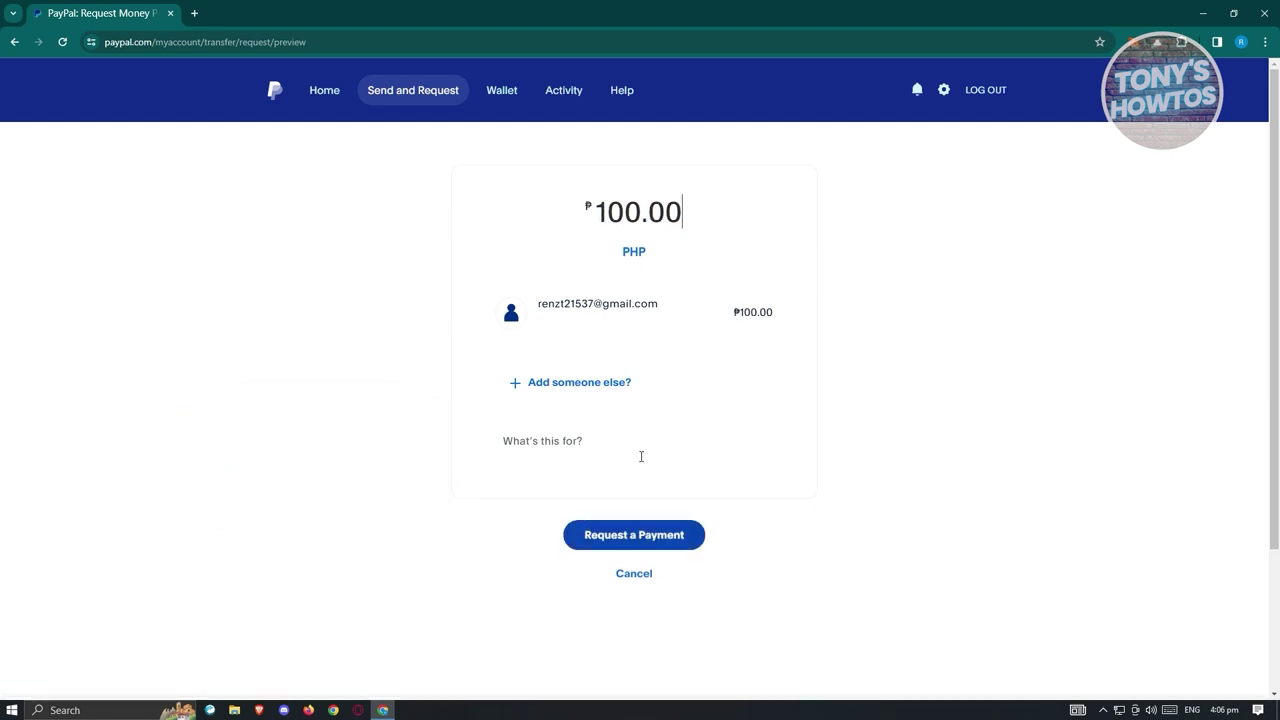
pyautogui.click(640, 535)
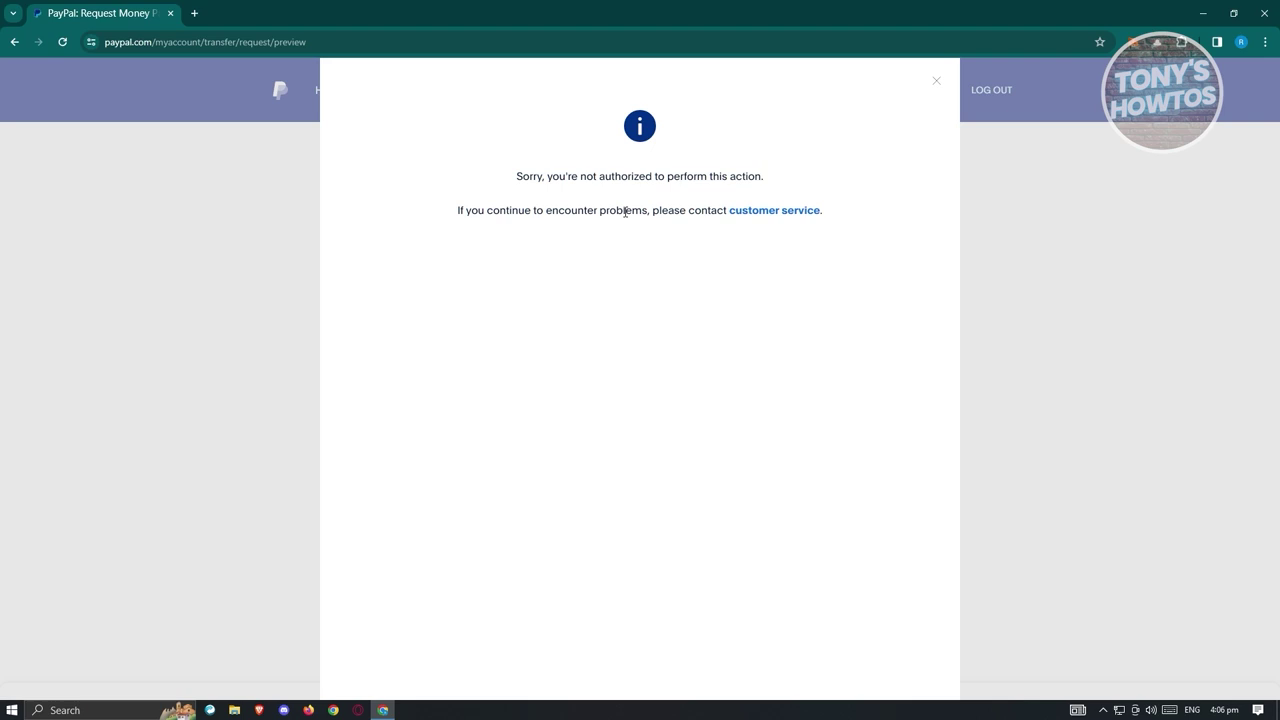
pyautogui.click(936, 82)
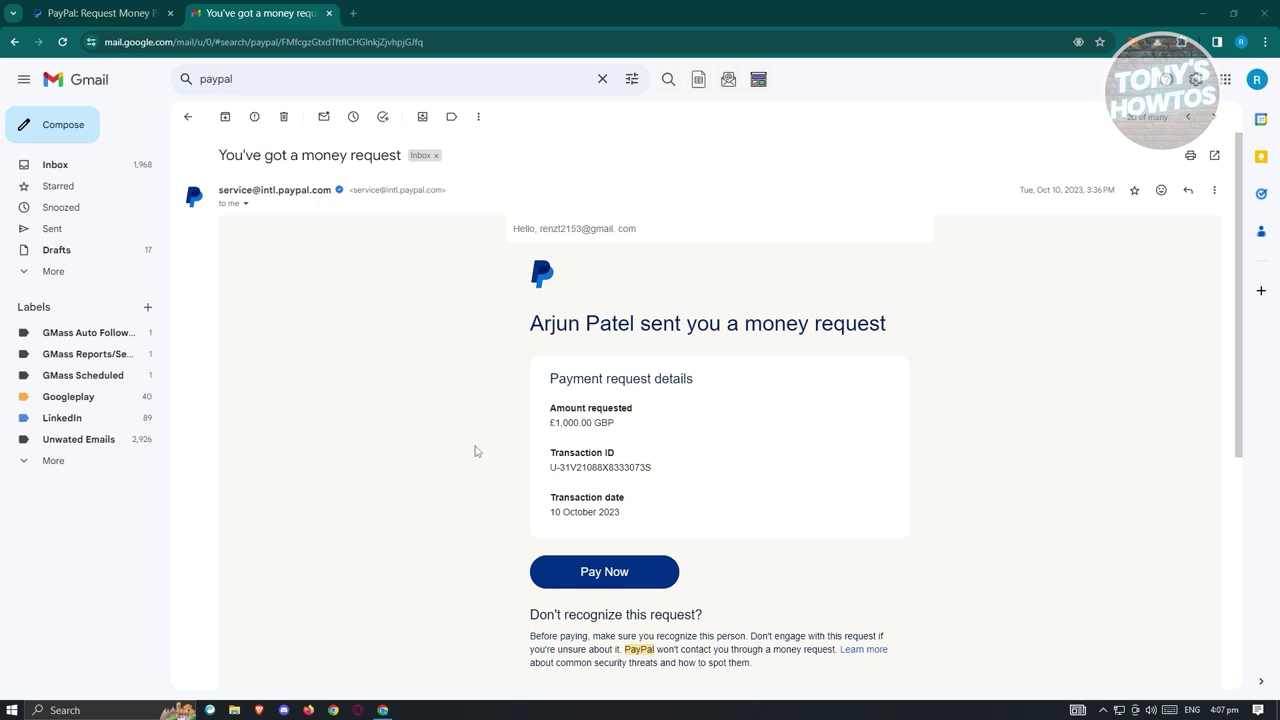
# Look over the £1,000.00 GBP money request e-mail and follow its Pay Now link.
pyautogui.scroll(-3, 477, 449)
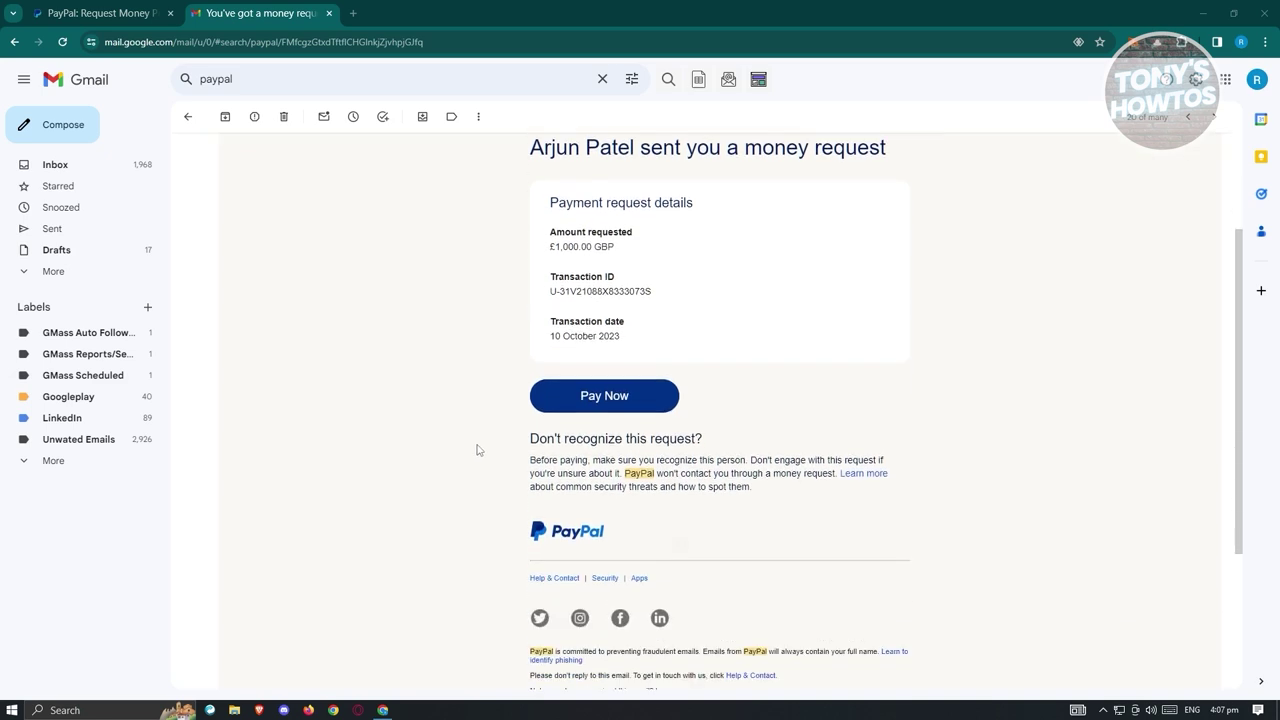
pyautogui.scroll(1, 486, 443)
pyautogui.scroll(-1, 485, 441)
pyautogui.scroll(1, 485, 441)
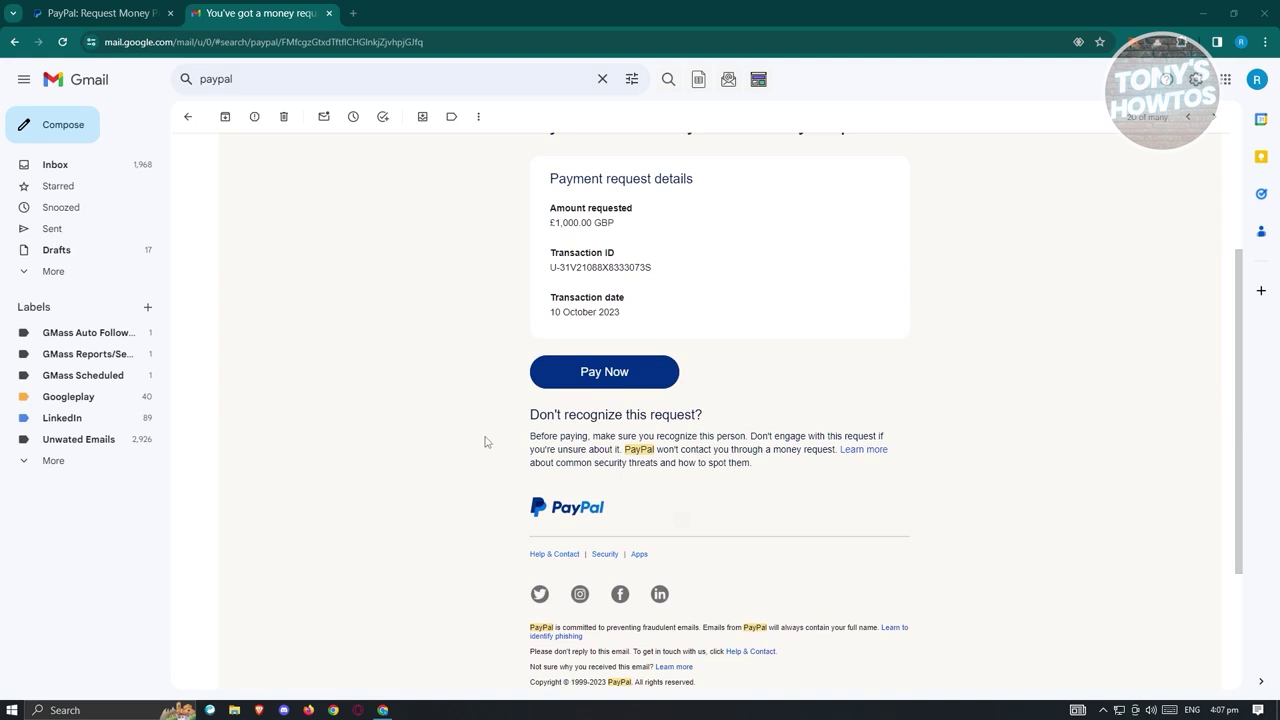
pyautogui.click(586, 375)
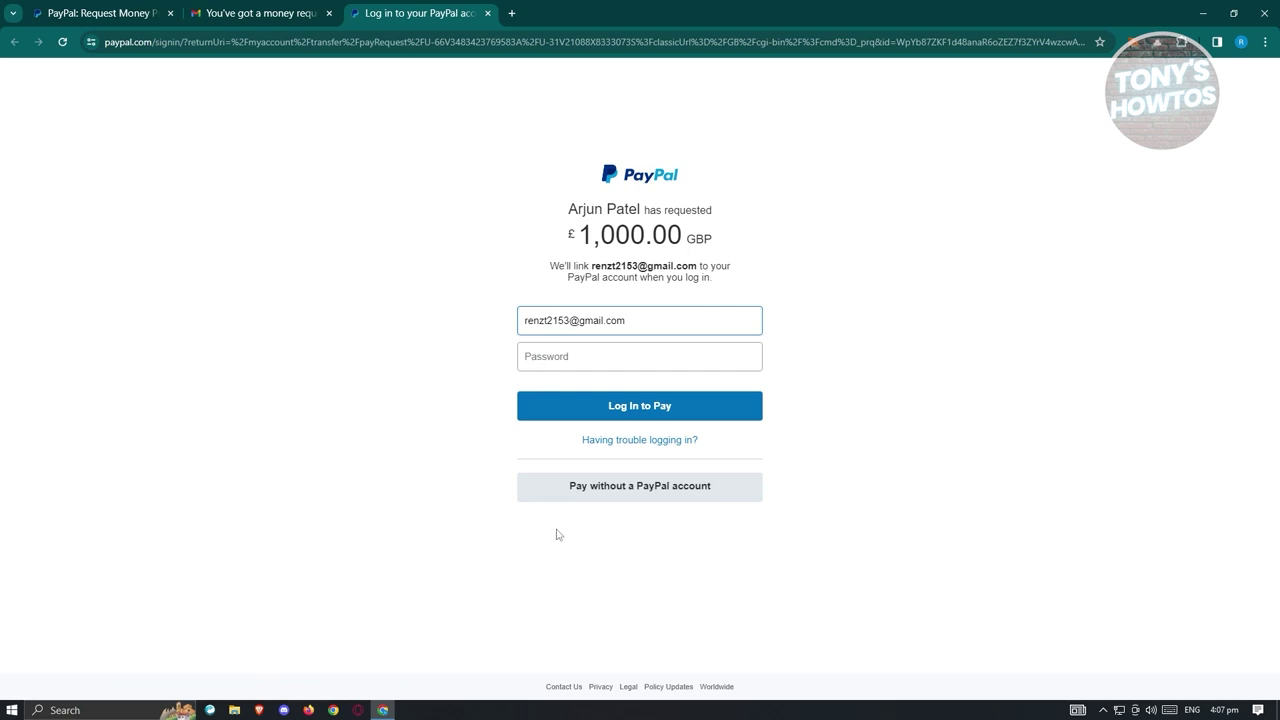
# Choose to pay without a PayPal account, then close that guest payment tab.
pyautogui.click(600, 489)
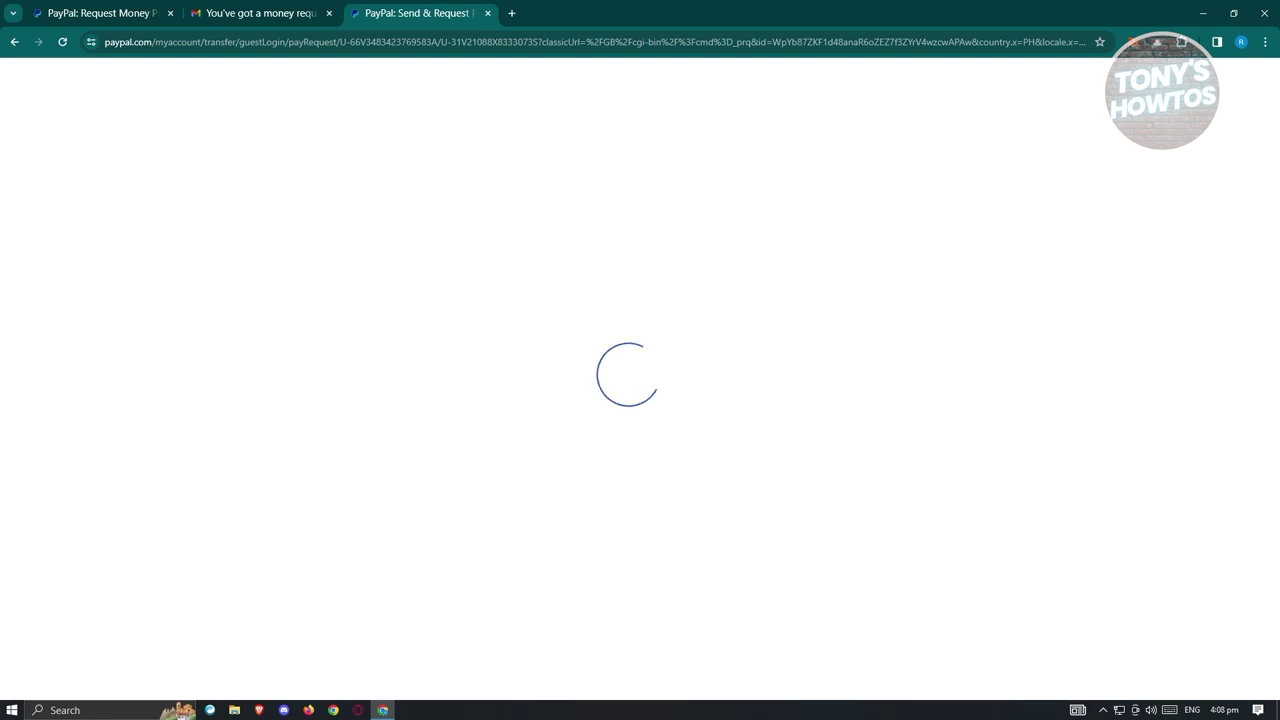
pyautogui.click(111, 10)
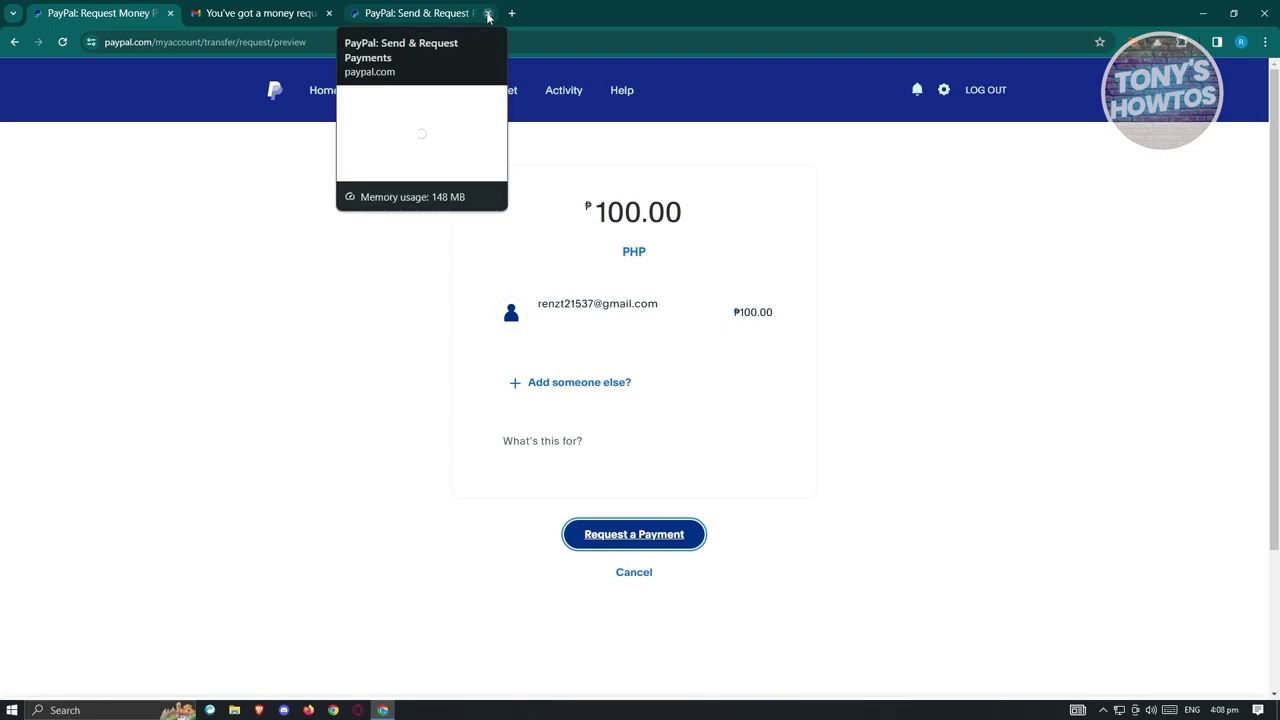
pyautogui.click(488, 14)
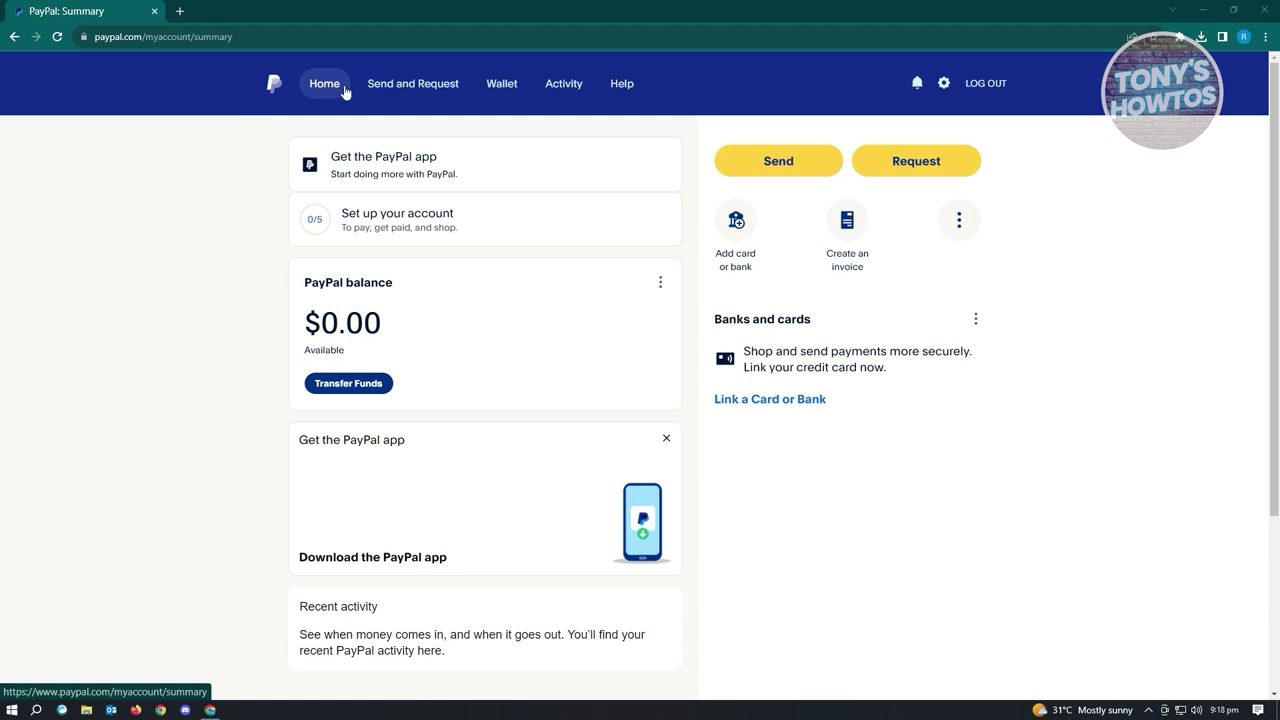
# Use 'Link a card or bank' in the Wallet and pick linking a credit card.
pyautogui.click(735, 259)
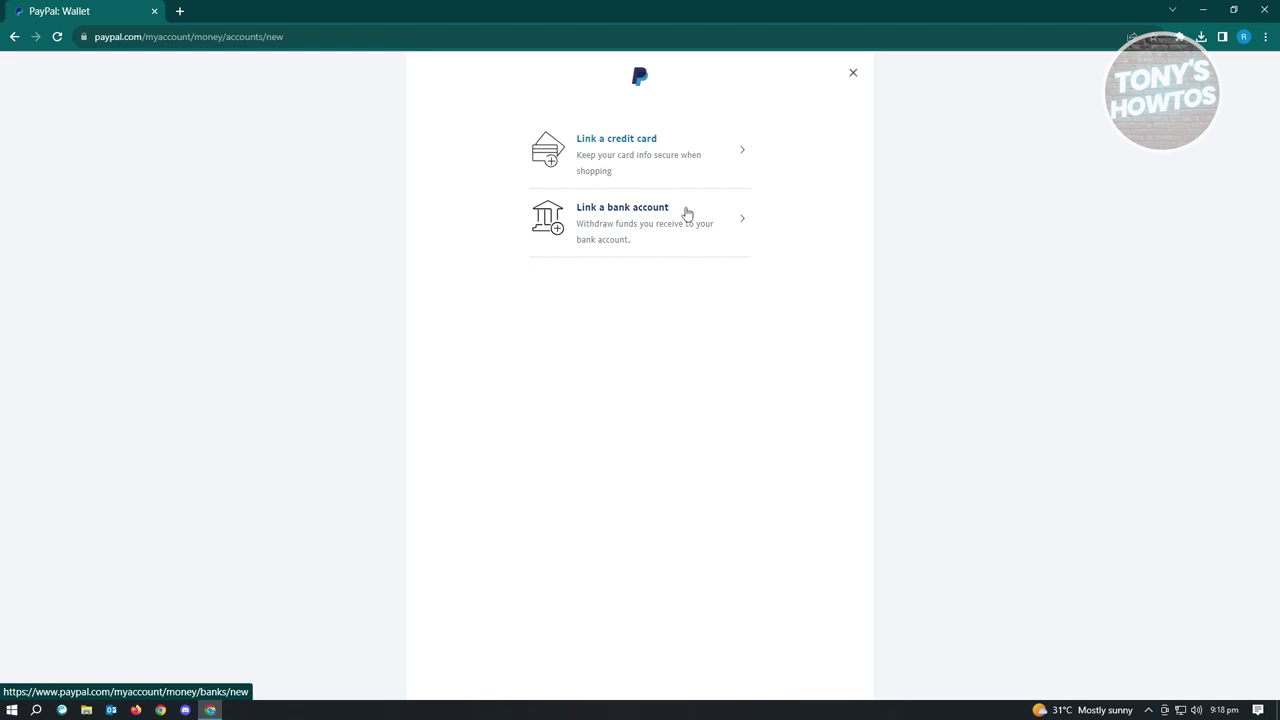
pyautogui.click(644, 141)
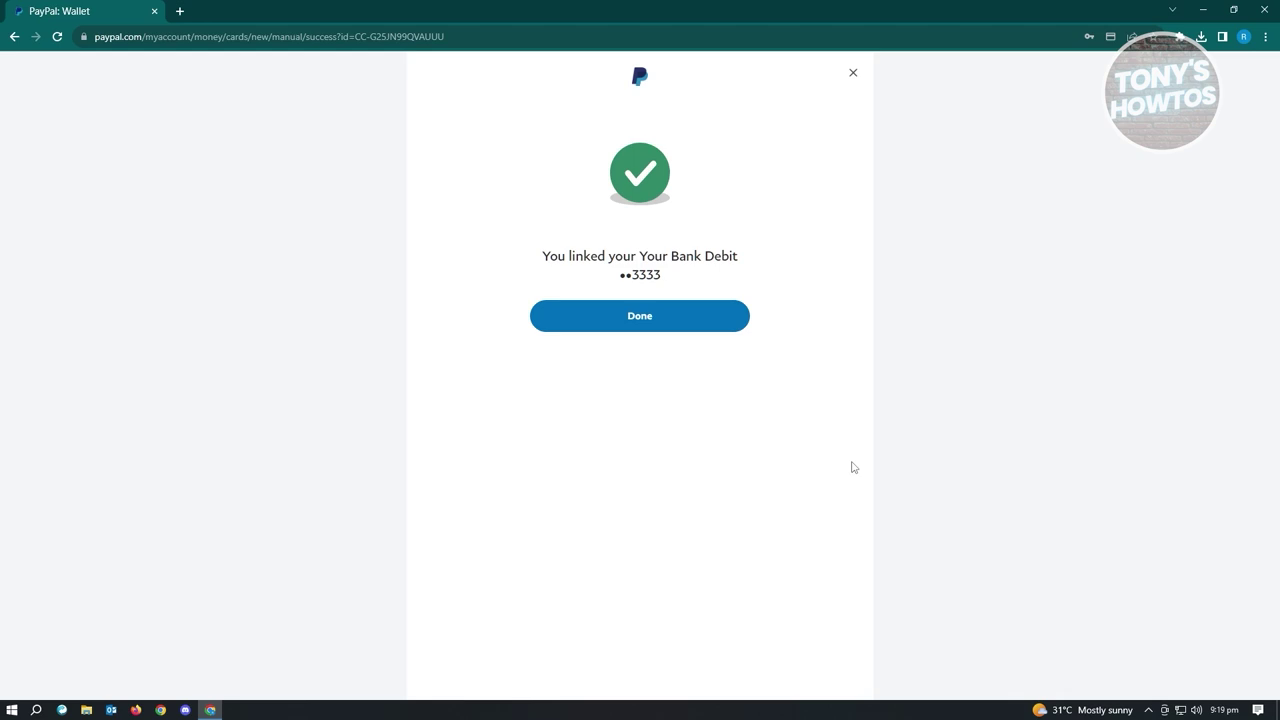
# Finish the debit card linking with Done and return to the Wallet.
pyautogui.click(657, 320)
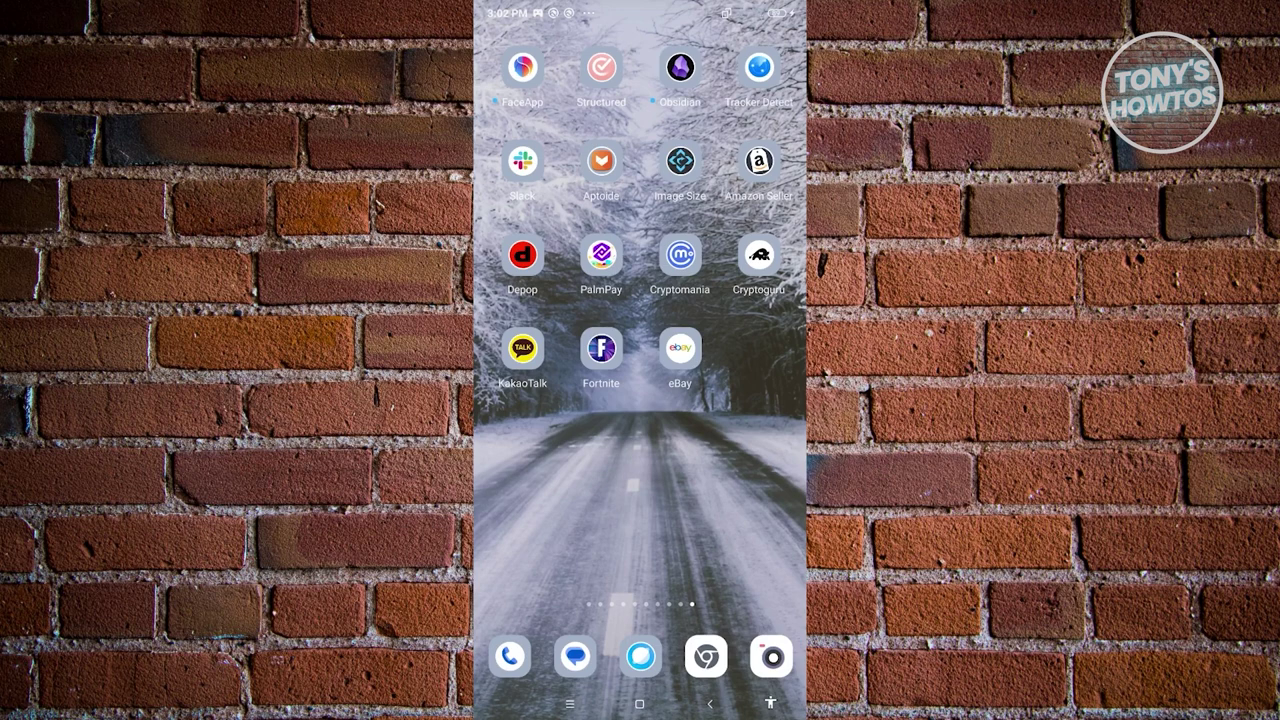
# Open the Apple iPad Air 2 listing in eBay and choose Buy It Now.
pyautogui.click(680, 348)
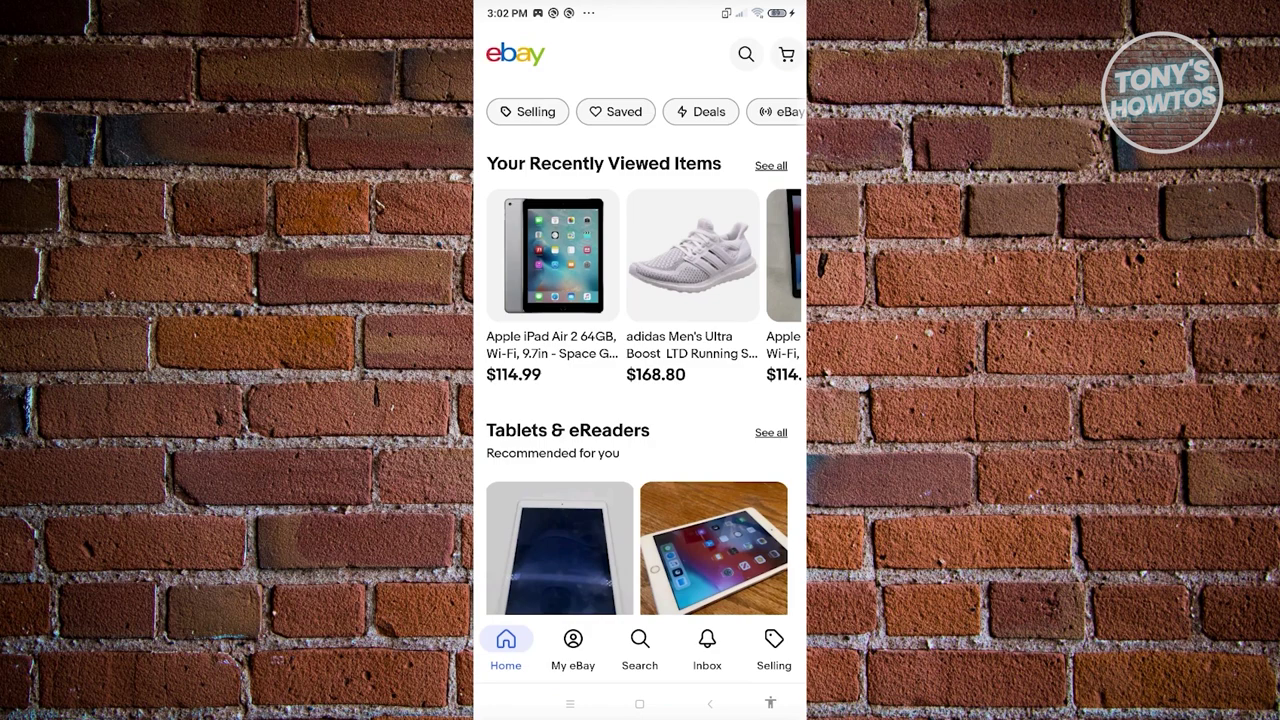
pyautogui.click(553, 280)
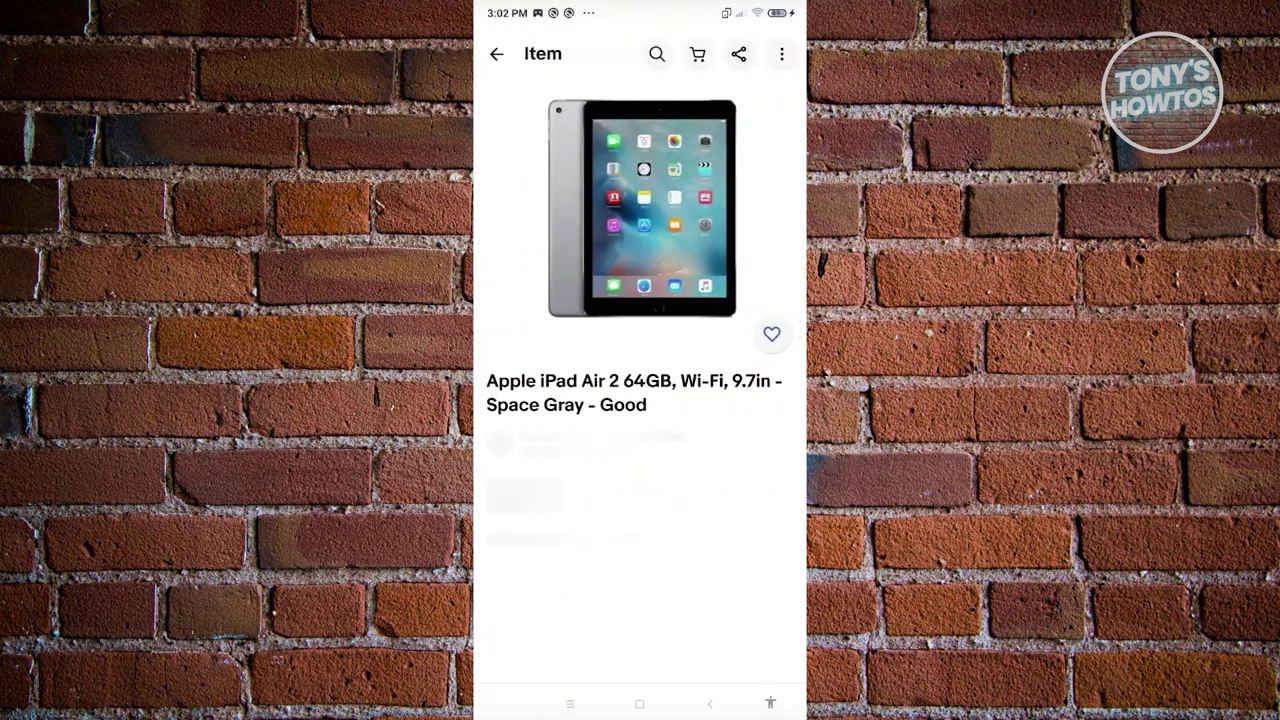
pyautogui.scroll(-3, 640, 380)
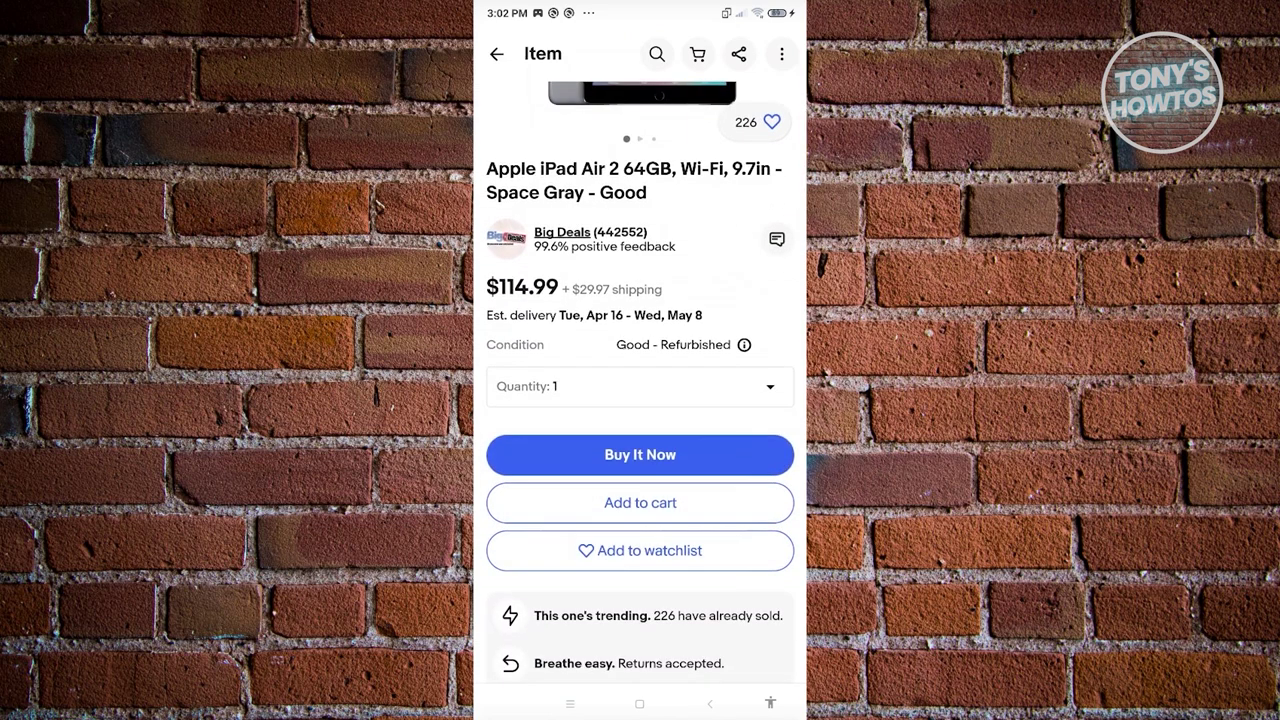
pyautogui.click(640, 454)
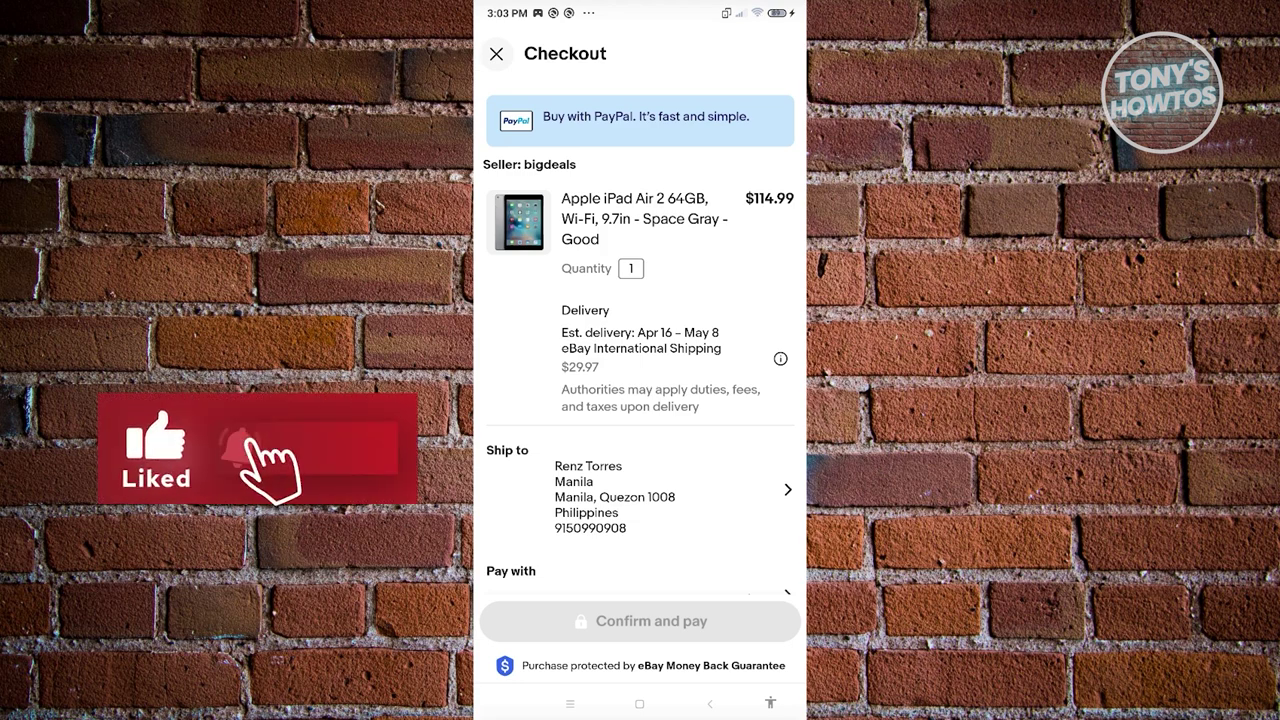
# Select PayPal as the payment method for the $144.96 order and proceed.
pyautogui.scroll(-2, 640, 350)
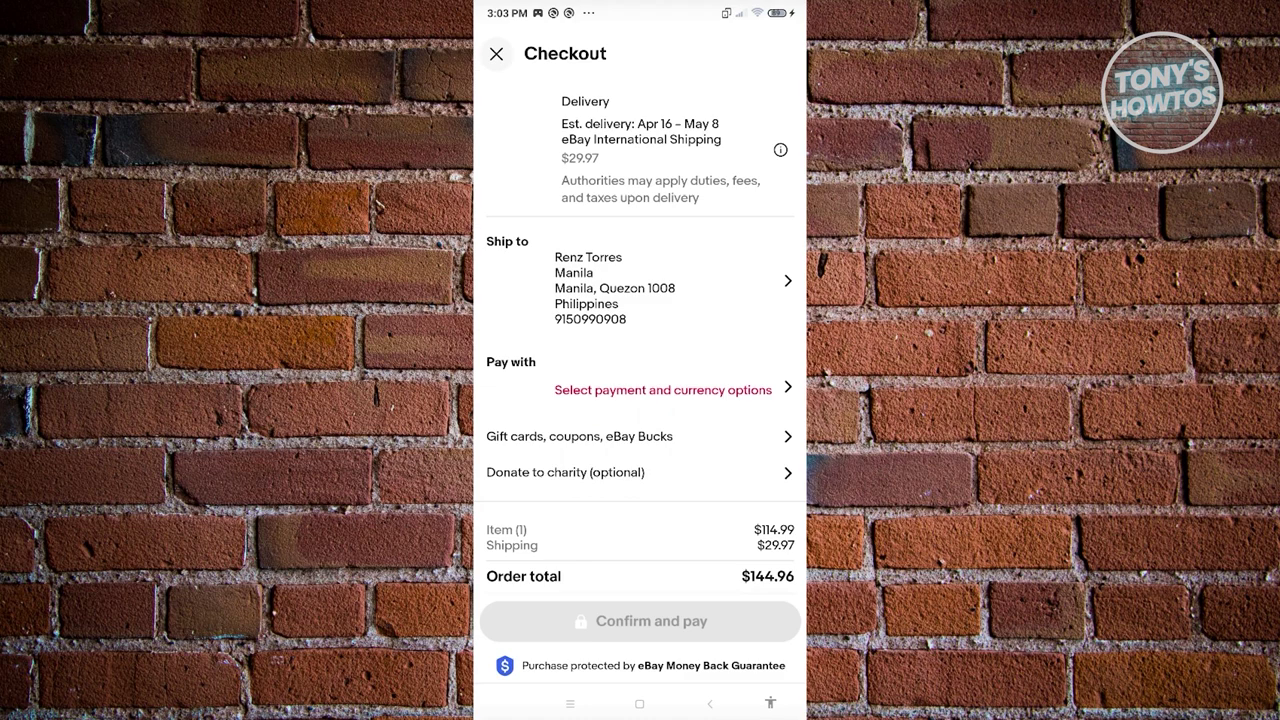
pyautogui.click(663, 389)
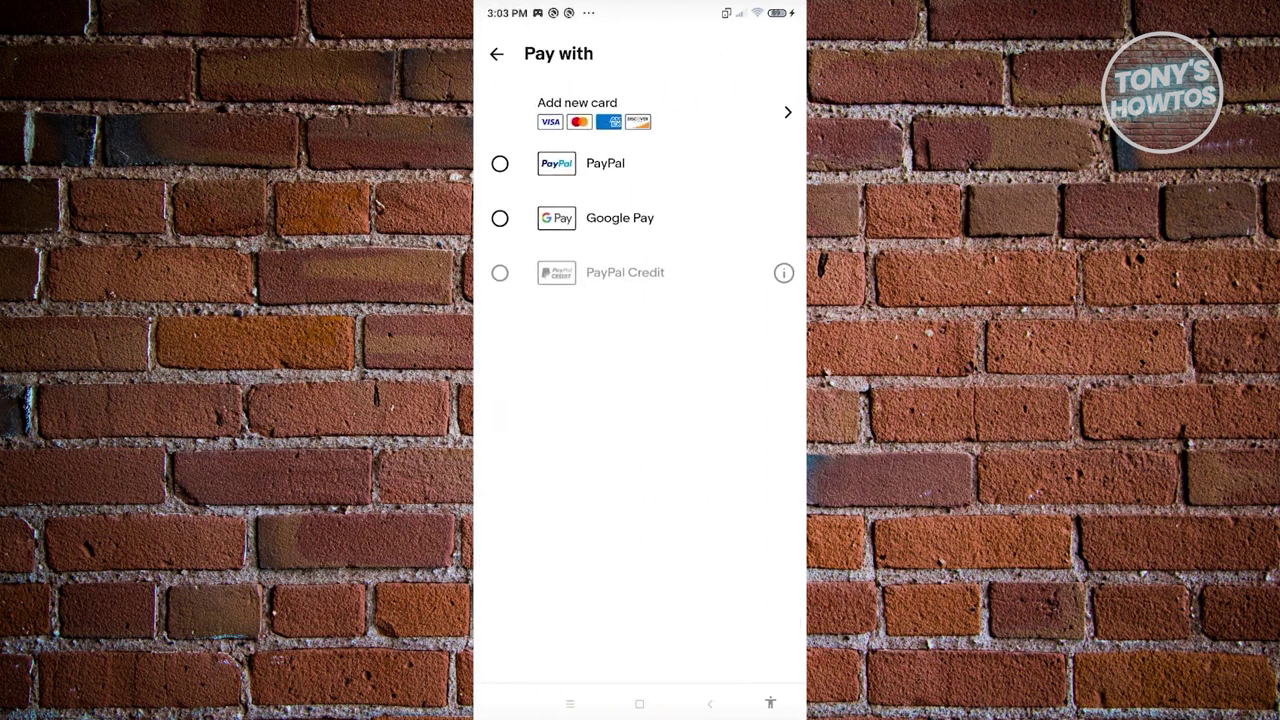
pyautogui.click(580, 163)
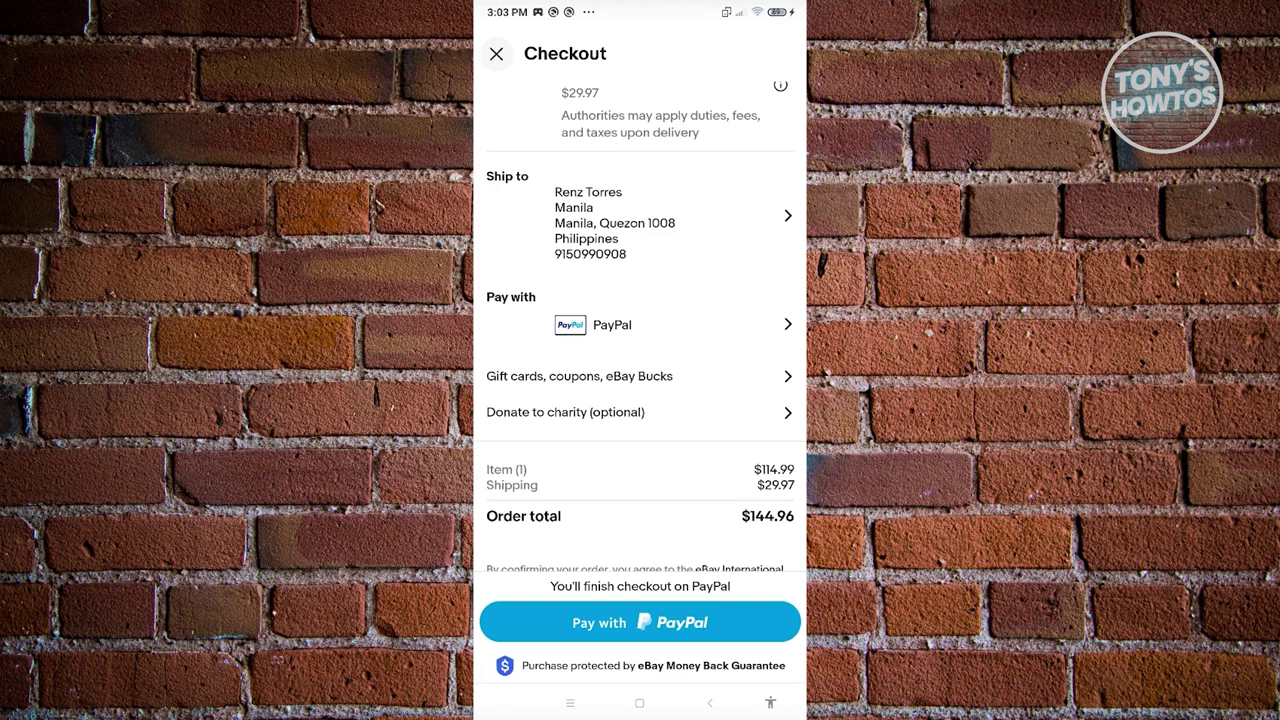
pyautogui.click(640, 622)
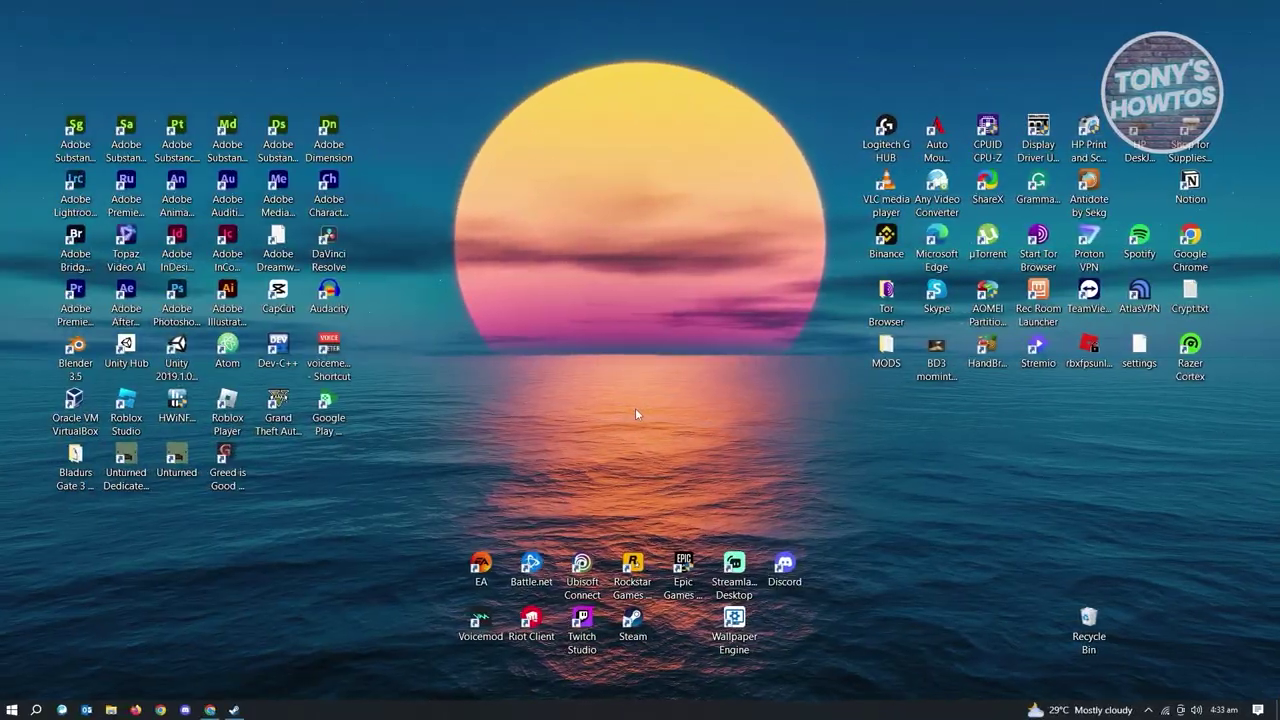
# Bring up Steam and reach Add Funds to Your Steam Wallet via the account menu.
pyautogui.click(238, 711)
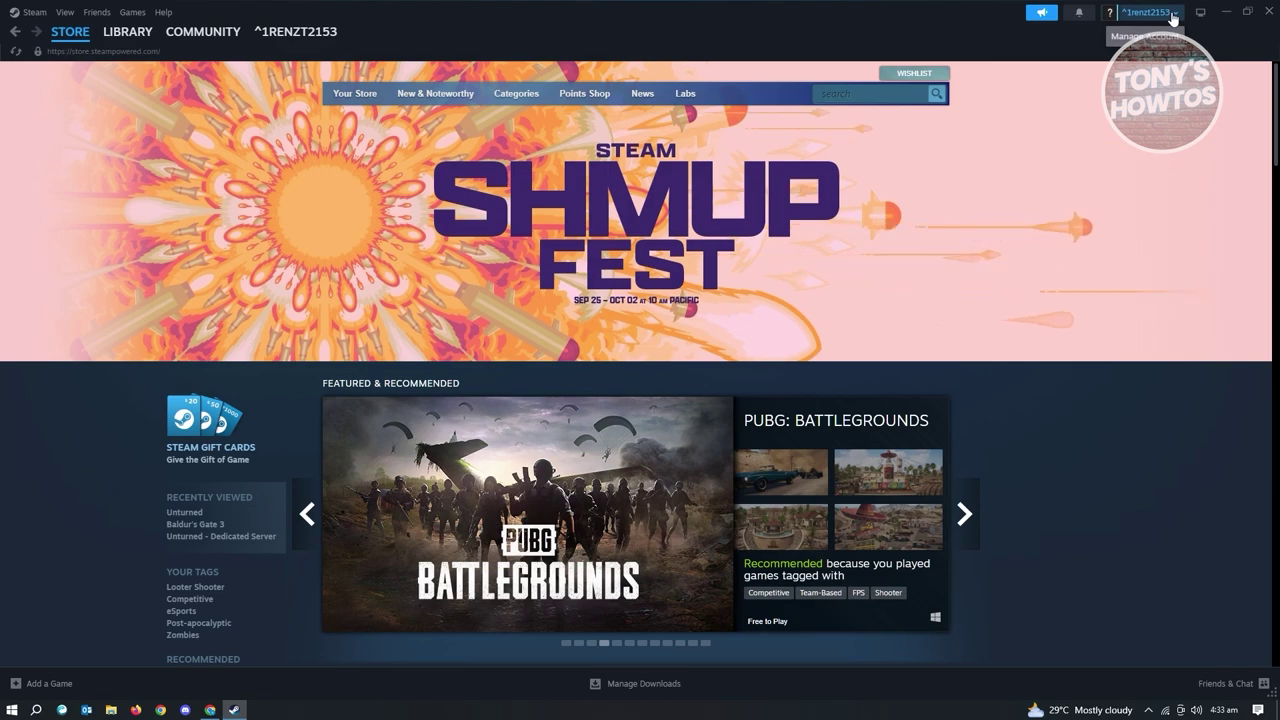
pyautogui.click(1172, 19)
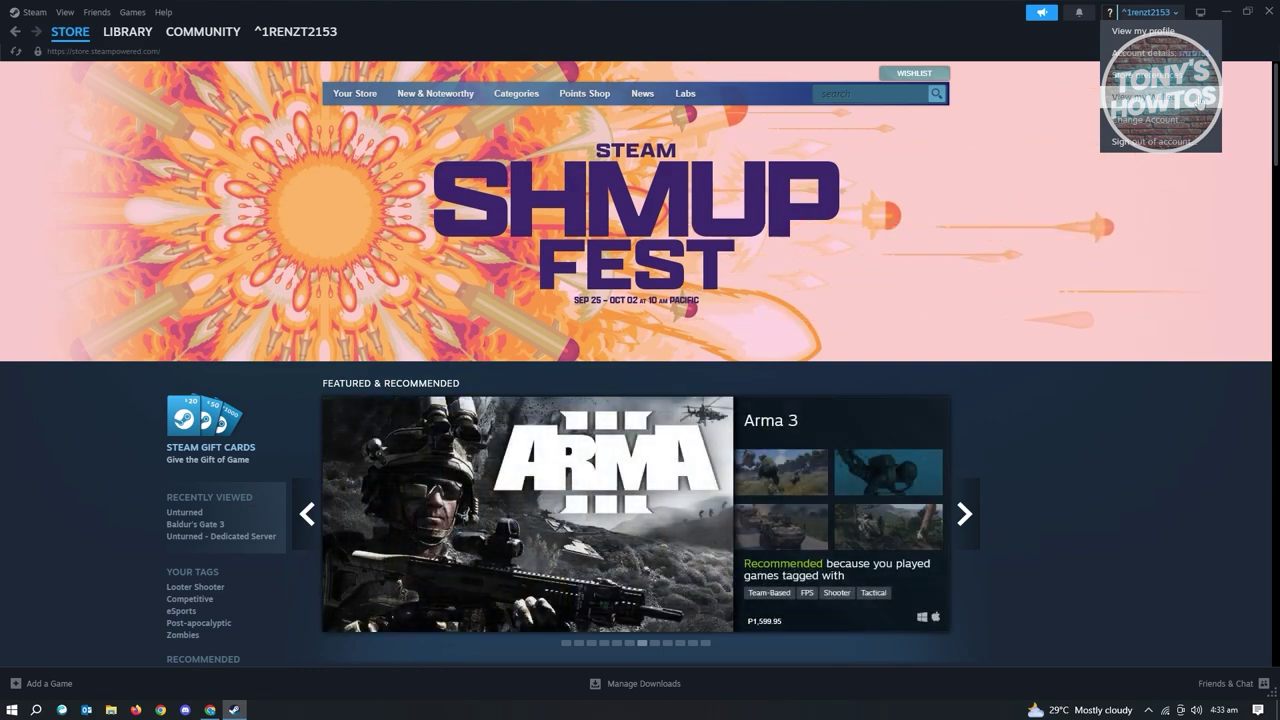
pyautogui.click(1140, 97)
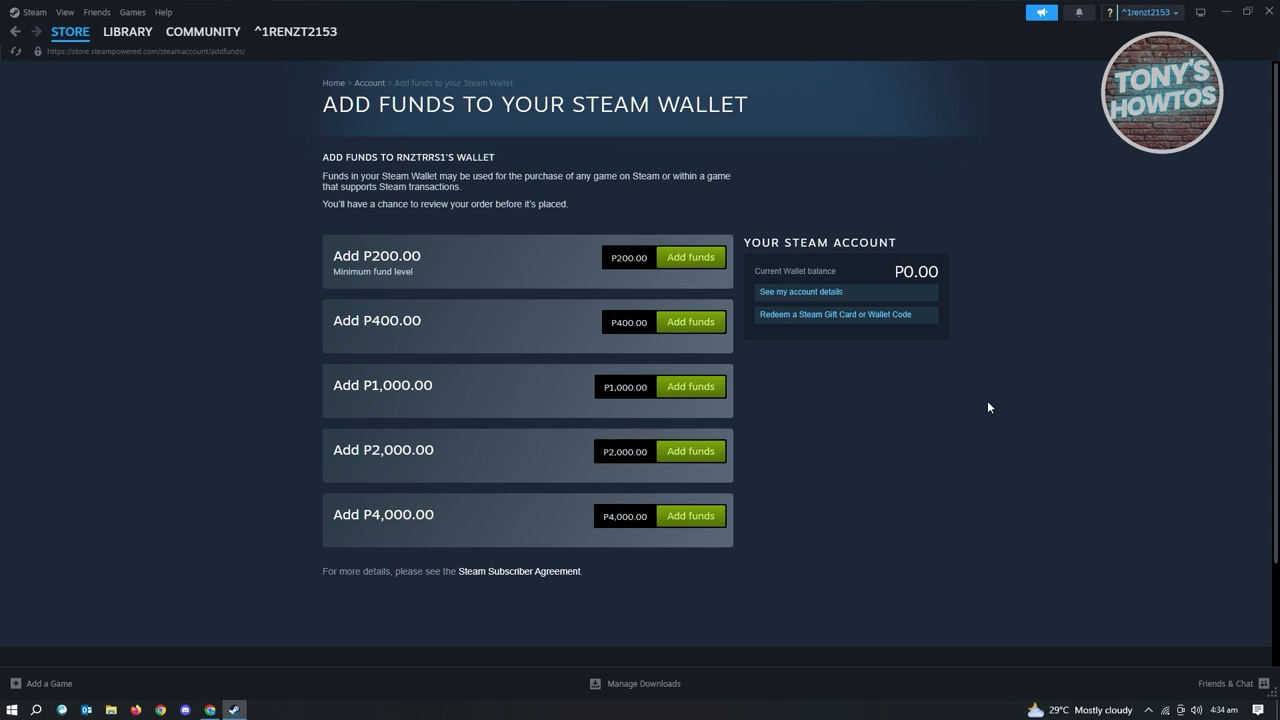
# Add P200.00 to the Steam wallet, choosing PayPal instead of MasterCard as payment method.
pyautogui.click(679, 270)
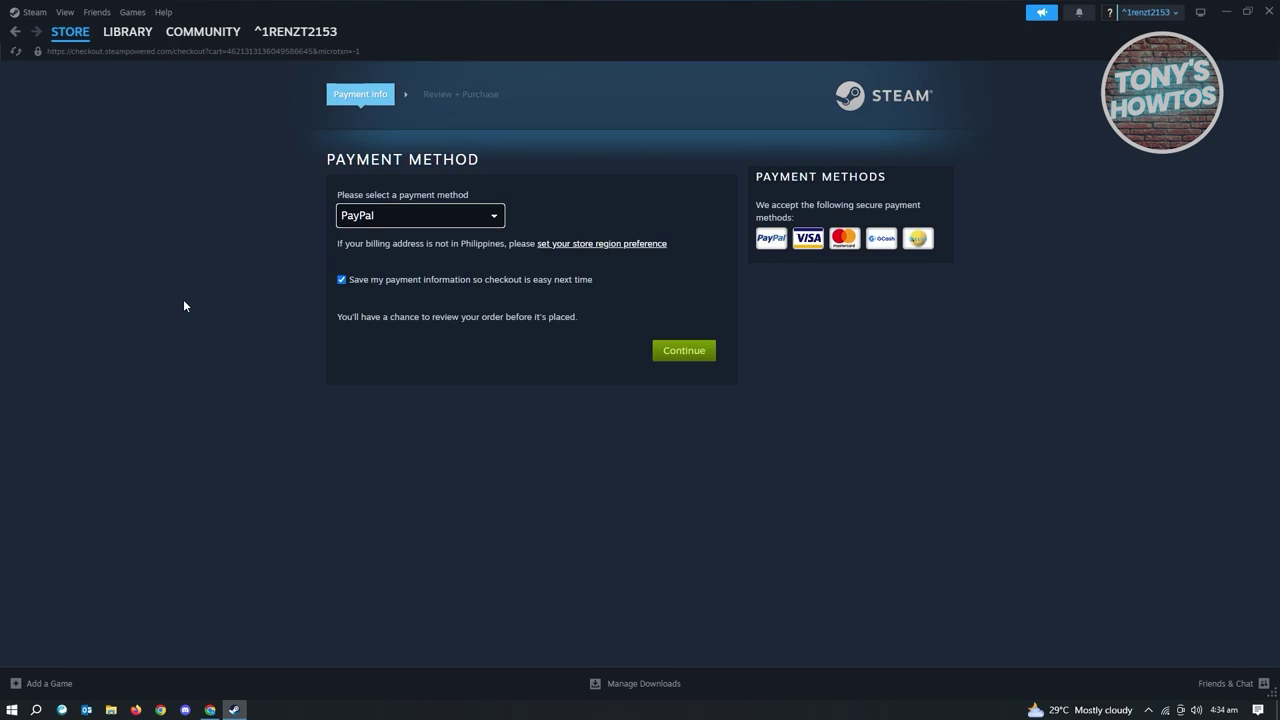
pyautogui.click(479, 221)
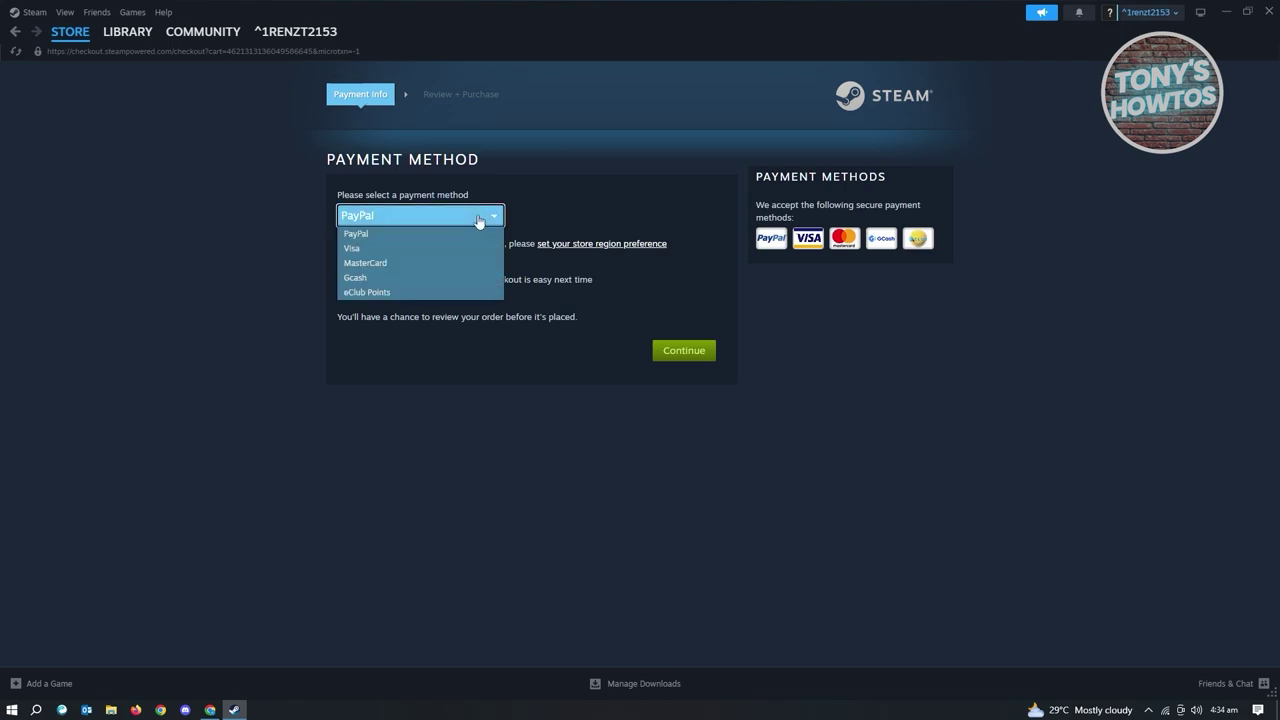
pyautogui.click(411, 260)
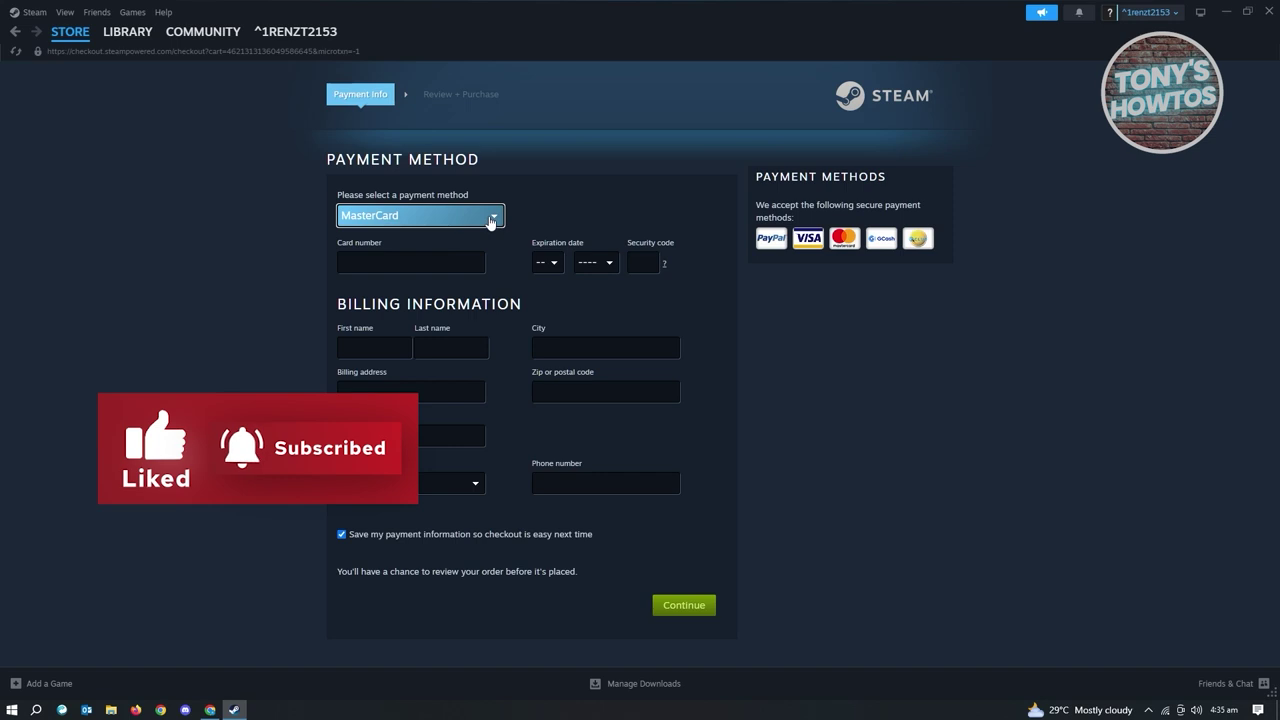
pyautogui.click(491, 221)
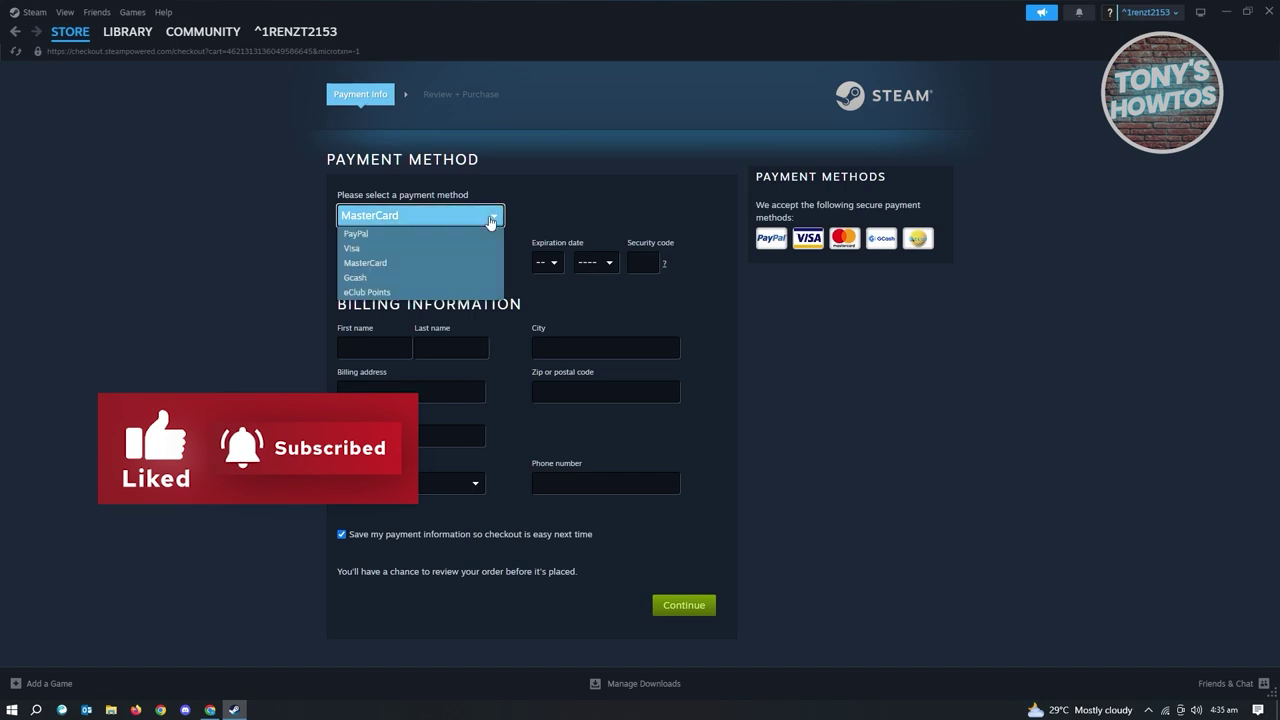
pyautogui.click(369, 237)
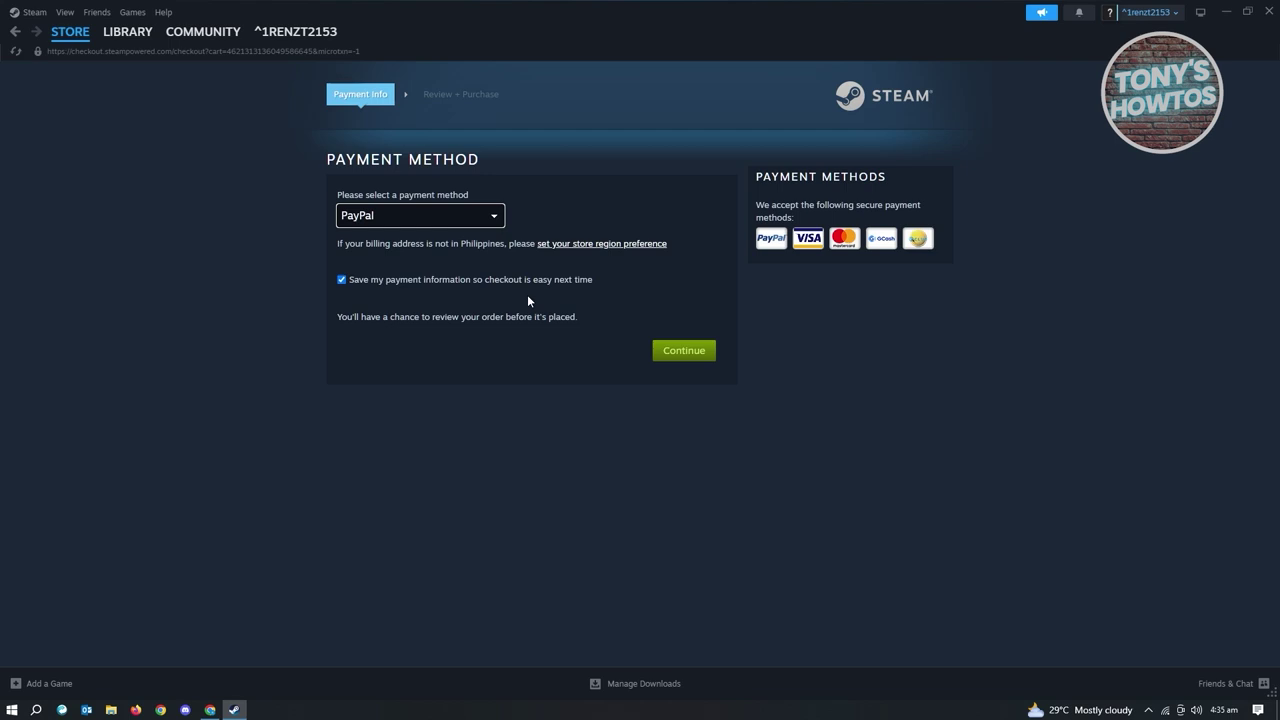
# Continue checkout to the PayPal popup and place the cursor in its email field.
pyautogui.click(700, 355)
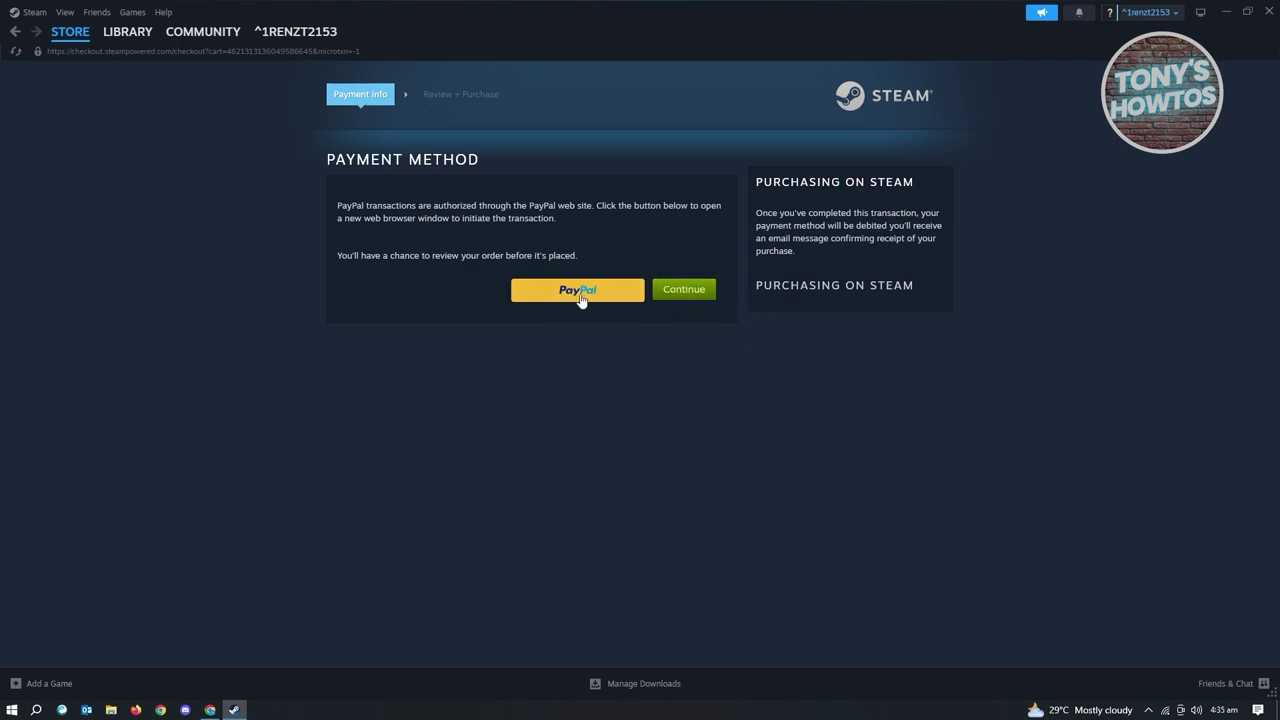
pyautogui.click(684, 292)
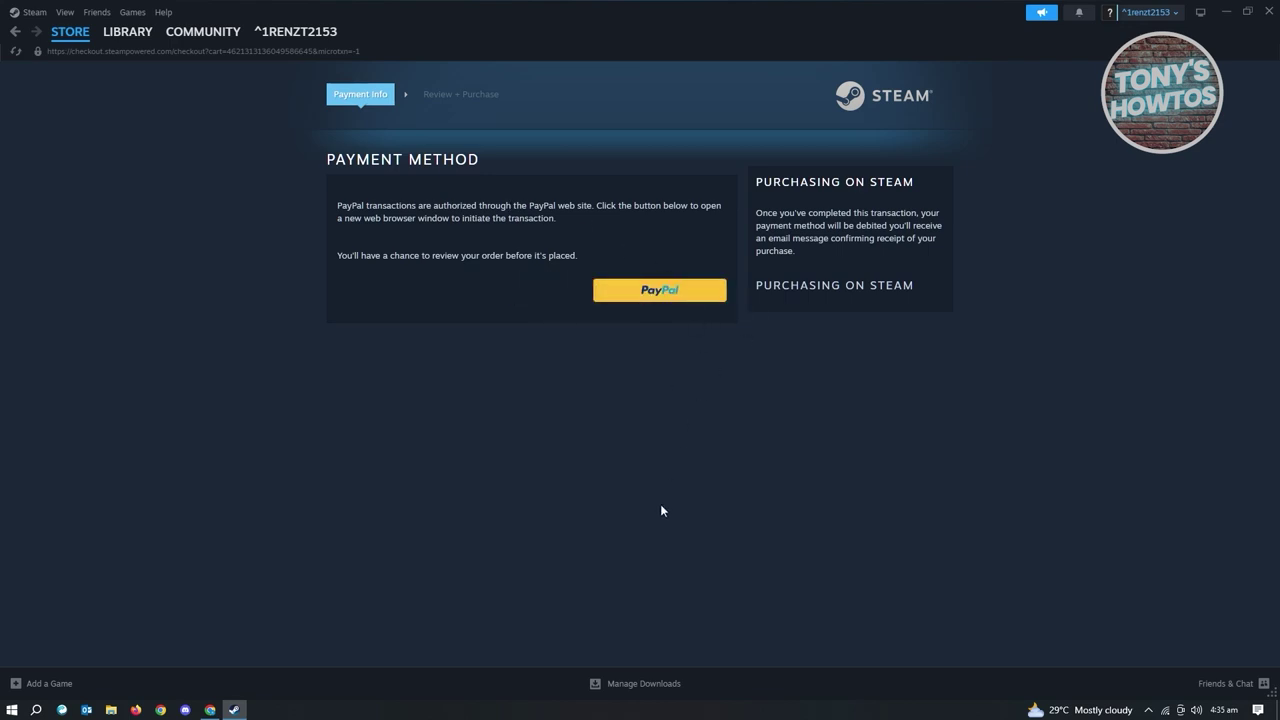
pyautogui.click(687, 292)
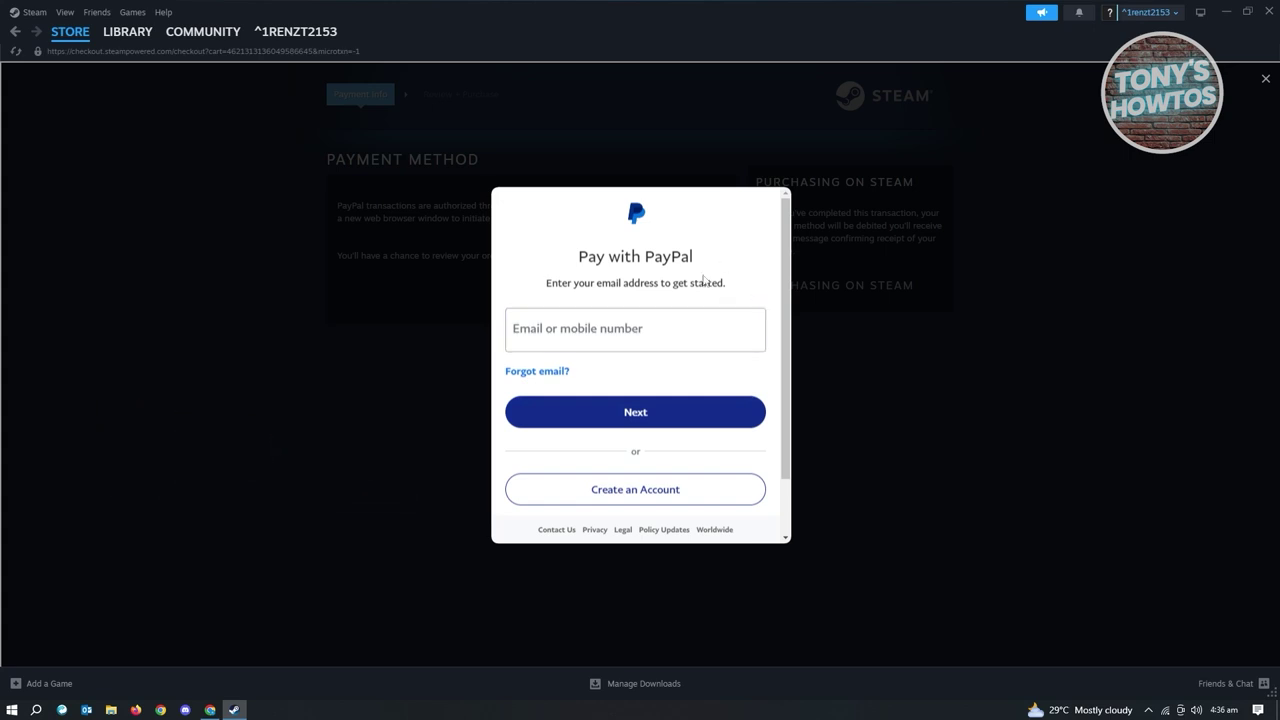
pyautogui.click(621, 329)
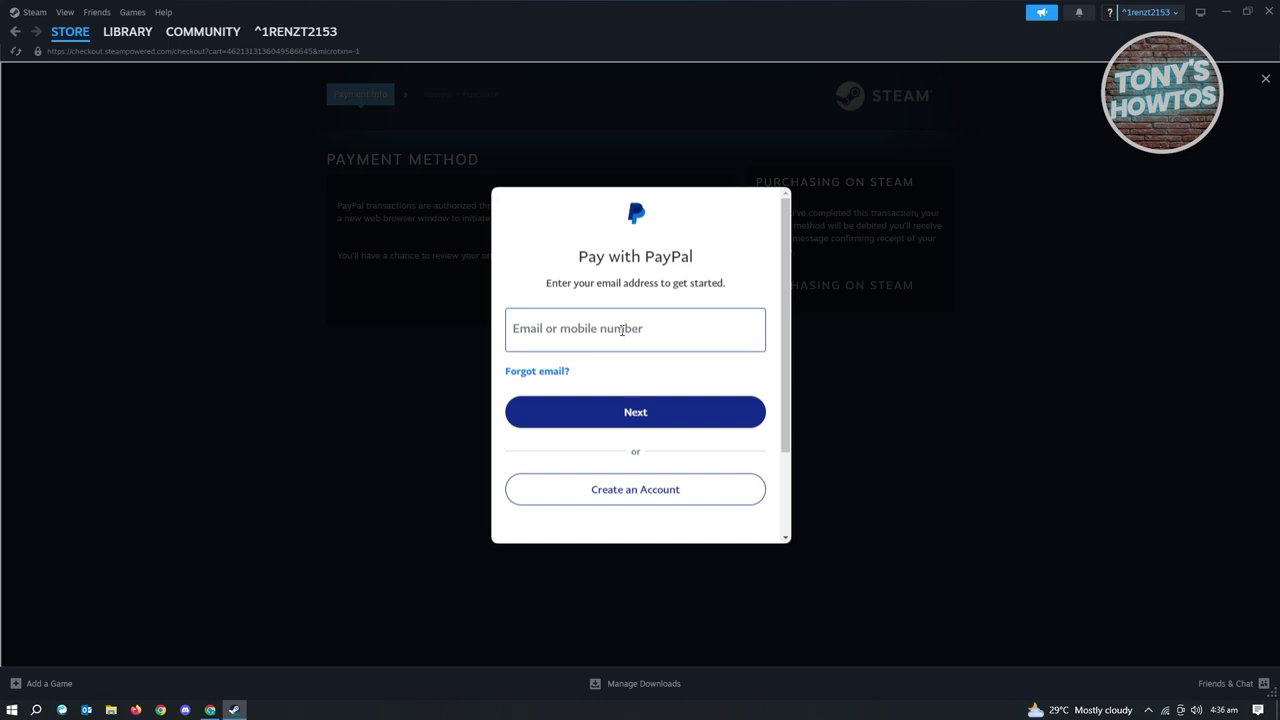
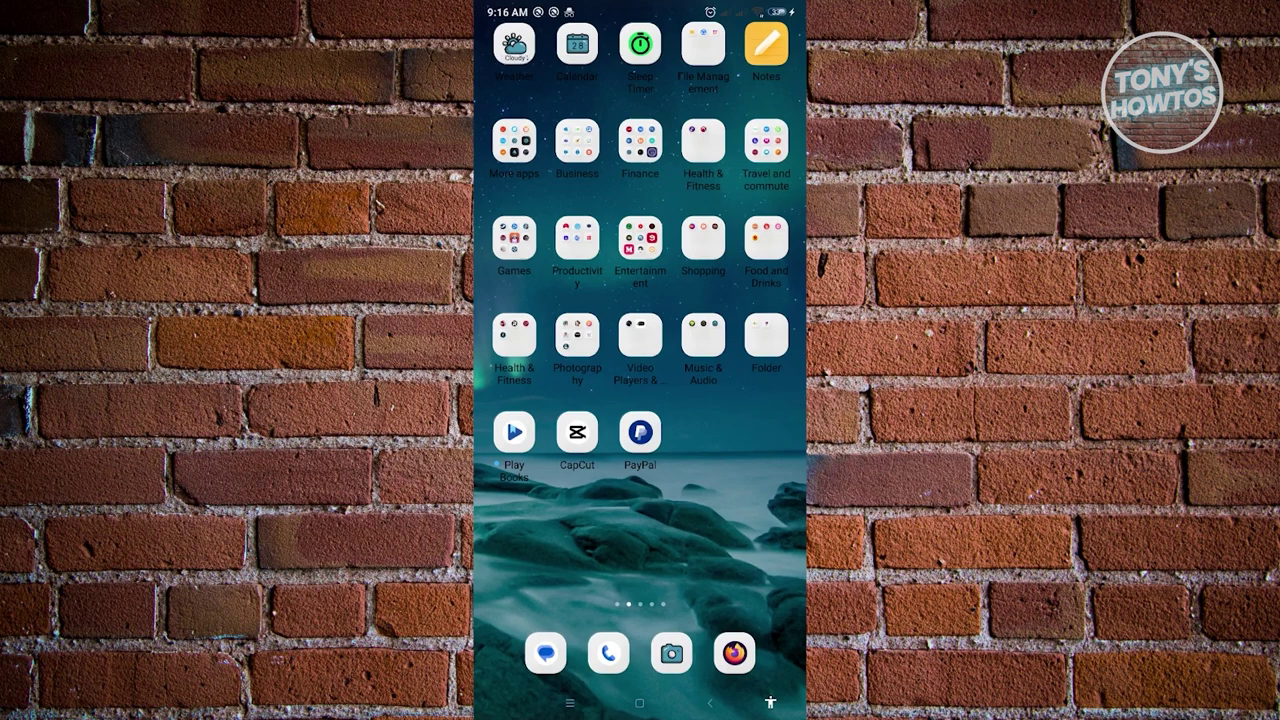
# Launch GCash from the Finance folder and bring up its Send money options.
pyautogui.click(640, 140)
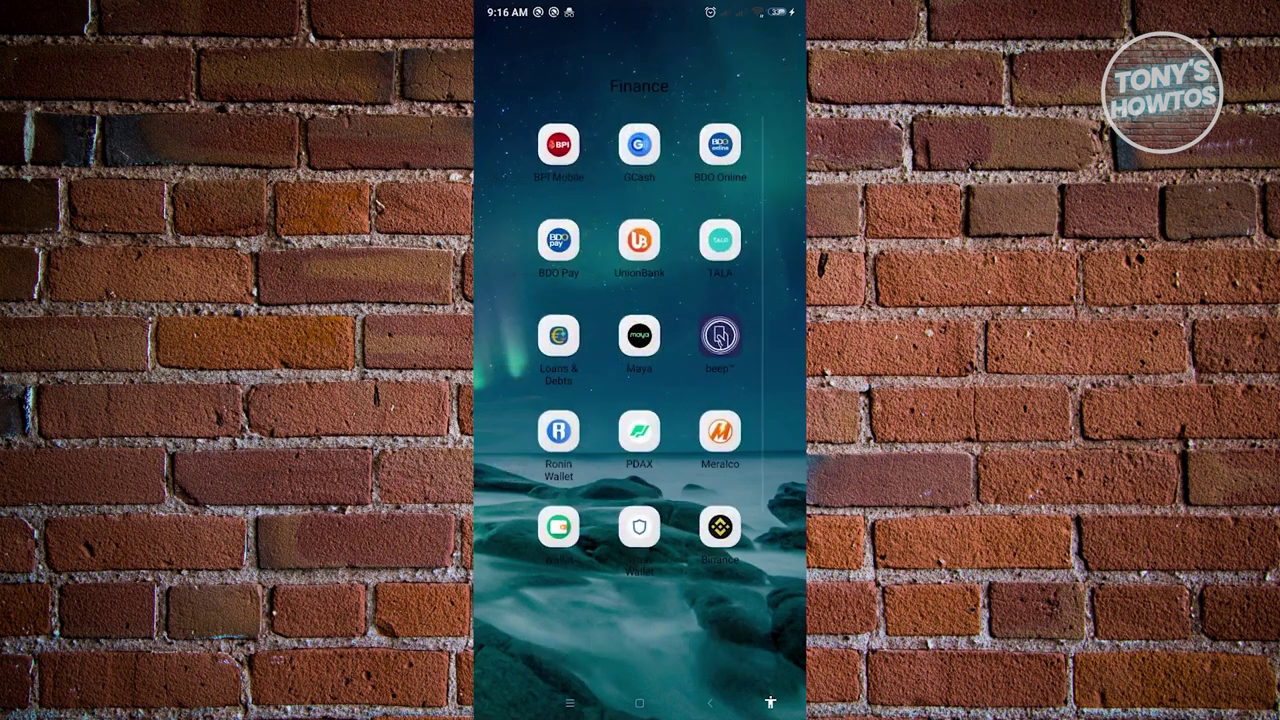
pyautogui.click(639, 145)
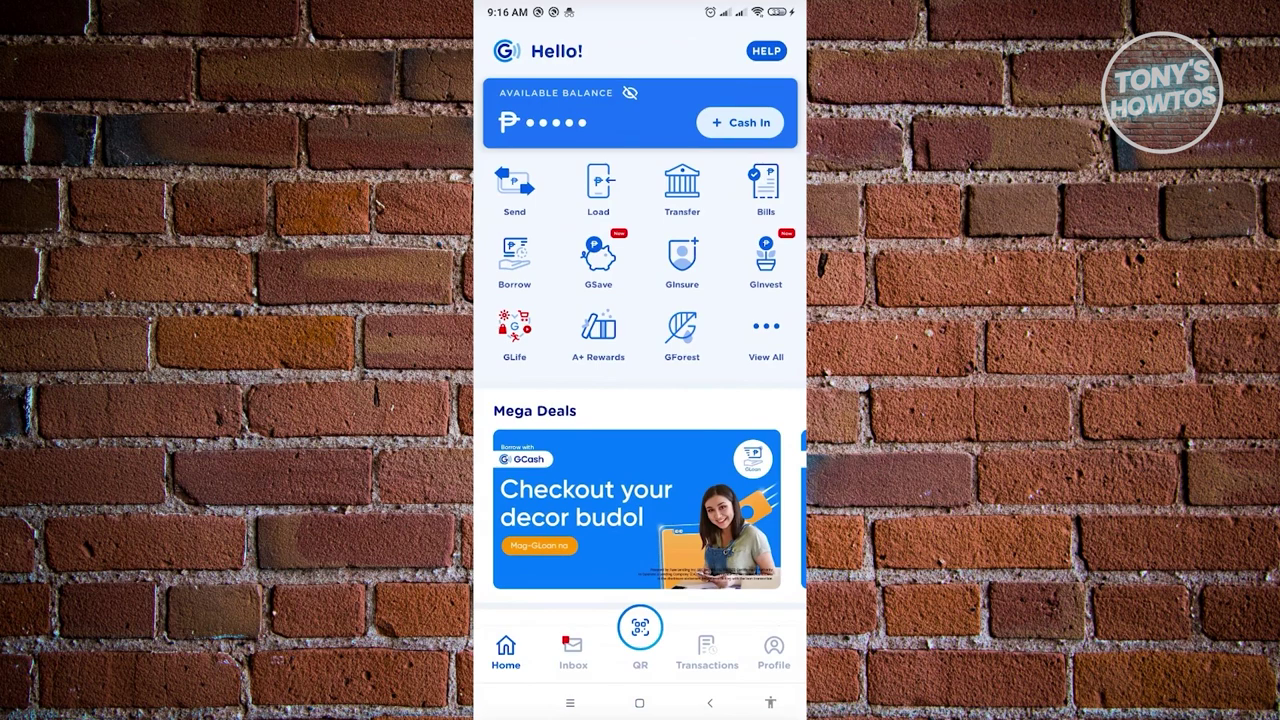
pyautogui.click(514, 188)
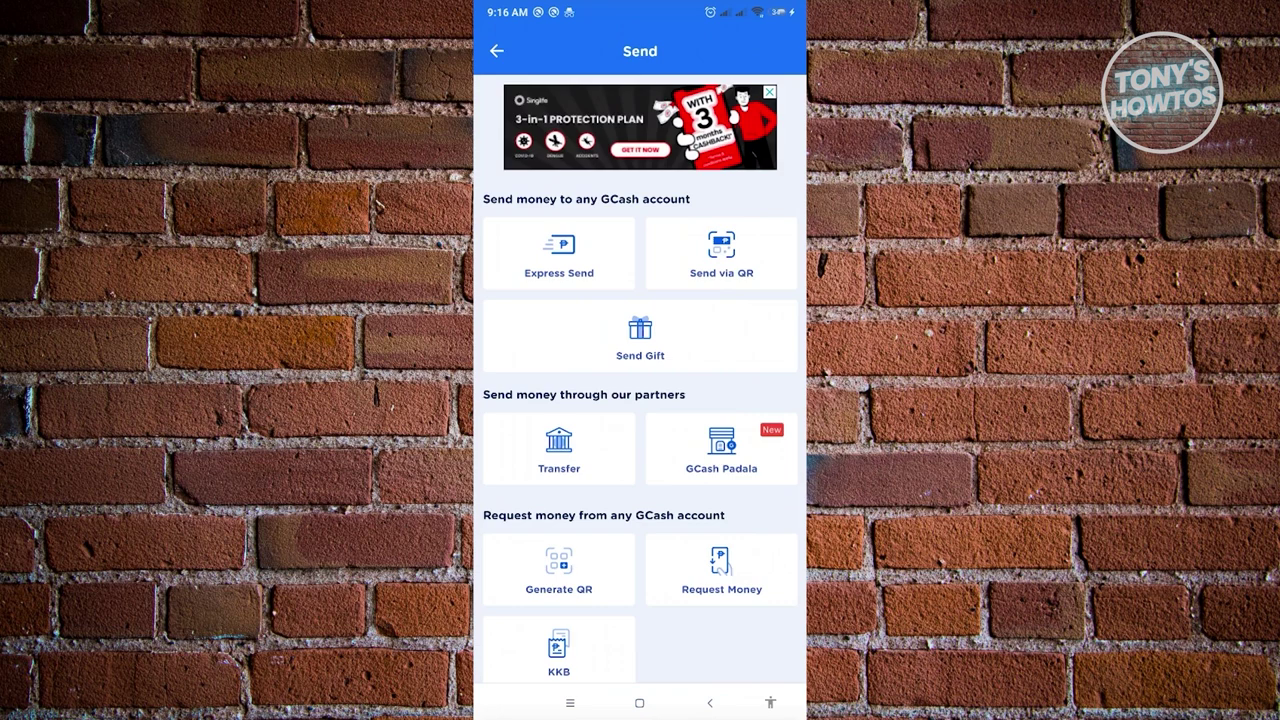
# Open GCash Transfer, browse the full bank list, then return to the partner banks and choose BPI.
pyautogui.click(559, 450)
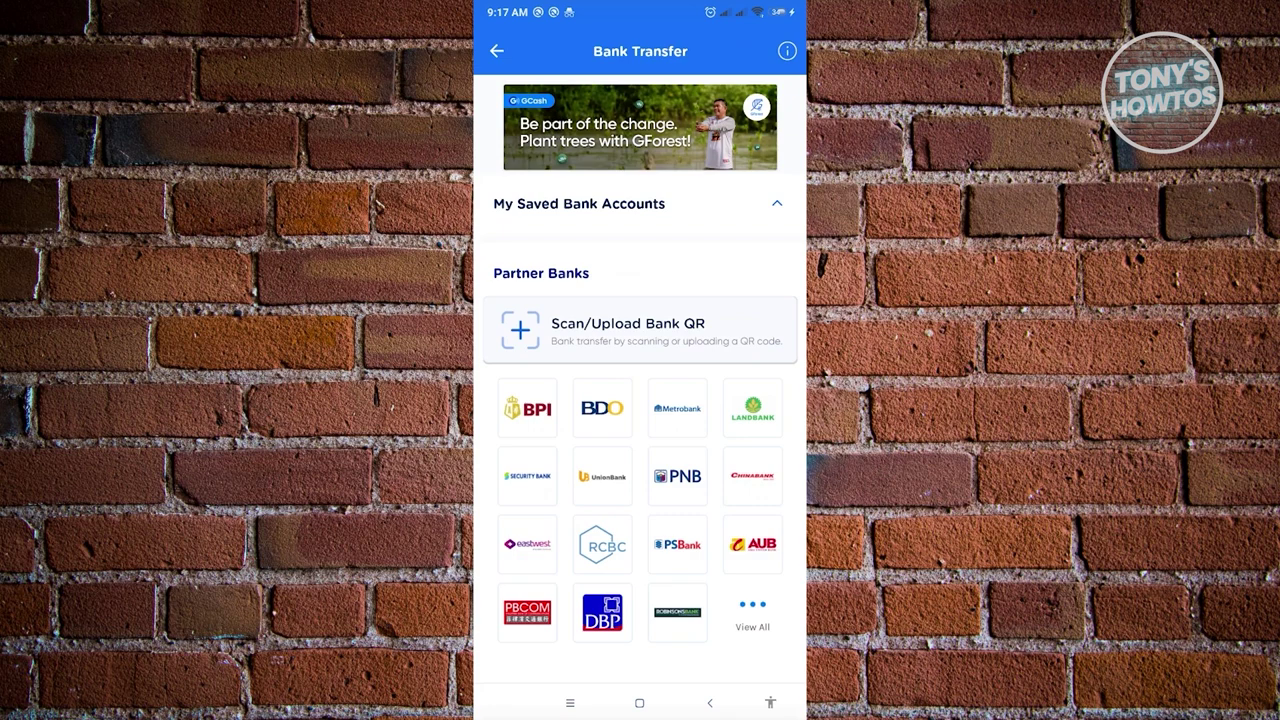
pyautogui.click(752, 610)
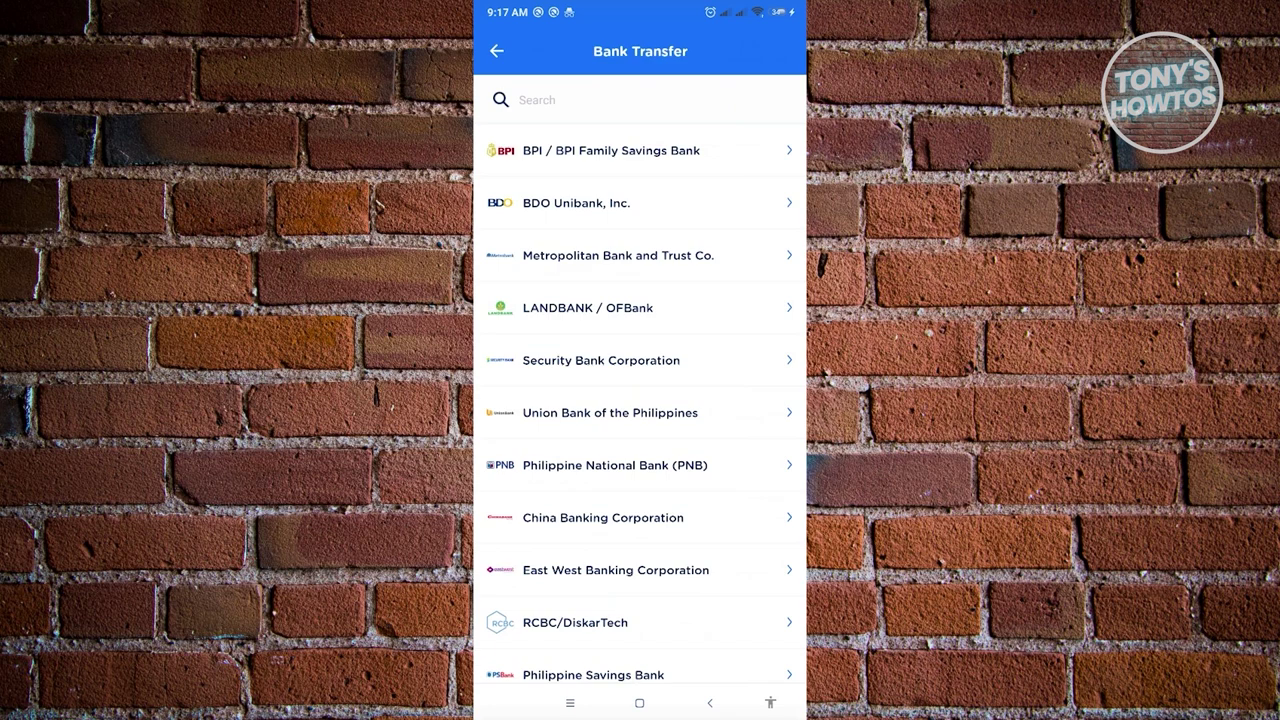
pyautogui.scroll(-5, 638, 400)
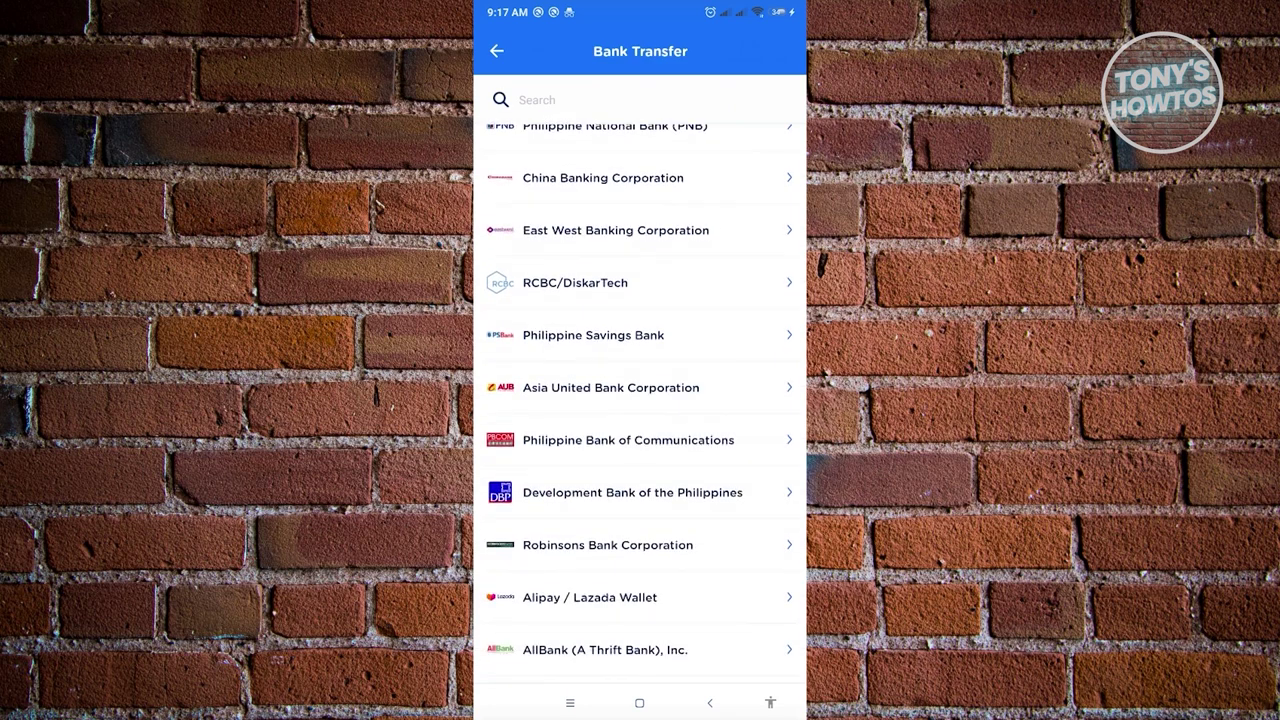
pyautogui.press('Escape')
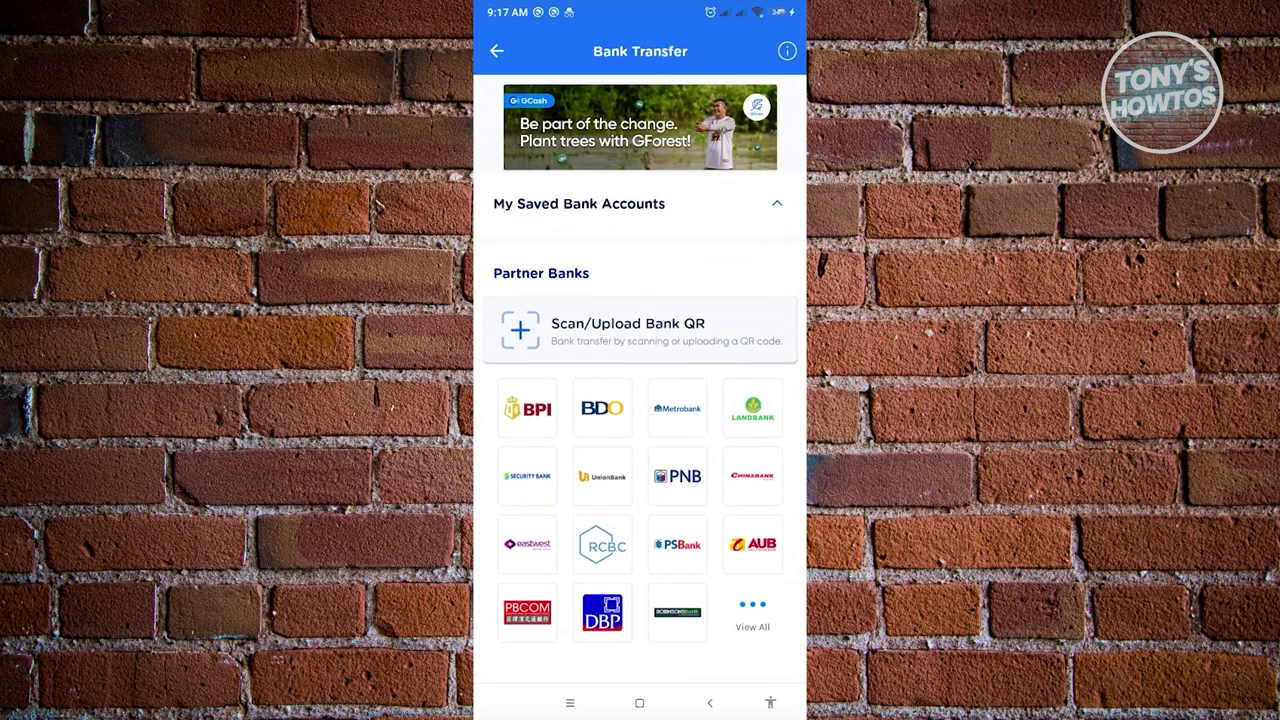
pyautogui.click(527, 408)
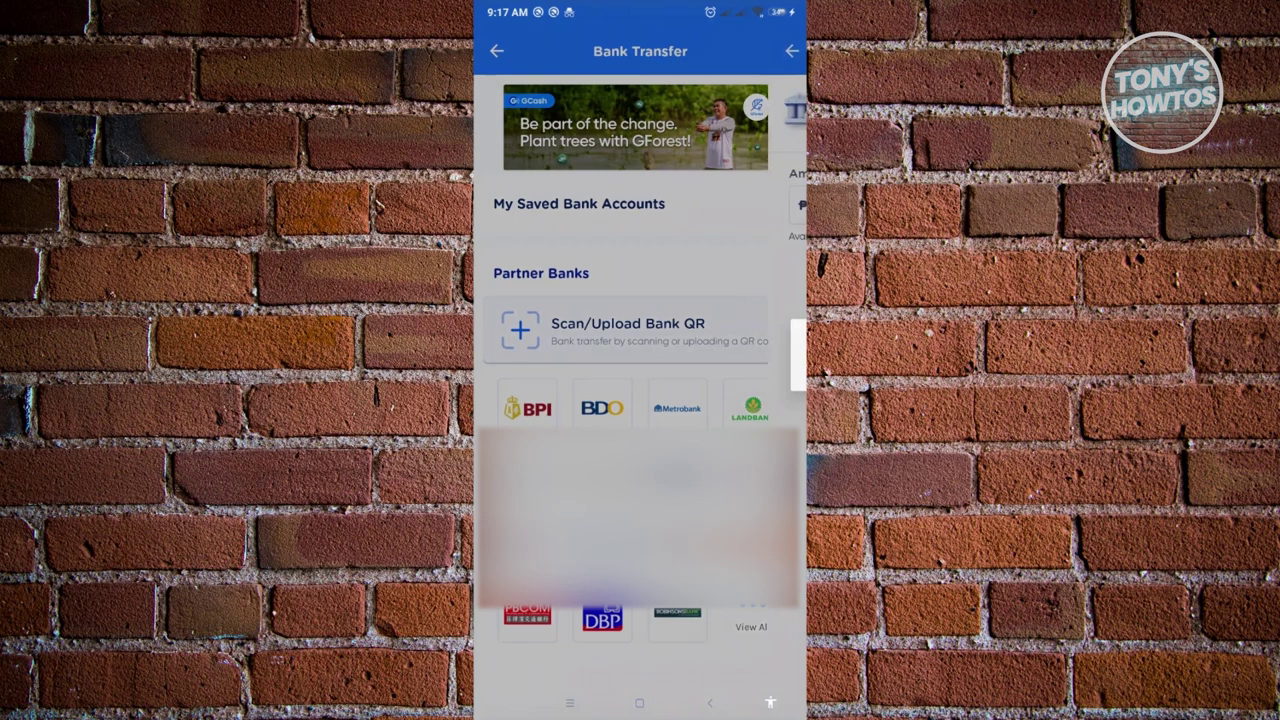
# Check the BPI form's Send Receipt To field, then exit GCash to the Finance folder.
pyautogui.click(640, 444)
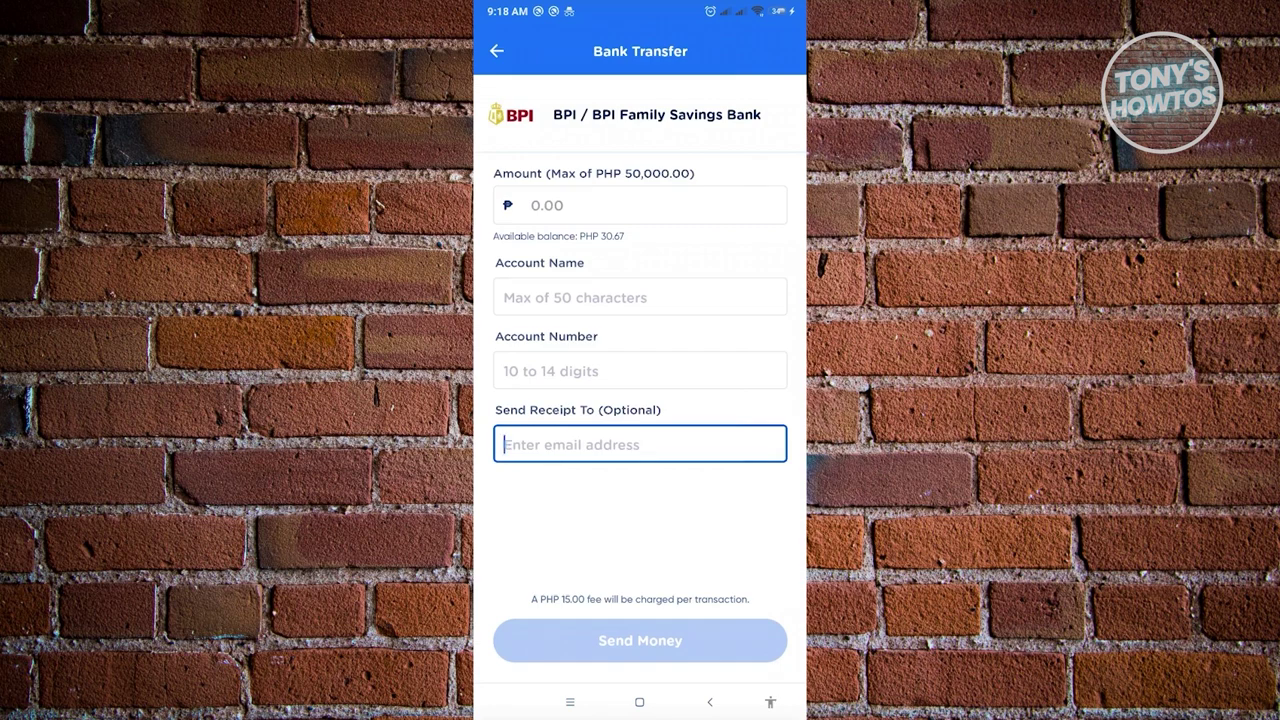
pyautogui.click(639, 702)
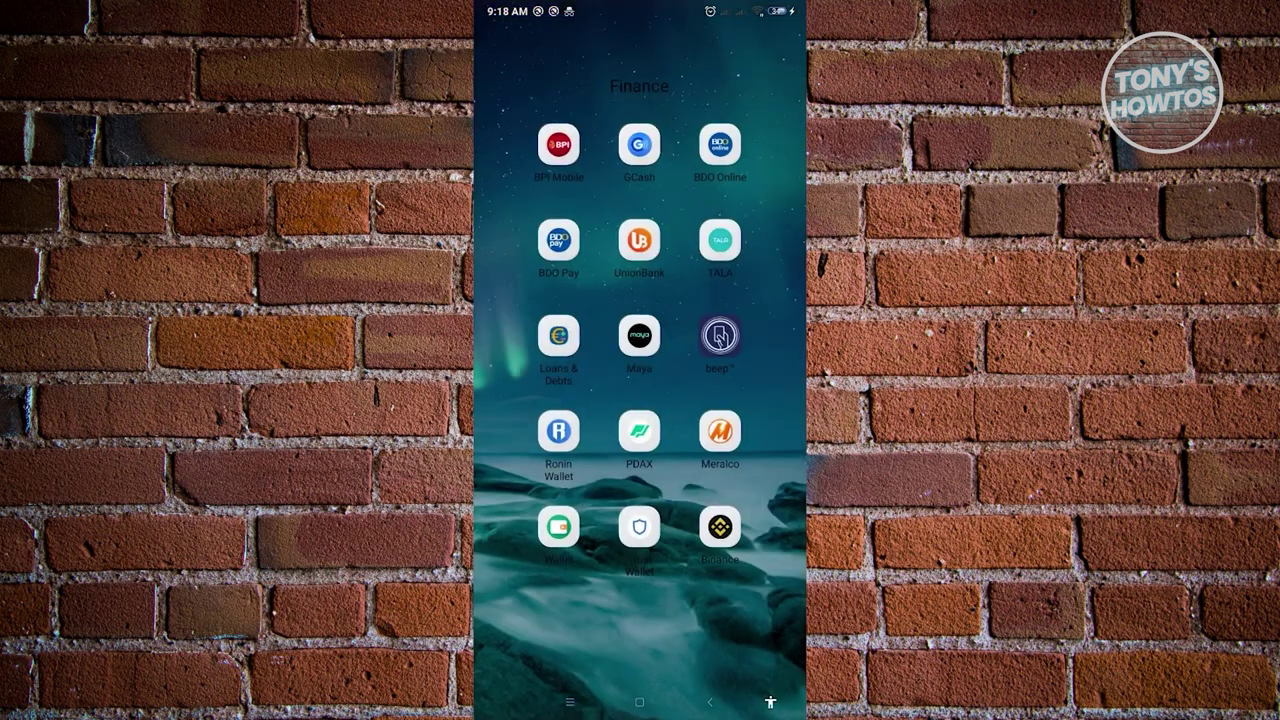
# Close the Finance folder and start PayPal from its home-screen icon.
pyautogui.press('Escape')
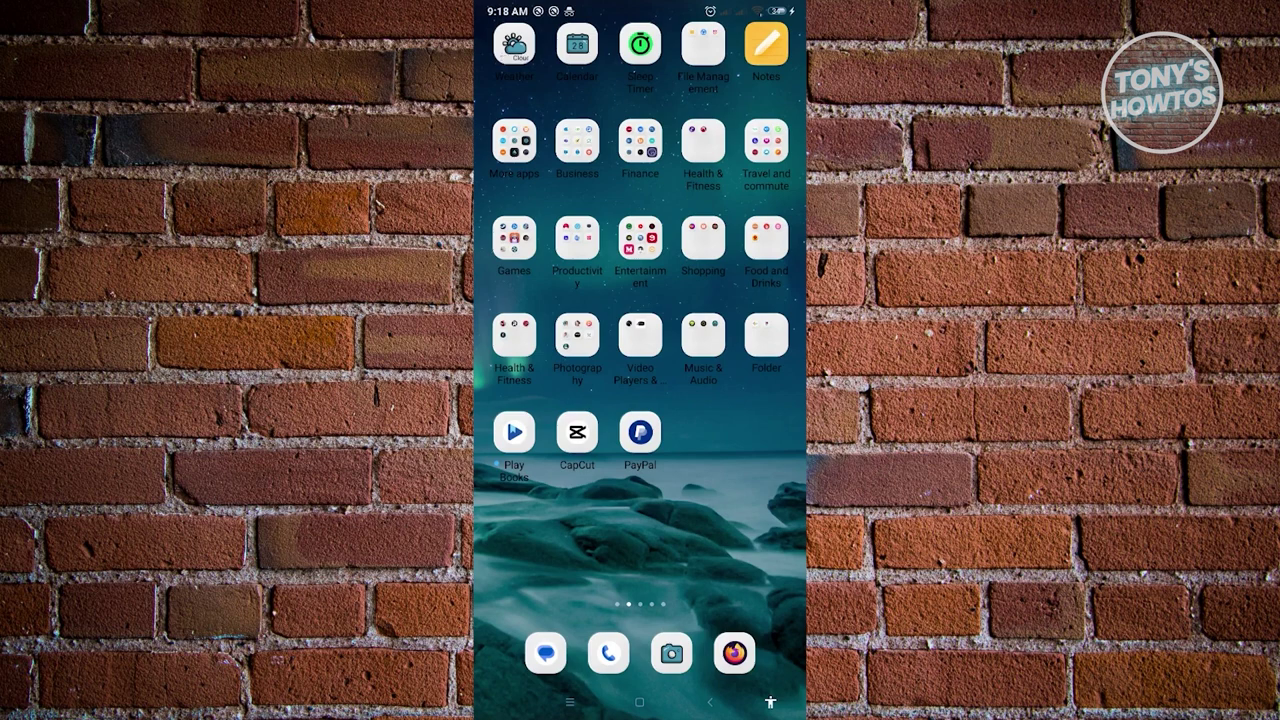
pyautogui.click(640, 432)
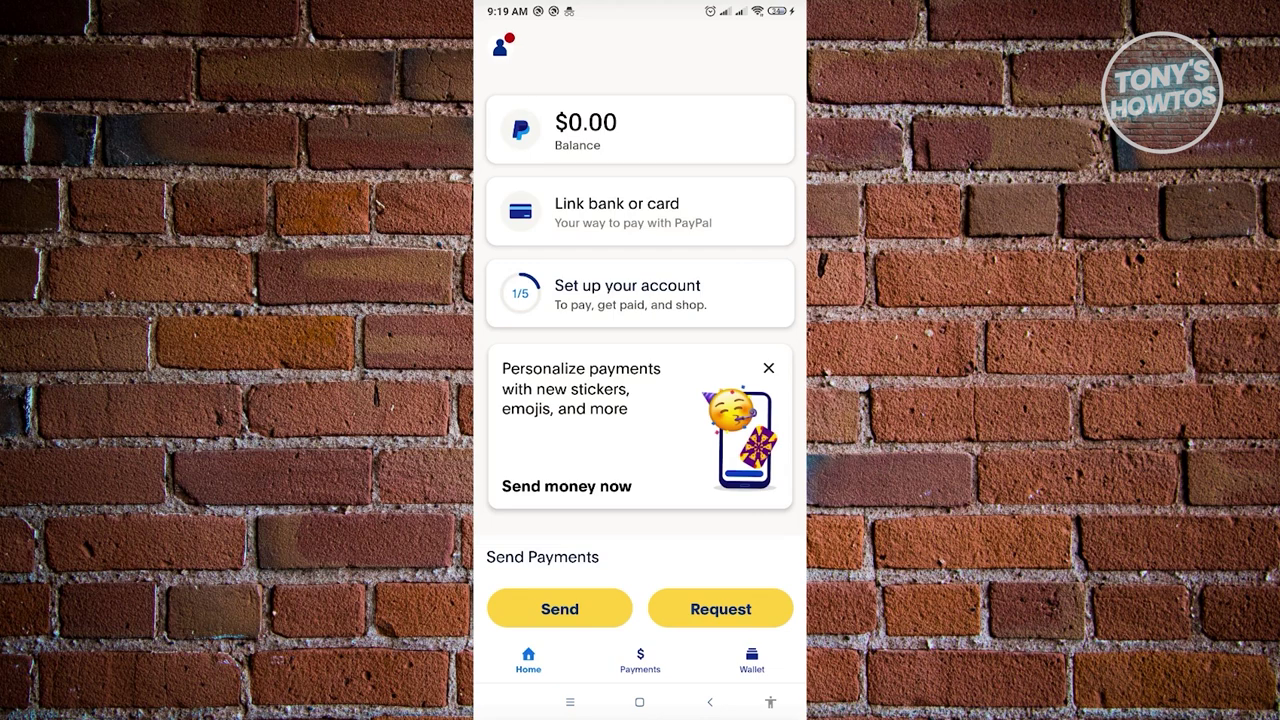
# Start a PayPal request, search for the customer by name, and enter ₱1,000.
pyautogui.click(560, 609)
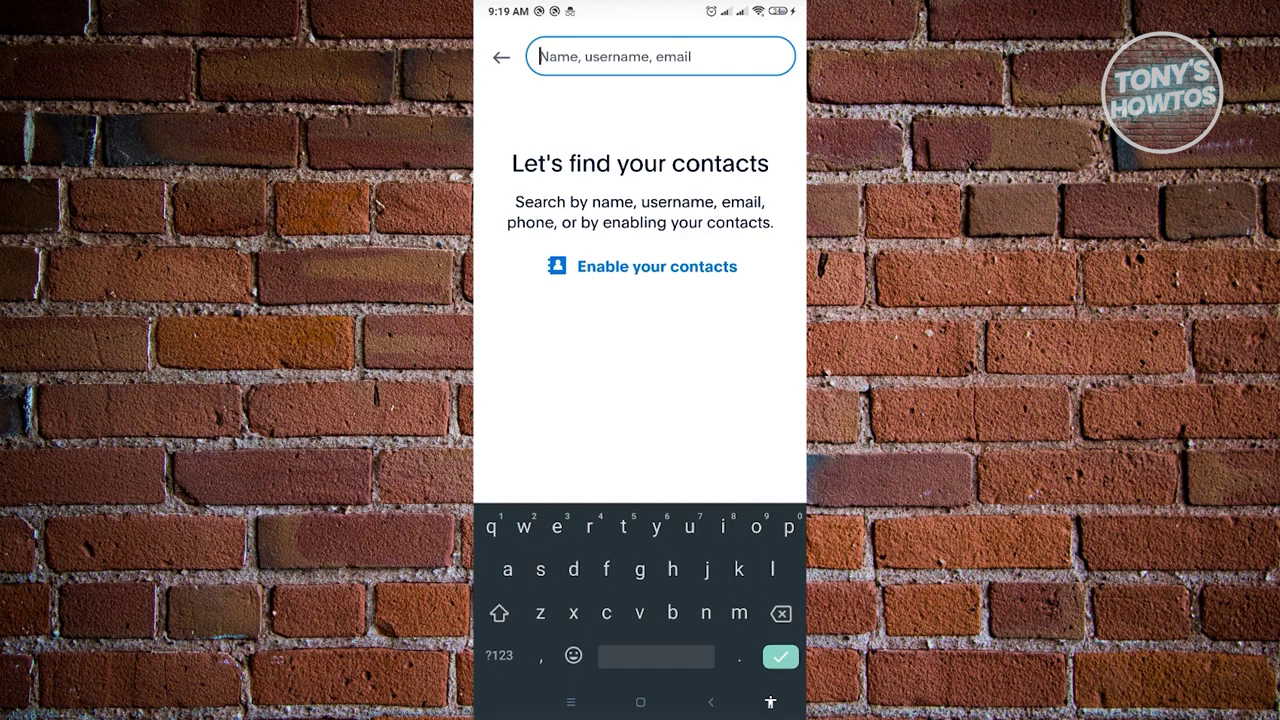
pyautogui.write('ren')
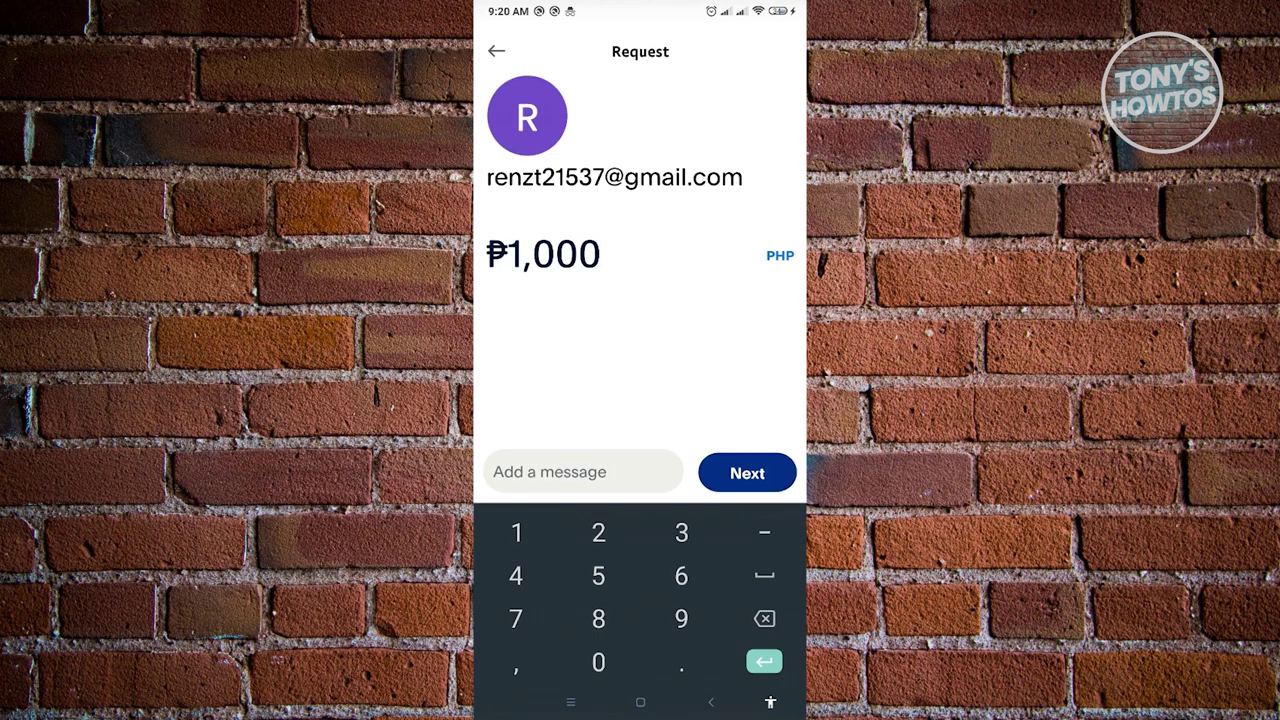
# Review and send the ₱1,000.00 PHP request, then go to the home screen.
pyautogui.press('Return')
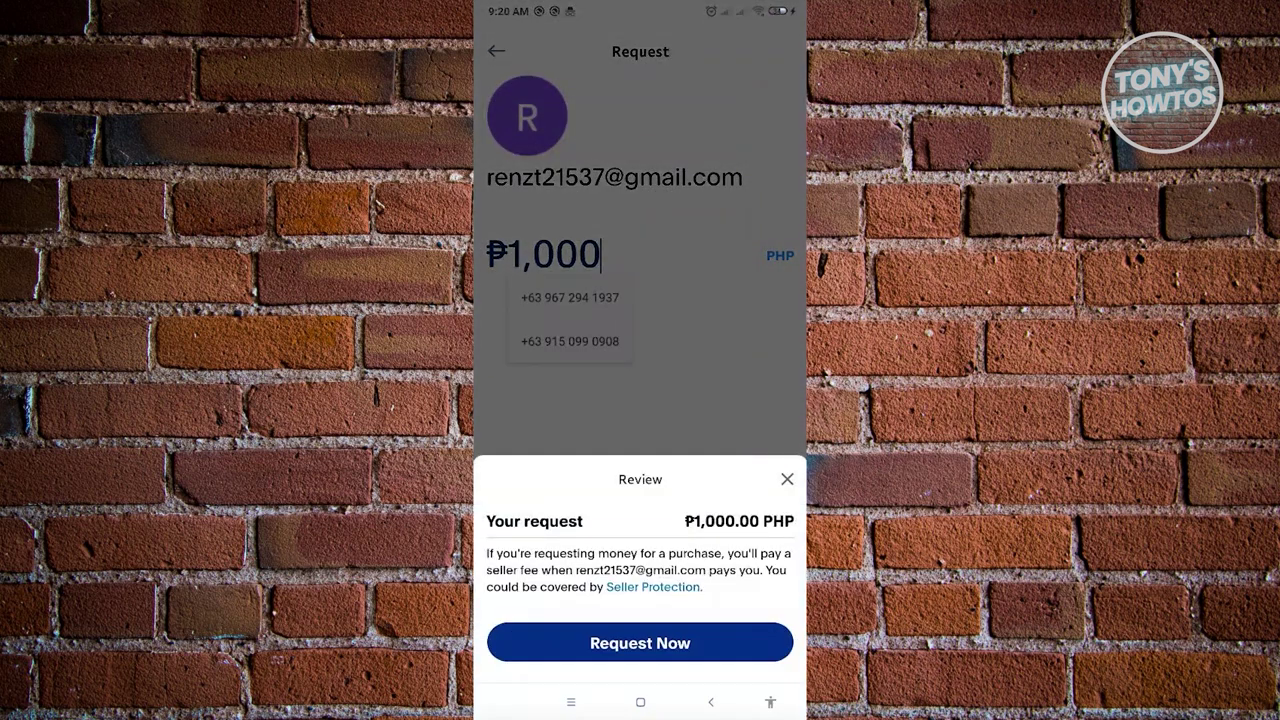
pyautogui.click(640, 643)
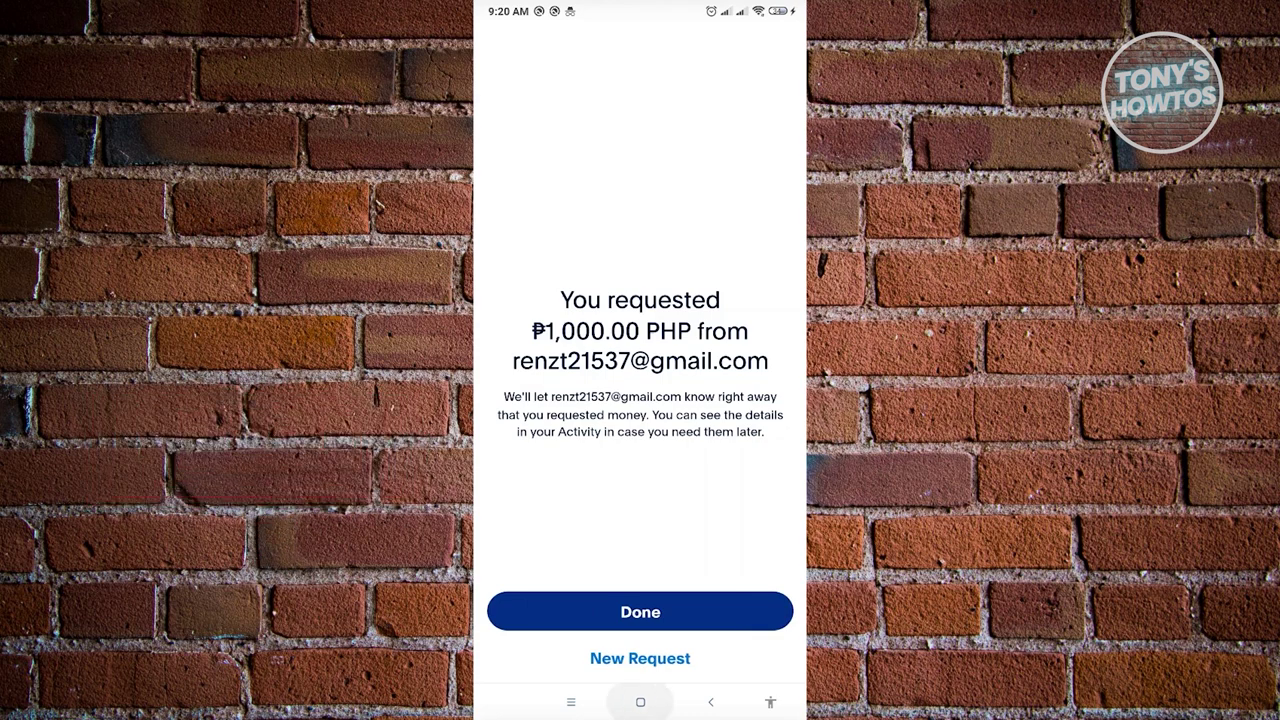
pyautogui.press('super')
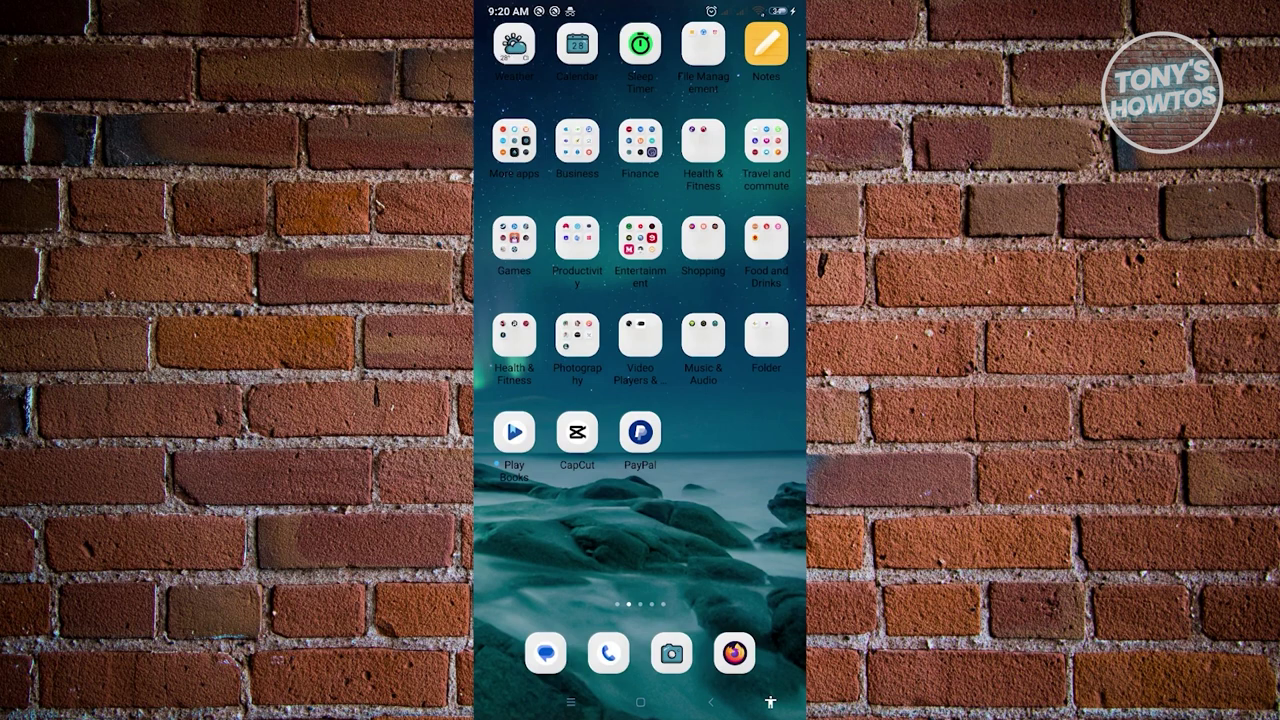
# Open PayPal's request email in Gmail and follow its Pay Now link.
pyautogui.moveTo(540, 250); pyautogui.dragTo(780, 250)
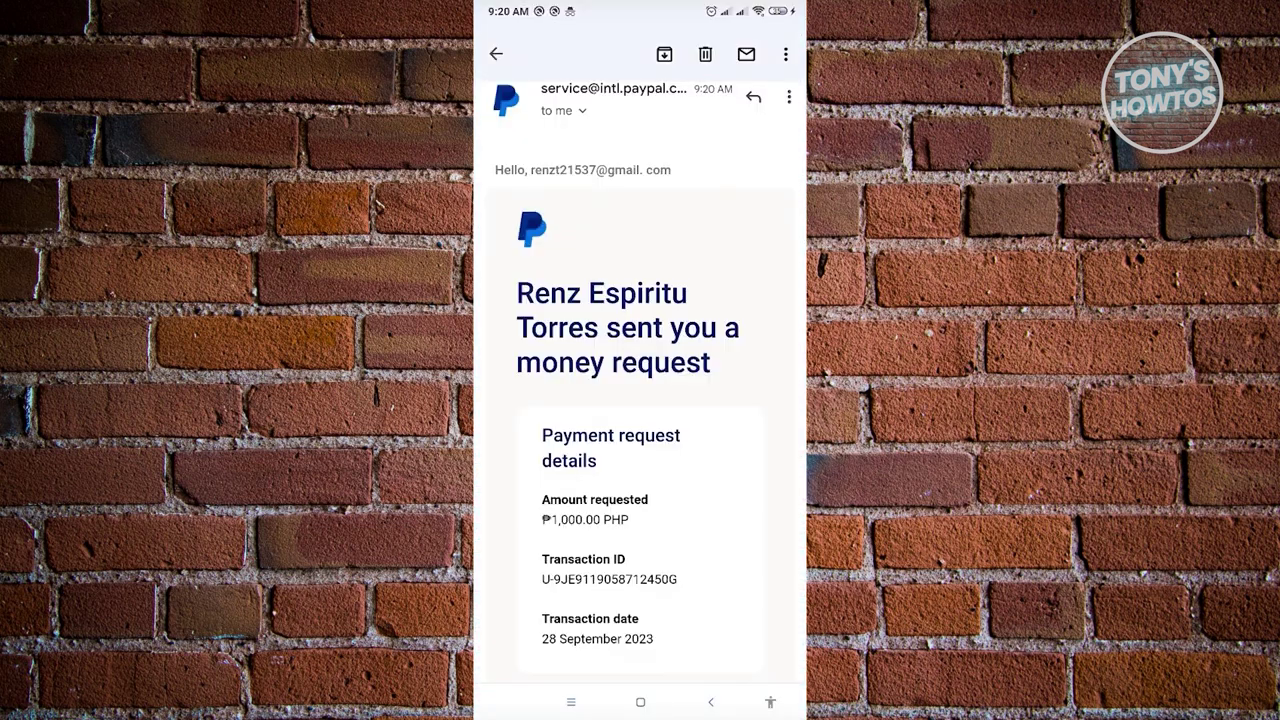
pyautogui.scroll(-2, 640, 400)
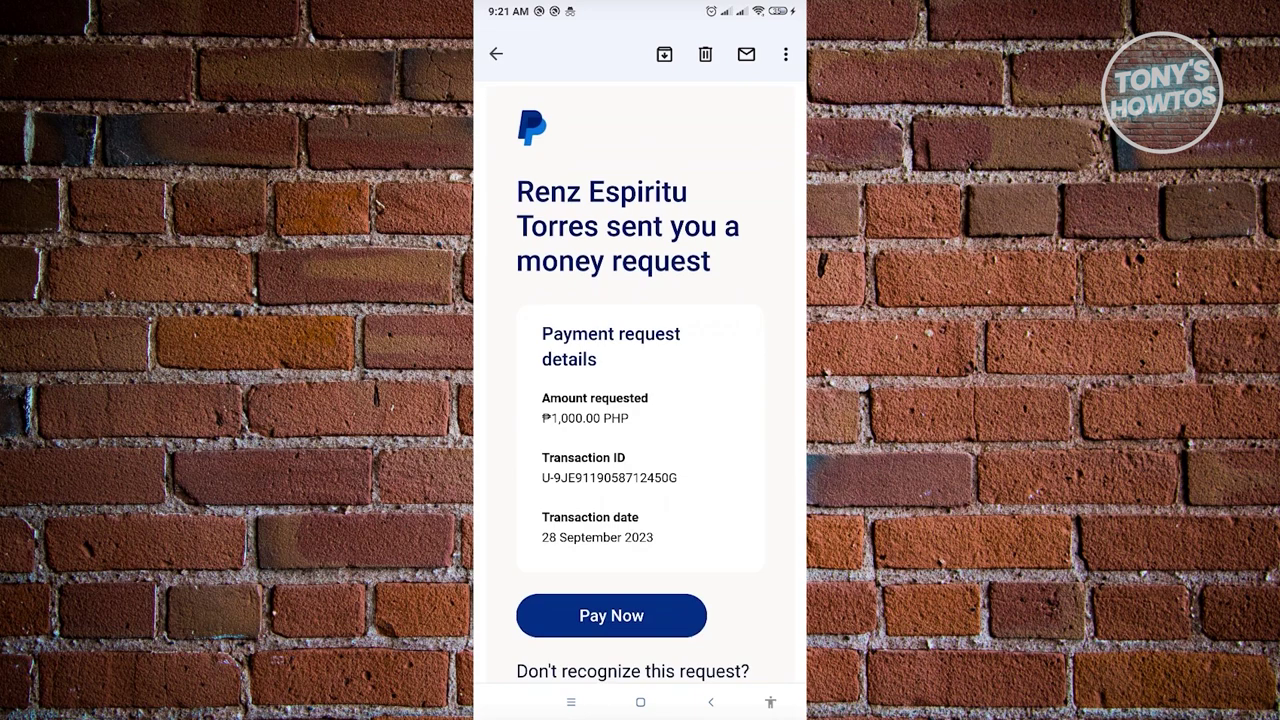
pyautogui.scroll(-2, 640, 400)
pyautogui.click(611, 525)
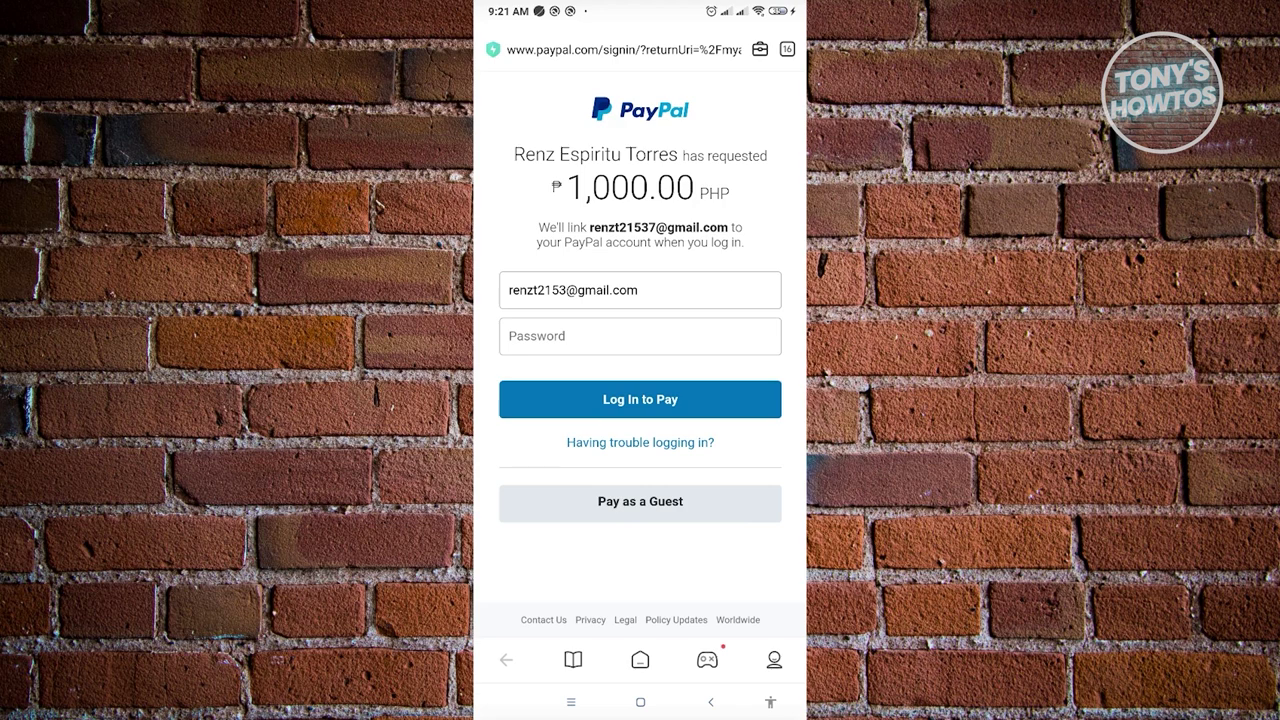
# Choose Pay as a Guest, navigating back and forward until the card payment form loads.
pyautogui.click(640, 501)
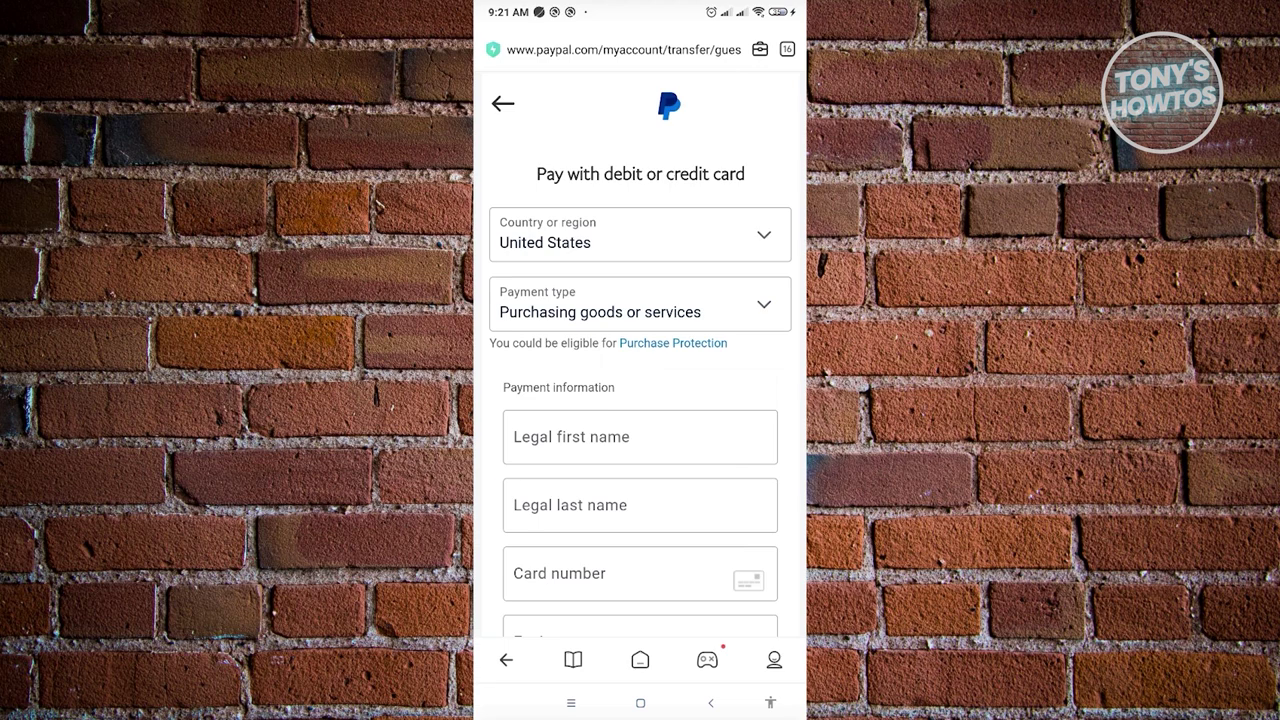
pyautogui.click(640, 234)
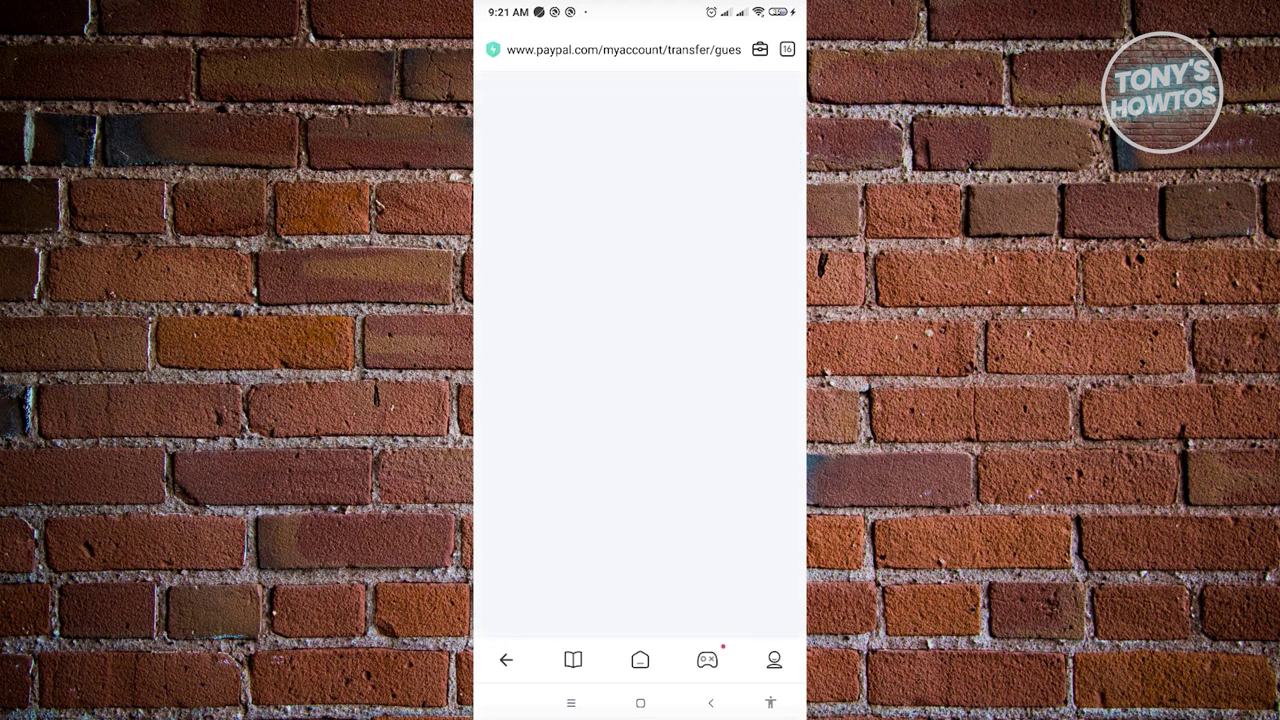
pyautogui.click(711, 703)
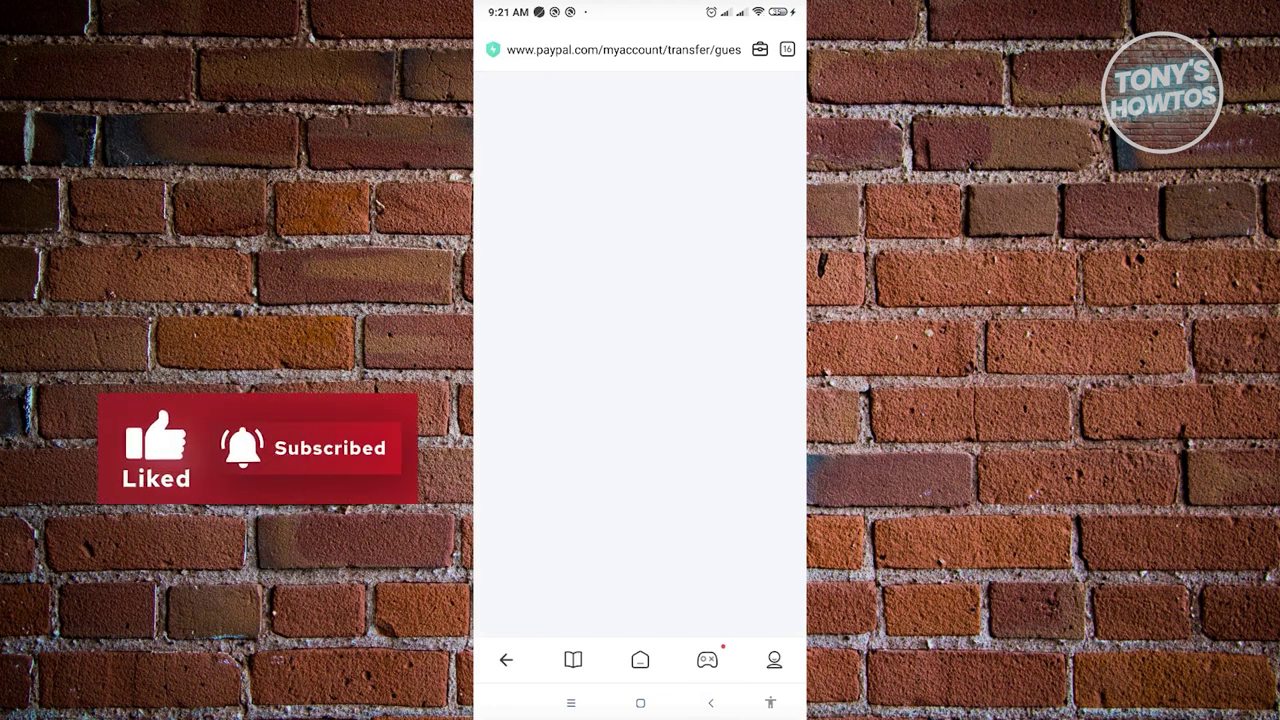
pyautogui.click(711, 703)
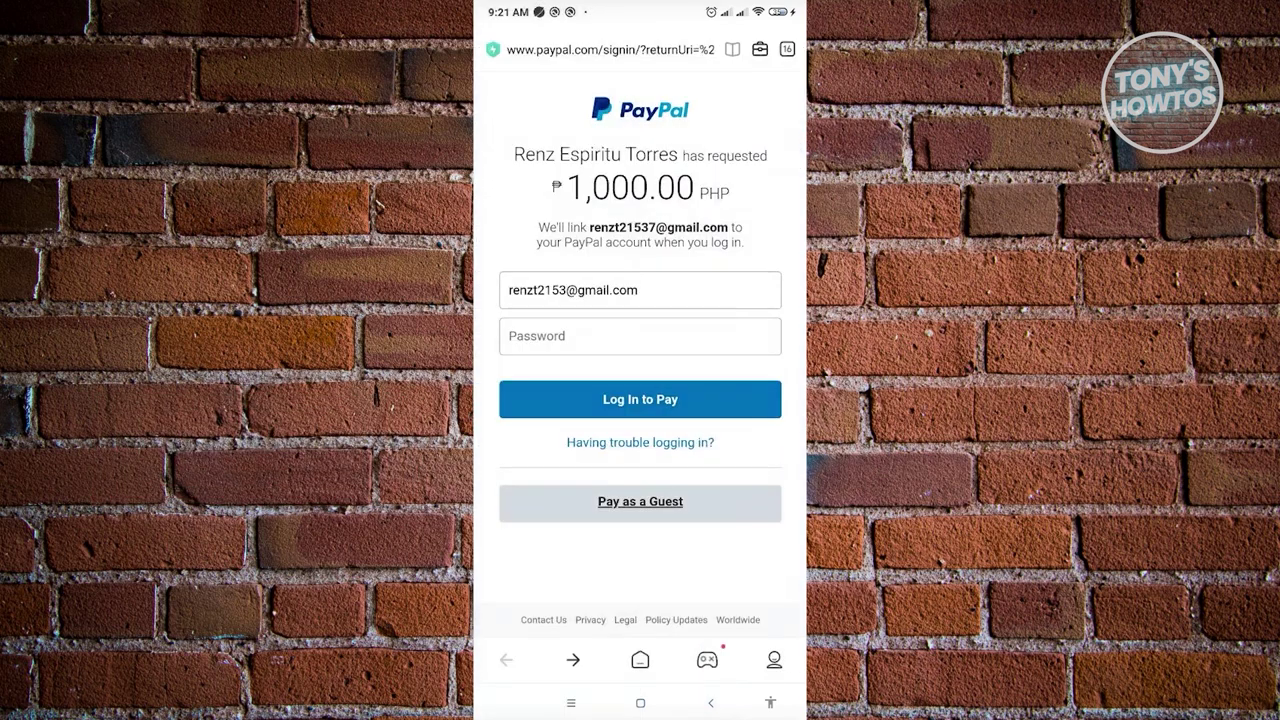
pyautogui.click(573, 660)
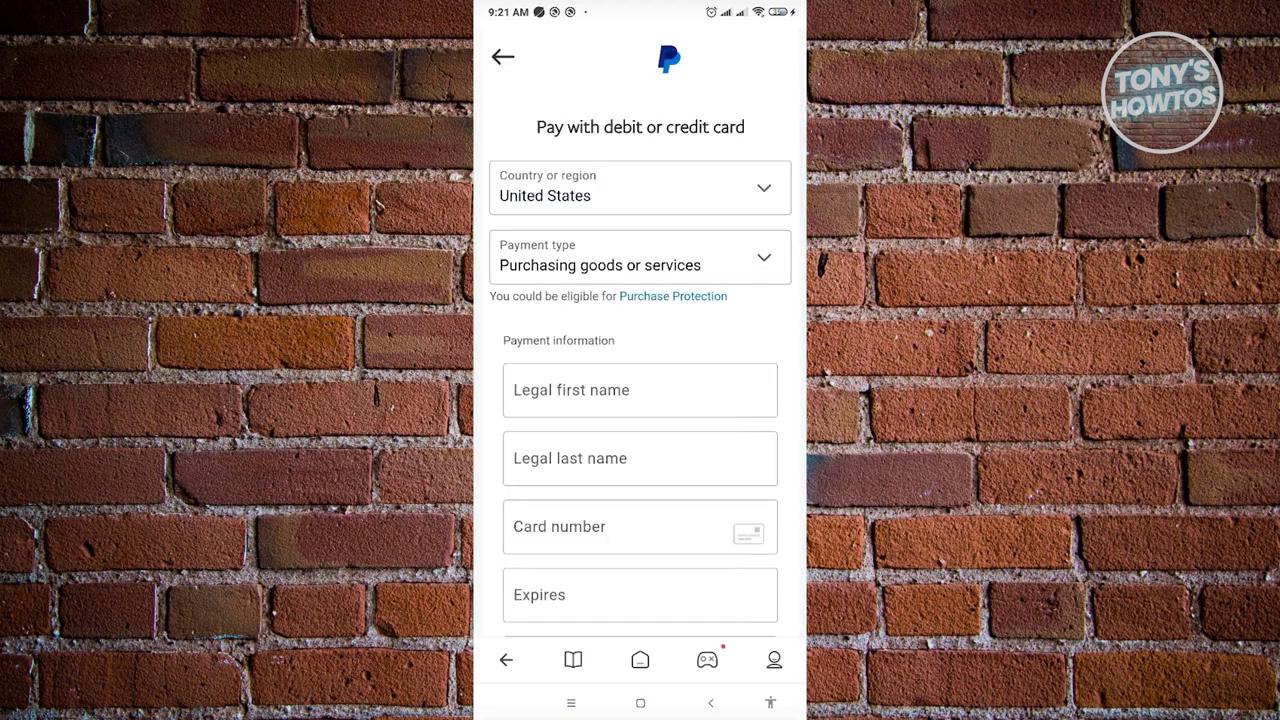
# Set the payment type to paying friends or family.
pyautogui.click(640, 257)
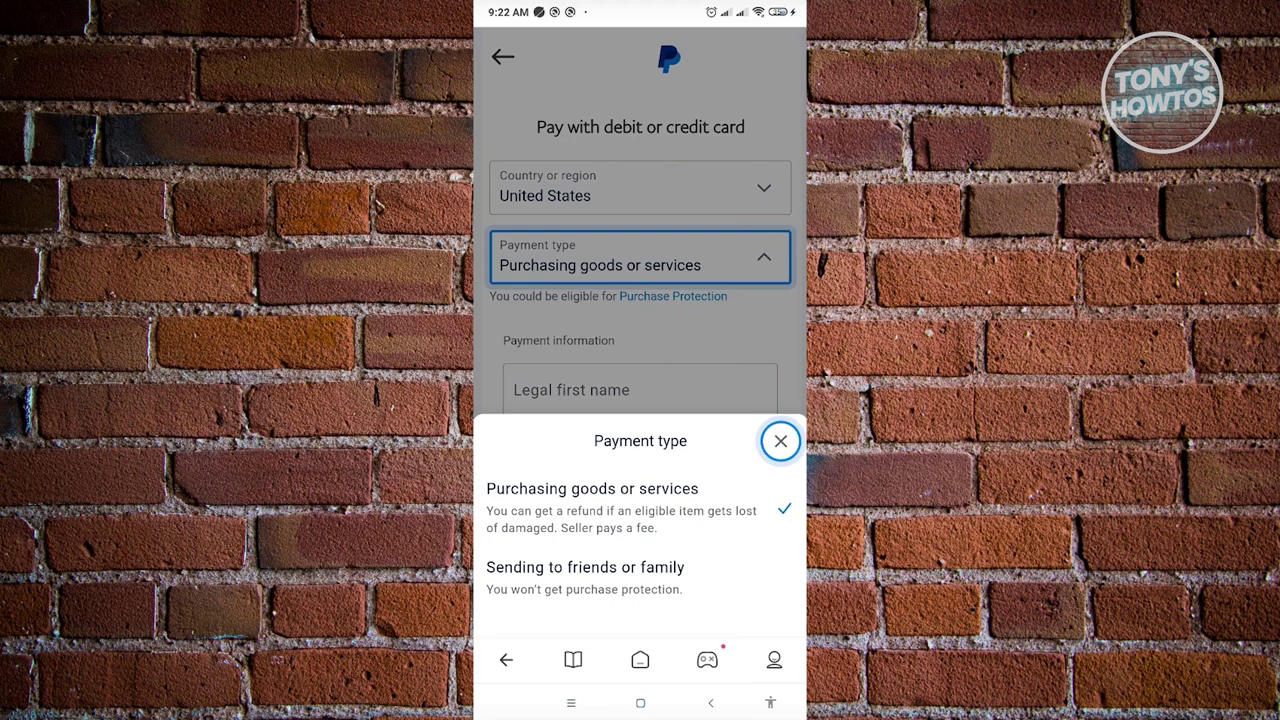
pyautogui.click(585, 567)
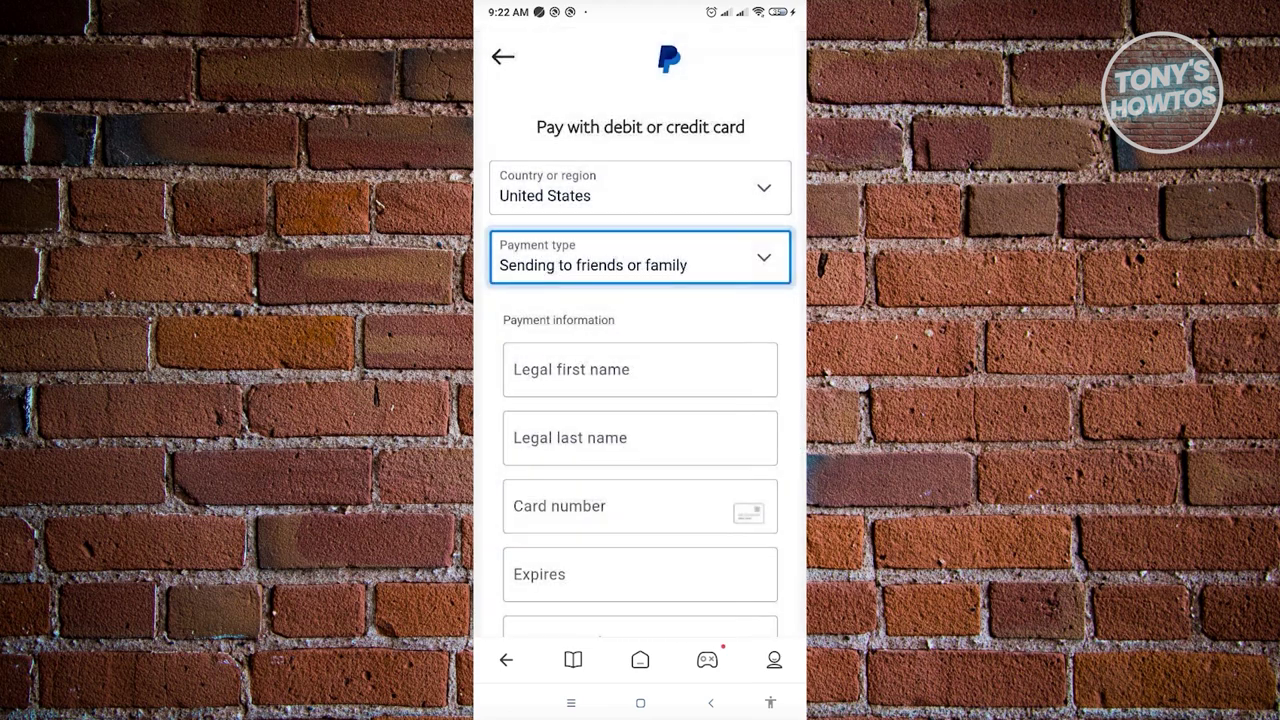
pyautogui.scroll(-2, 640, 400)
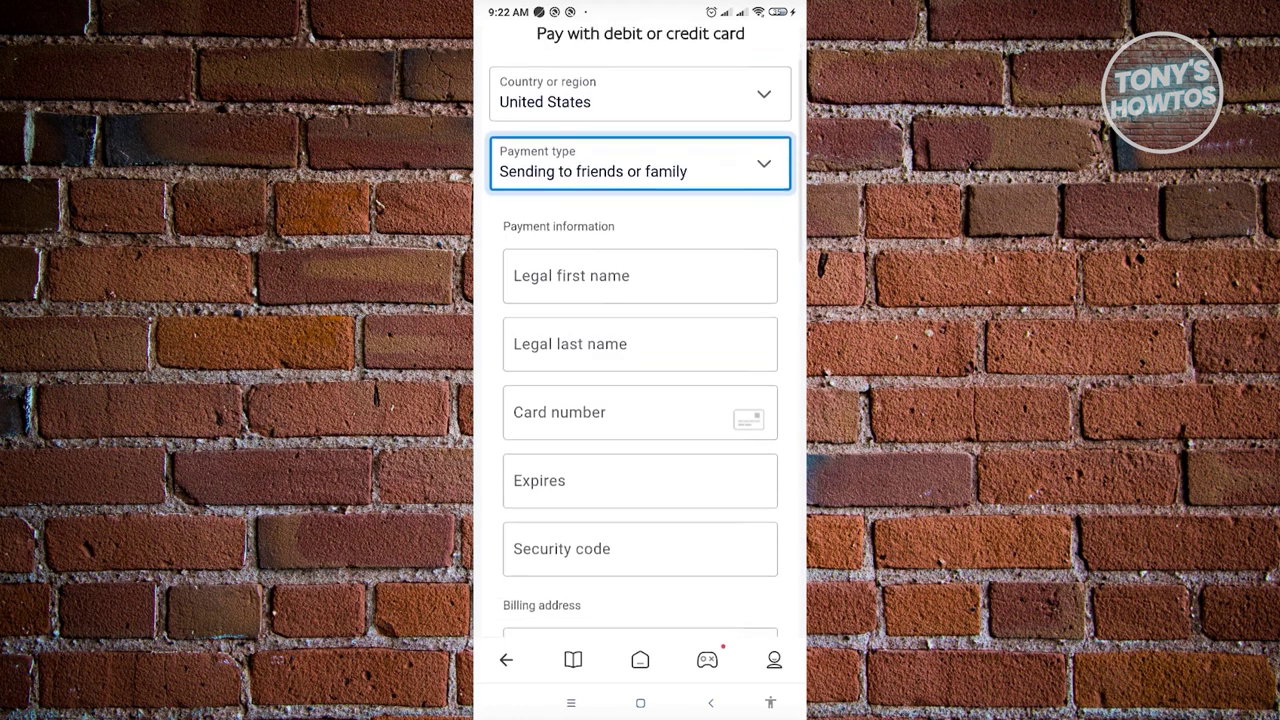
pyautogui.scroll(-1, 640, 400)
pyautogui.scroll(-1, 640, 400)
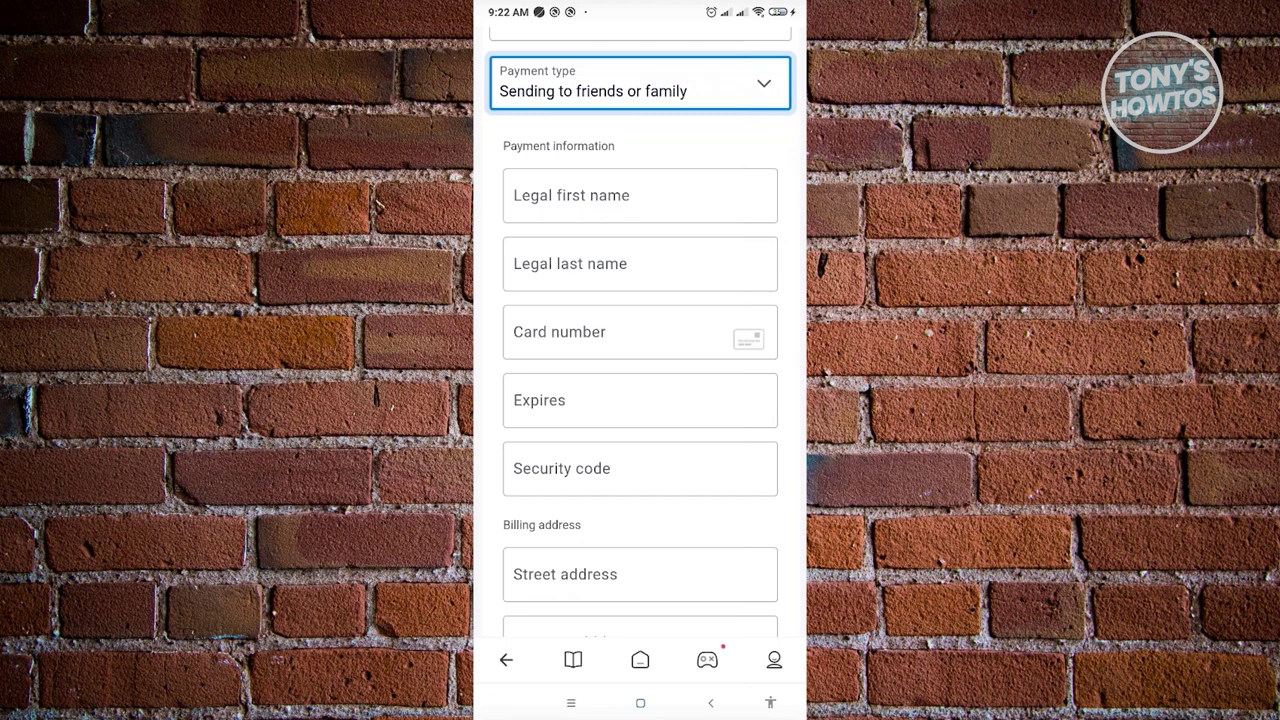
# Switch off the 'Create a PayPal account' toggle further down the form.
pyautogui.scroll(-5, 640, 332)
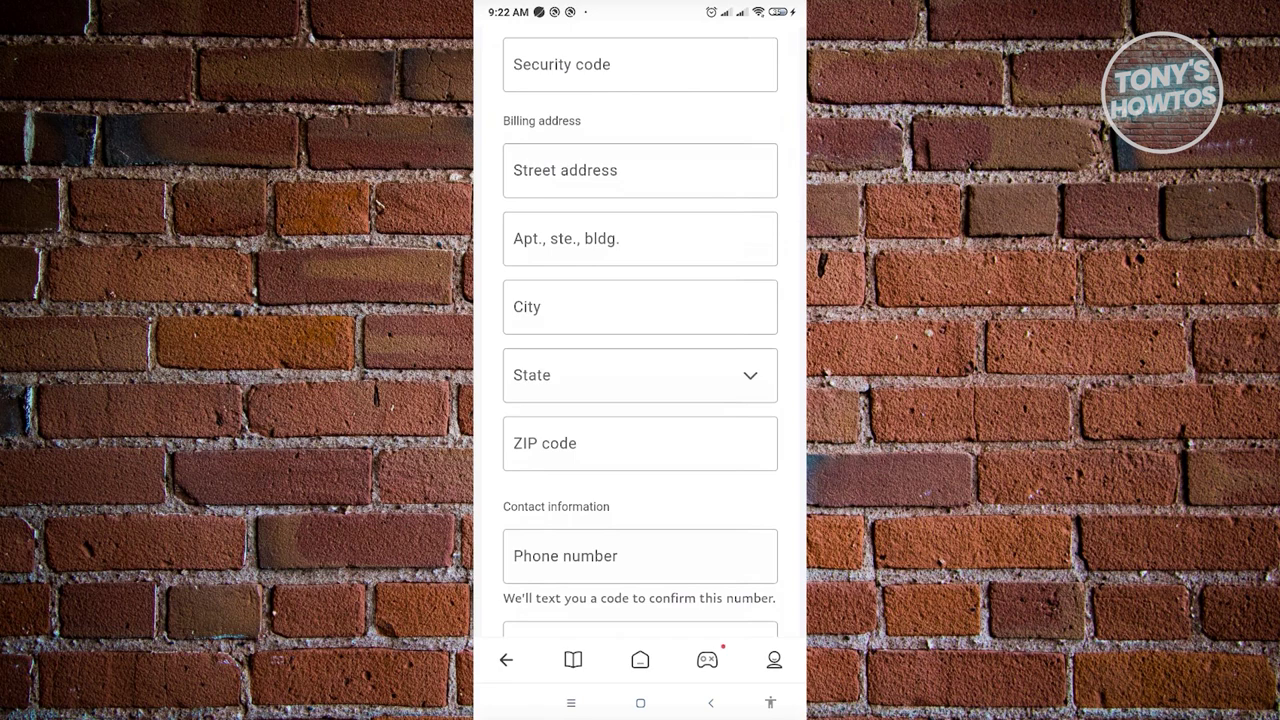
pyautogui.scroll(-2, 640, 340)
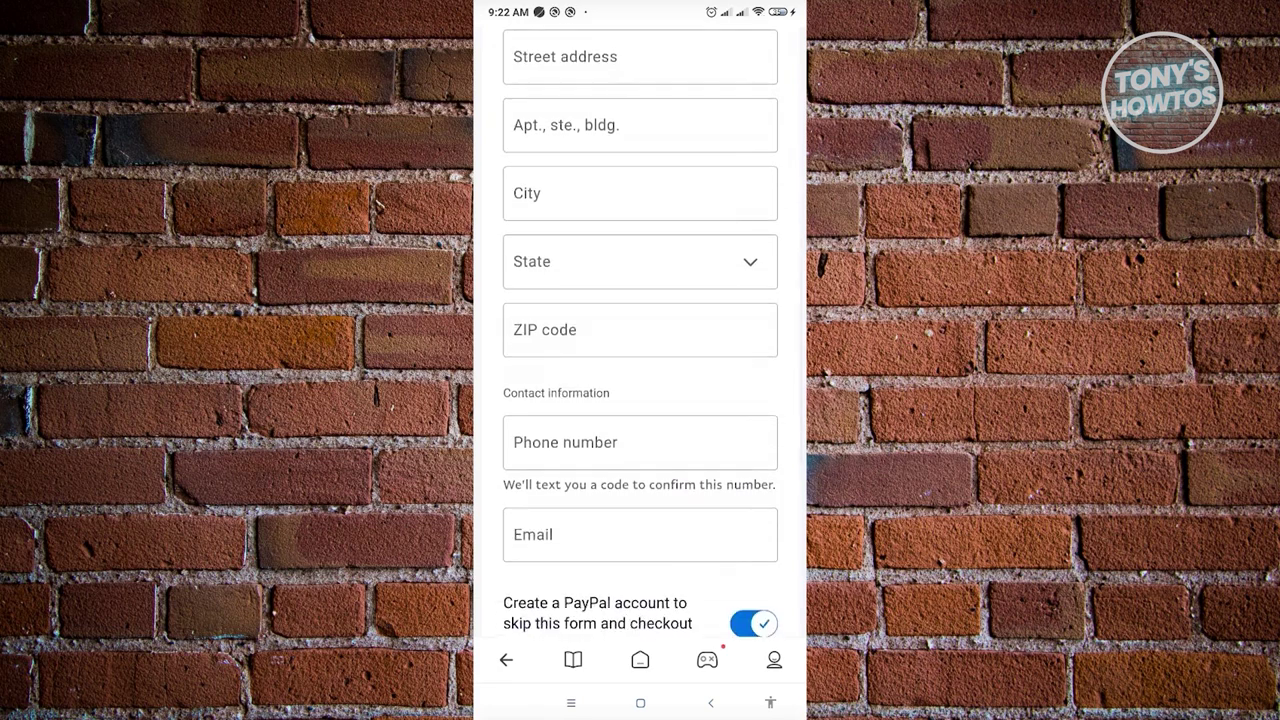
pyautogui.scroll(-2, 640, 340)
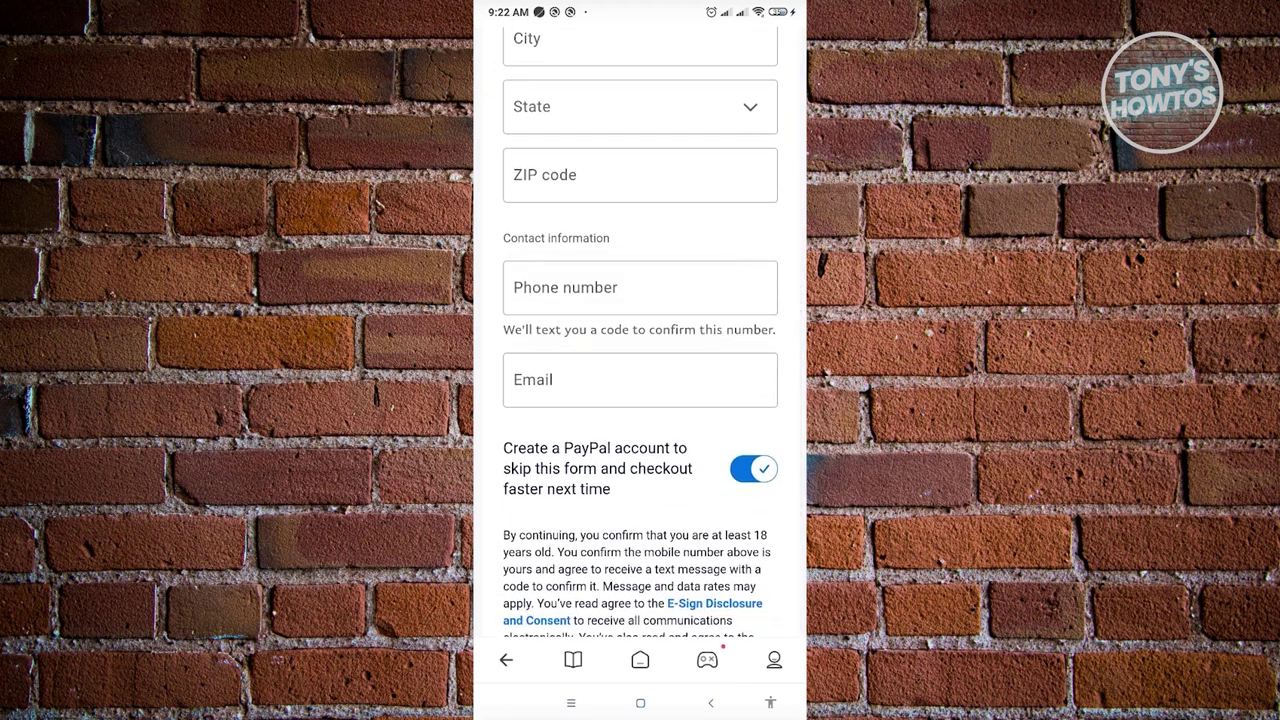
pyautogui.scroll(-4, 640, 340)
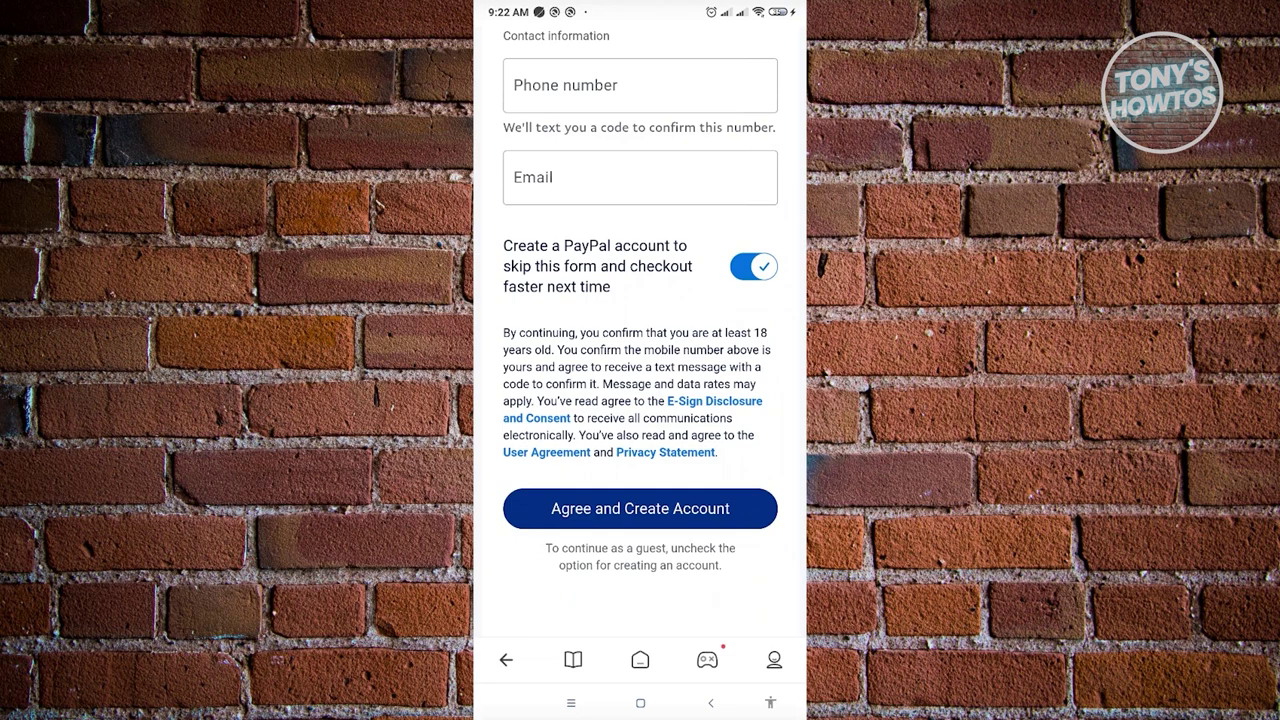
pyautogui.click(753, 266)
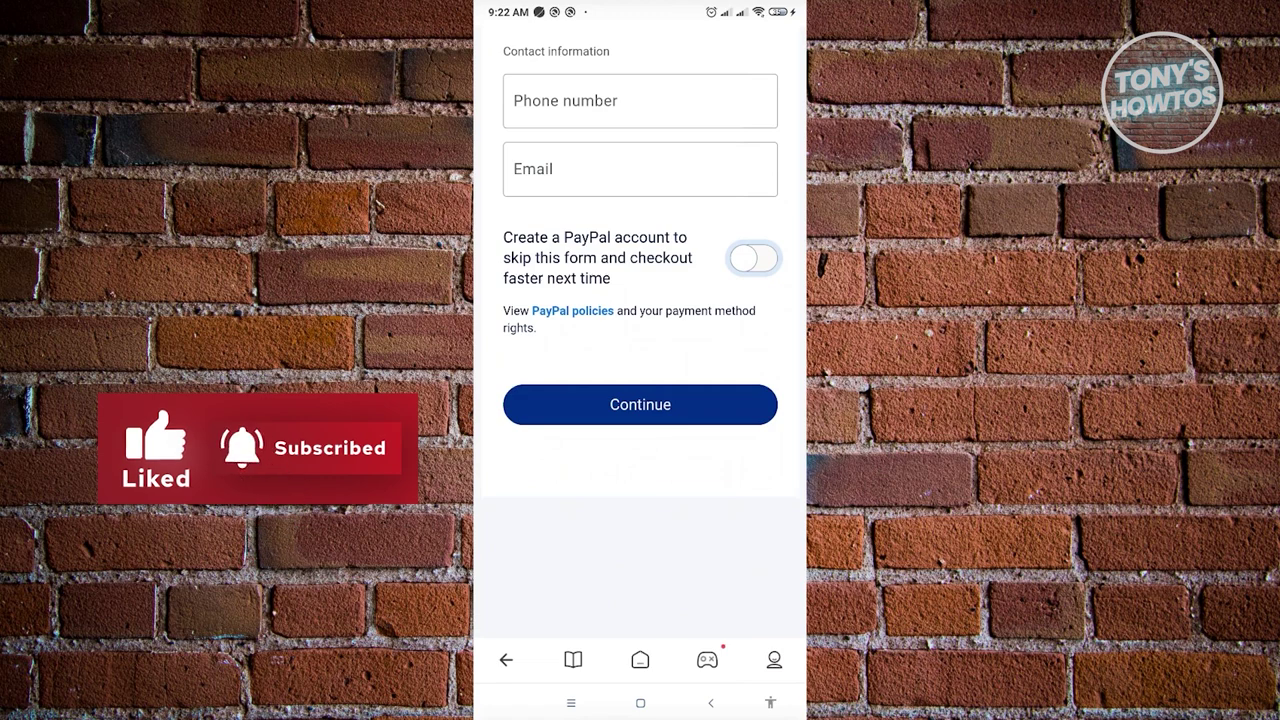
# Scroll through the guest card payment form to review it.
pyautogui.scroll(2, 640, 320)
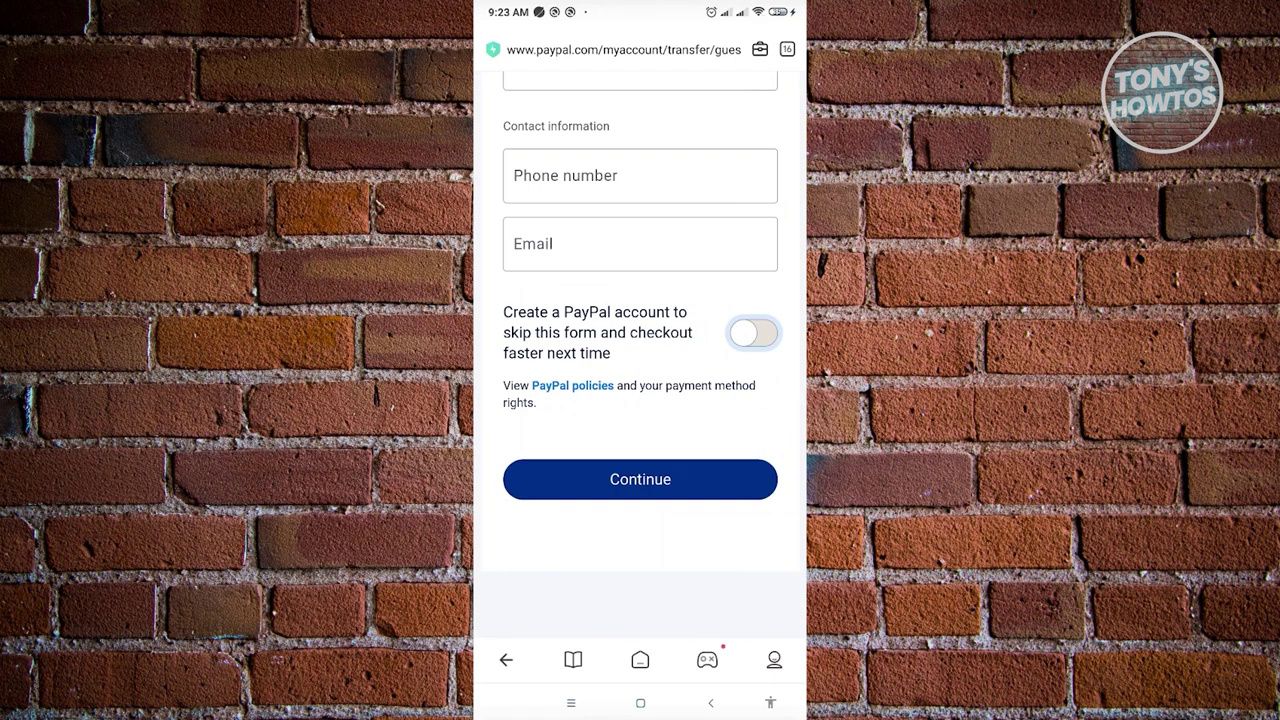
pyautogui.scroll(1, 640, 340)
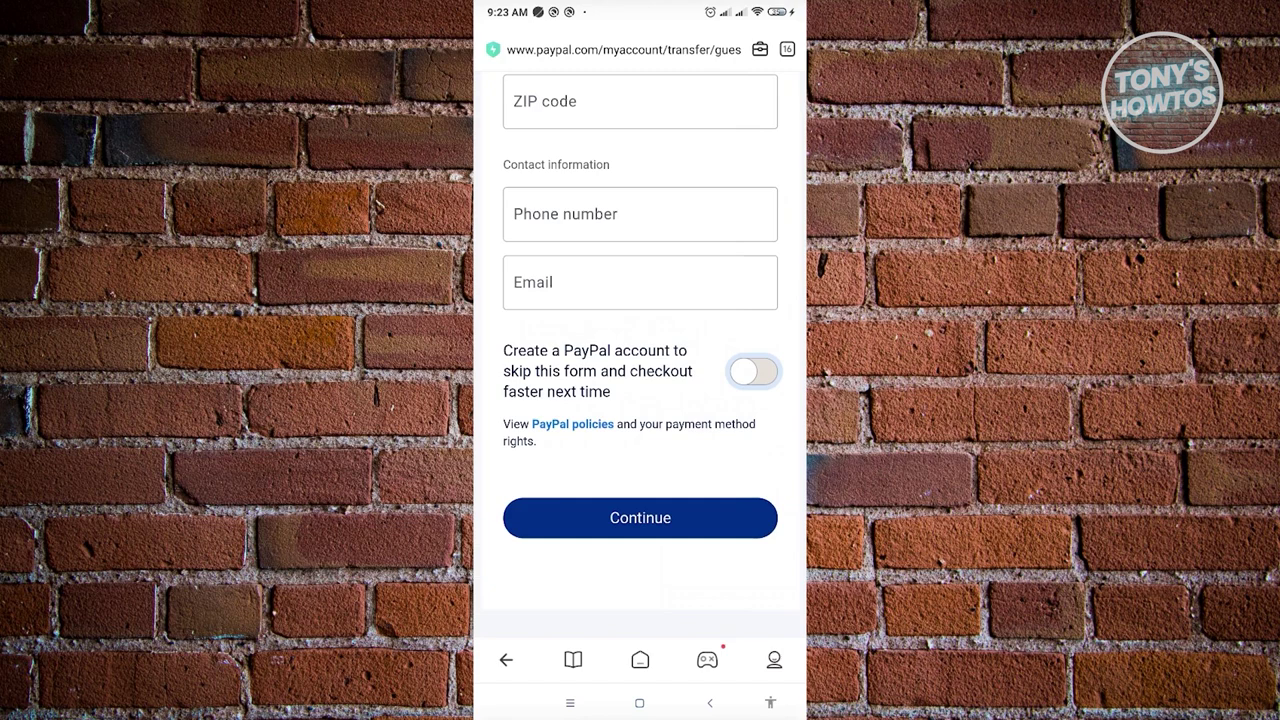
pyautogui.scroll(10, 640, 360)
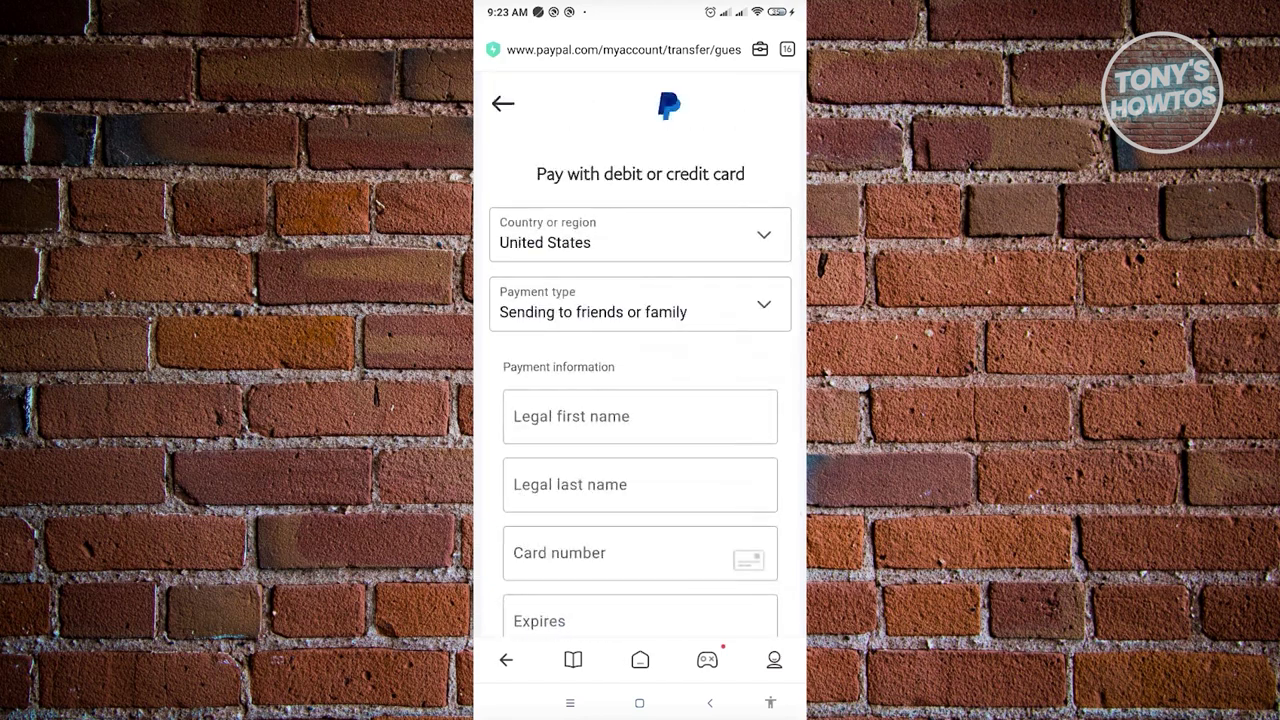
pyautogui.scroll(-5, 640, 360)
pyautogui.scroll(-10, 640, 360)
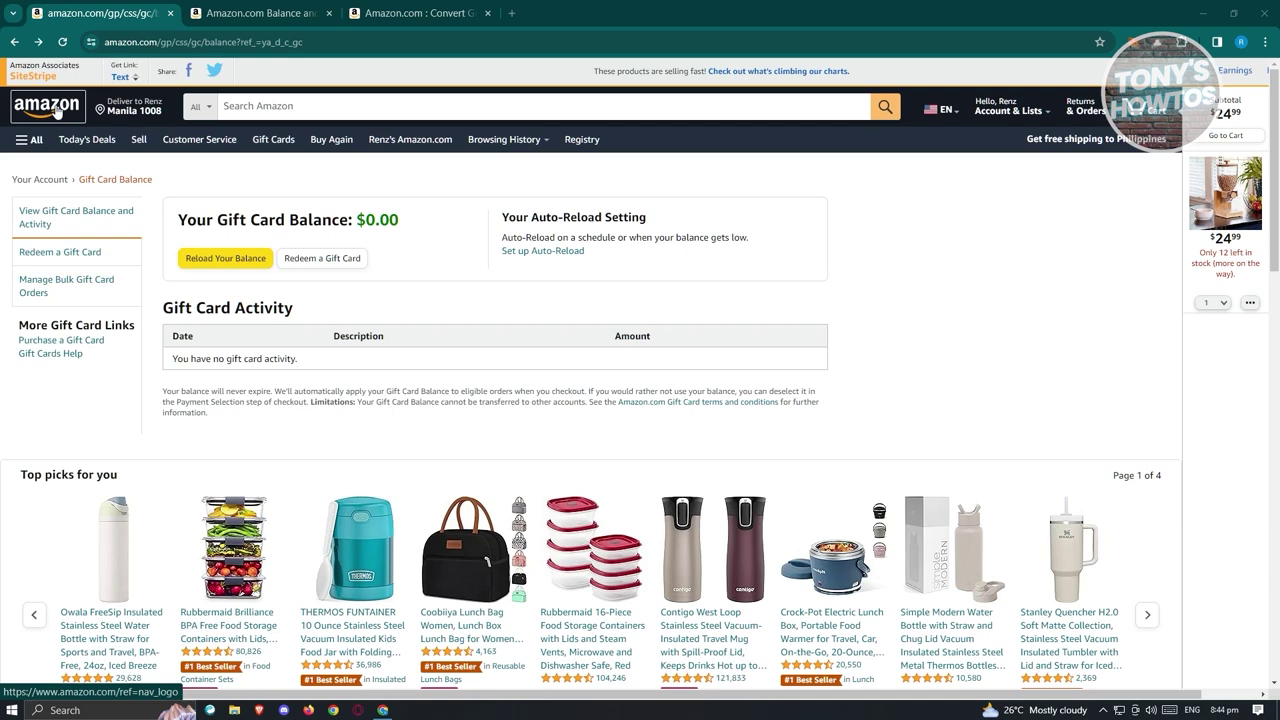
# Go from the Amazon homepage via Account & Lists and Gift cards to Redeem a Gift Card.
pyautogui.click(57, 112)
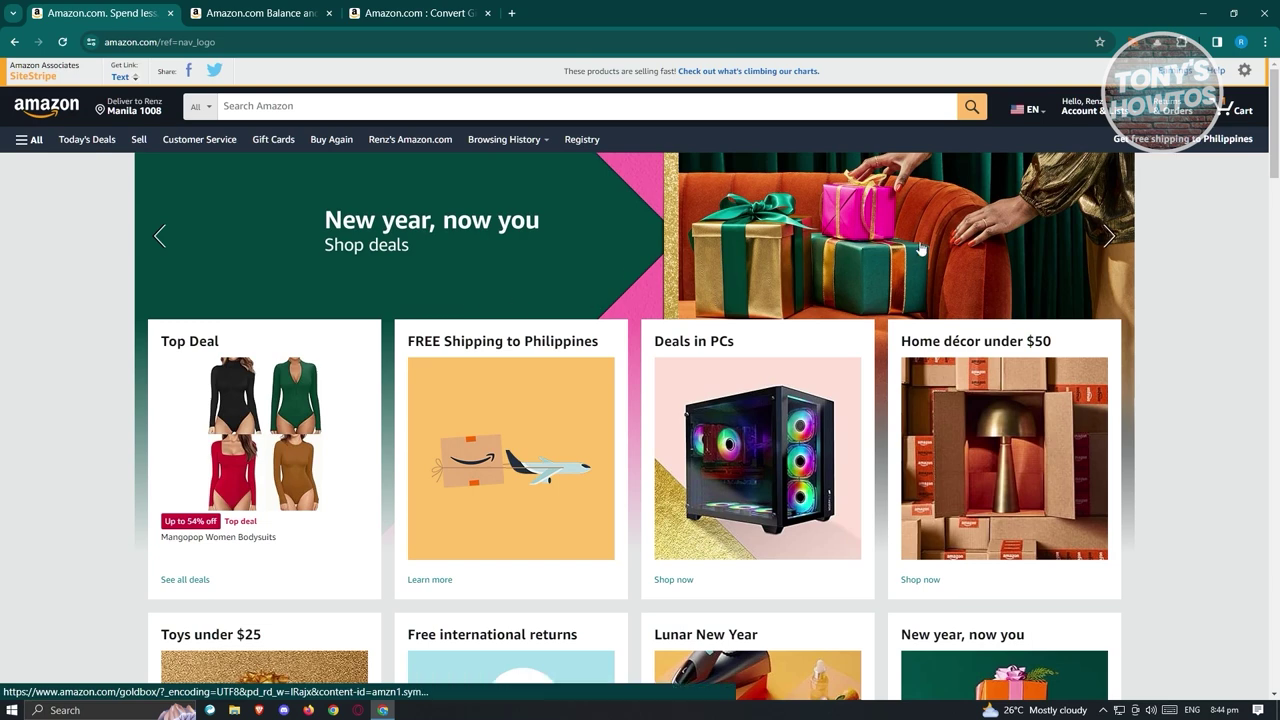
pyautogui.moveTo(1095, 110)
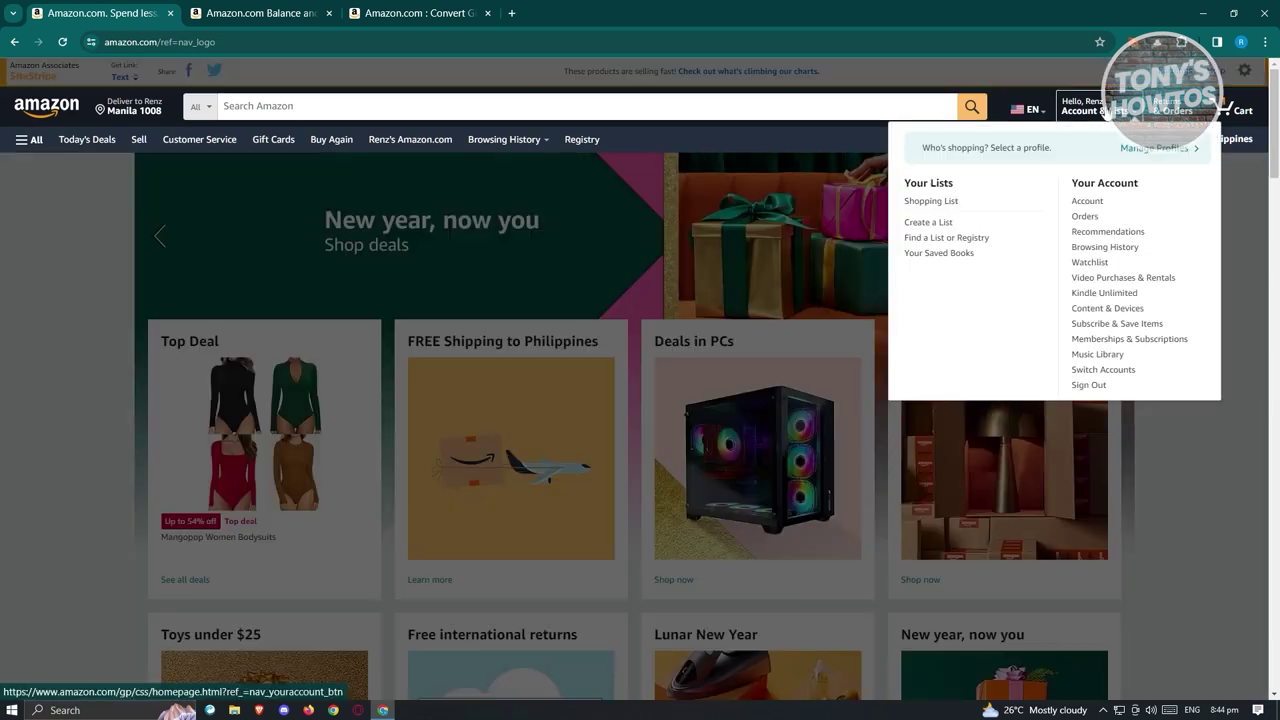
pyautogui.click(1088, 110)
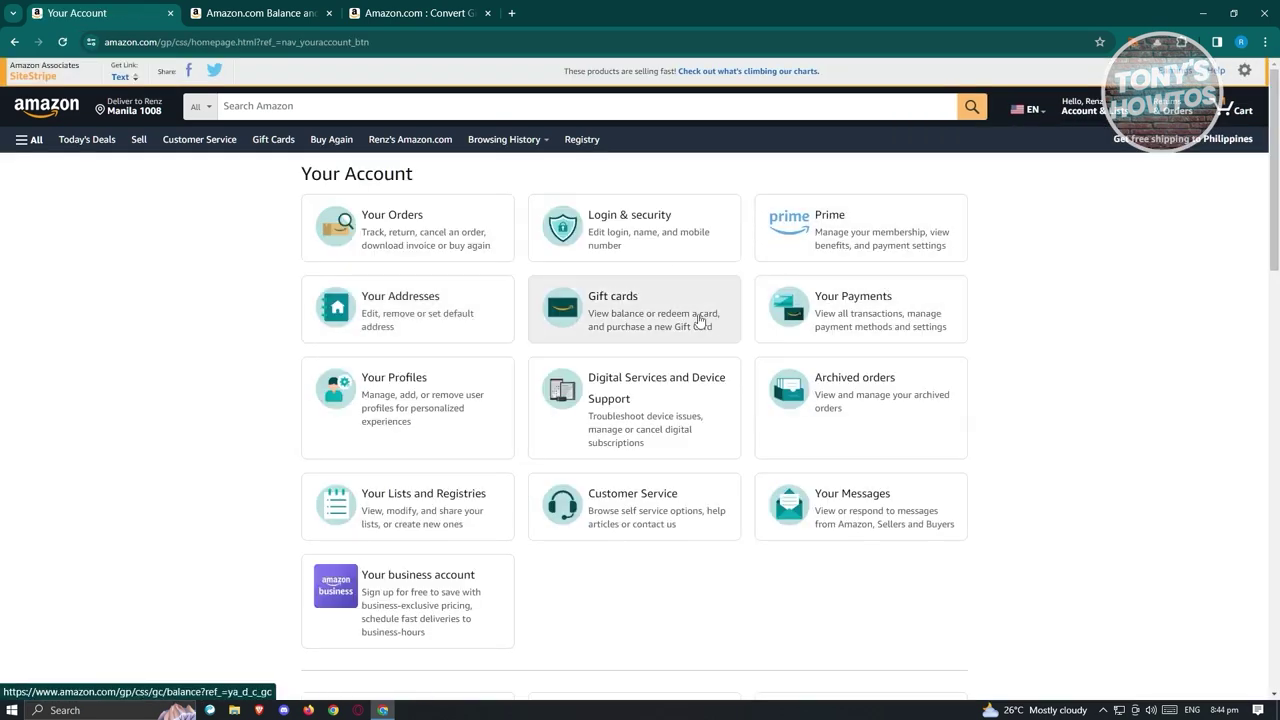
pyautogui.click(699, 320)
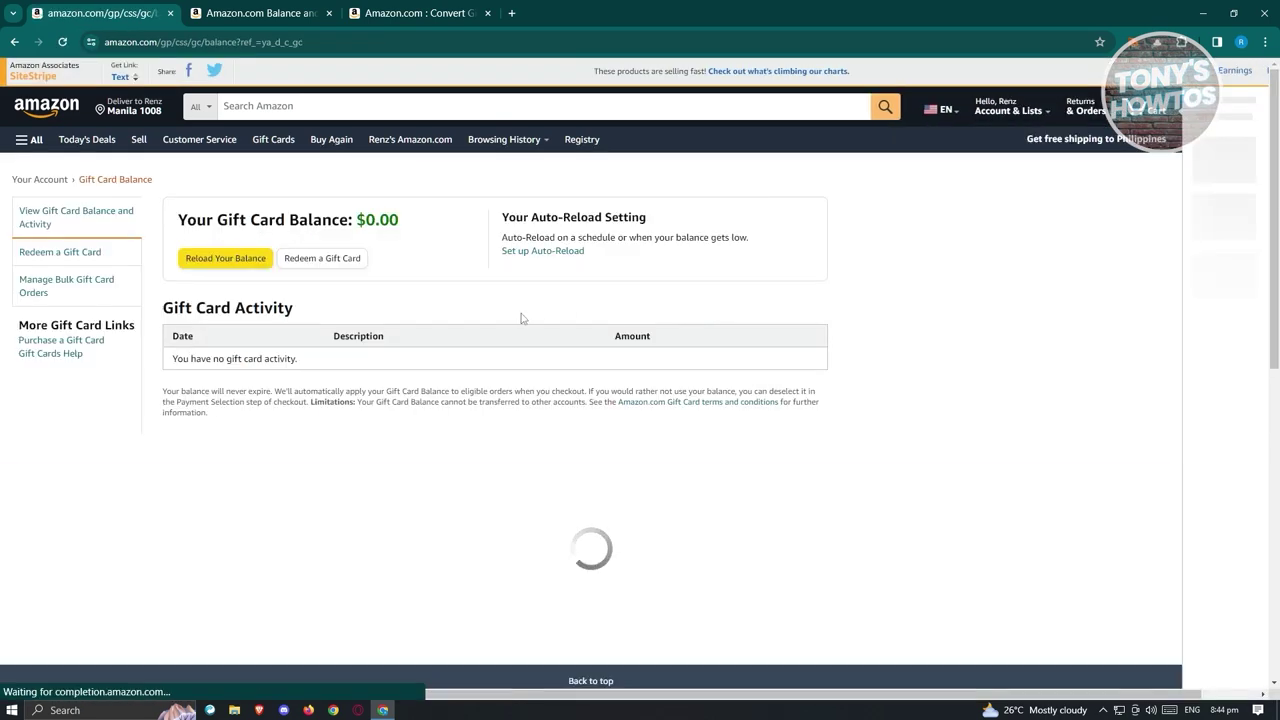
pyautogui.click(346, 263)
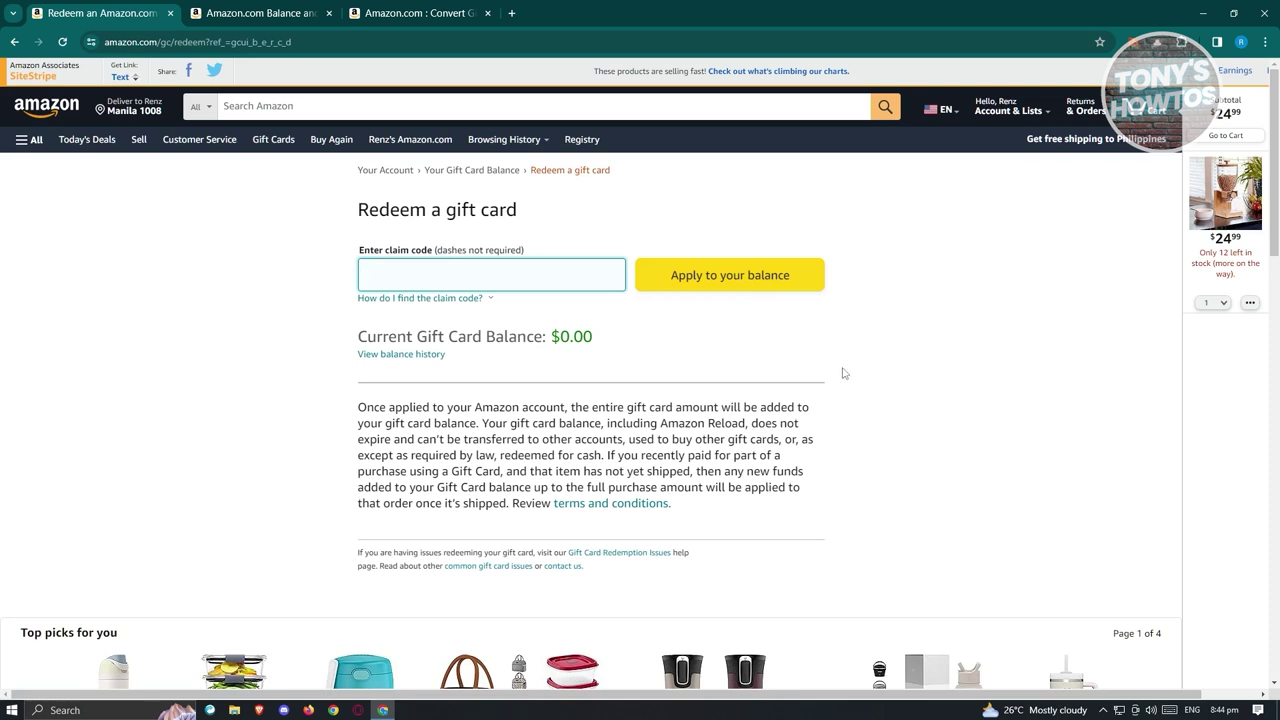
# Switch to the Amazon.com Balance gift card terms tab and scroll to the top of the page.
pyautogui.click(262, 13)
pyautogui.scroll(20, 657, 449)
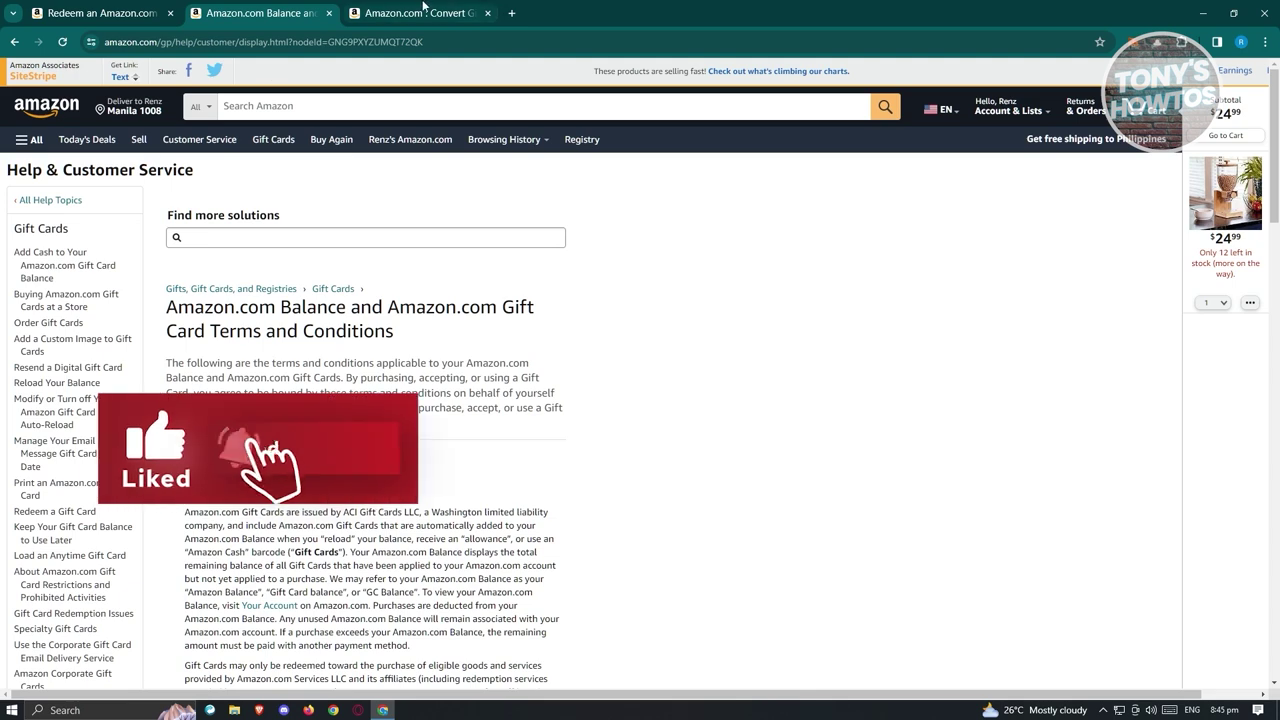
# Switch to the 'Convert Gift Cards To Cash' results tab and browse the listed eGift cards.
pyautogui.click(435, 8)
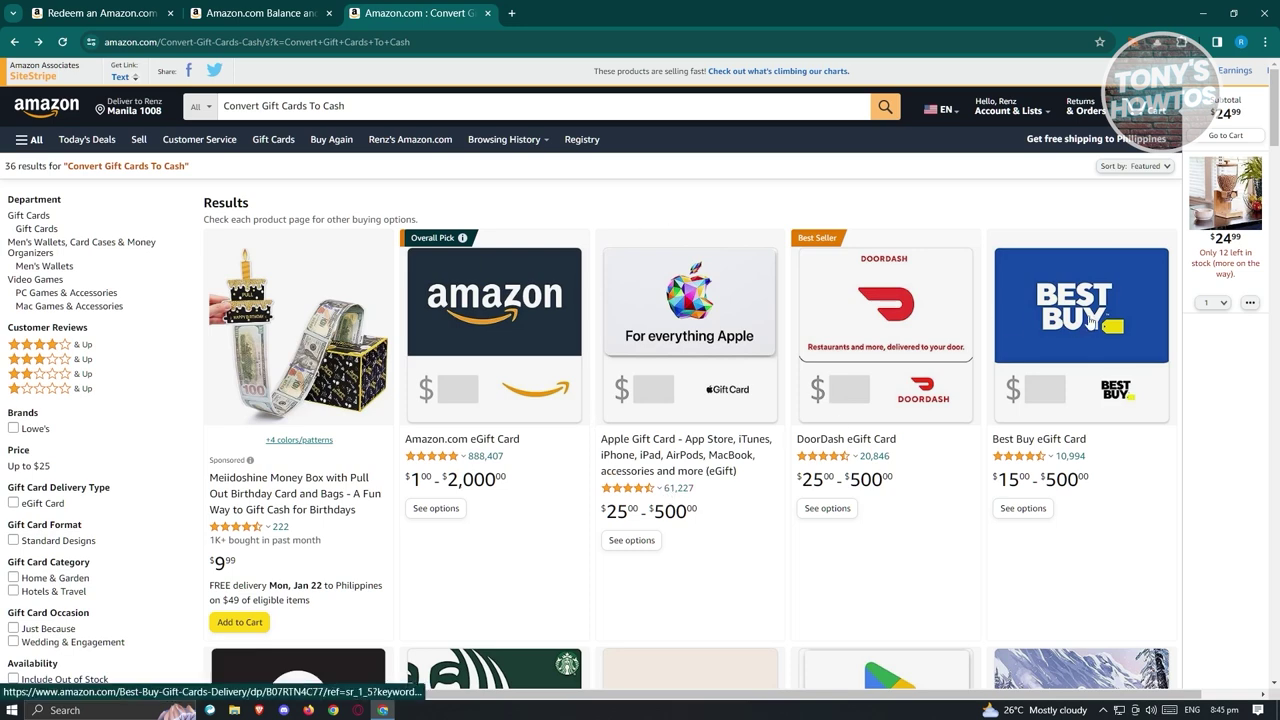
pyautogui.scroll(-2, 888, 510)
pyautogui.scroll(-1, 888, 510)
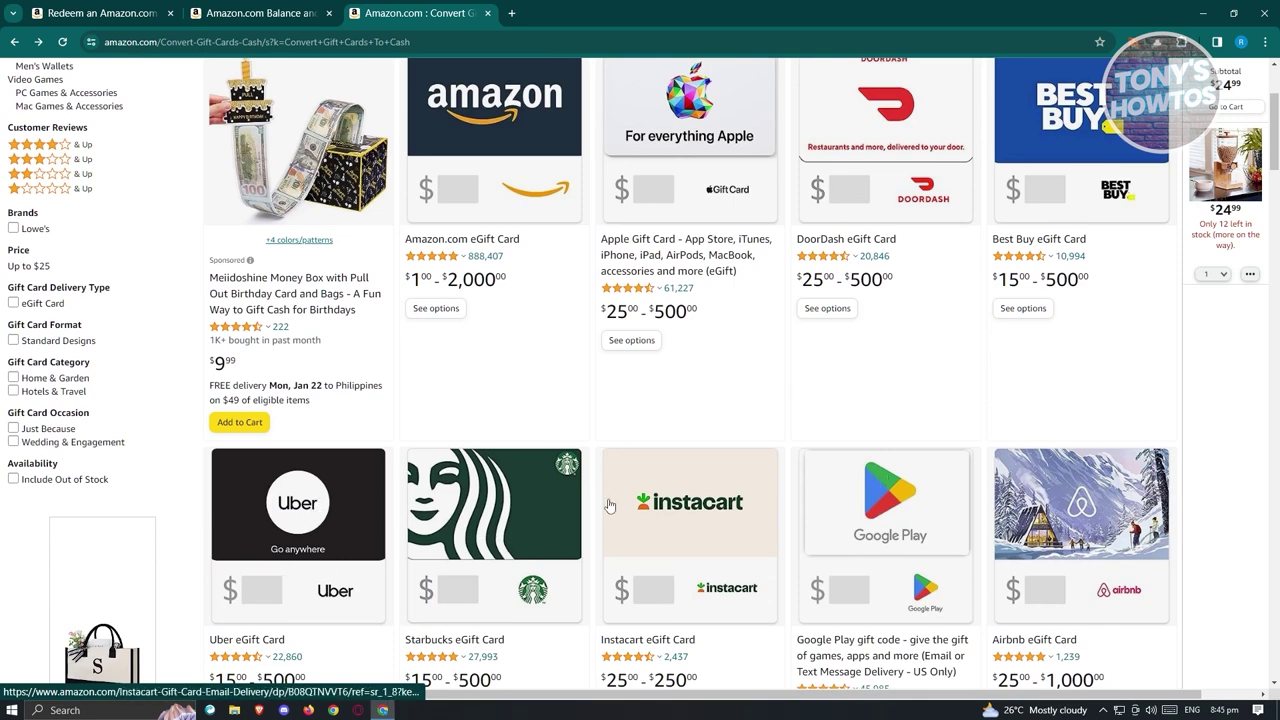
pyautogui.scroll(3, 641, 521)
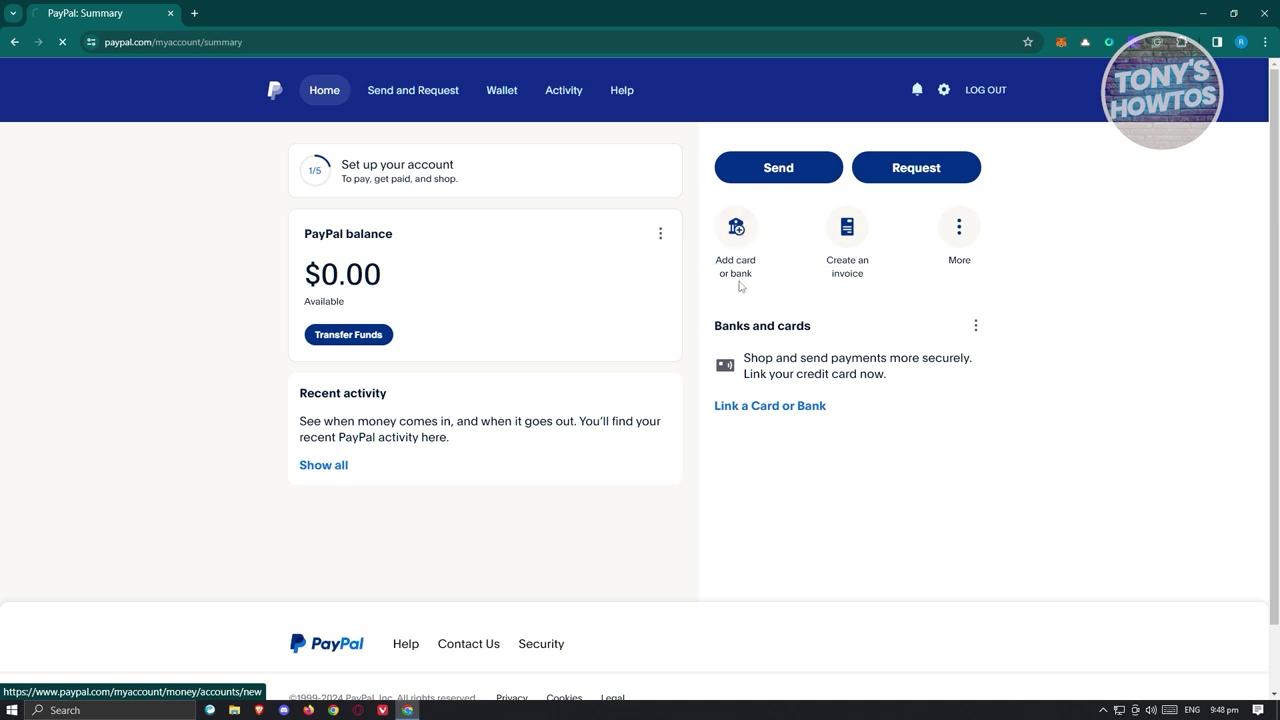
# Start linking a credit card from Add card or bank, then close the blank card form.
pyautogui.click(738, 282)
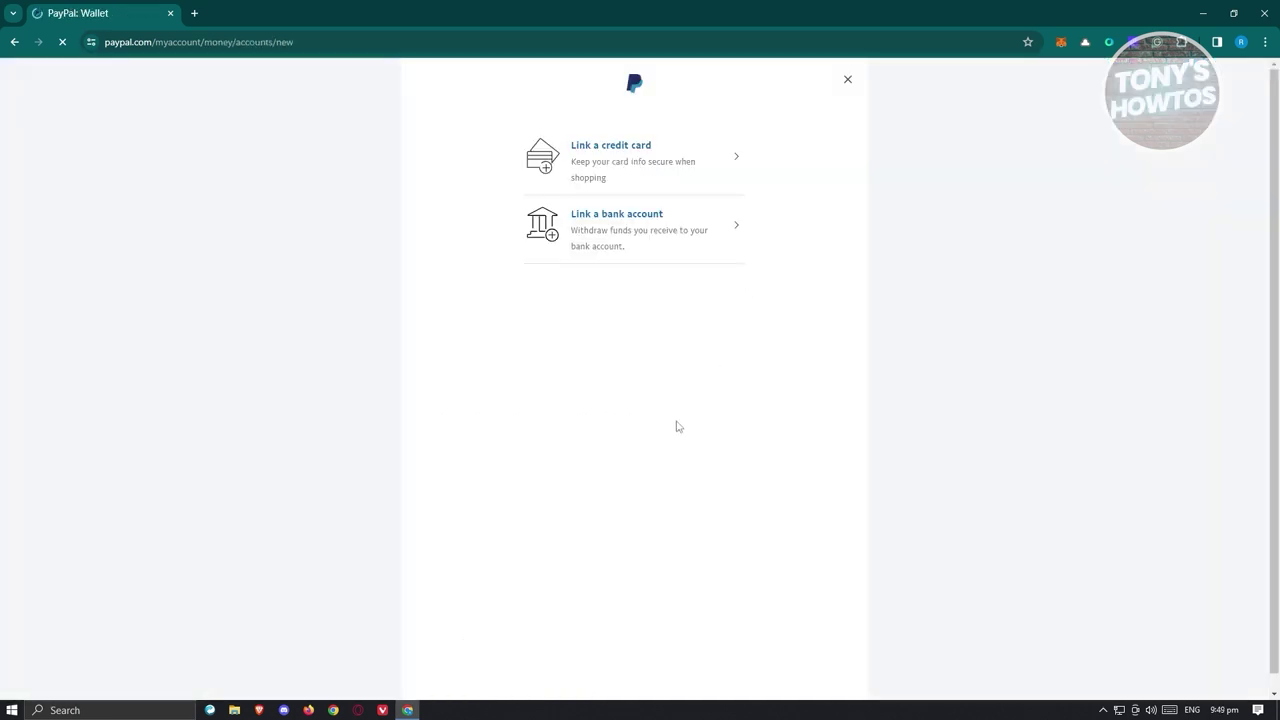
pyautogui.click(586, 170)
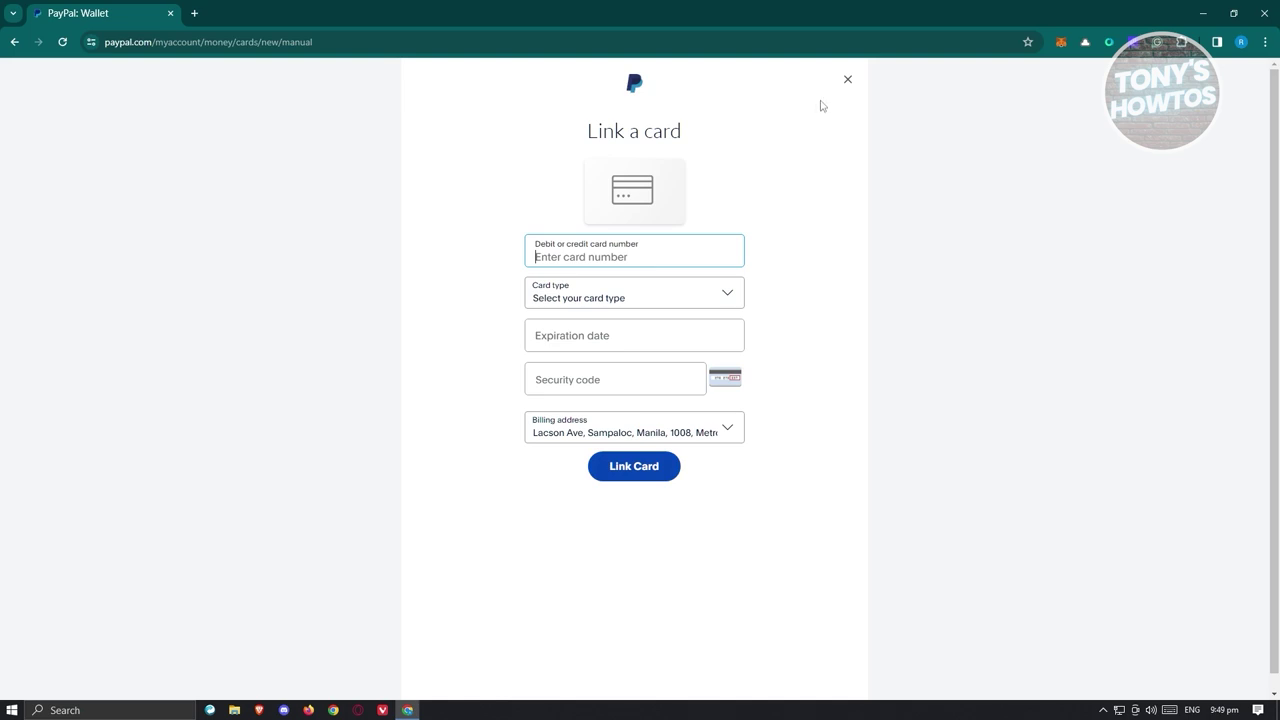
pyautogui.click(851, 88)
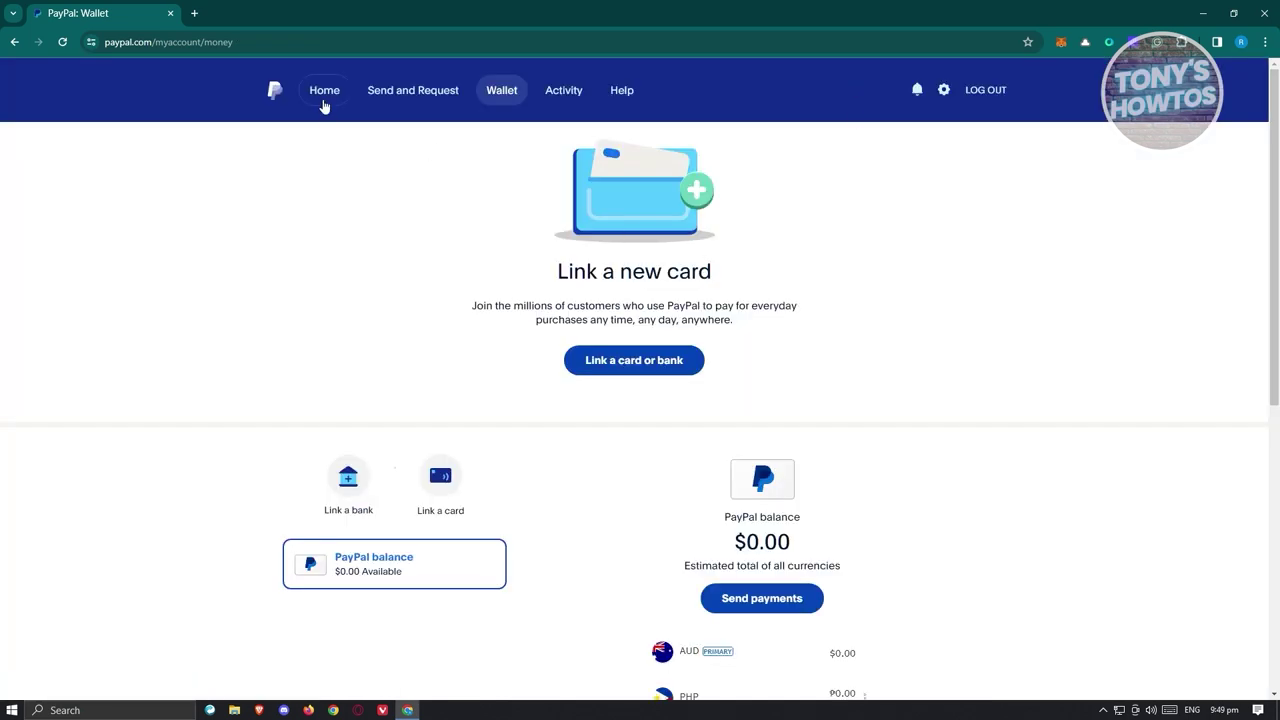
# Go back to the PayPal Home summary page showing the $0.00 balance.
pyautogui.click(324, 105)
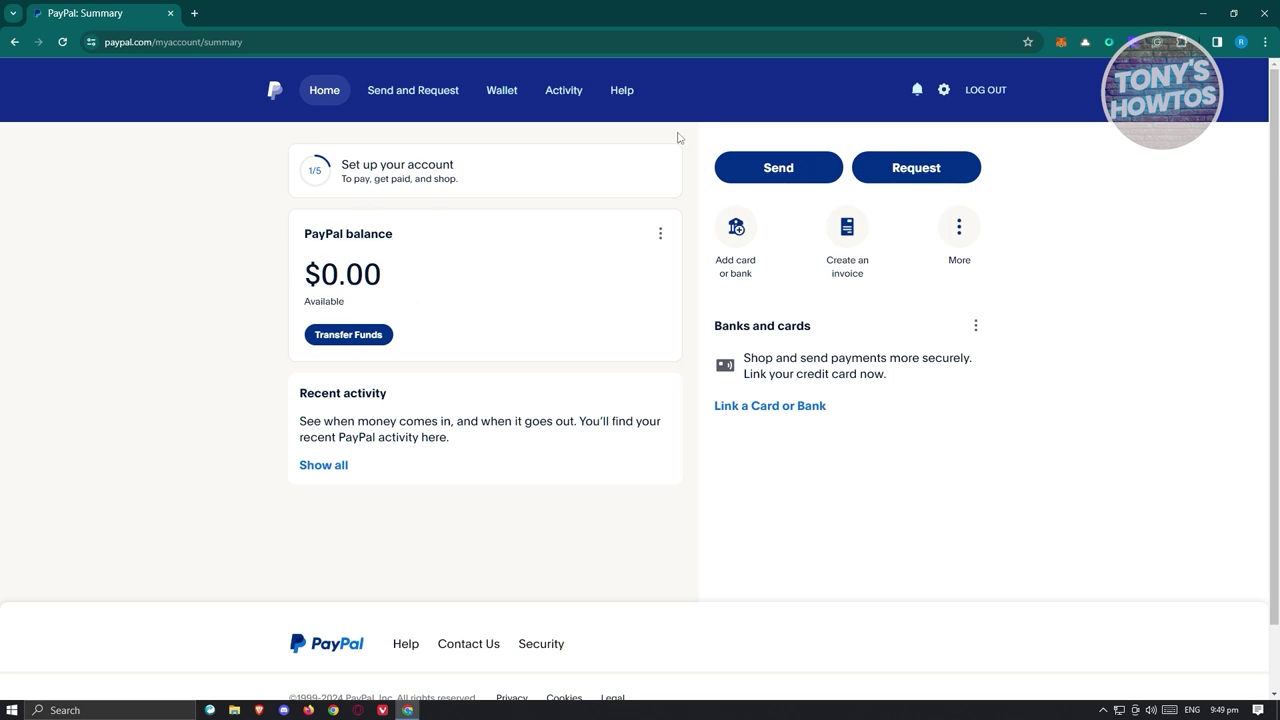
# Start a payment to the customer's email address and enter the $10.00 AUD amount.
pyautogui.click(800, 178)
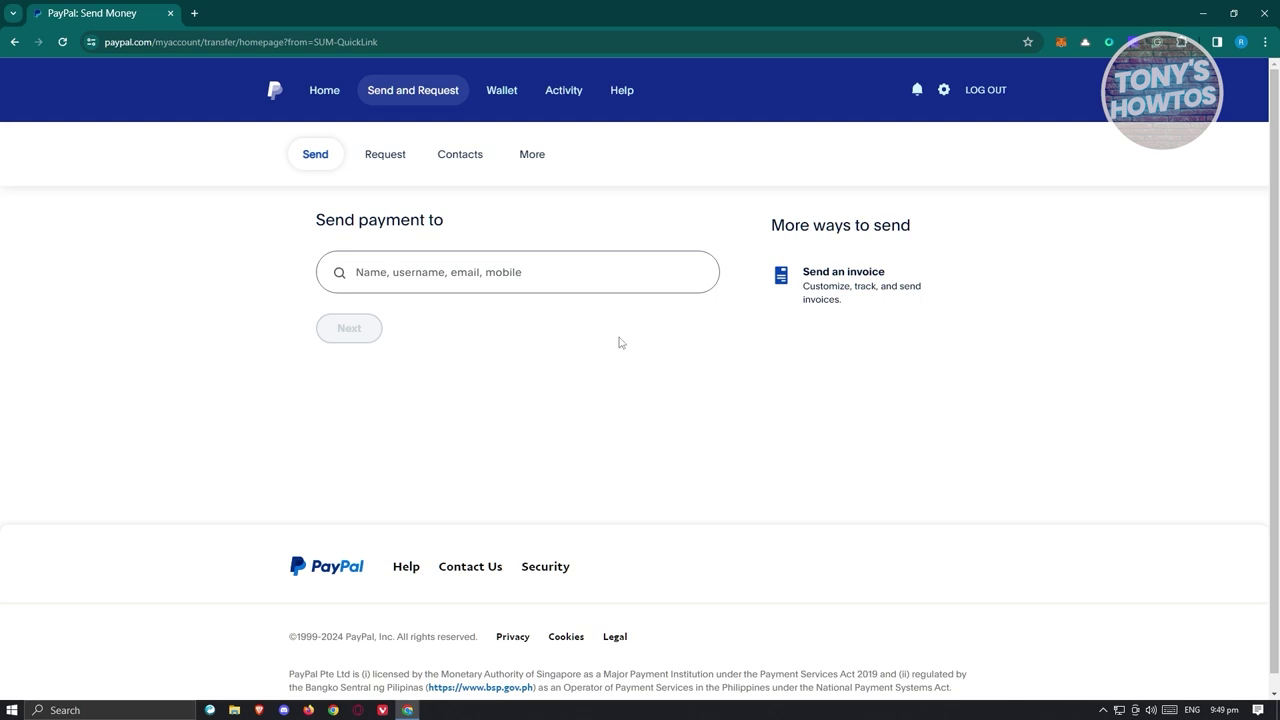
pyautogui.click(634, 285)
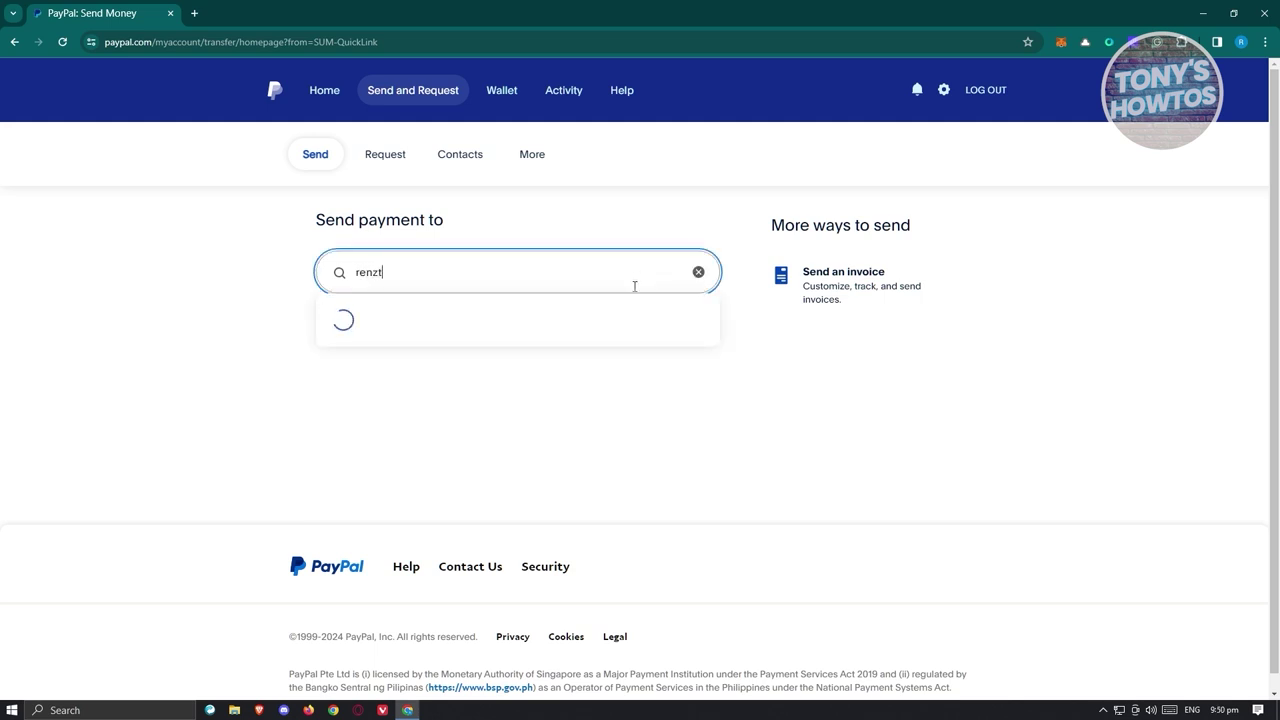
pyautogui.click(563, 322)
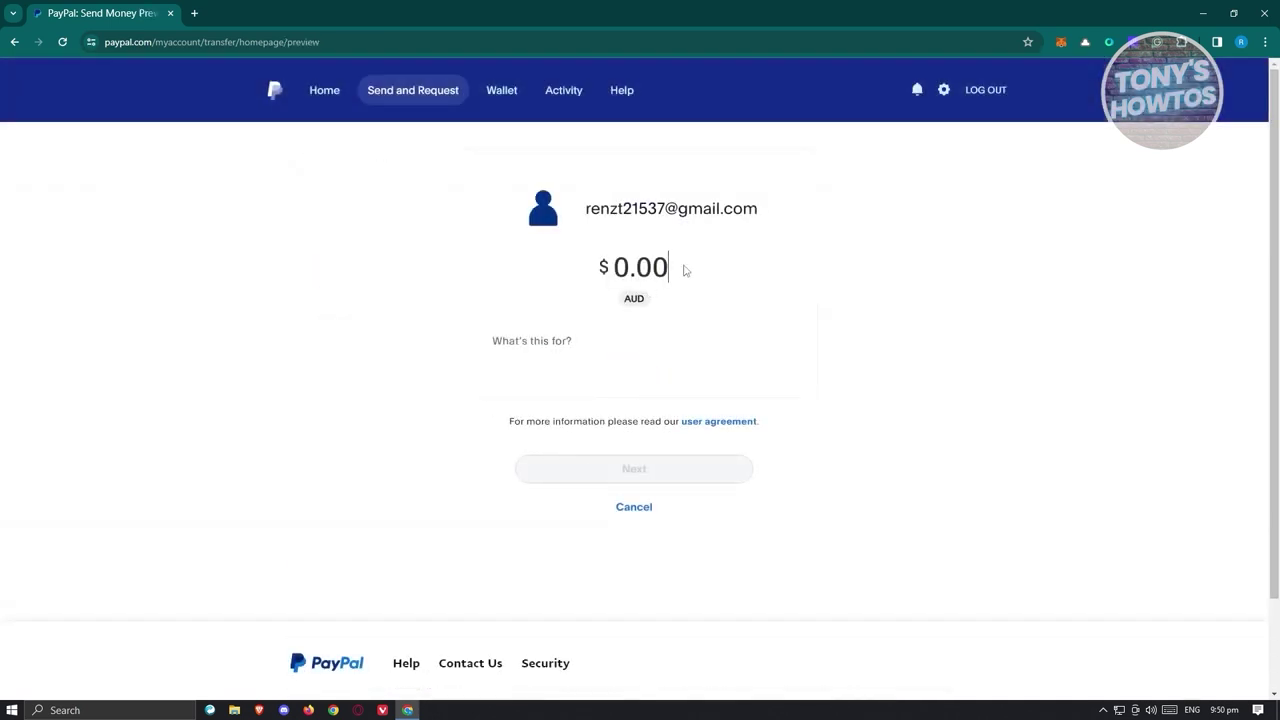
pyautogui.write('1000')
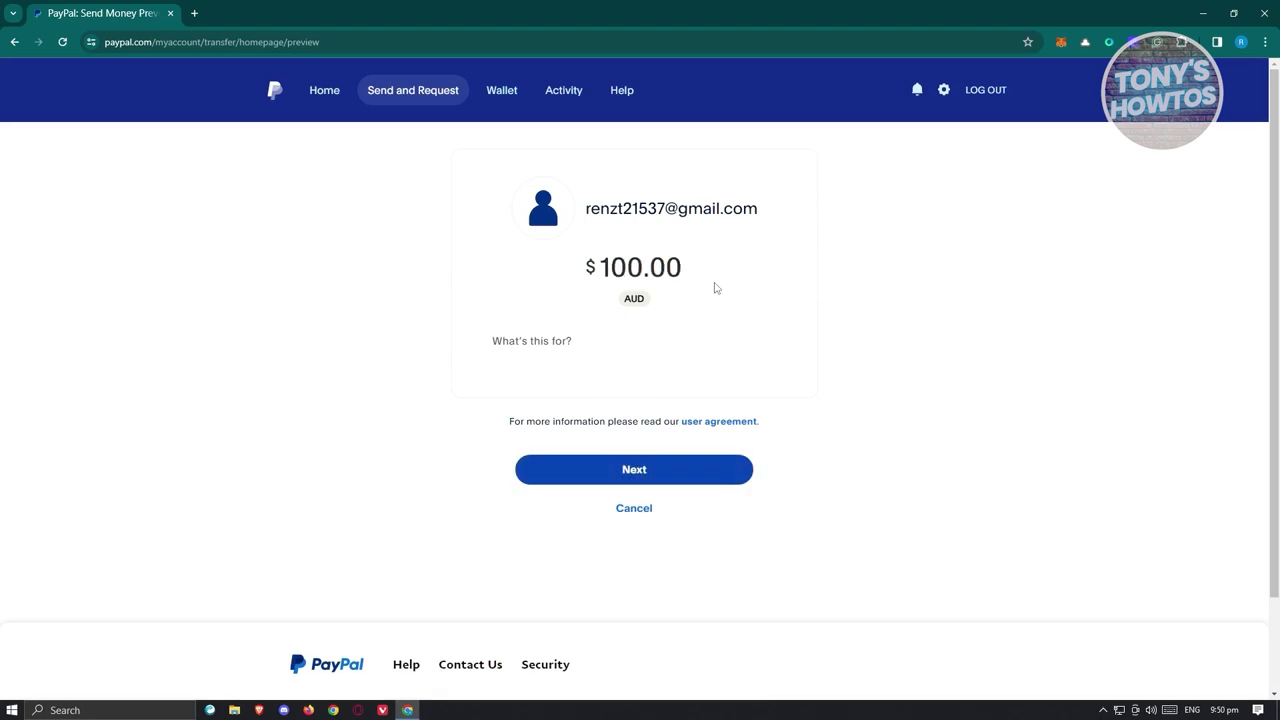
pyautogui.press('BackSpace')
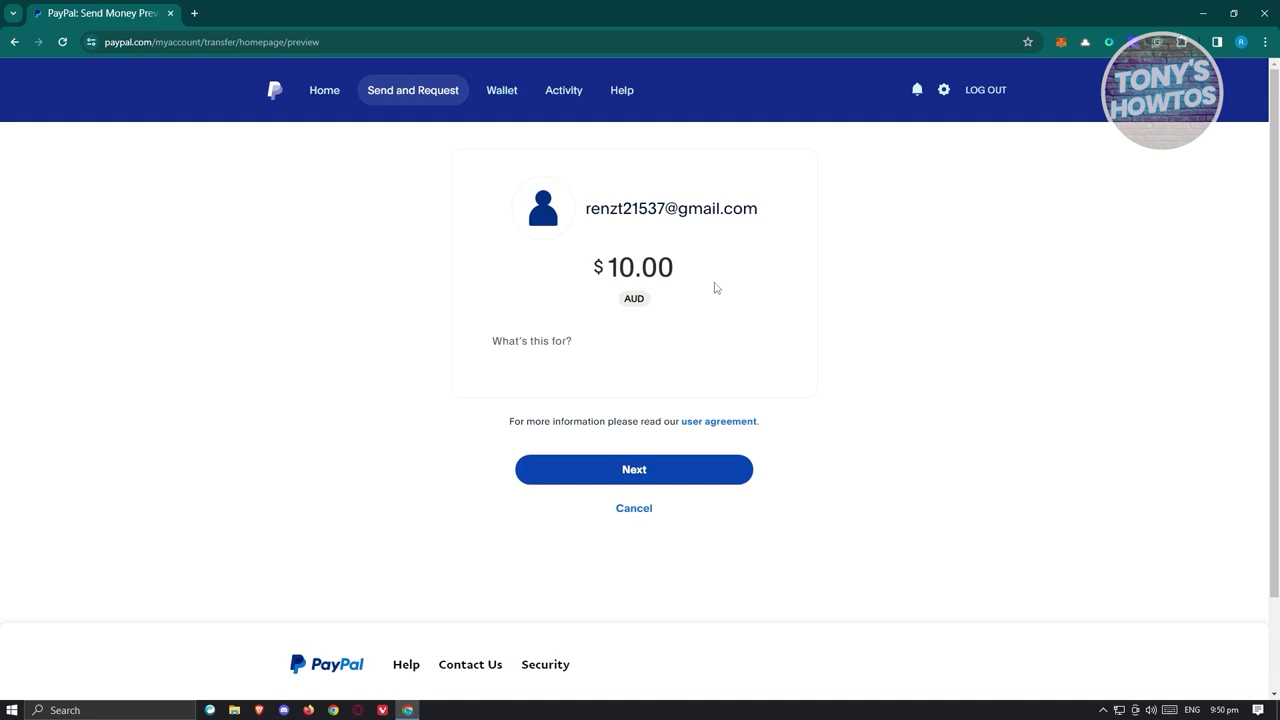
# Add the note 'hey here some funds' to the payment and continue.
pyautogui.click(567, 347)
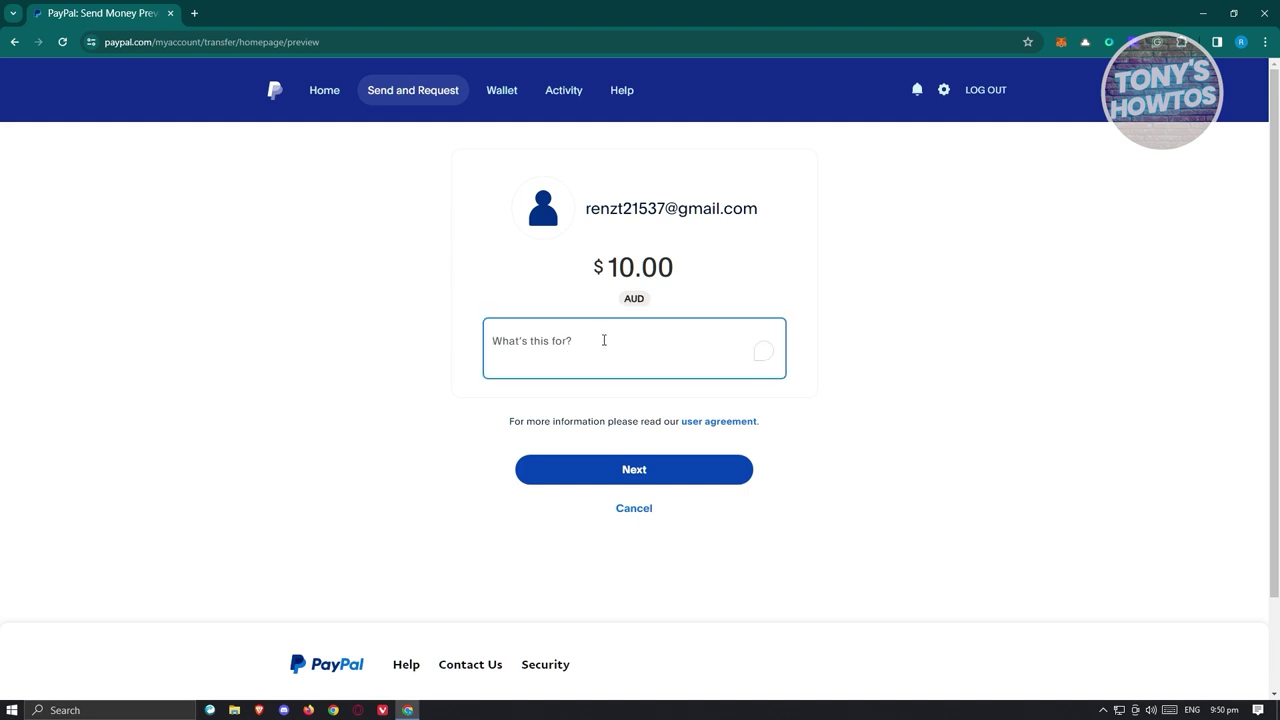
pyautogui.write('hey ')
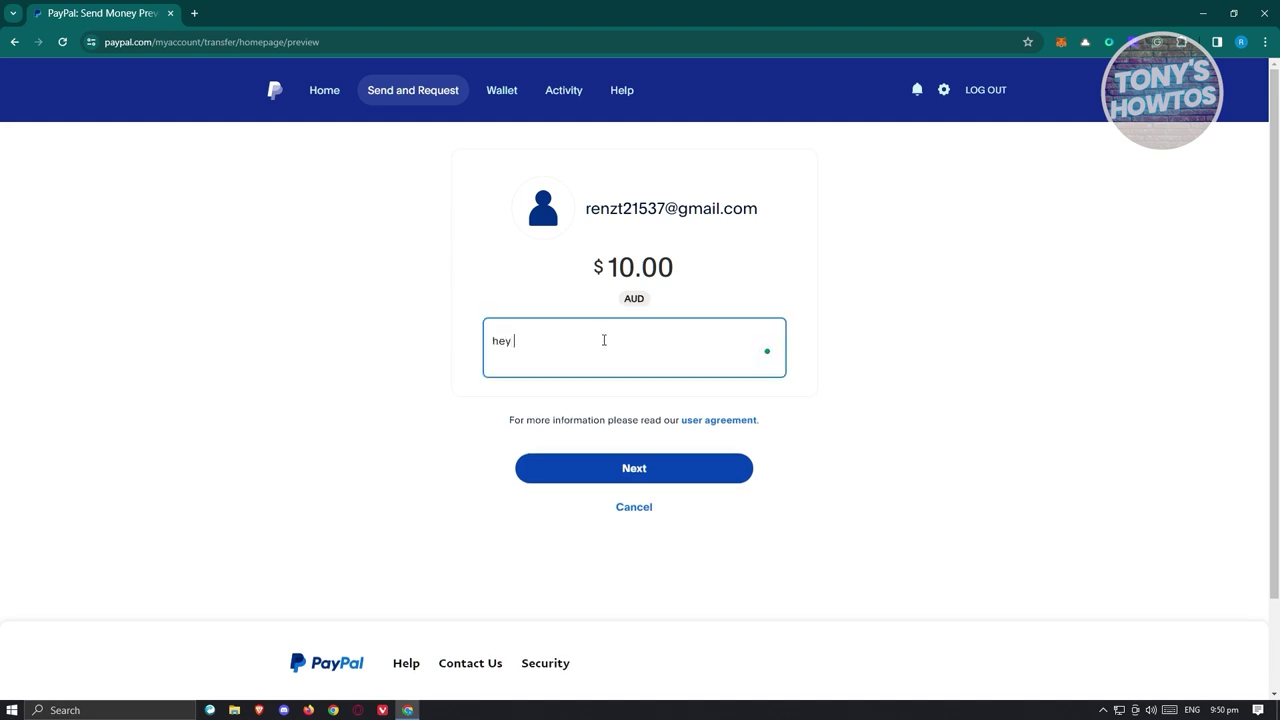
pyautogui.write('here some funds')
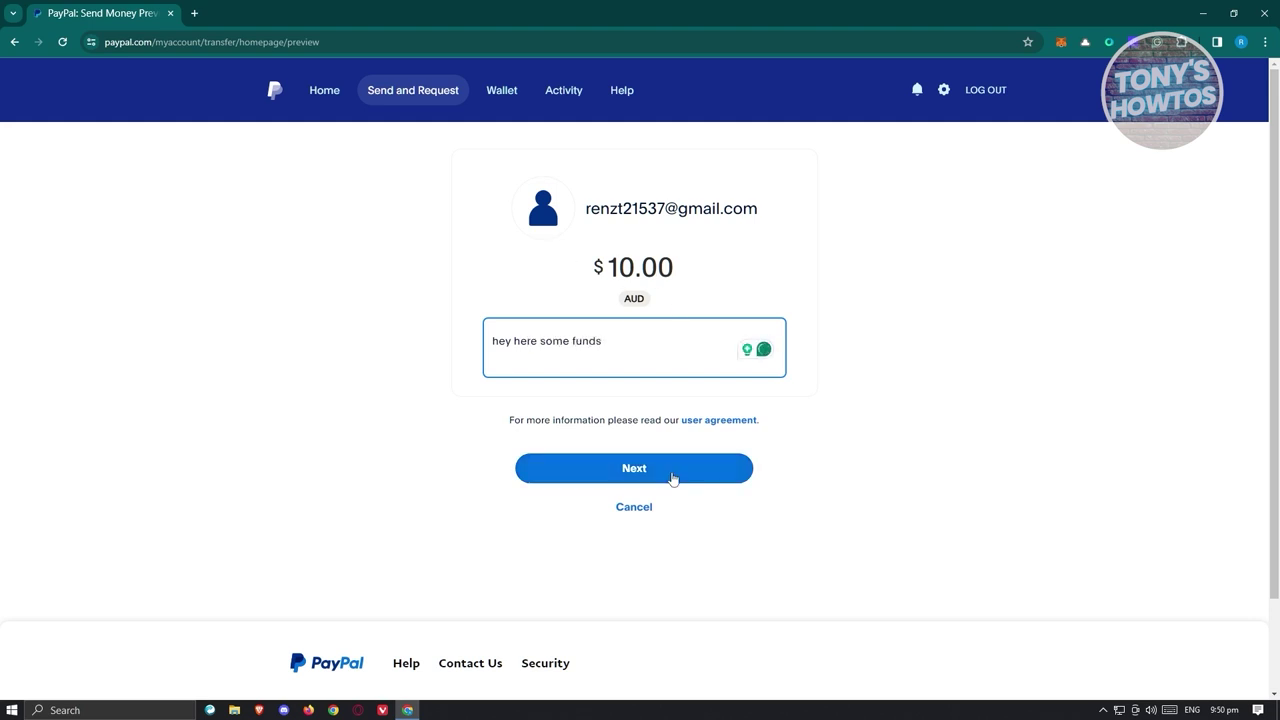
pyautogui.click(705, 476)
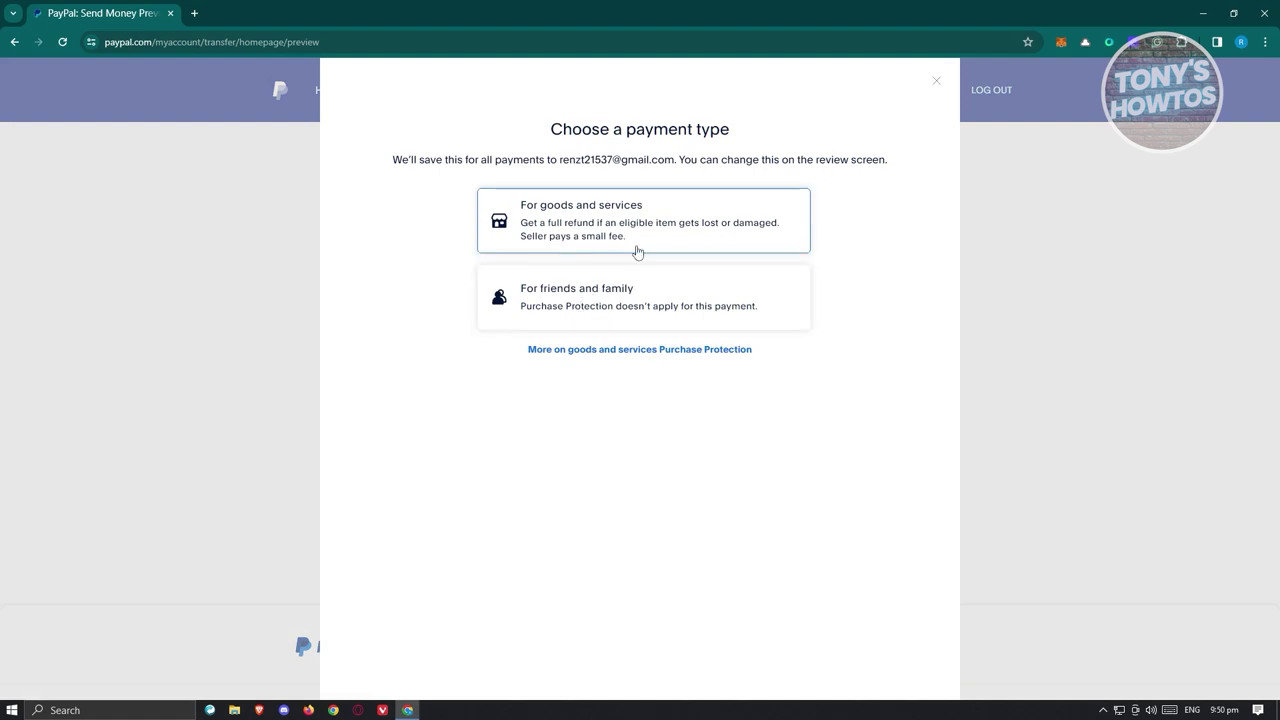
# Choose 'For friends and family' as the payment type, then dismiss the Link a payment method prompt.
pyautogui.click(641, 300)
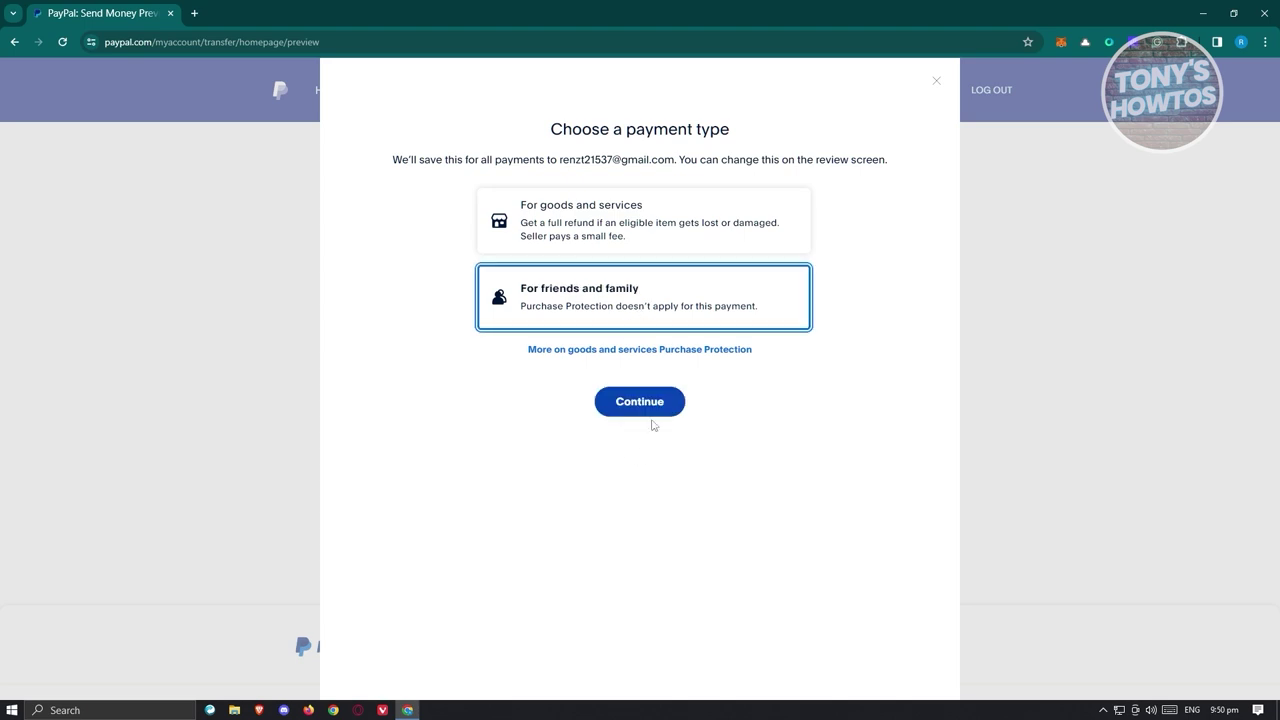
pyautogui.click(653, 410)
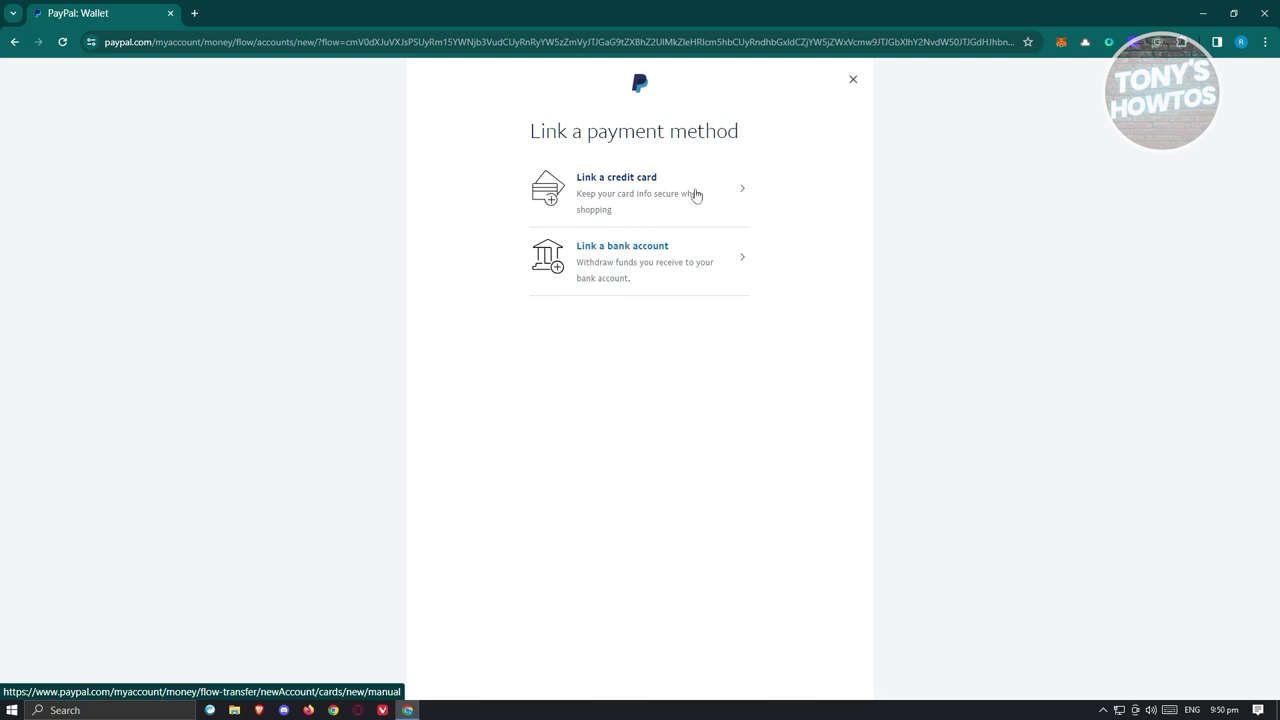
pyautogui.click(853, 79)
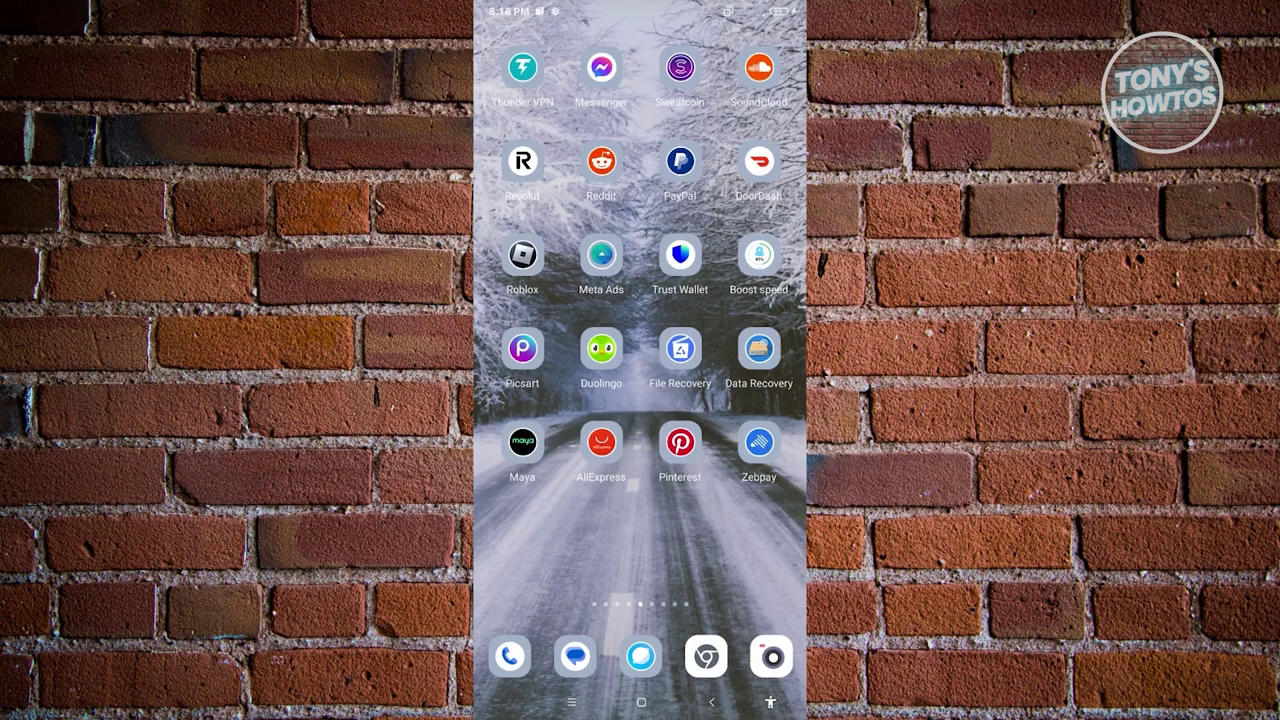
# In the PayPal app, search Help for 'account number' and open 'What is my PayPal account number?'.
pyautogui.click(680, 161)
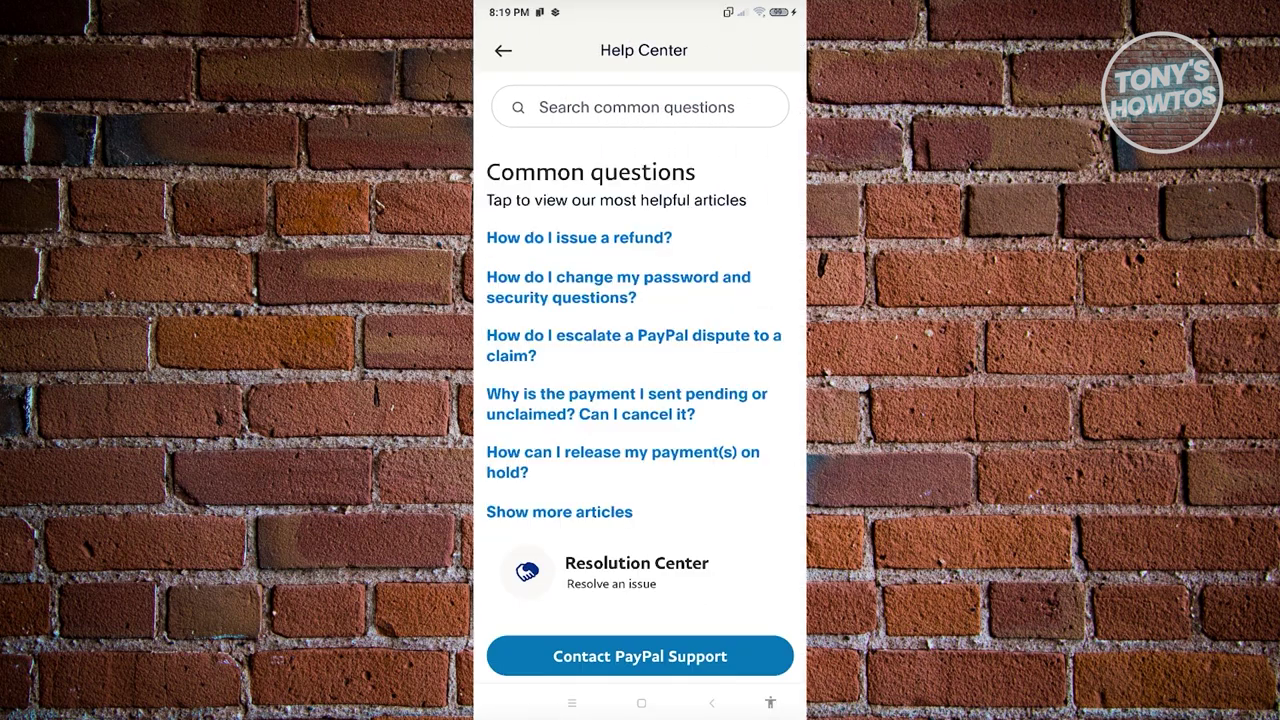
pyautogui.click(640, 107)
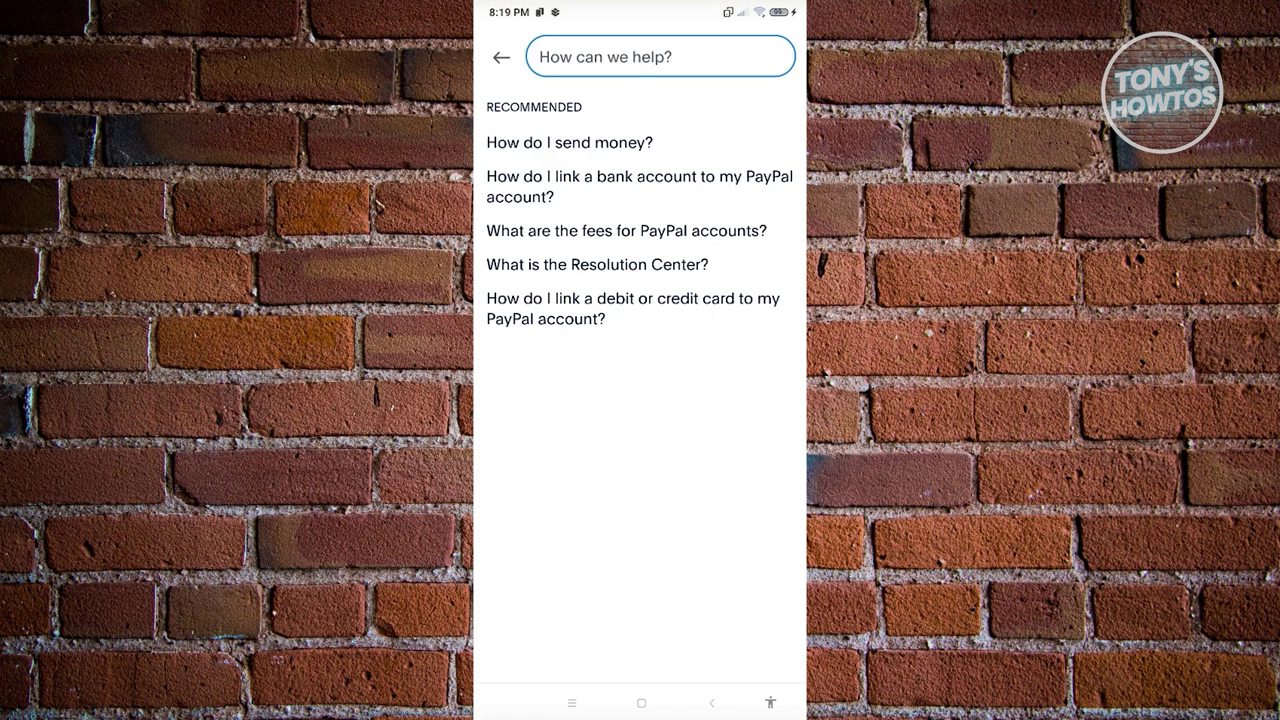
pyautogui.write('ac')
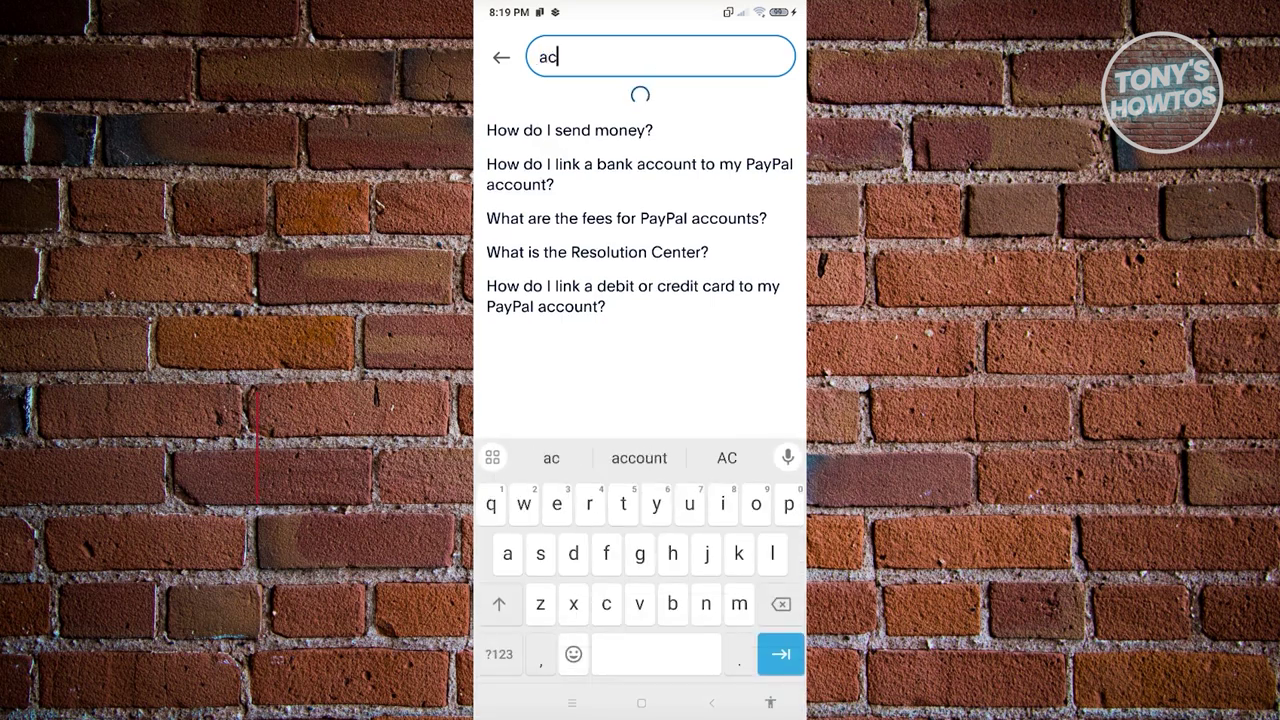
pyautogui.write('count nu')
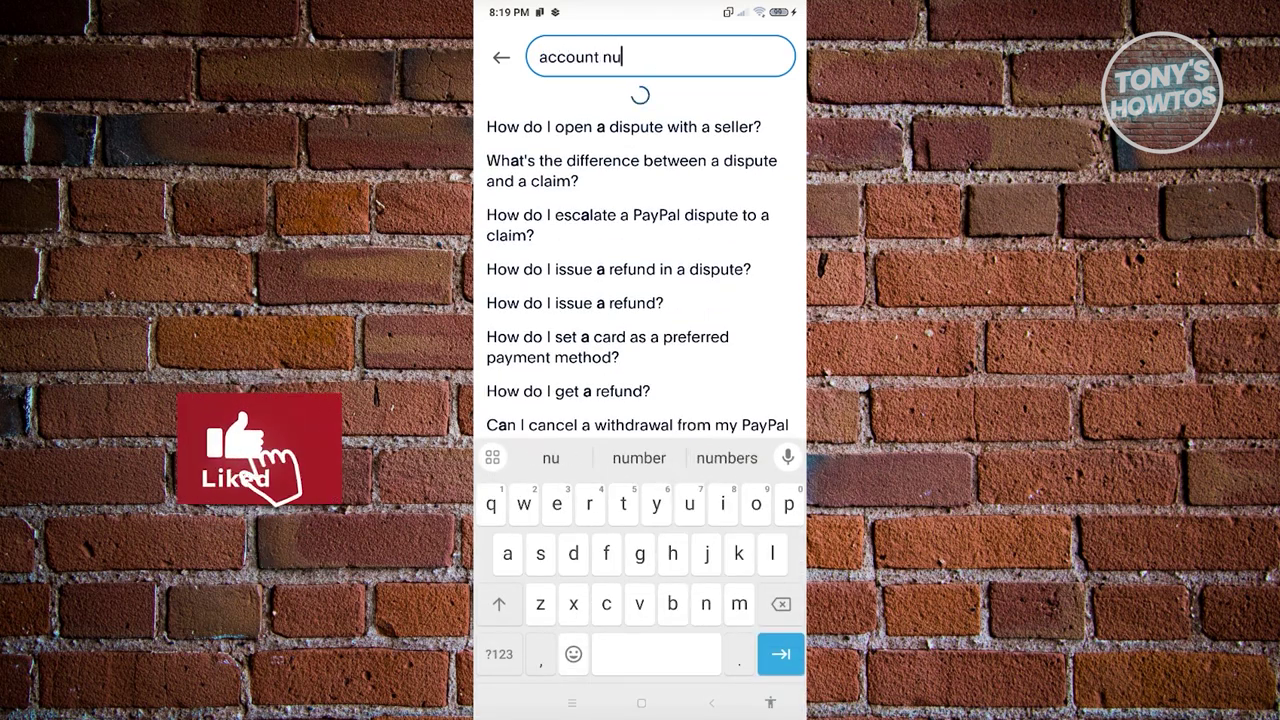
pyautogui.write('mber')
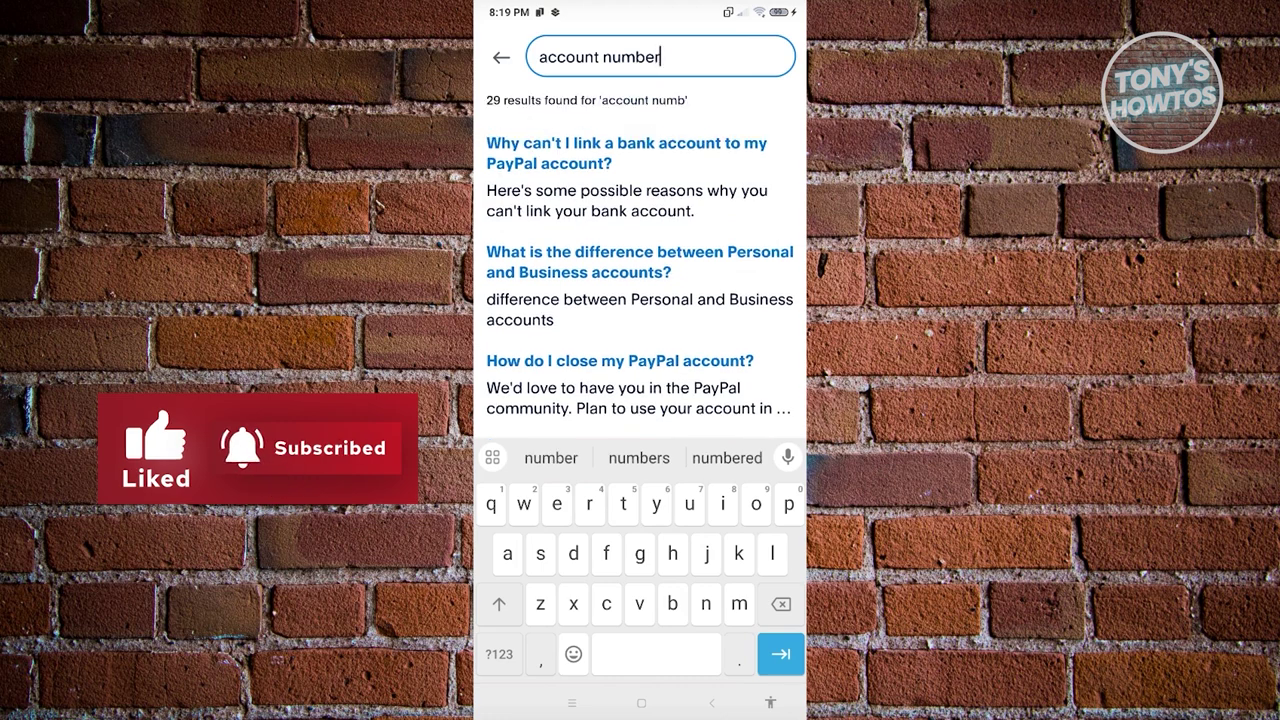
pyautogui.press('Return')
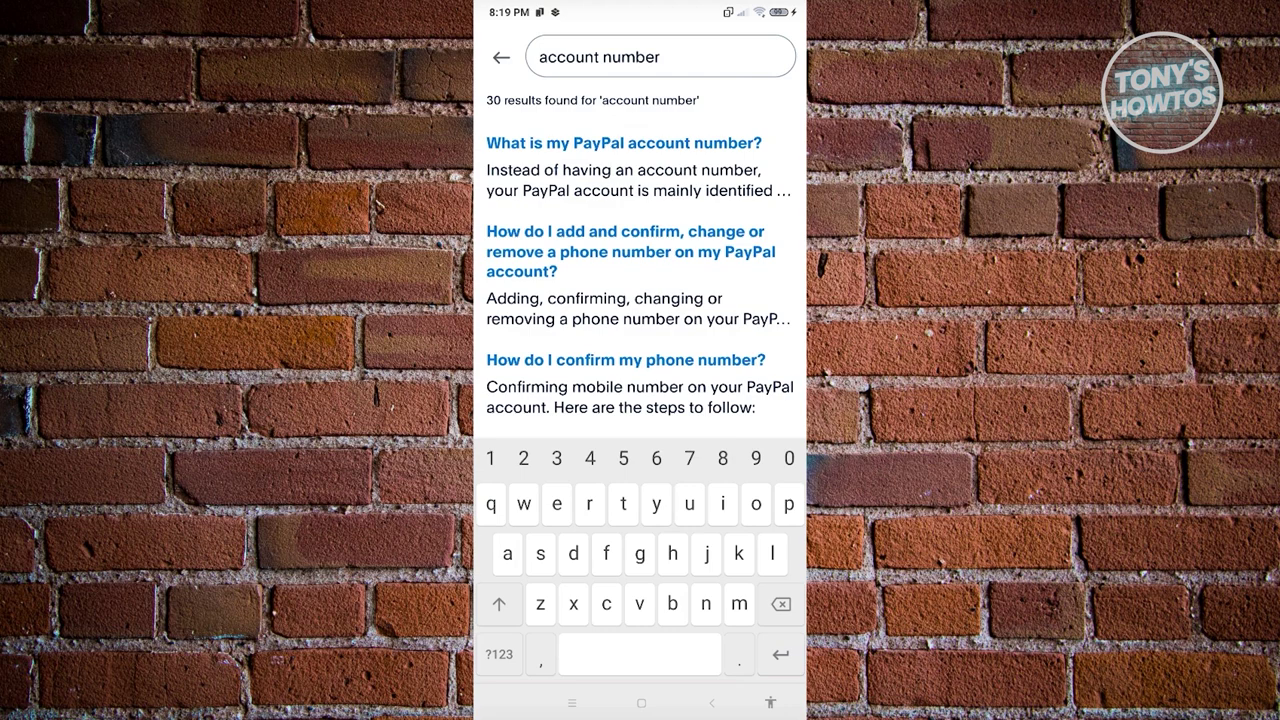
pyautogui.click(623, 143)
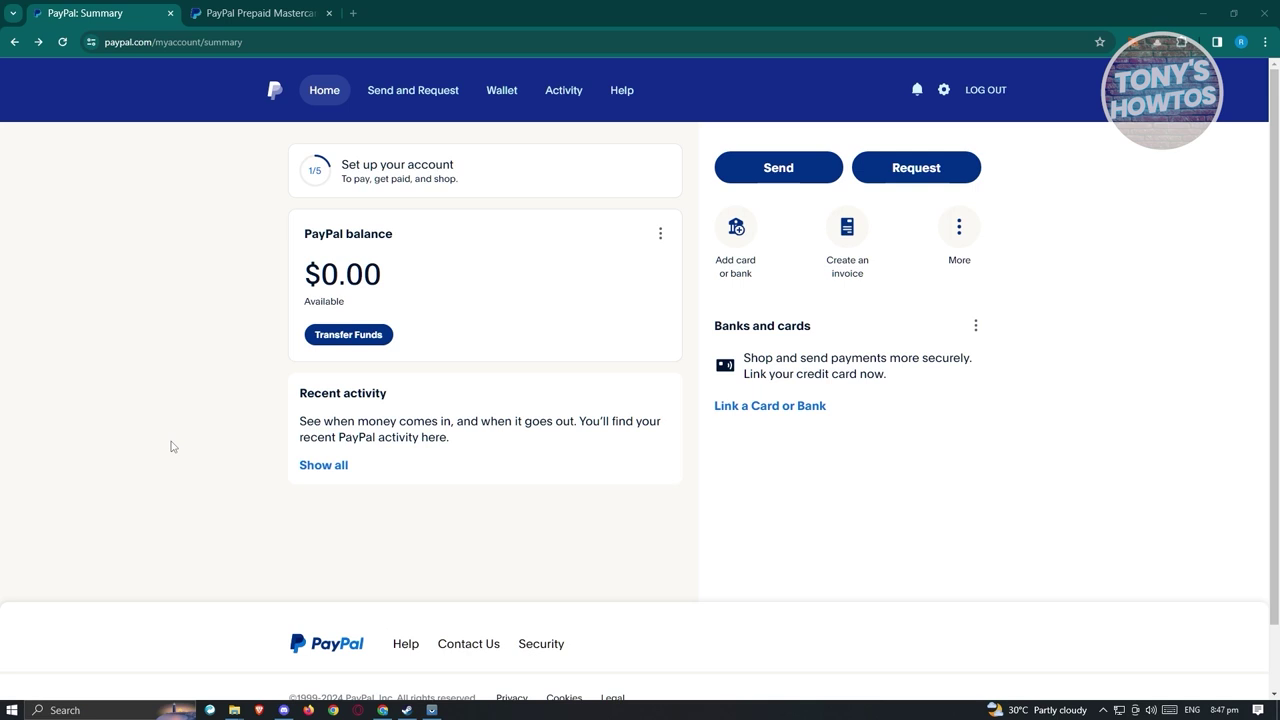
# Switch to the PayPal Prepaid Mastercard tab and choose to order a prepaid card.
pyautogui.hotkey('ctrl', 'Tab')
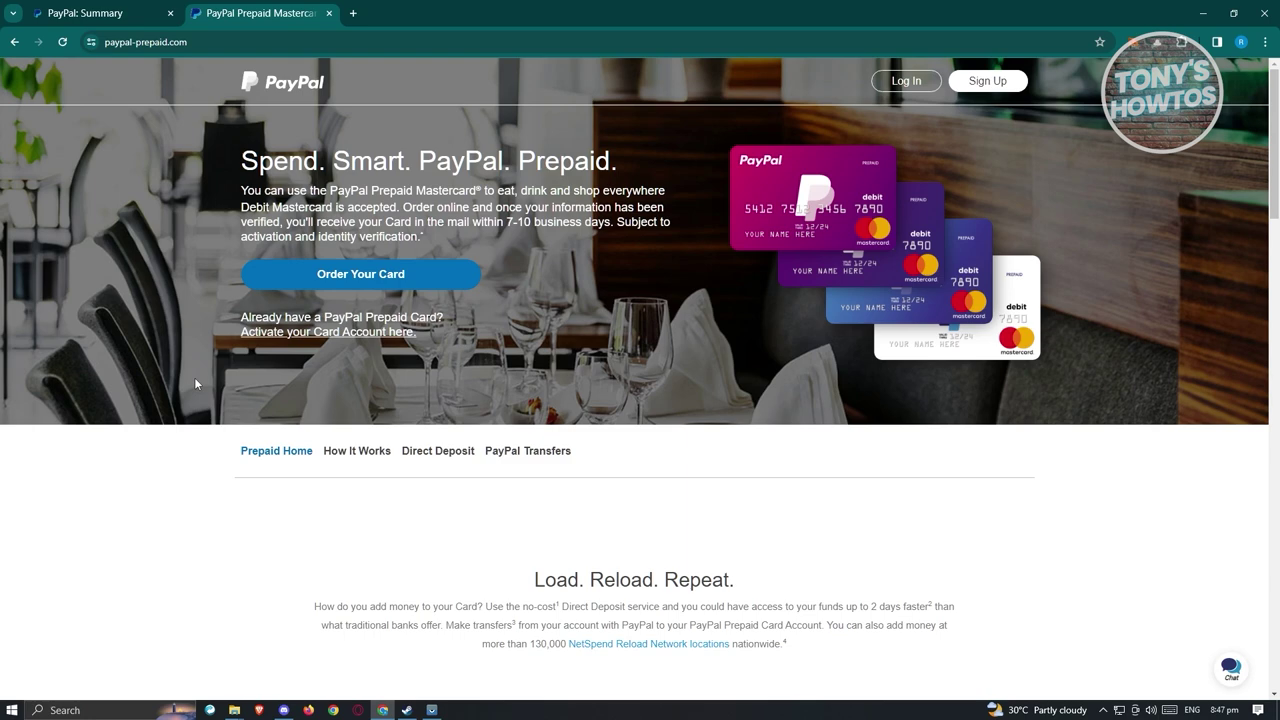
pyautogui.click(422, 286)
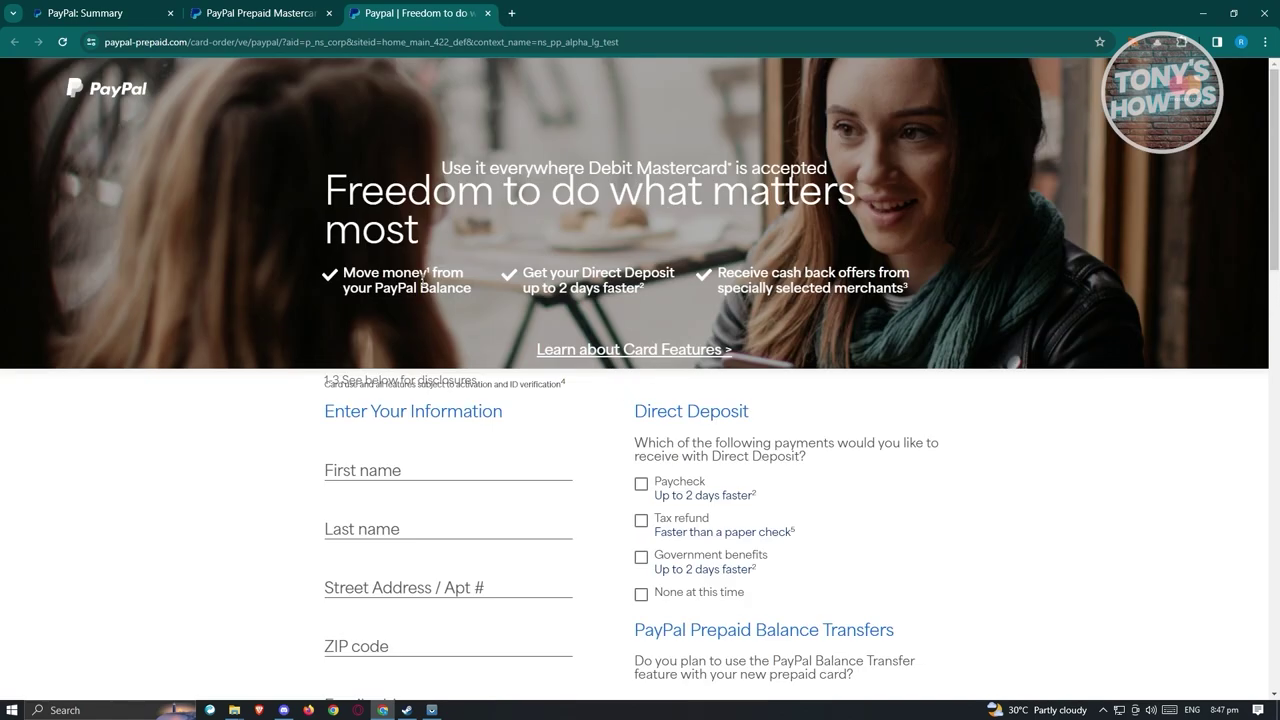
# Review the prepaid card order form, then return to the PayPal Prepaid Mastercard tab.
pyautogui.scroll(-2, 596, 360)
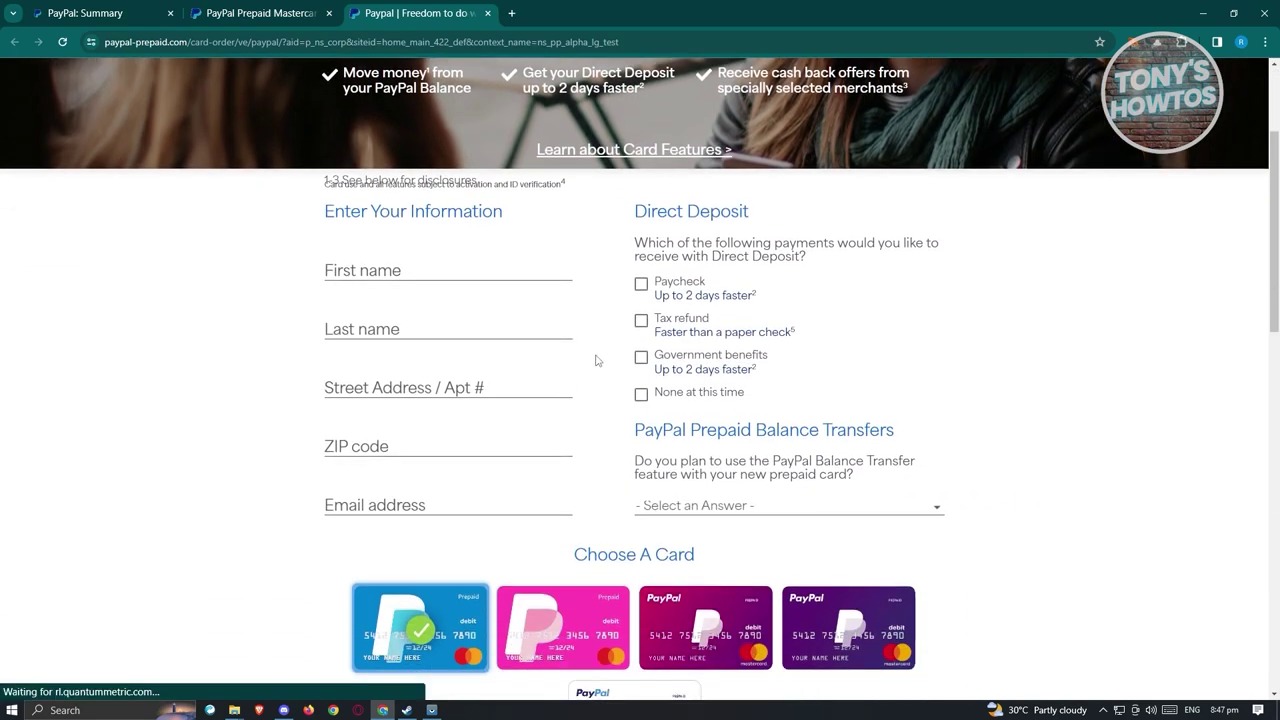
pyautogui.scroll(-1, 602, 342)
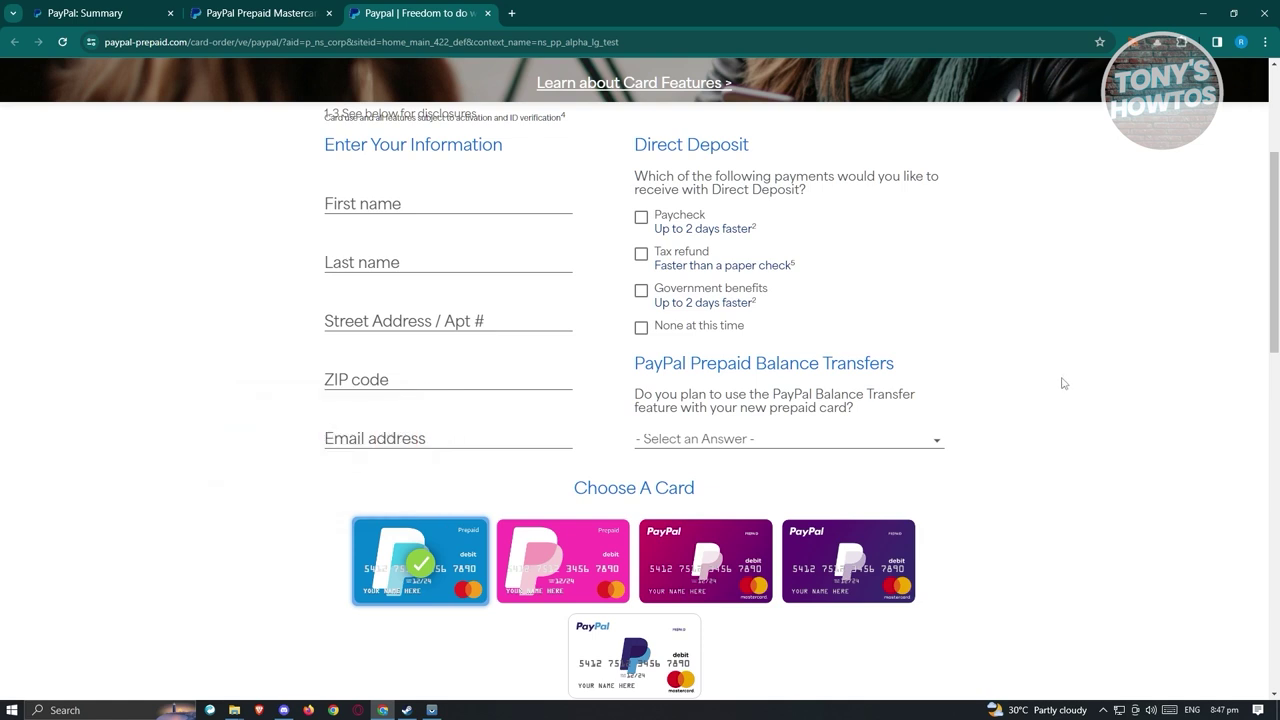
pyautogui.scroll(-1, 1027, 376)
pyautogui.scroll(-3, 1027, 376)
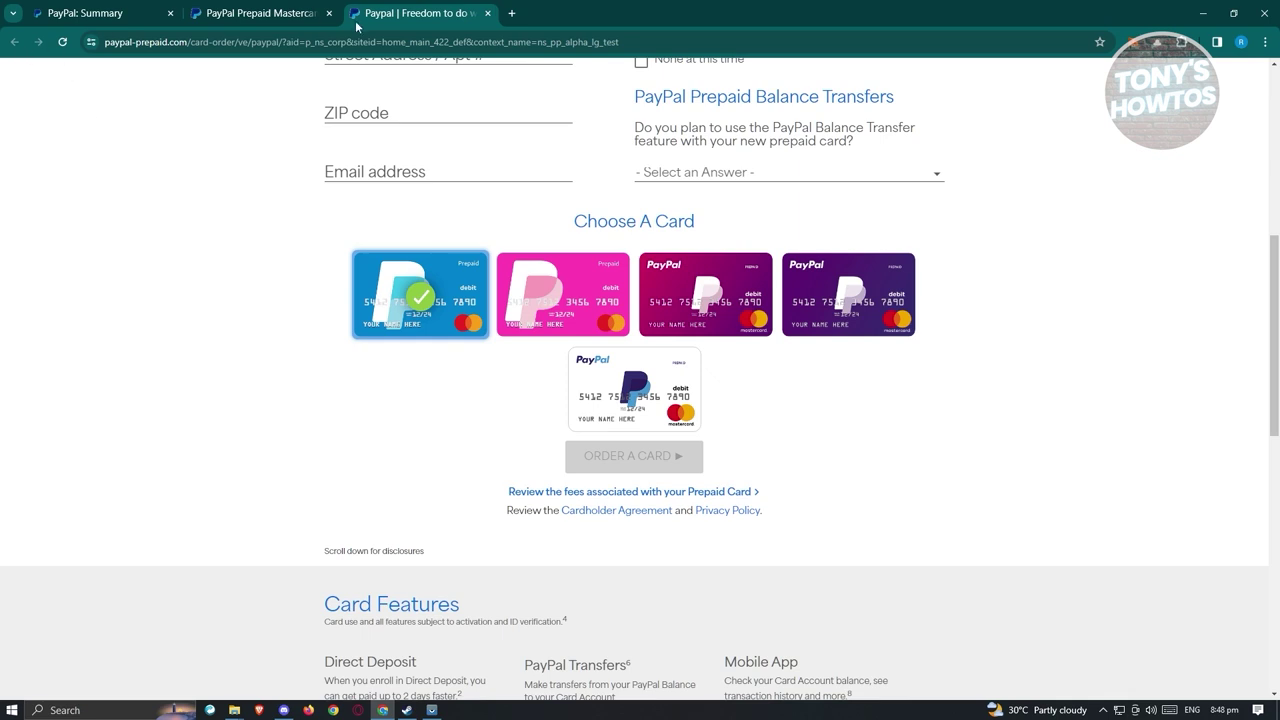
pyautogui.scroll(3, 950, 335)
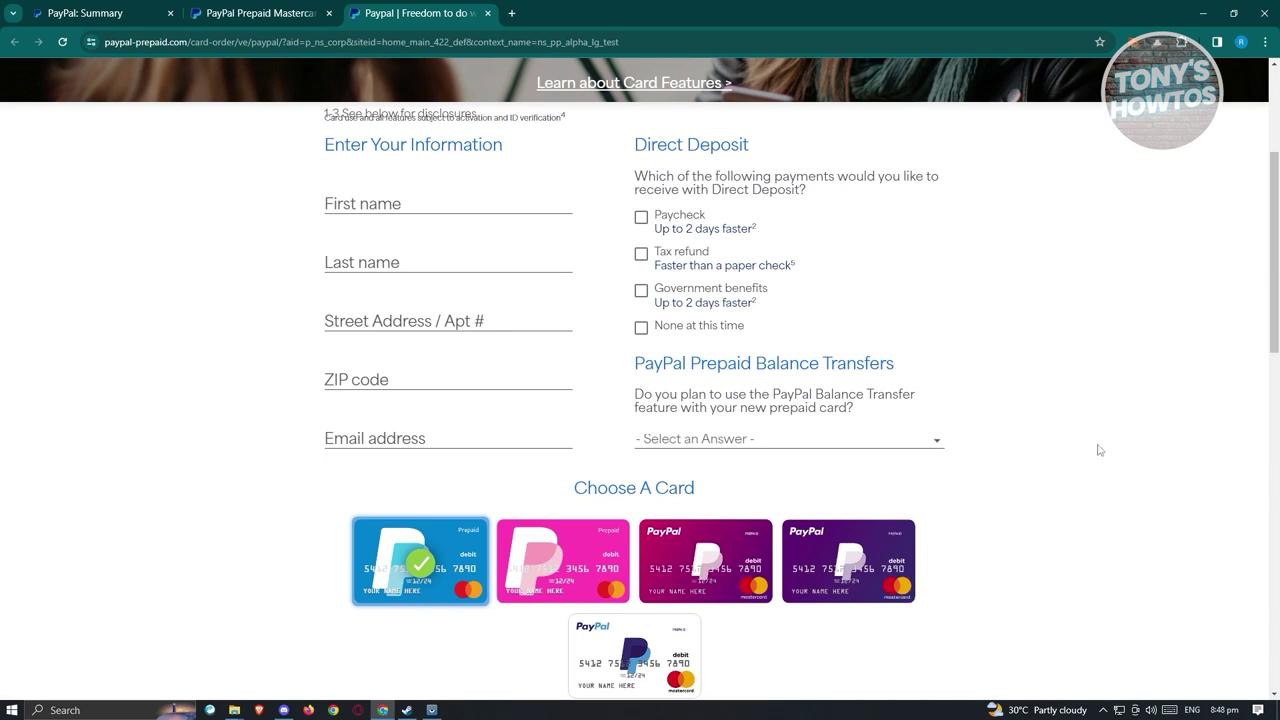
pyautogui.click(280, 8)
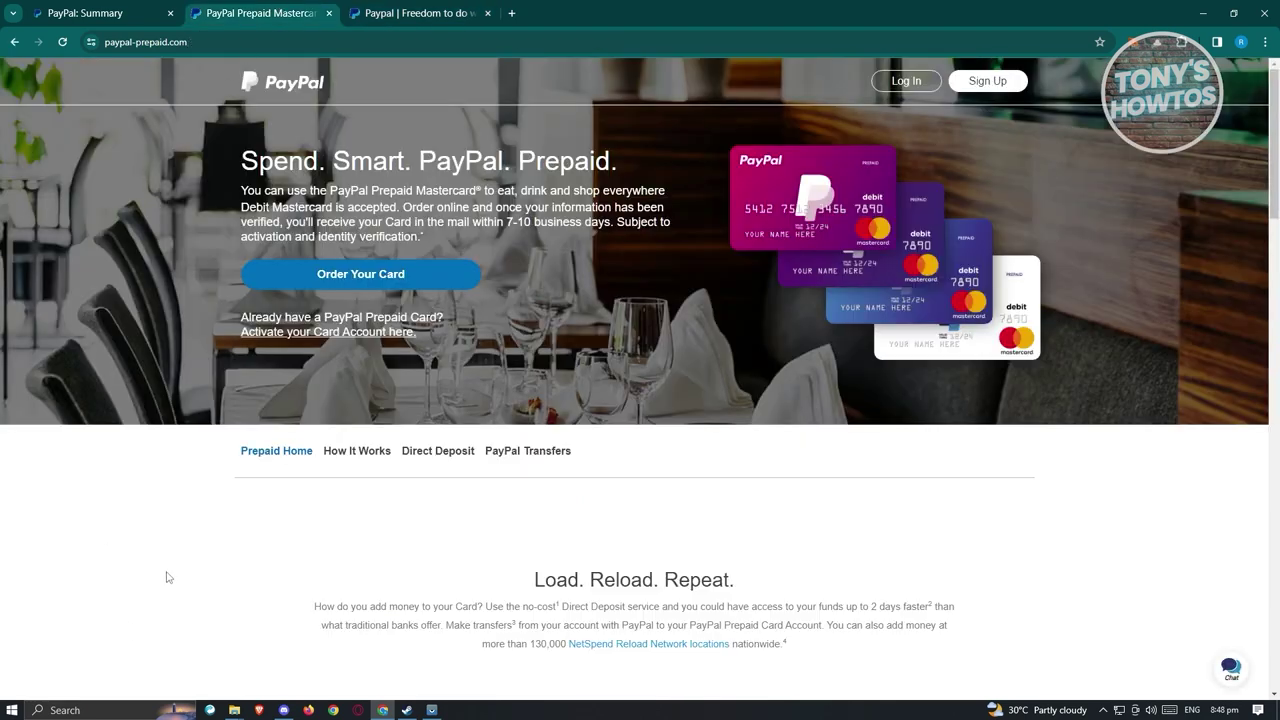
# Follow the 'Activate your Card Account here' link for an existing PayPal Prepaid card.
pyautogui.click(318, 334)
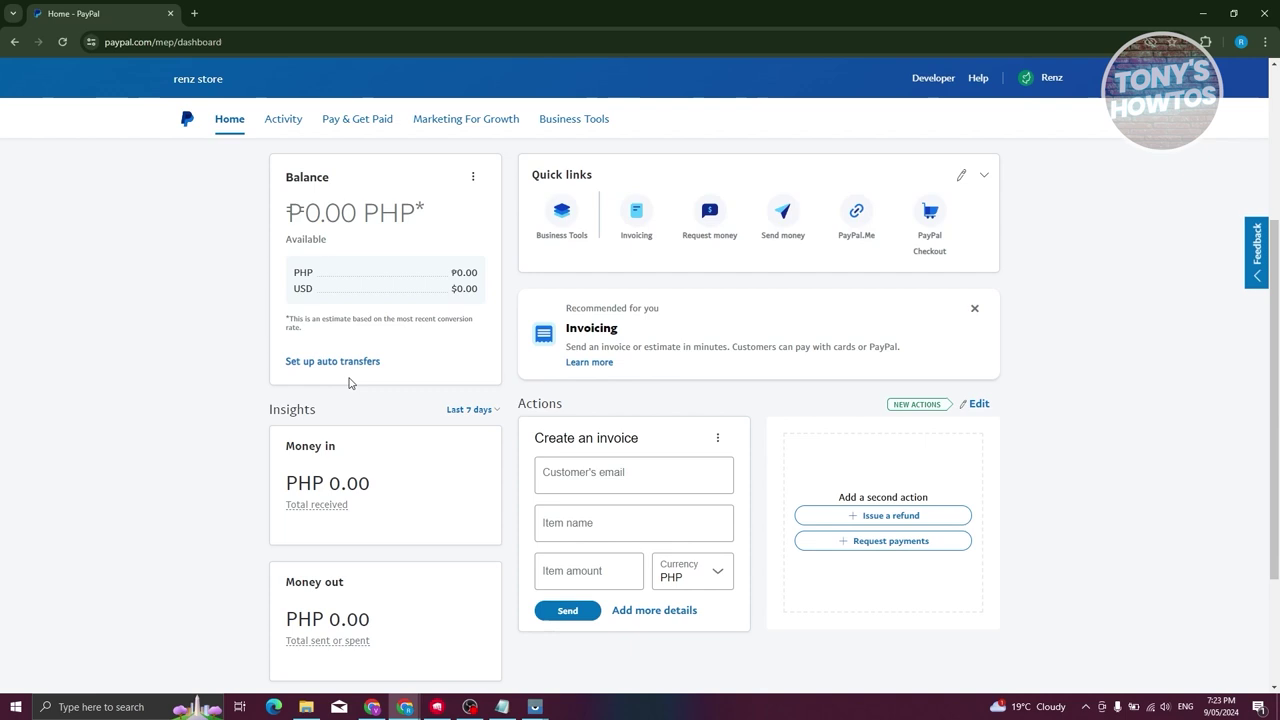
# From the account menu, view the account's balance, sending, receiving and withdrawal limits and start lifting them.
pyautogui.click(1042, 80)
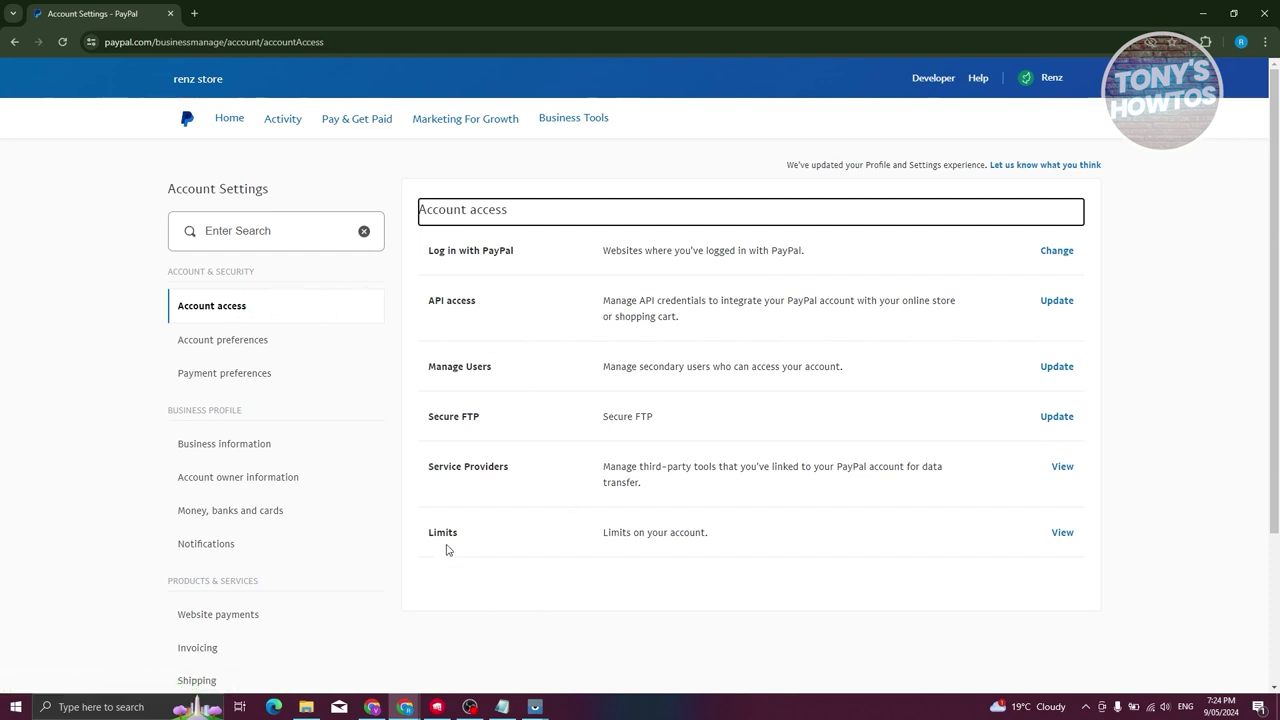
pyautogui.click(1064, 540)
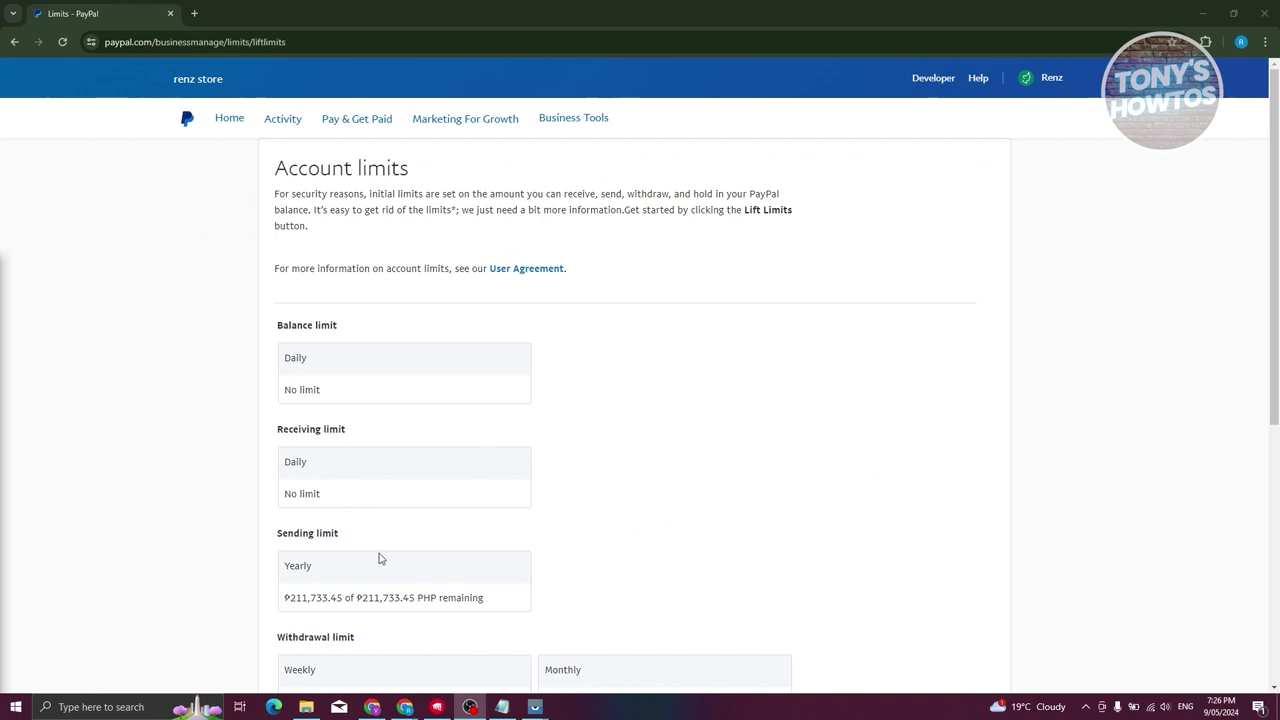
pyautogui.scroll(-1, 629, 441)
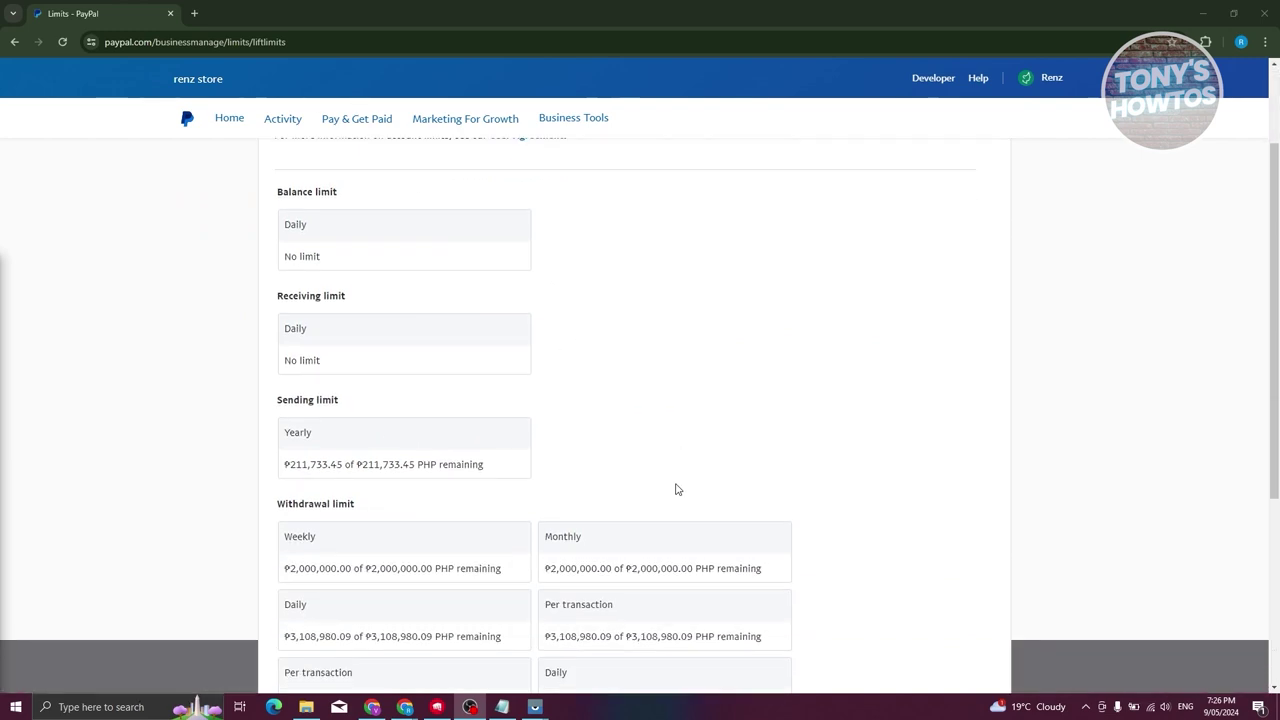
pyautogui.scroll(-2, 680, 480)
pyautogui.scroll(-2, 846, 487)
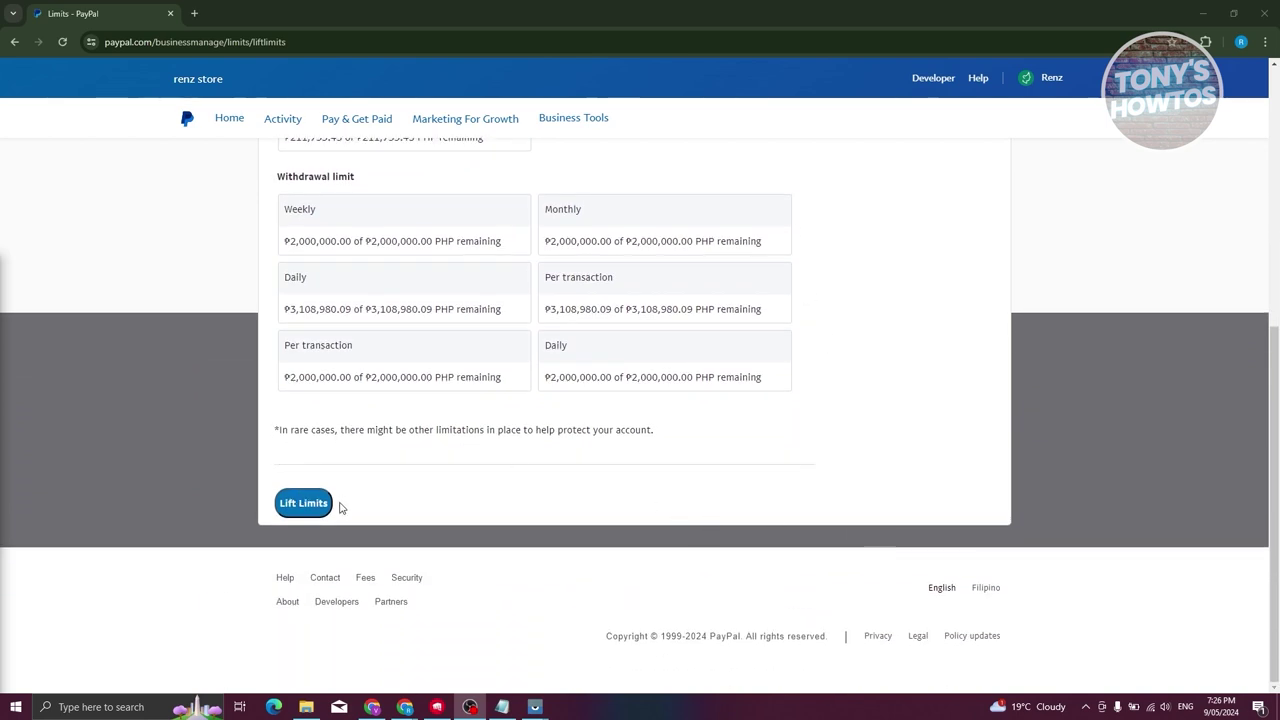
pyautogui.click(303, 514)
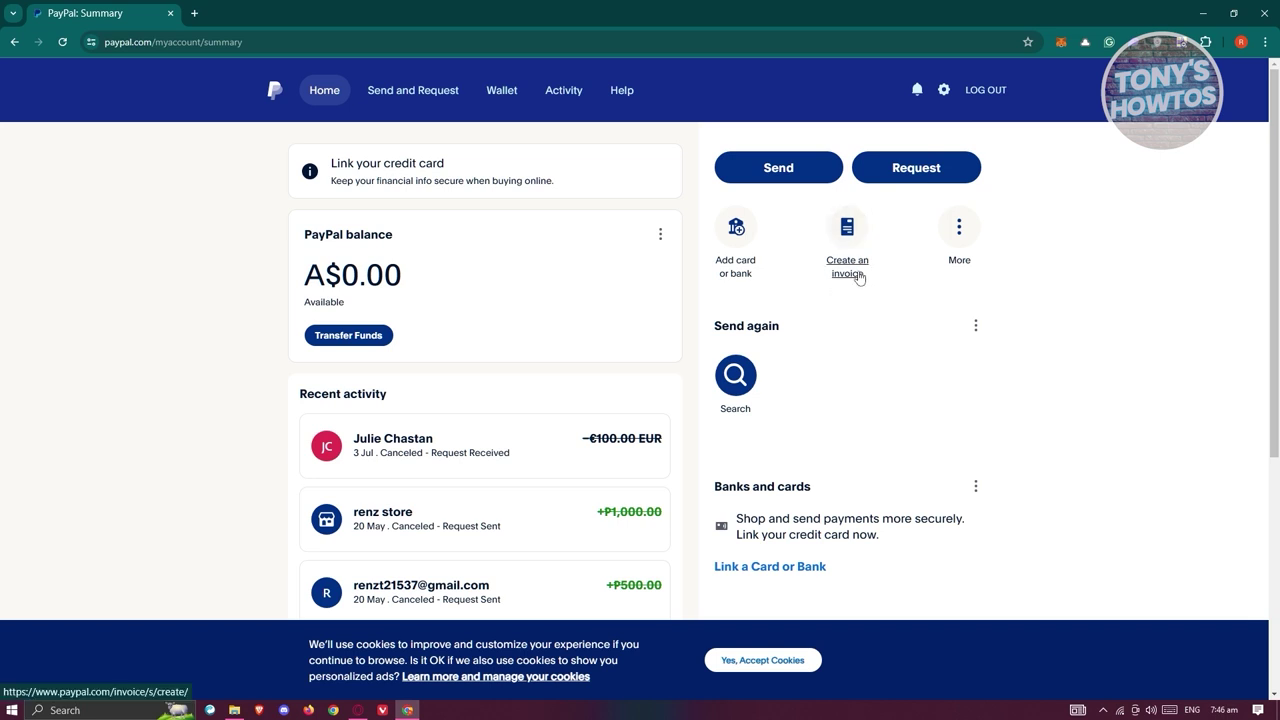
pyautogui.click(858, 277)
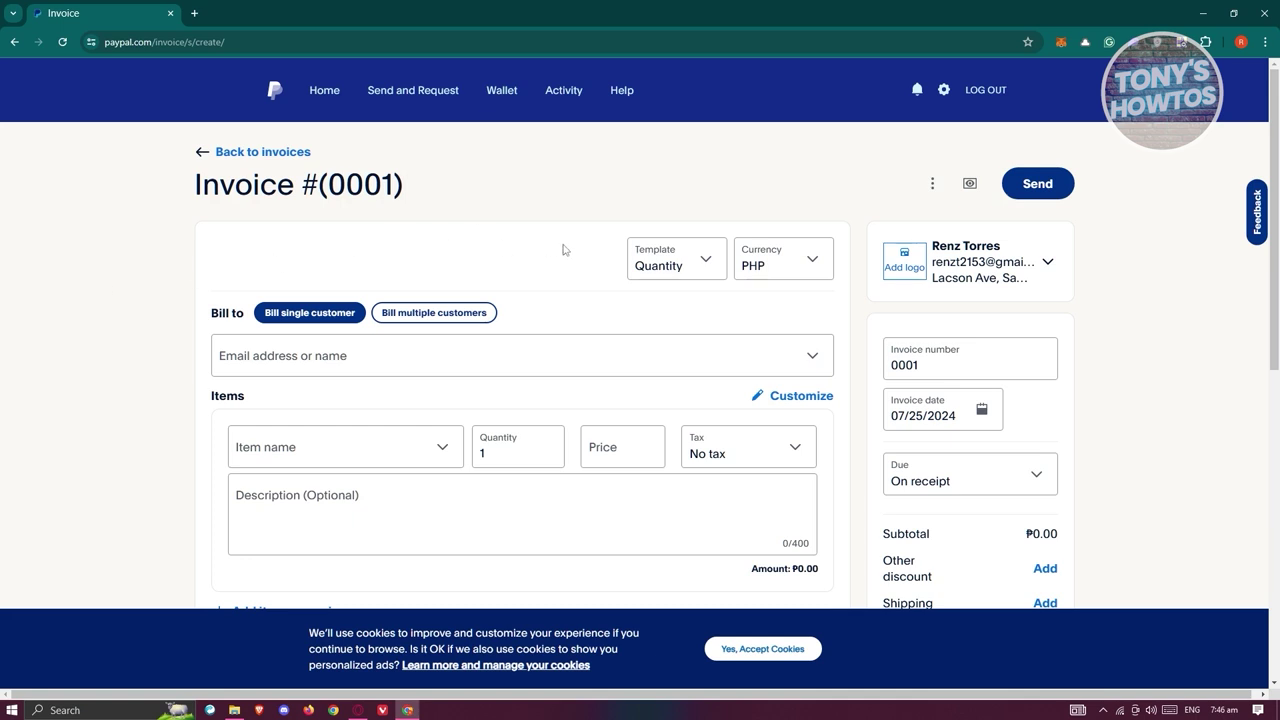
pyautogui.click(711, 263)
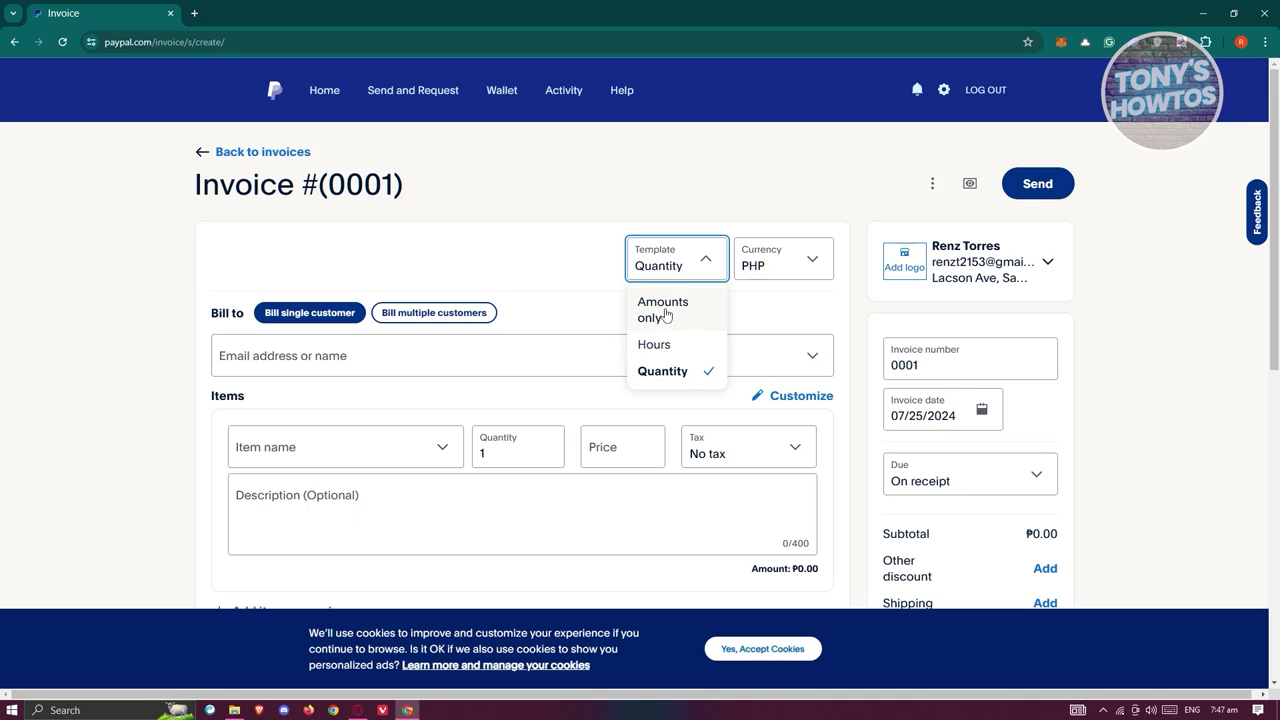
pyautogui.click(667, 313)
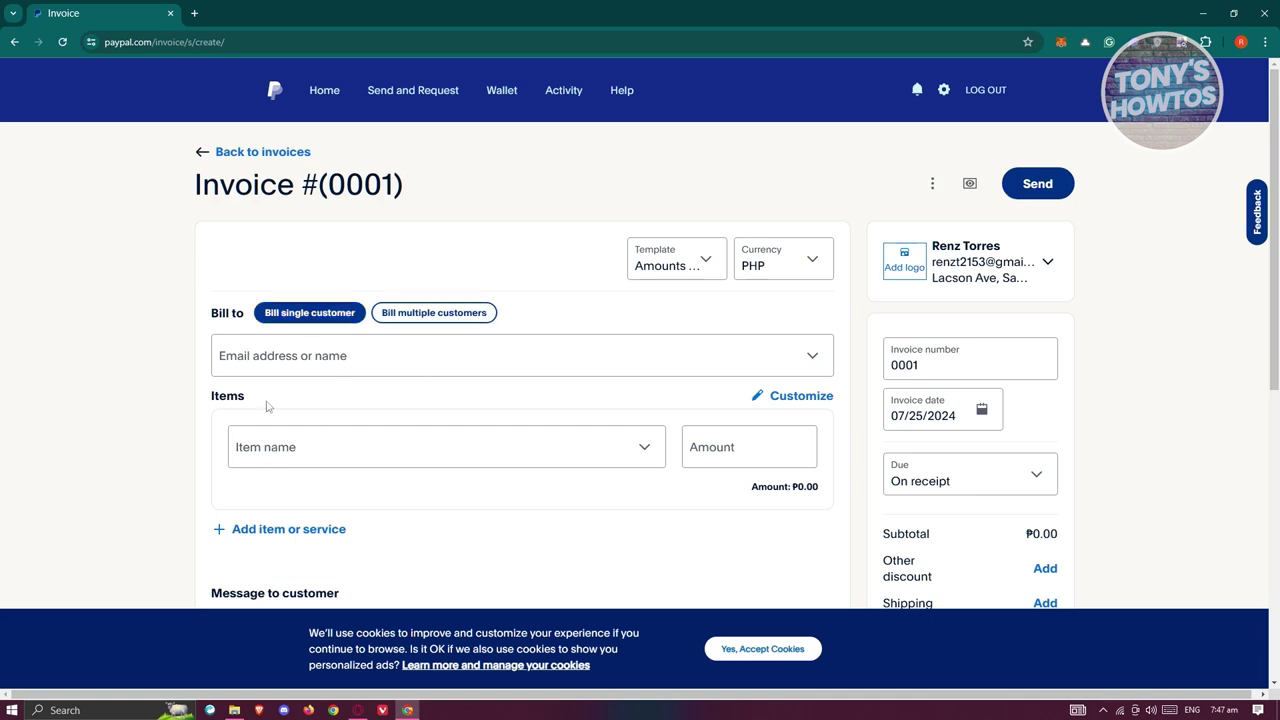
pyautogui.scroll(-2, 360, 366)
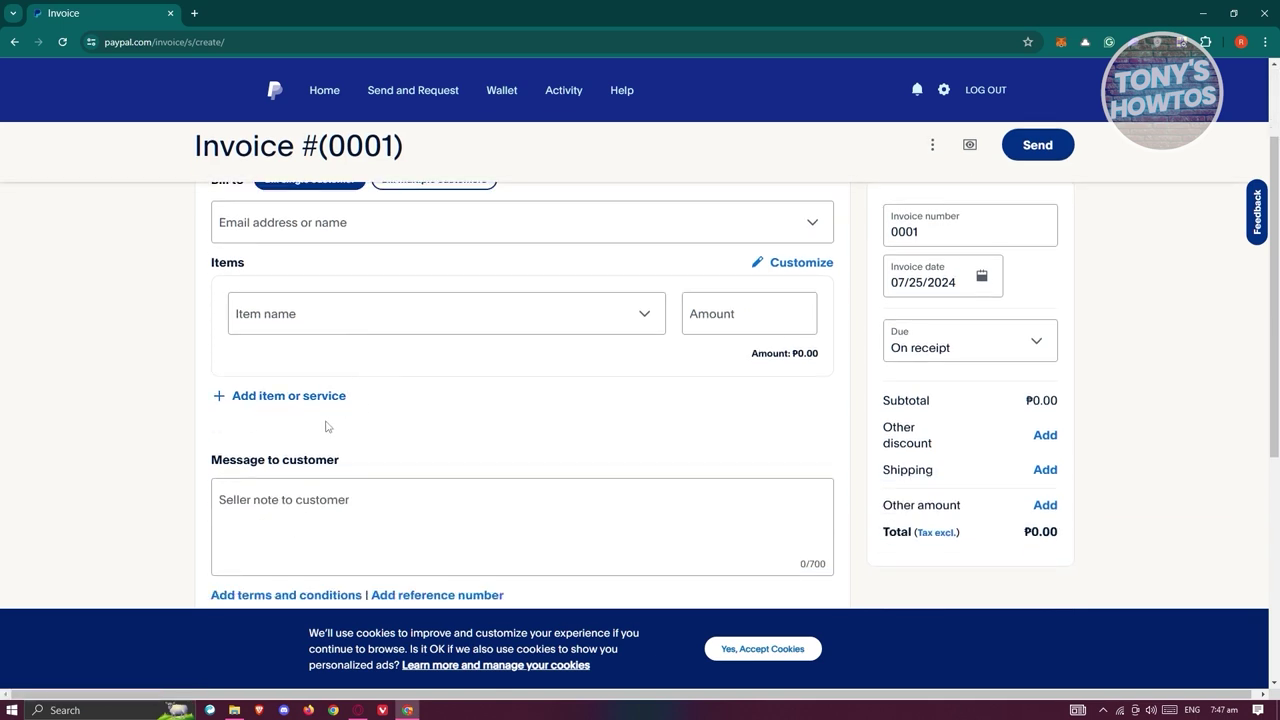
pyautogui.scroll(2, 1000, 410)
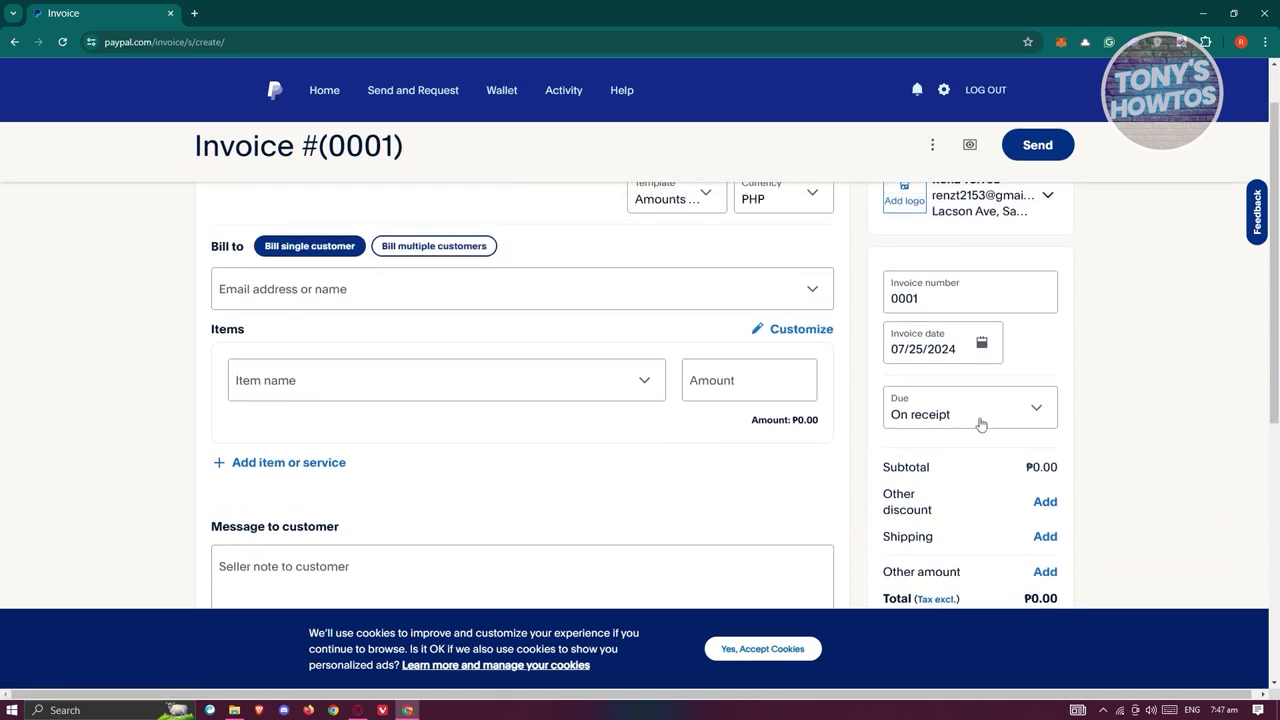
pyautogui.click(705, 266)
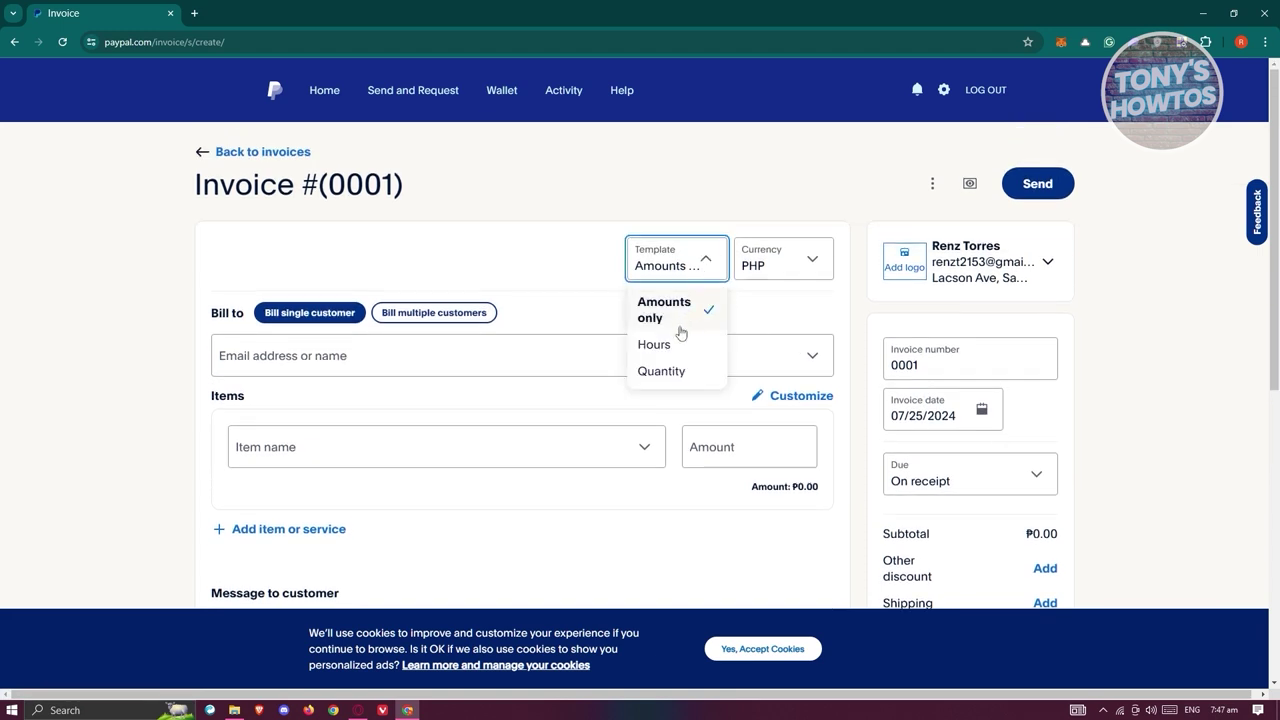
pyautogui.click(660, 343)
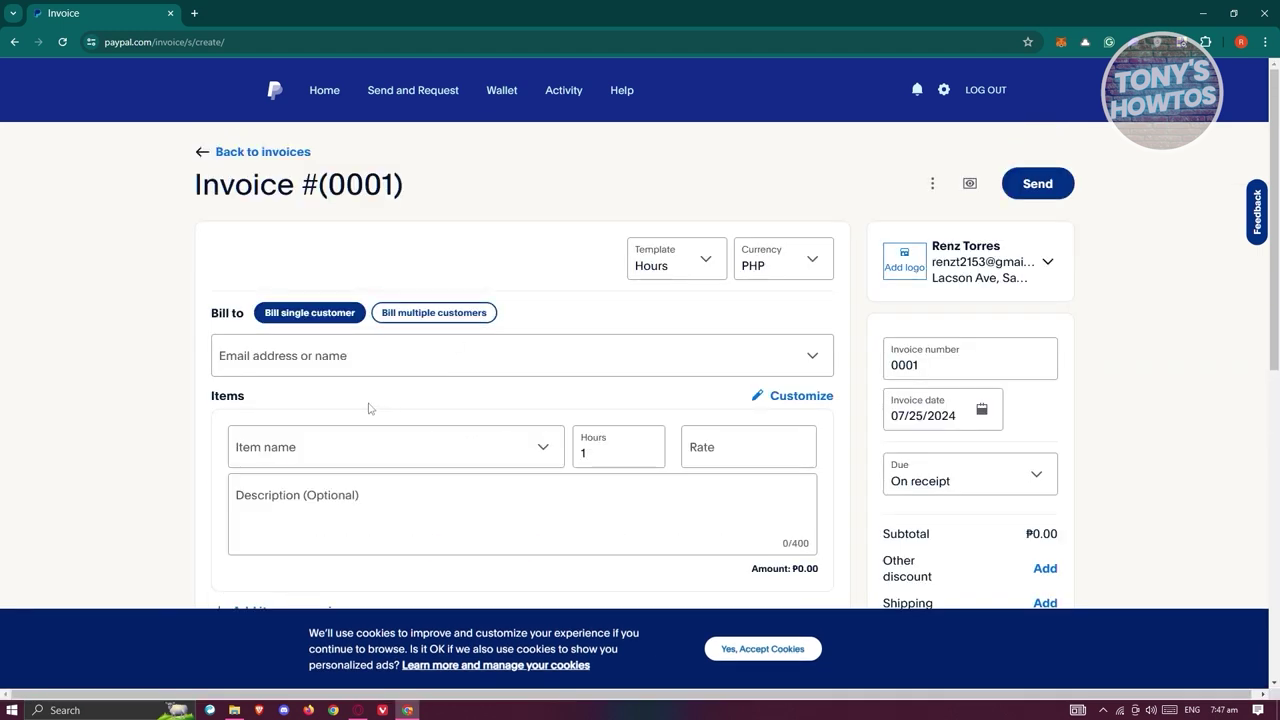
pyautogui.click(620, 452)
pyautogui.click(312, 446)
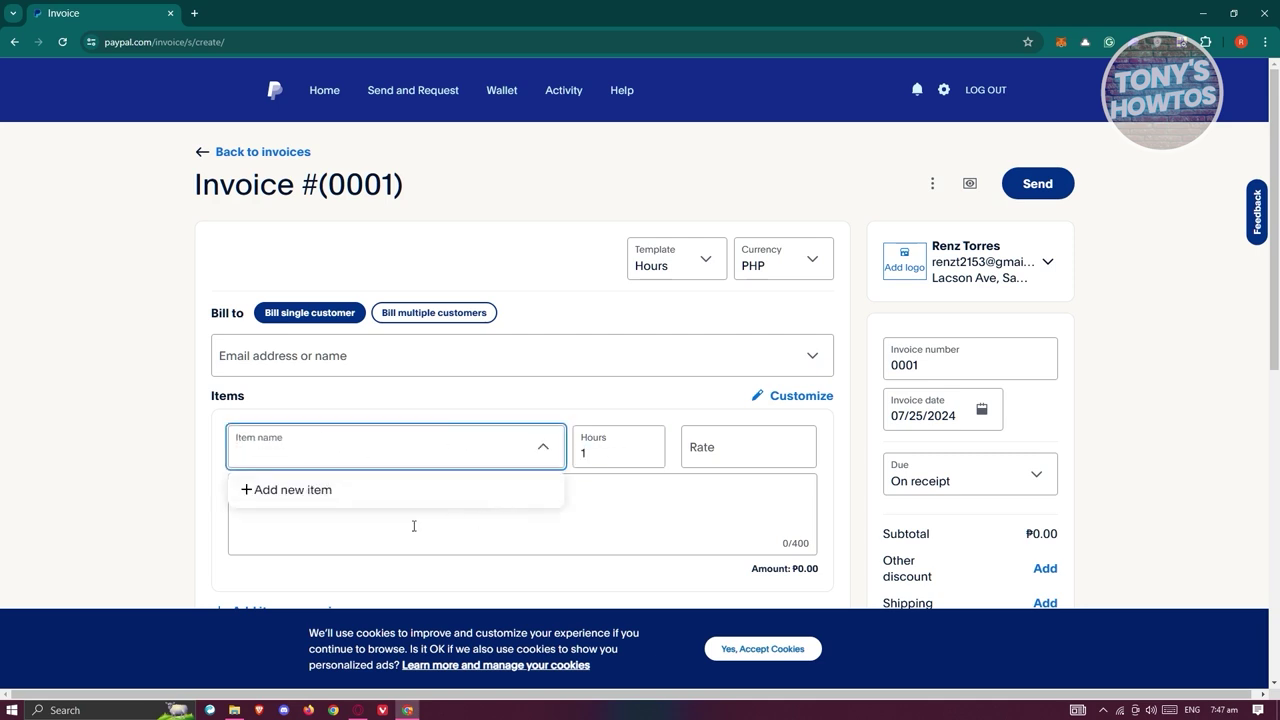
pyautogui.click(163, 521)
pyautogui.click(683, 262)
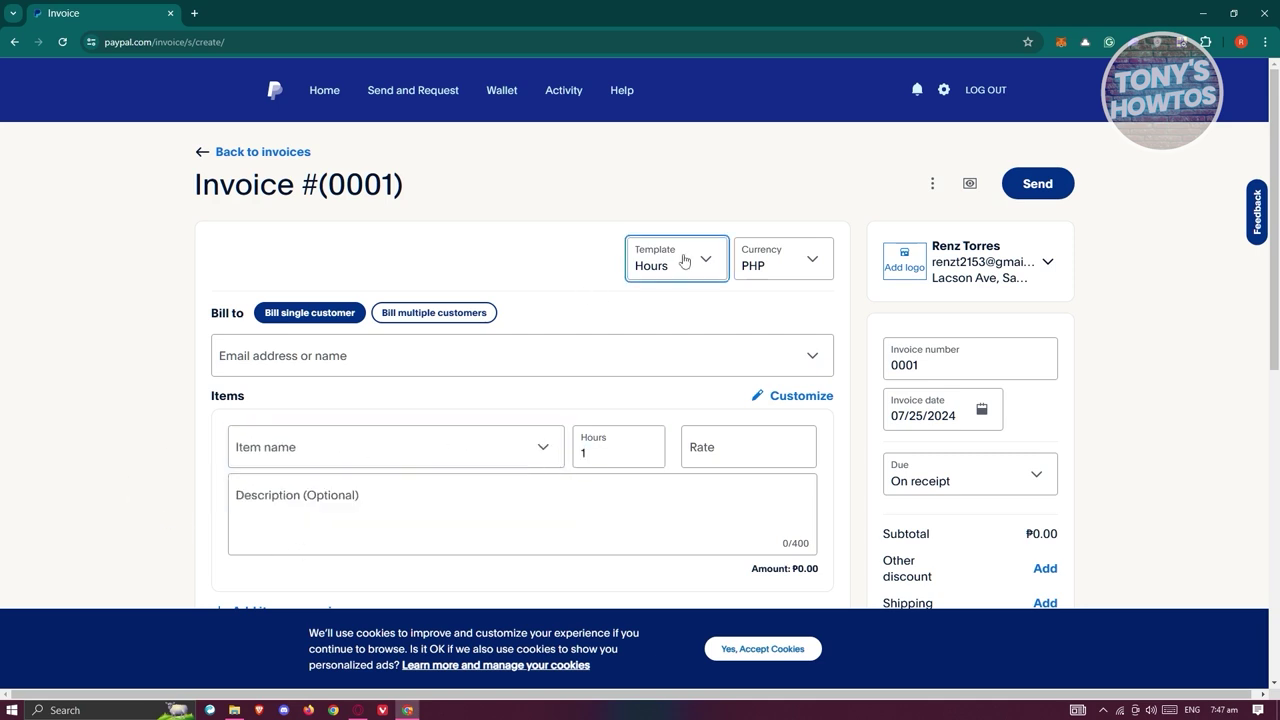
pyautogui.click(668, 371)
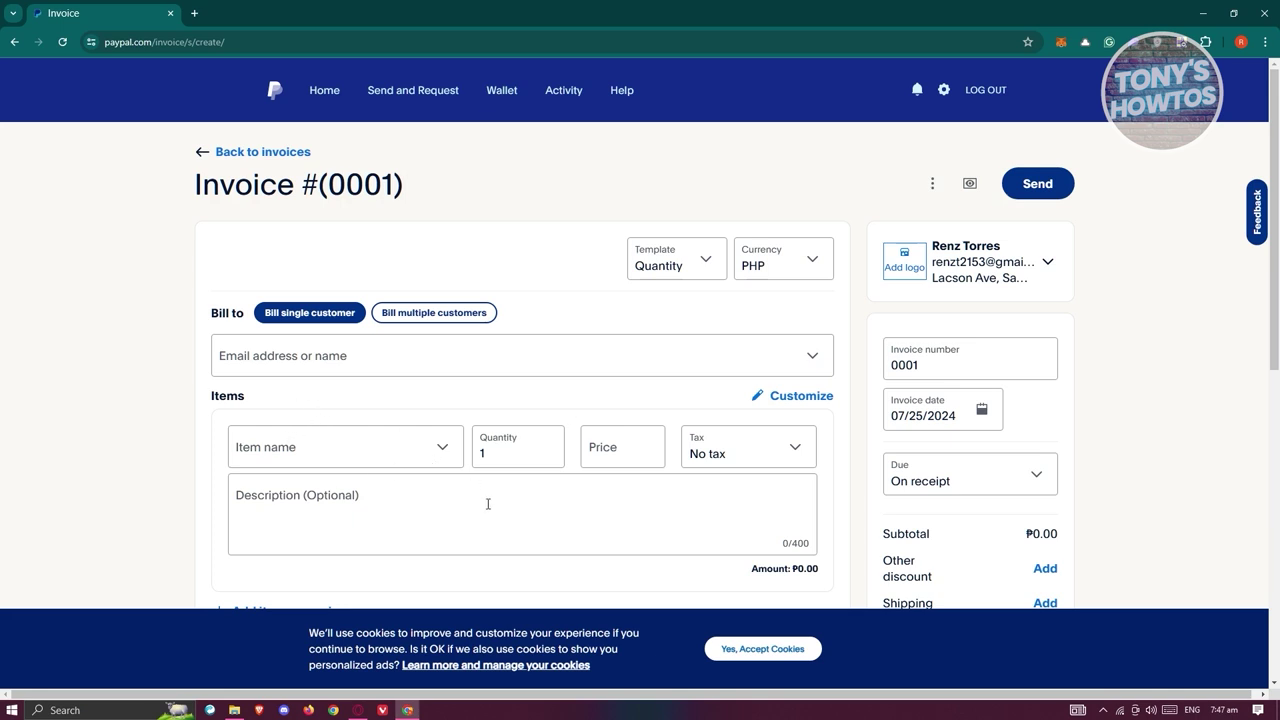
pyautogui.click(811, 260)
pyautogui.scroll(3, 800, 408)
pyautogui.scroll(-3, 800, 408)
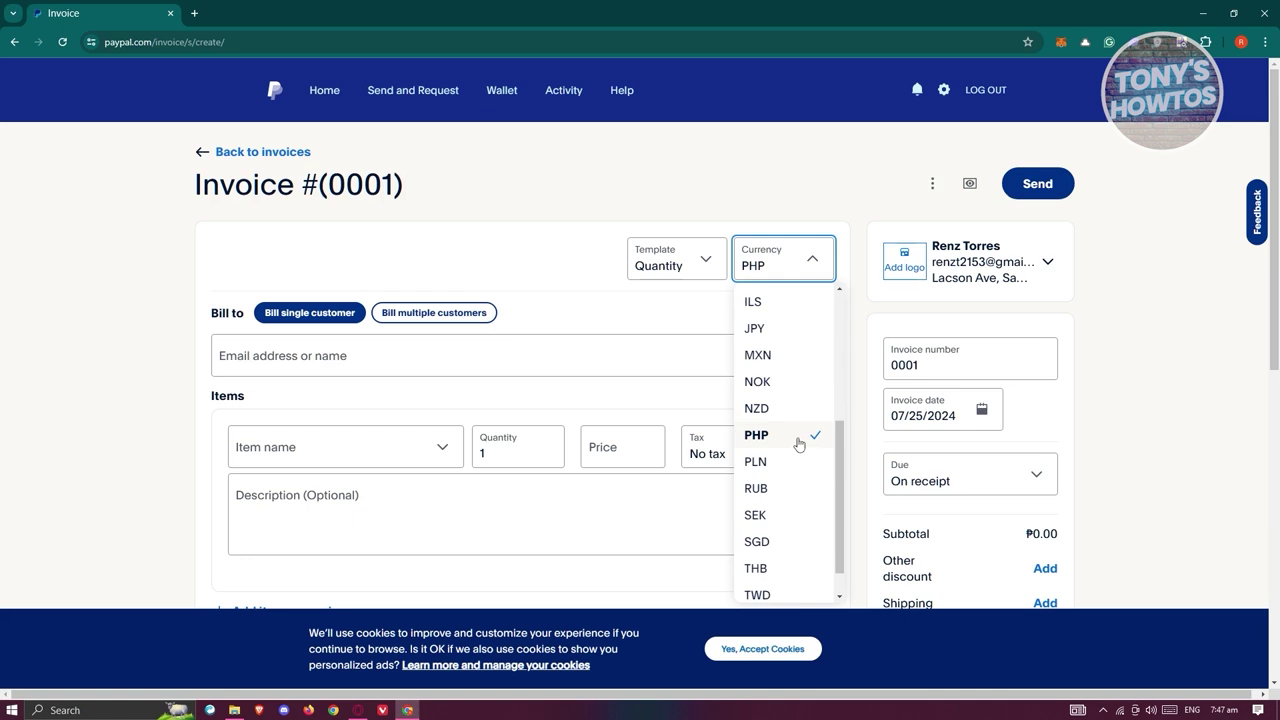
pyautogui.click(799, 444)
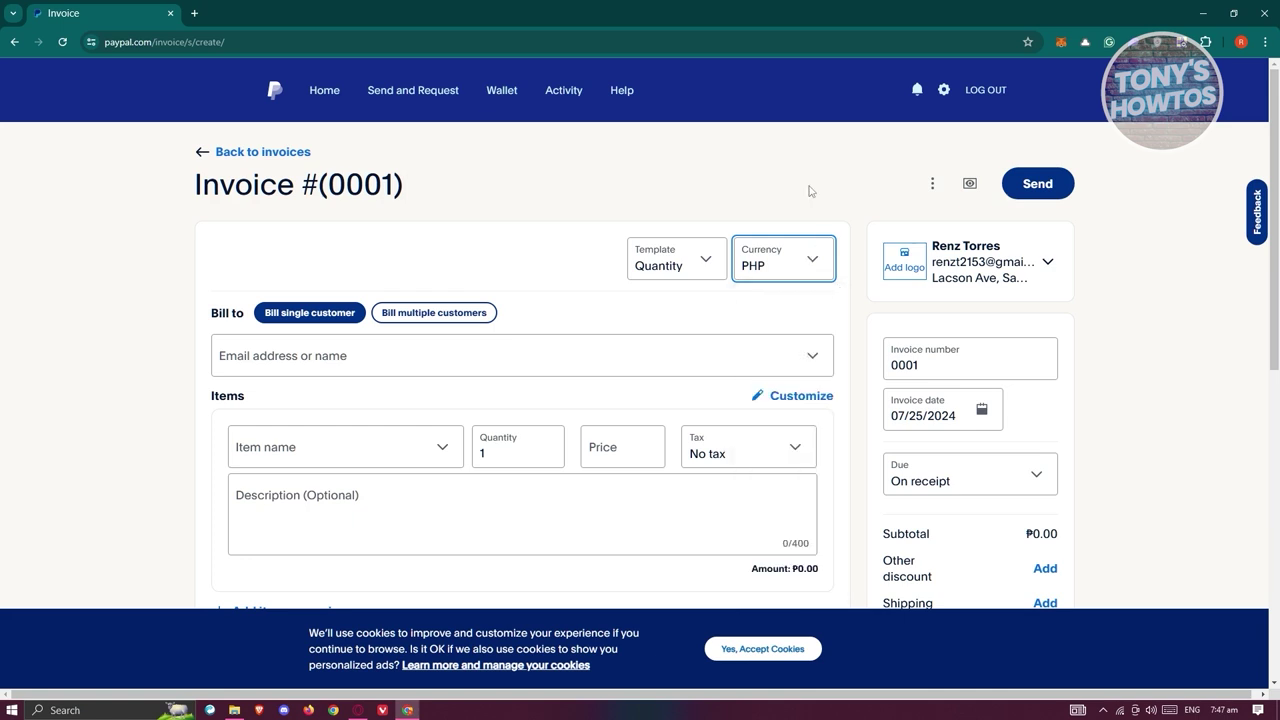
pyautogui.click(909, 272)
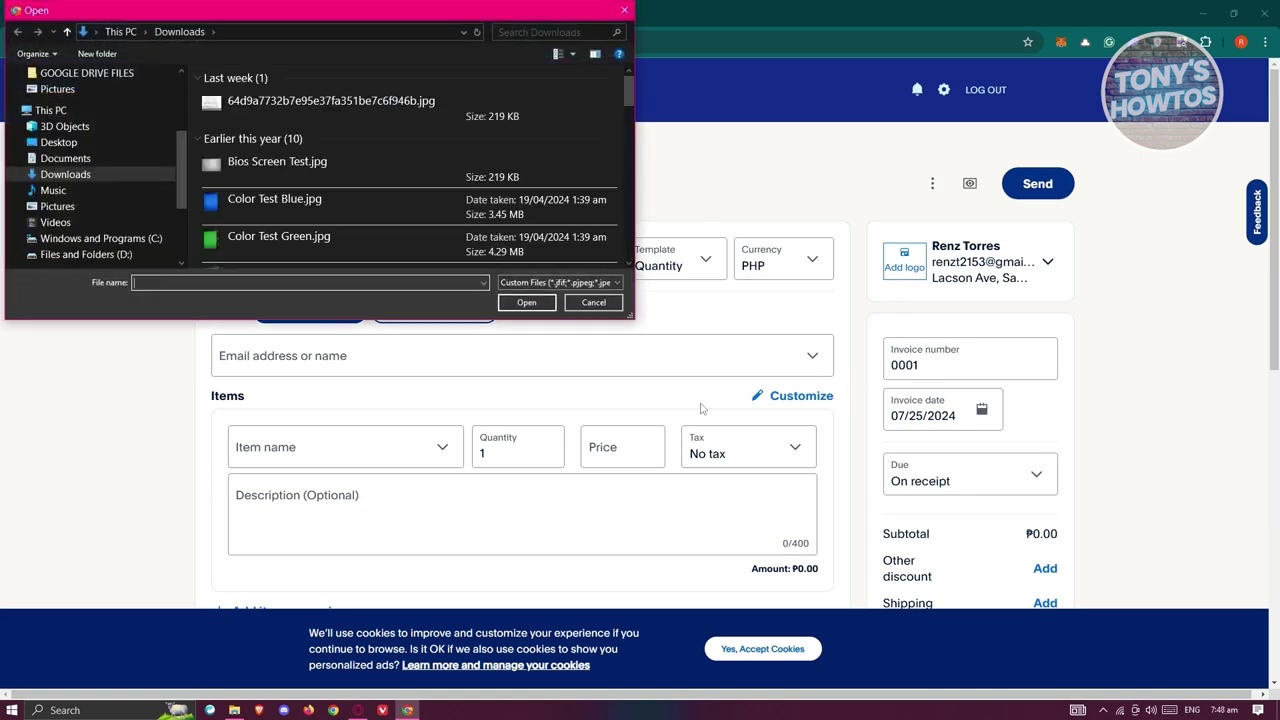
pyautogui.click(626, 10)
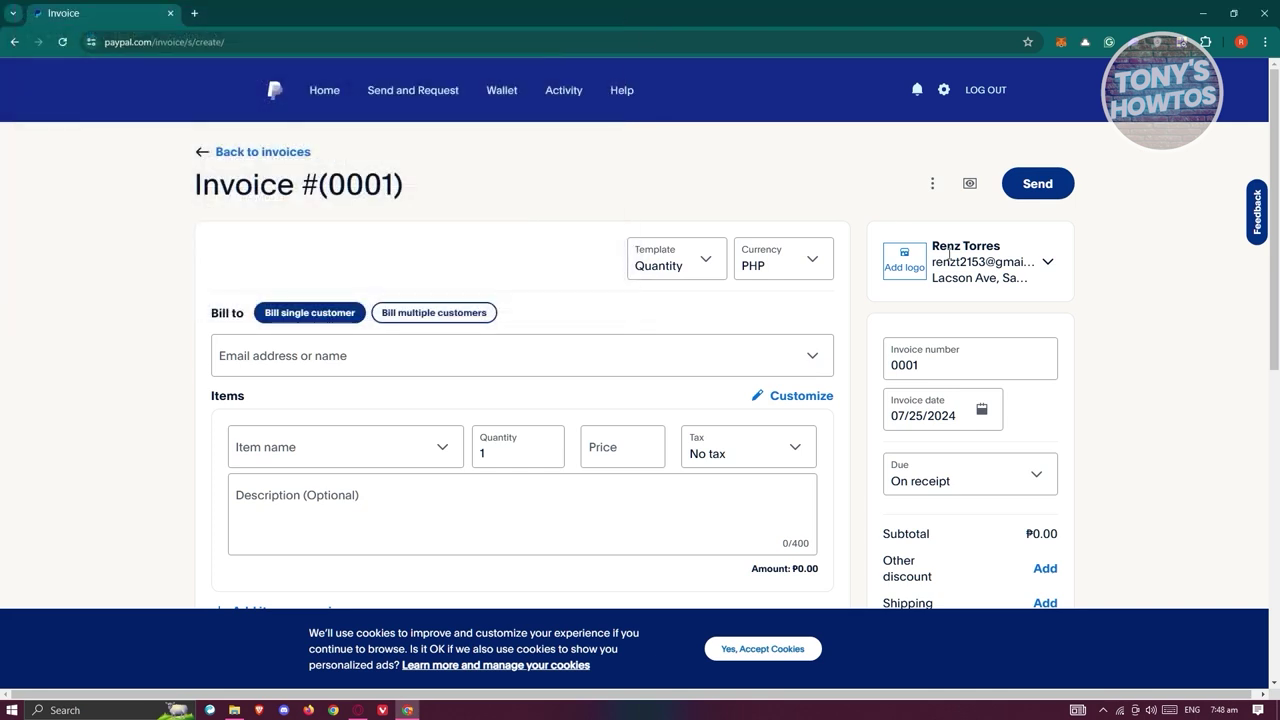
pyautogui.click(1047, 262)
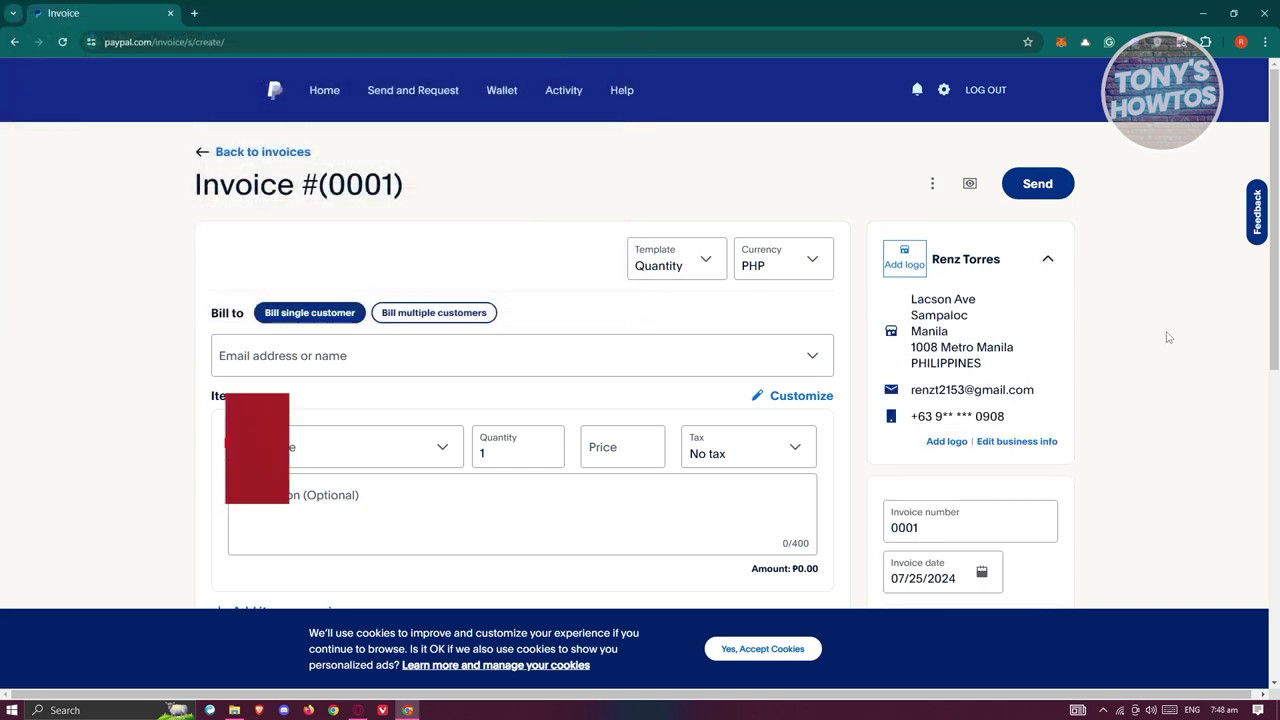
pyautogui.moveTo(993, 368); pyautogui.dragTo(908, 296)
pyautogui.click(1150, 300)
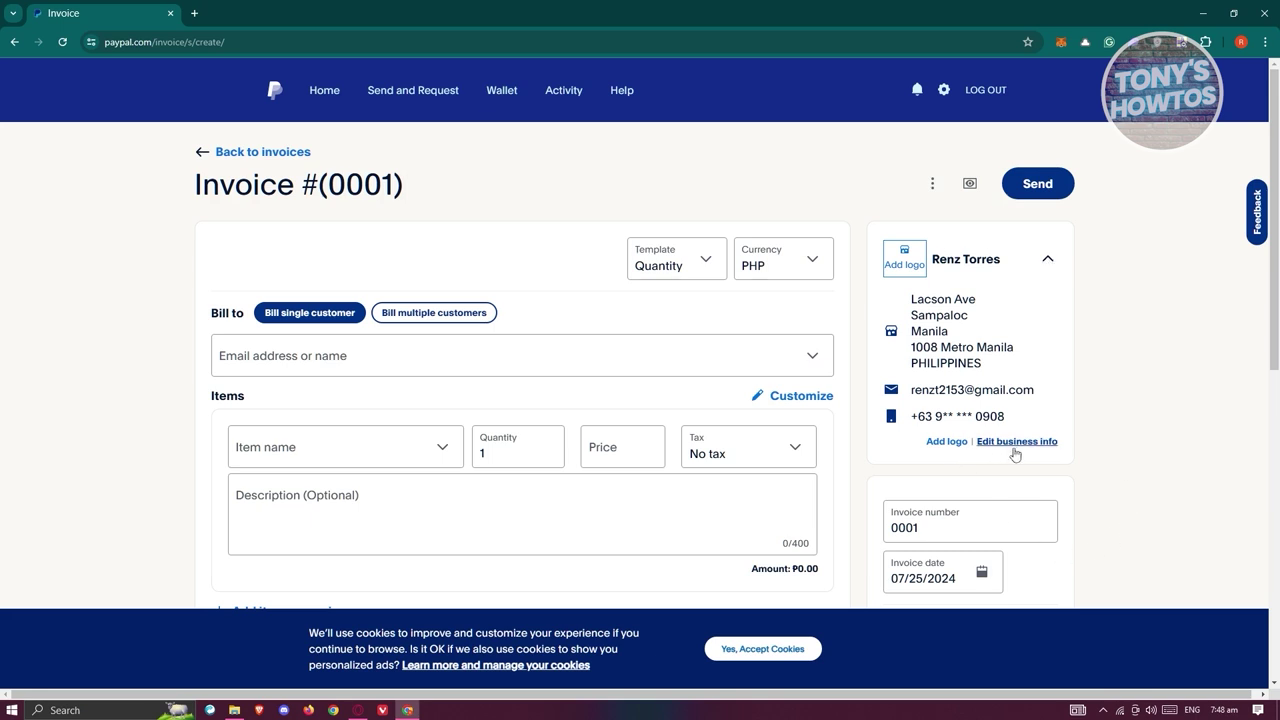
pyautogui.click(1048, 259)
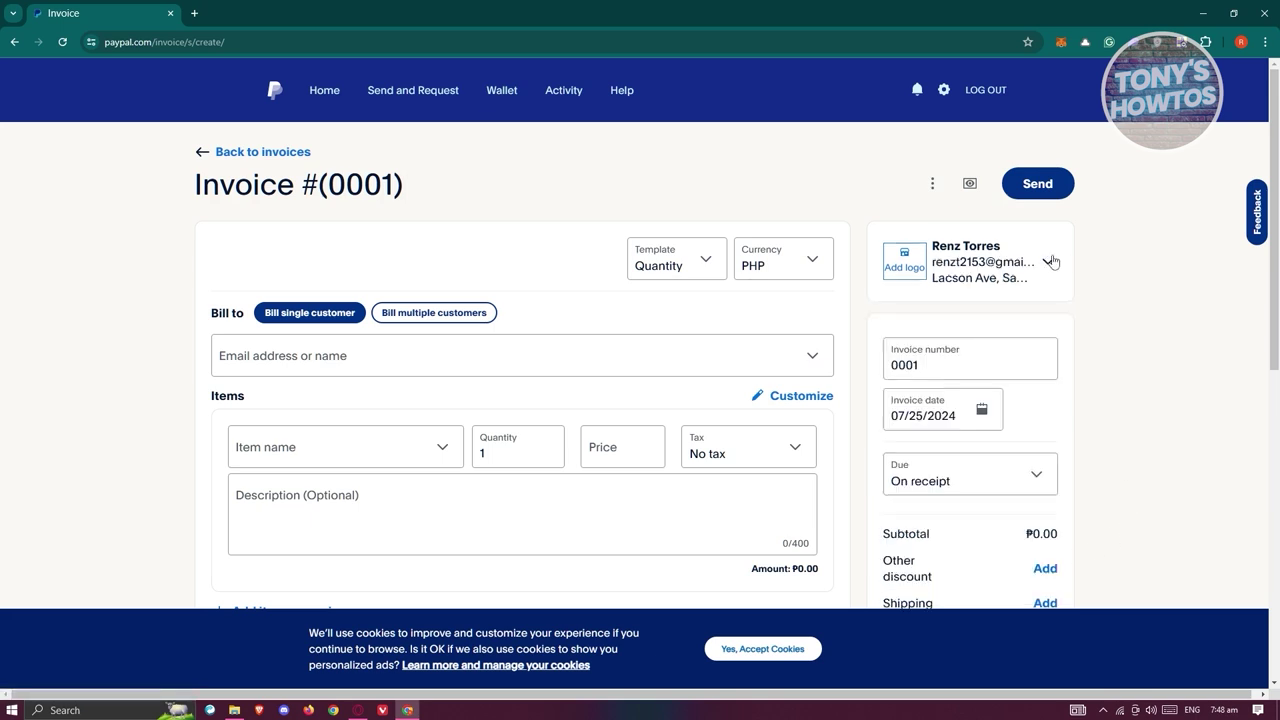
pyautogui.scroll(-3, 600, 236)
# Focus the Bill to 'Email address or name' field to show the Add new customer dropdown.
pyautogui.scroll(1, 340, 260)
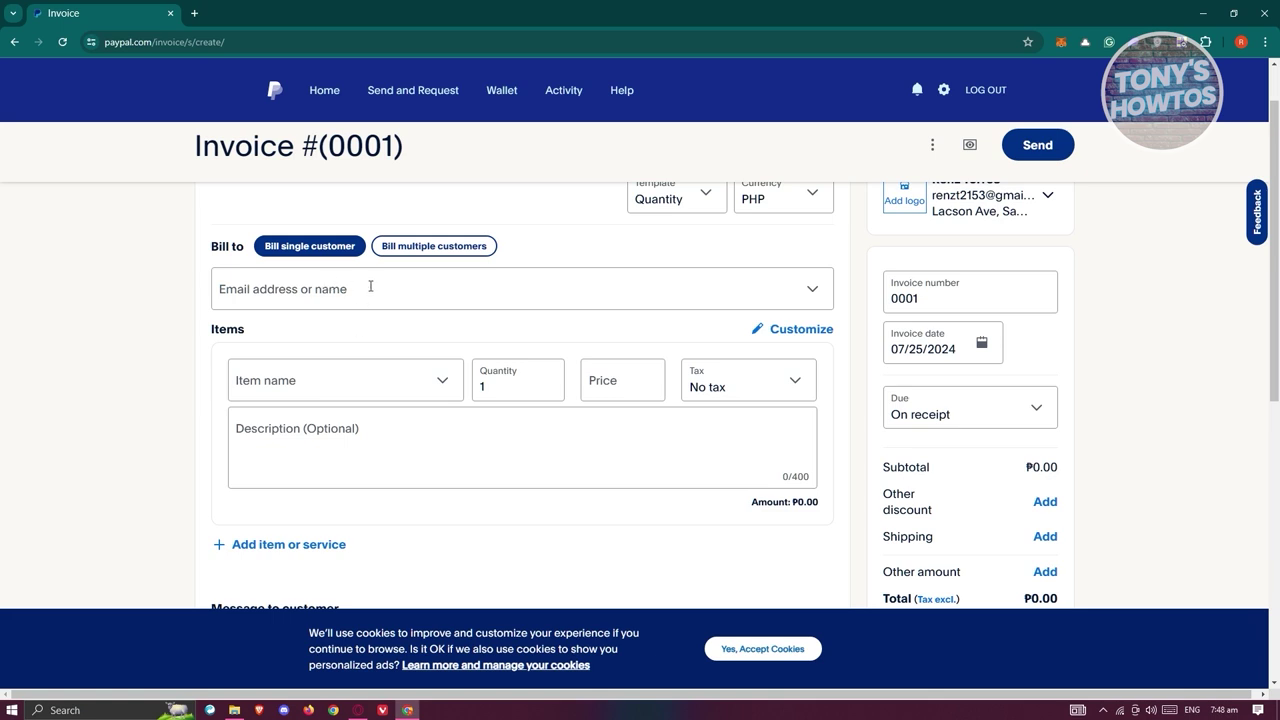
pyautogui.click(374, 287)
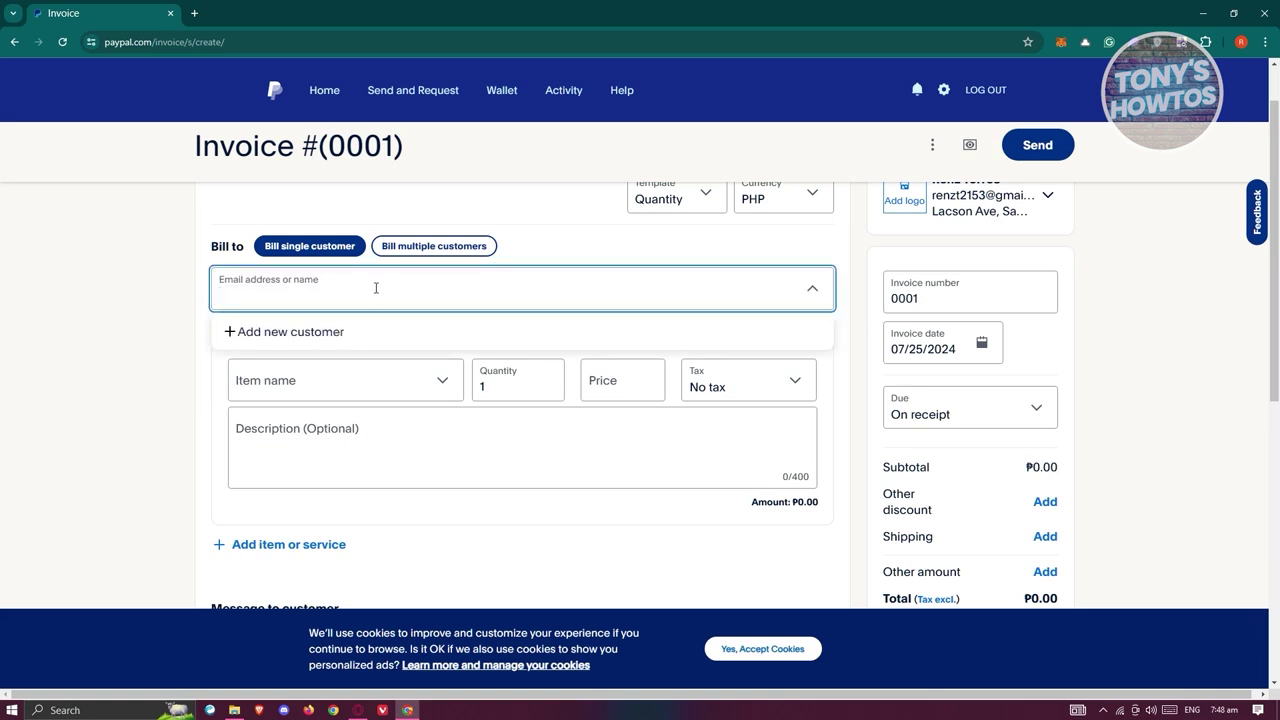
pyautogui.click(286, 332)
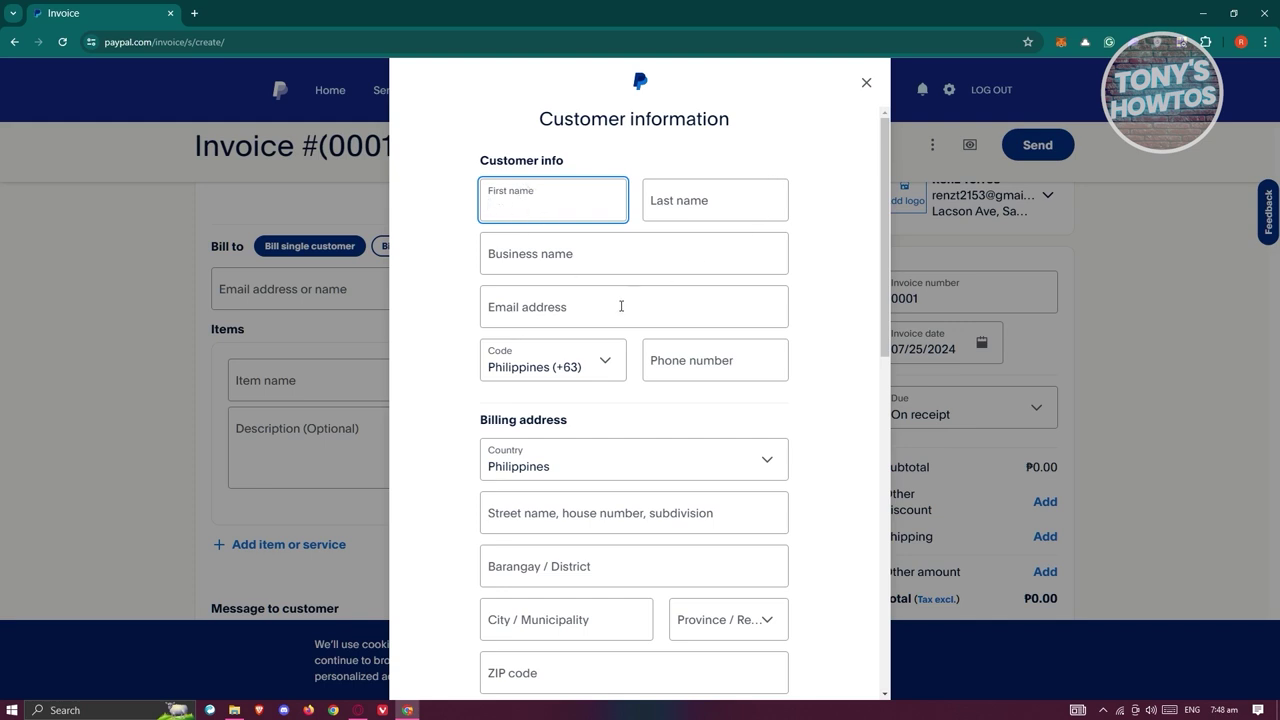
pyautogui.scroll(-1, 627, 305)
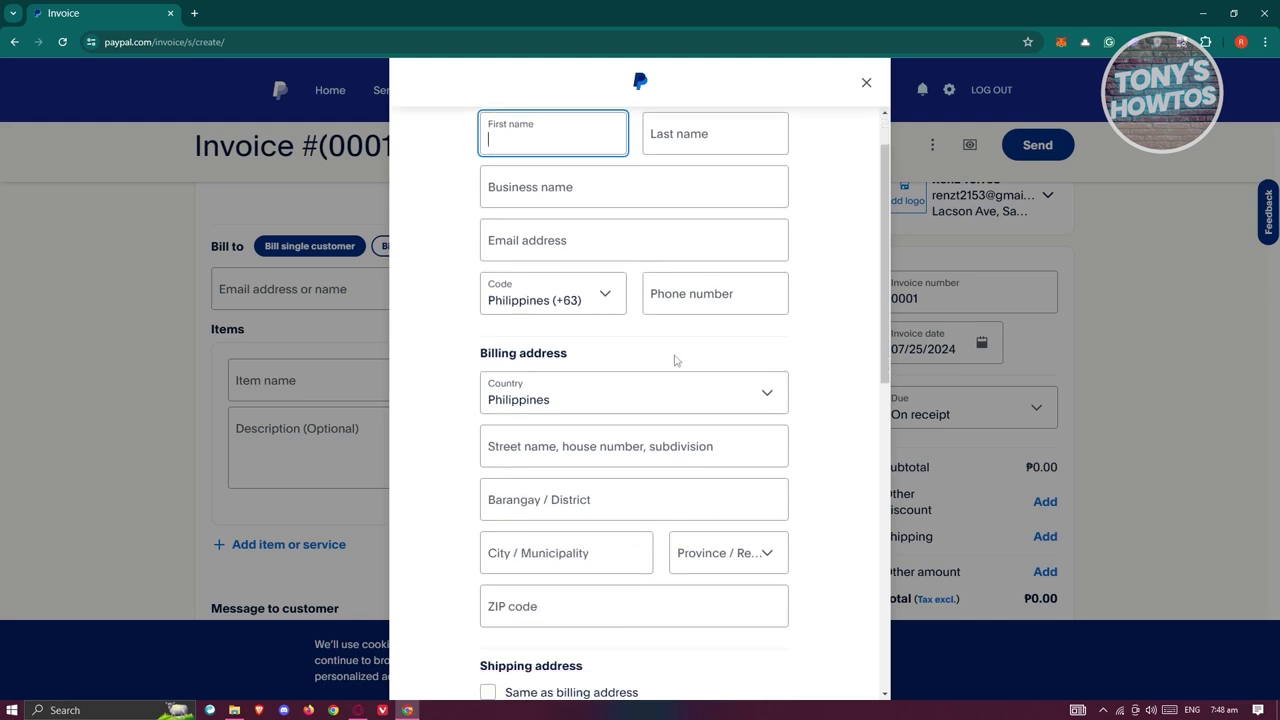
pyautogui.scroll(1, 680, 340)
pyautogui.click(604, 375)
pyautogui.click(606, 373)
pyautogui.click(605, 375)
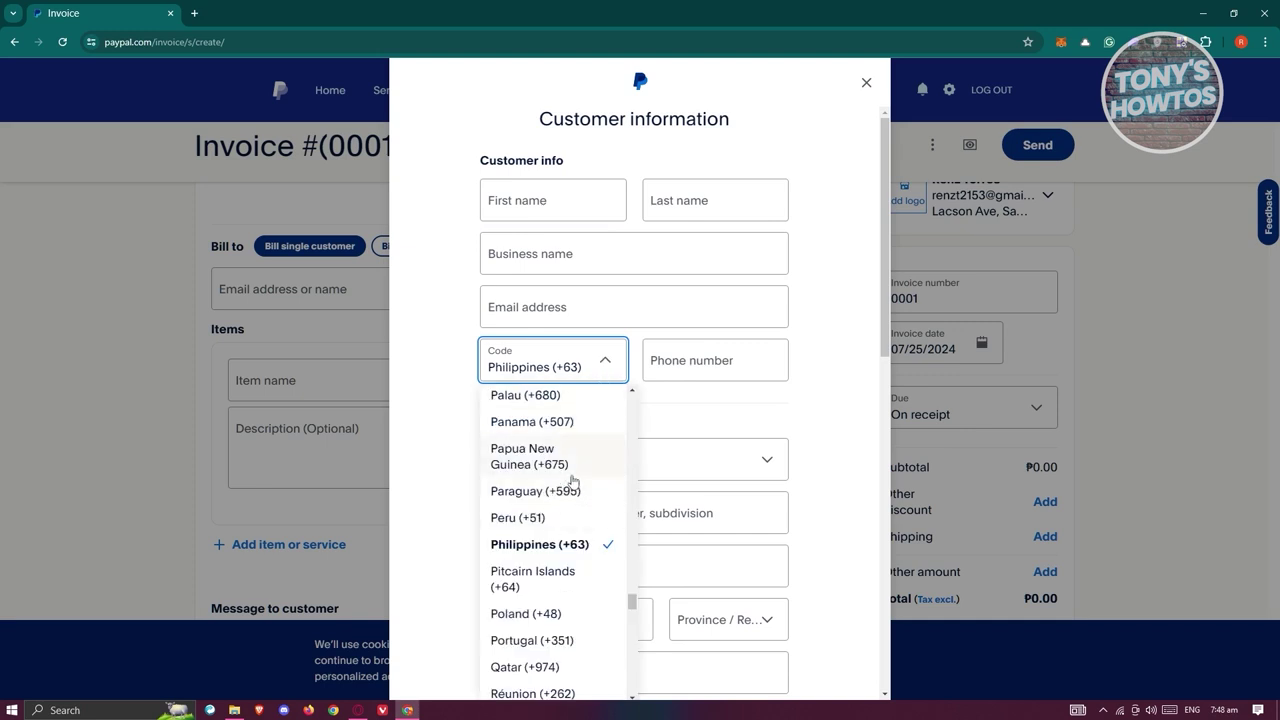
pyautogui.click(793, 425)
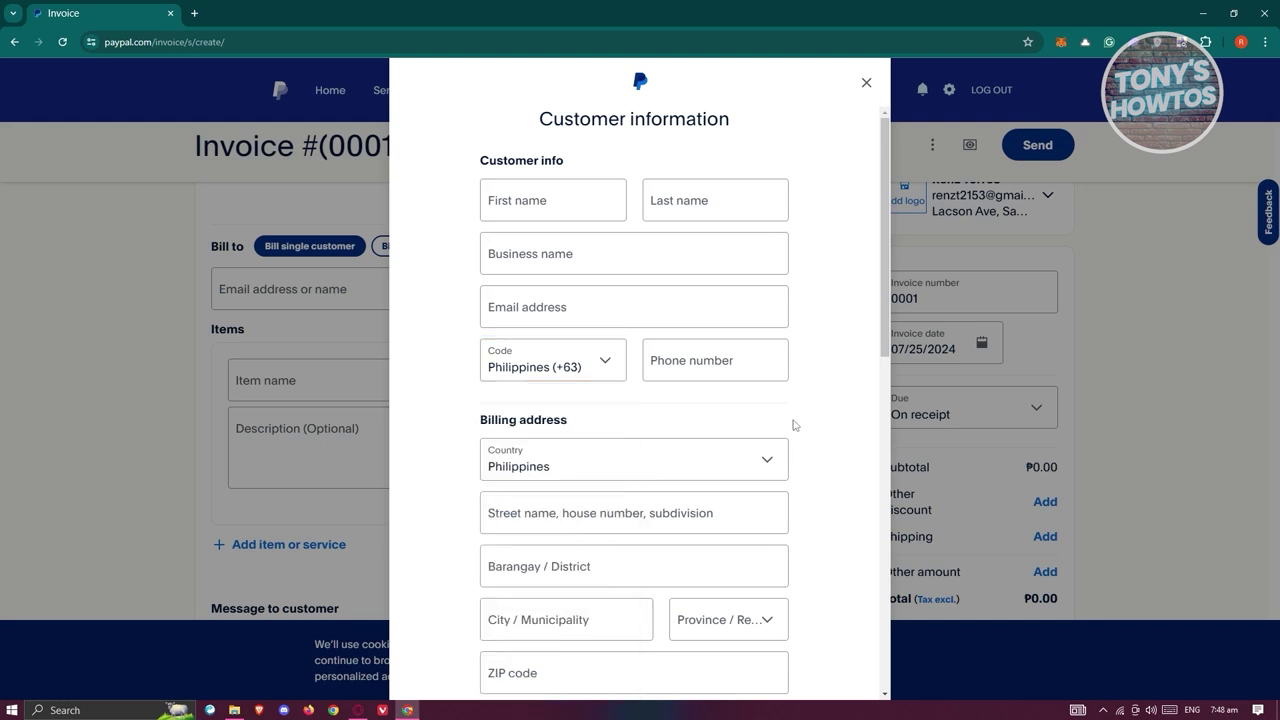
pyautogui.scroll(-2, 820, 425)
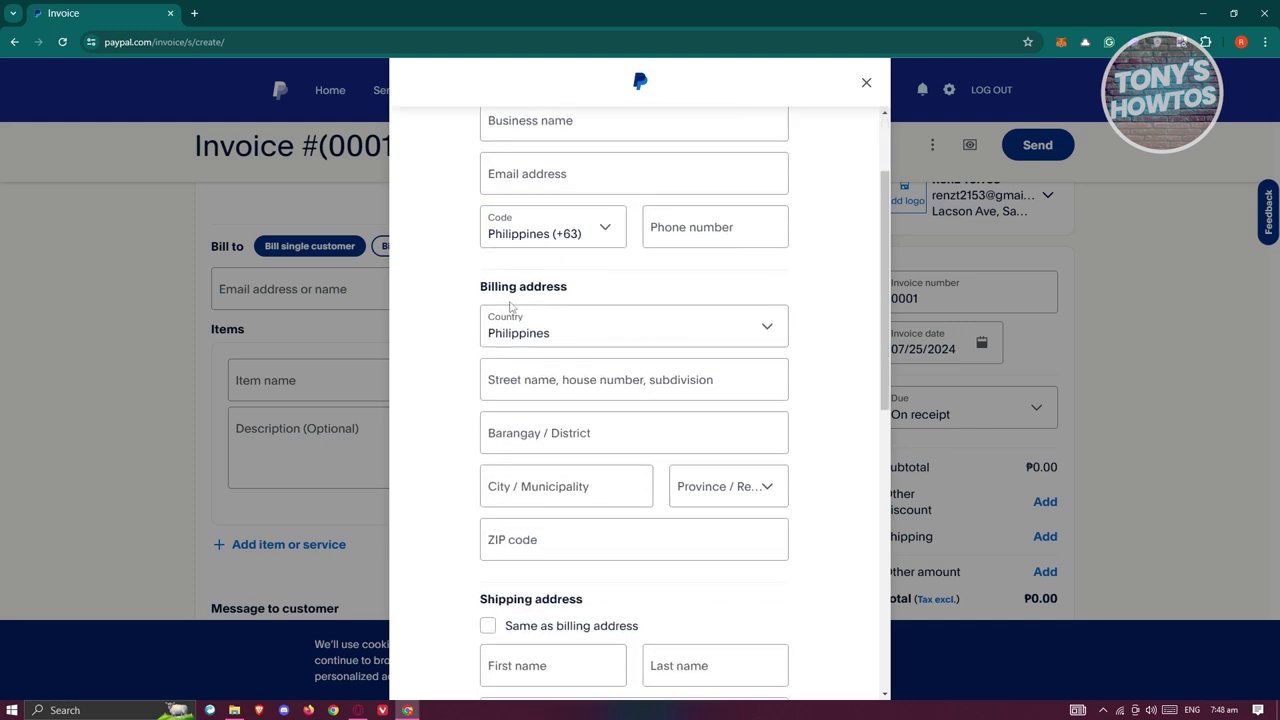
pyautogui.scroll(-7, 754, 451)
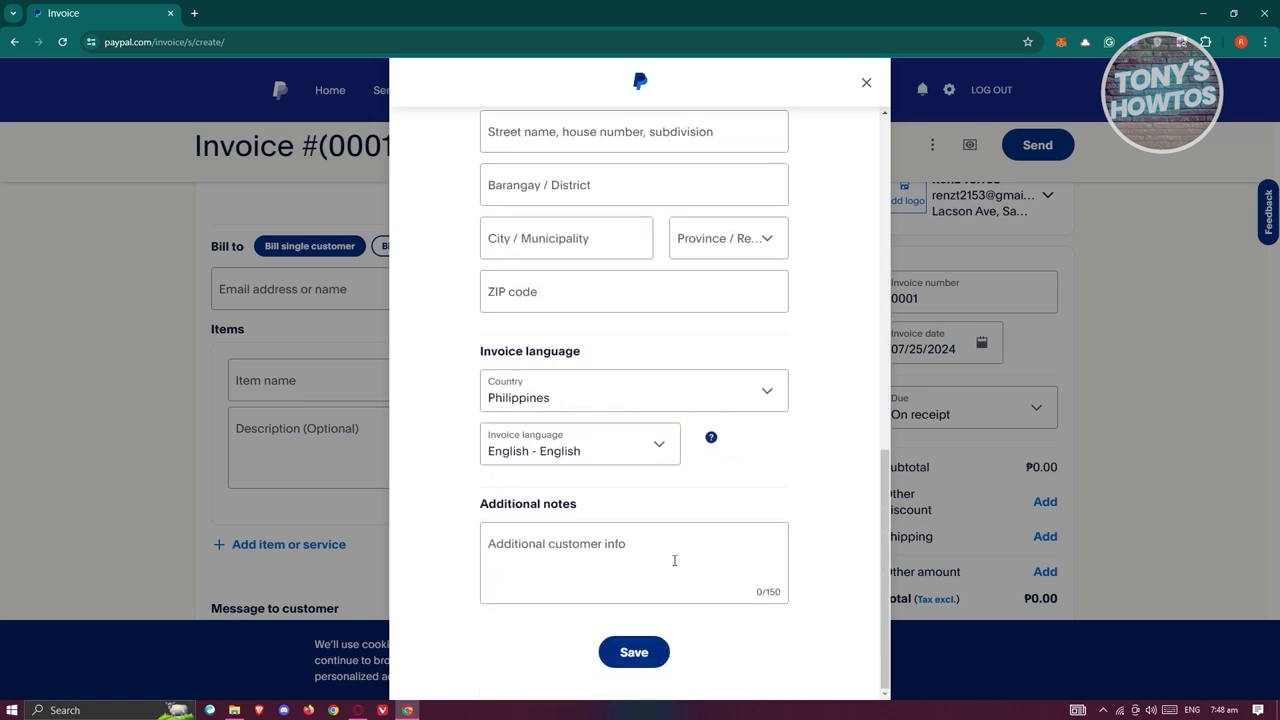
pyautogui.click(866, 84)
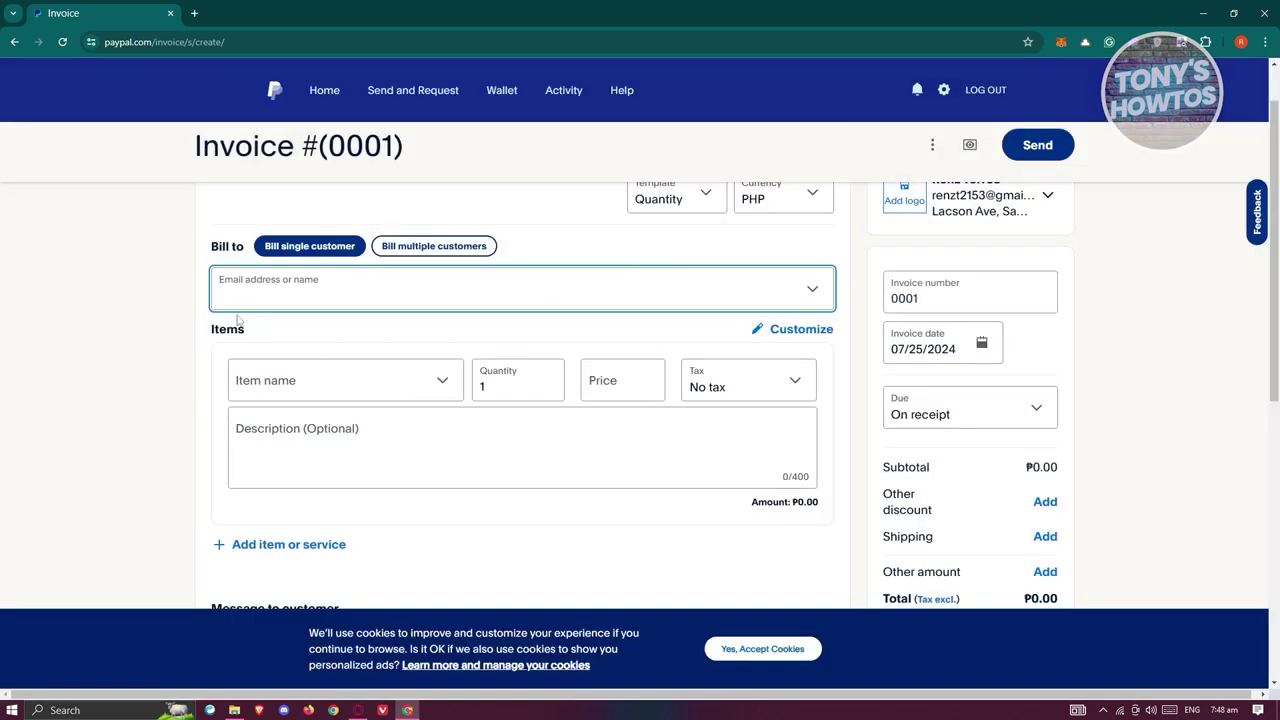
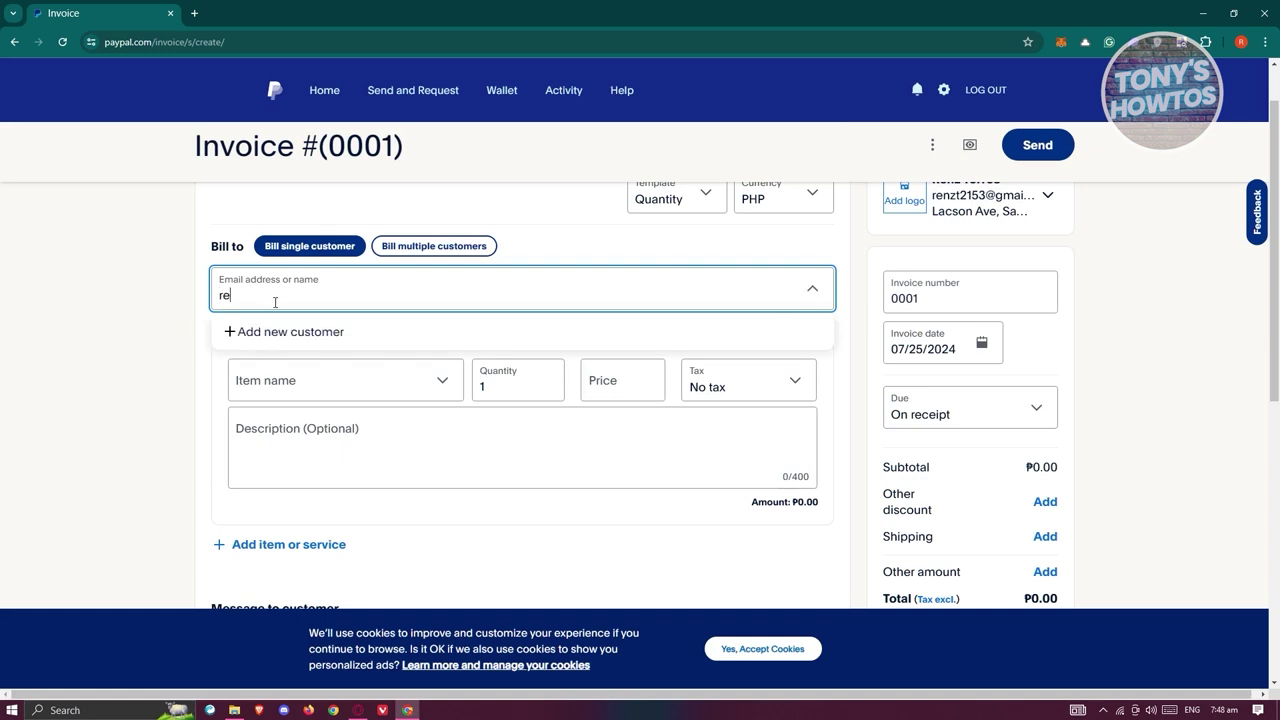
# Enter the customer's e-mail as the Bill to recipient and begin adding their shipping address.
pyautogui.click(111, 373)
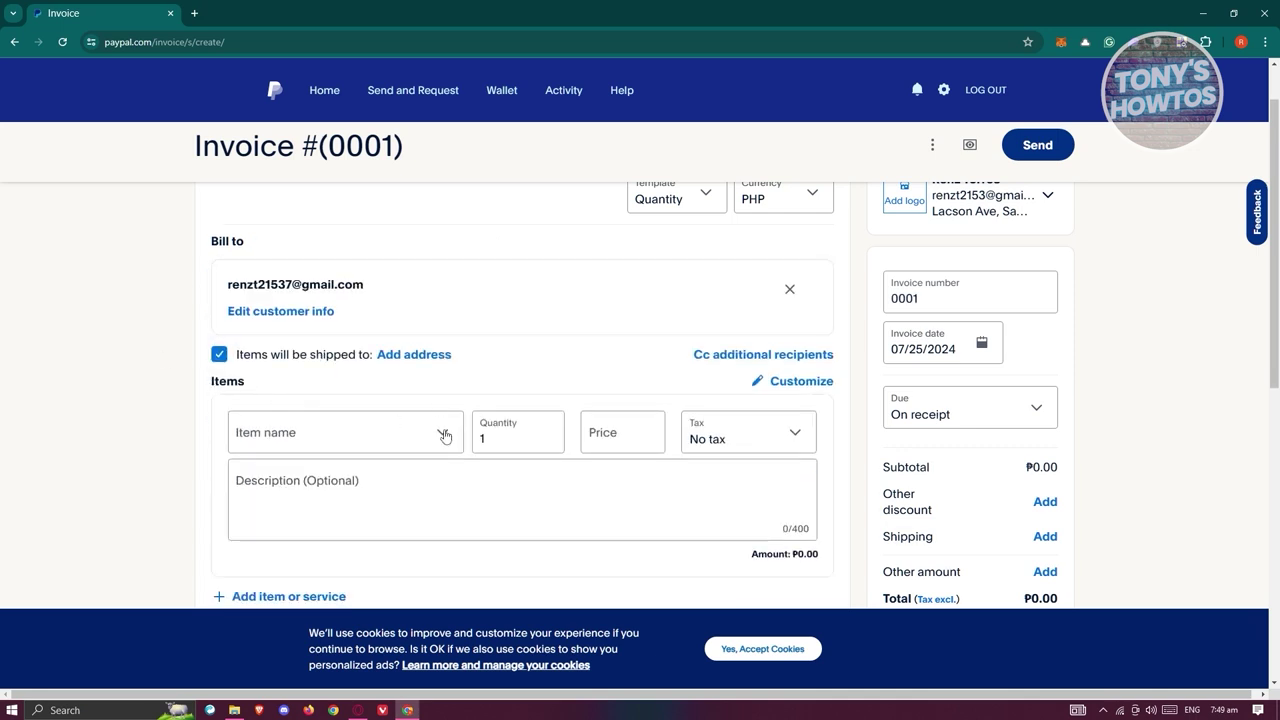
pyautogui.scroll(-1, 337, 376)
pyautogui.scroll(1, 366, 271)
pyautogui.click(420, 356)
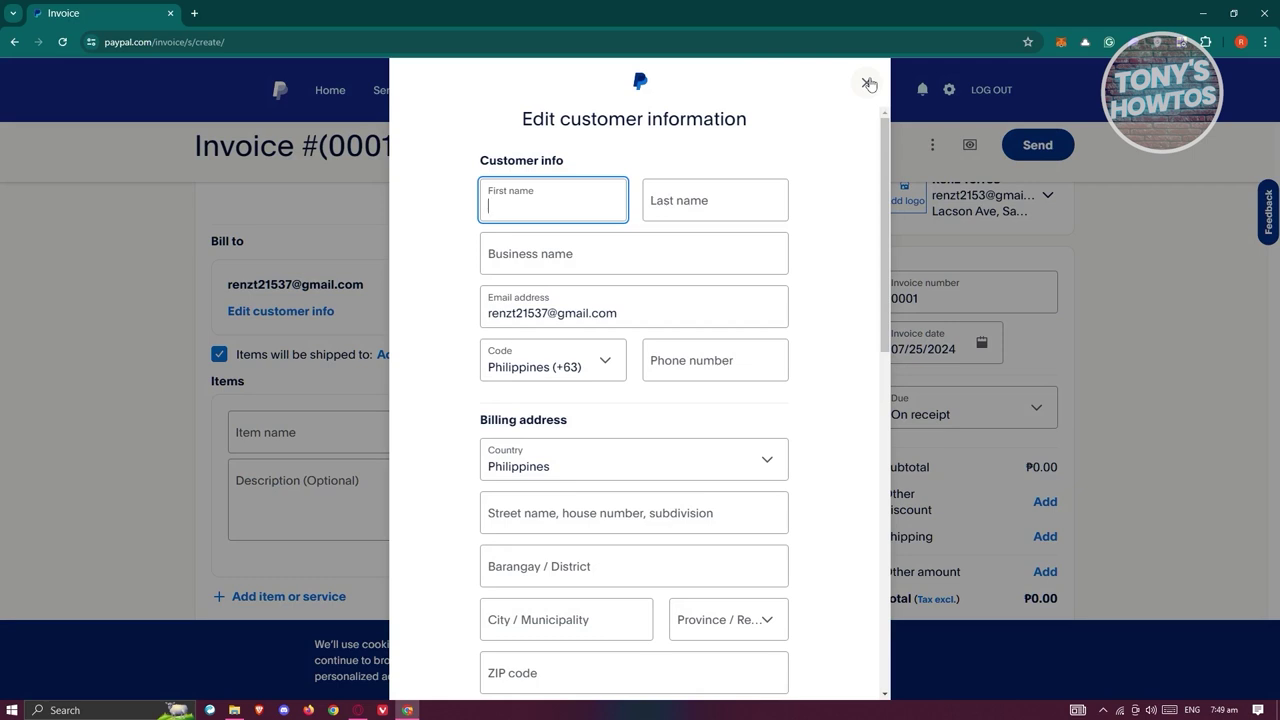
pyautogui.click(867, 83)
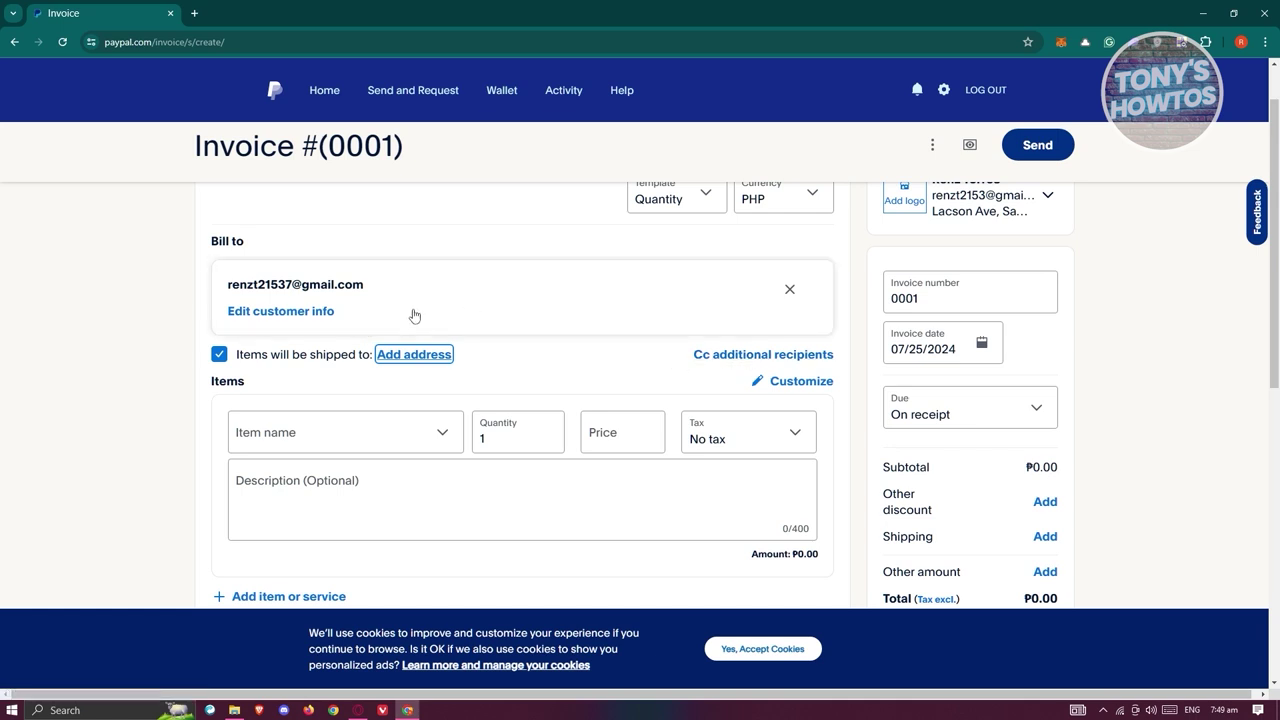
pyautogui.scroll(-2, 589, 371)
# Enter the first line item as 'test item' with a price of ₱100.
pyautogui.click(308, 300)
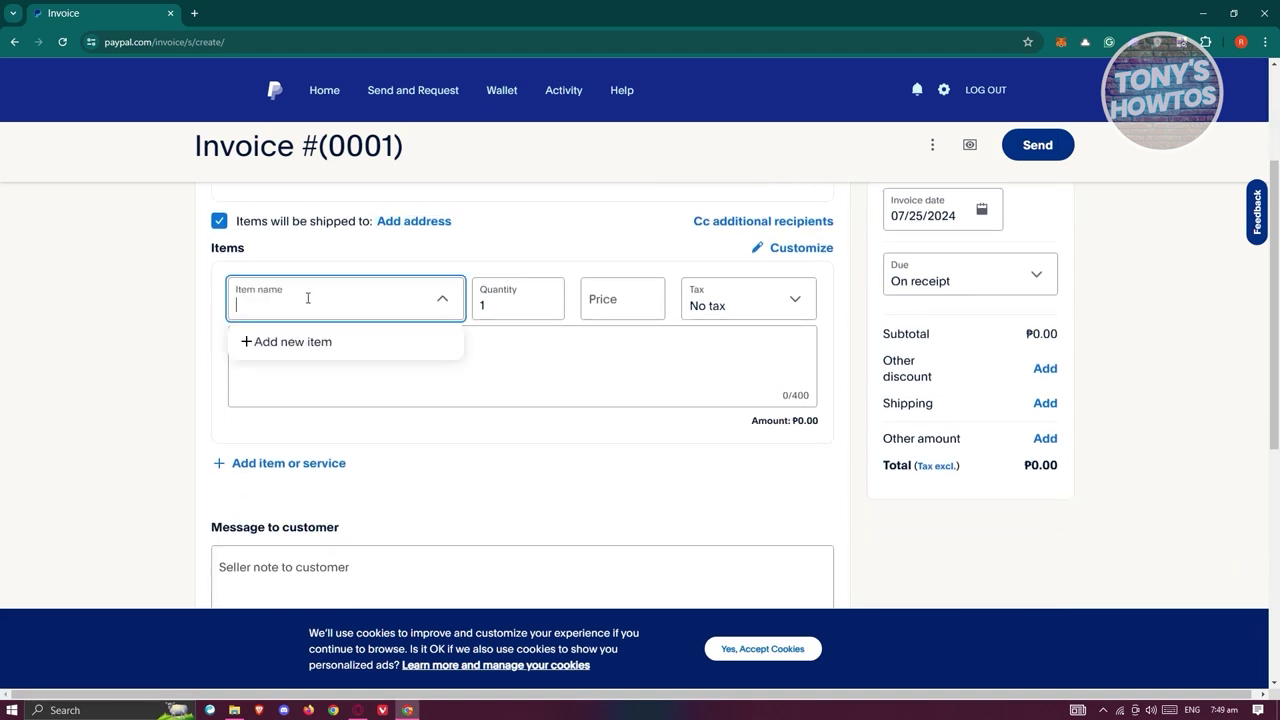
pyautogui.write('test item')
pyautogui.click(293, 341)
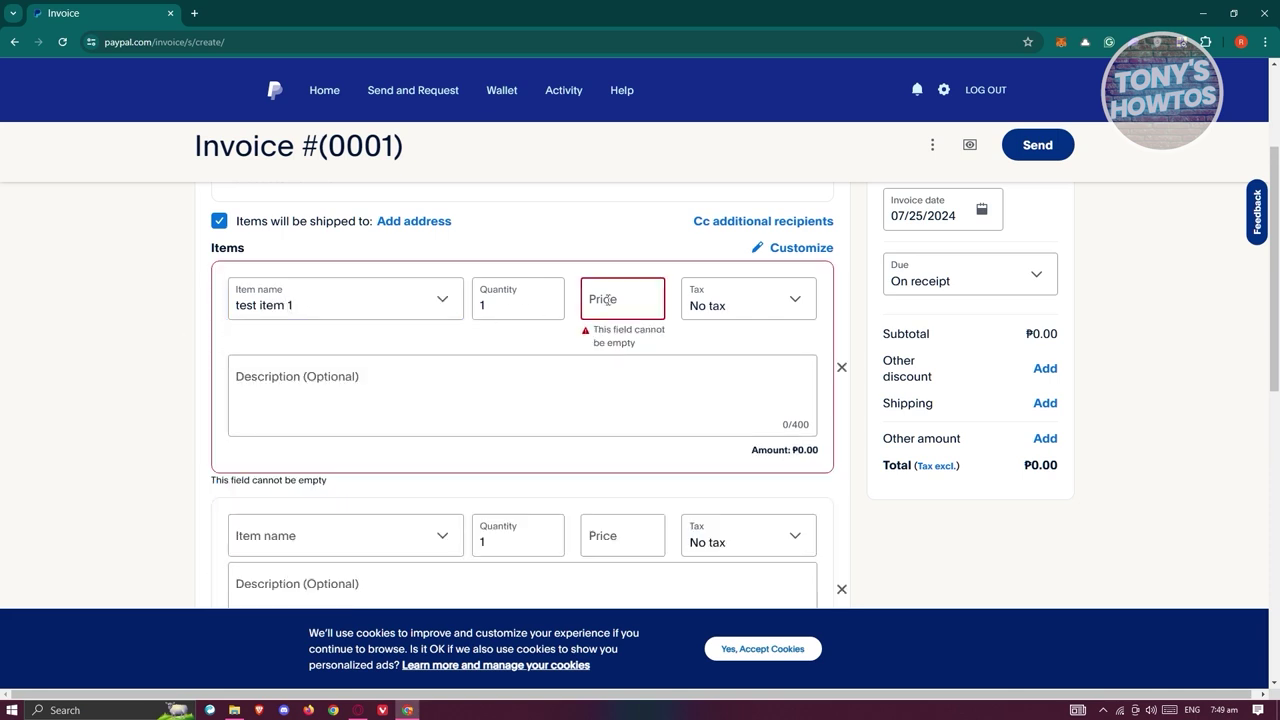
pyautogui.click(642, 301)
pyautogui.write('100')
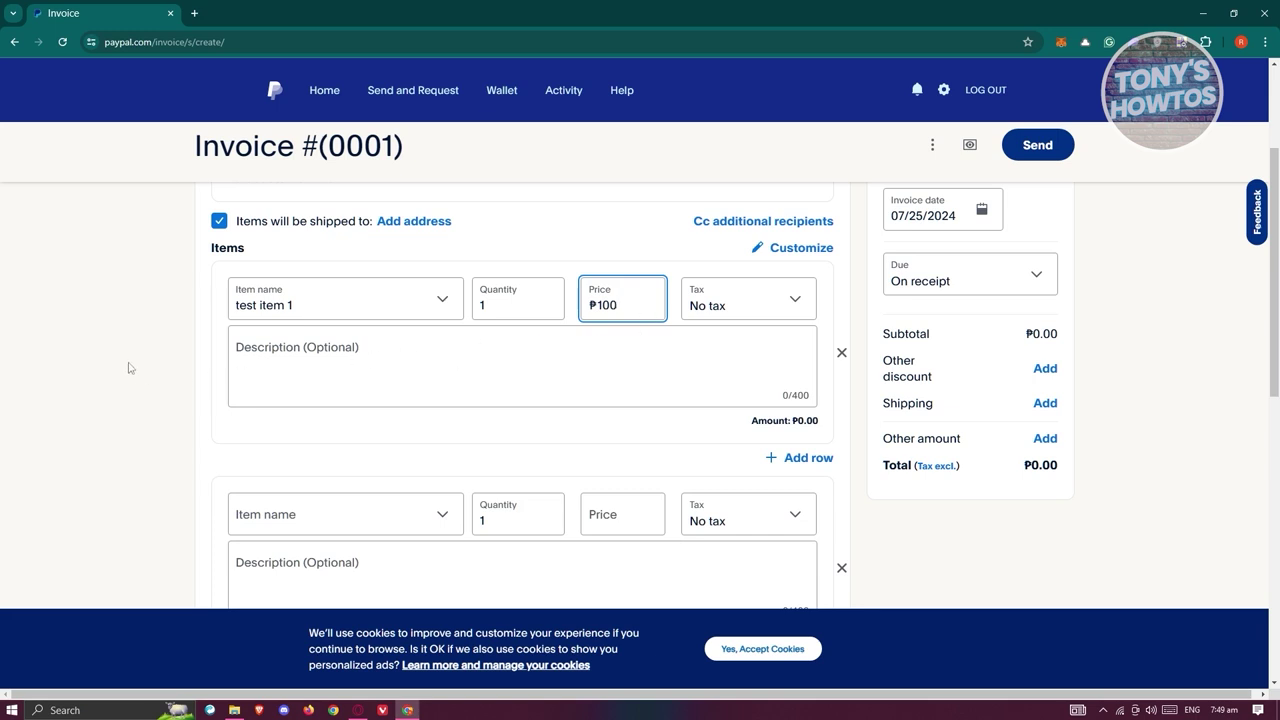
pyautogui.click(420, 395)
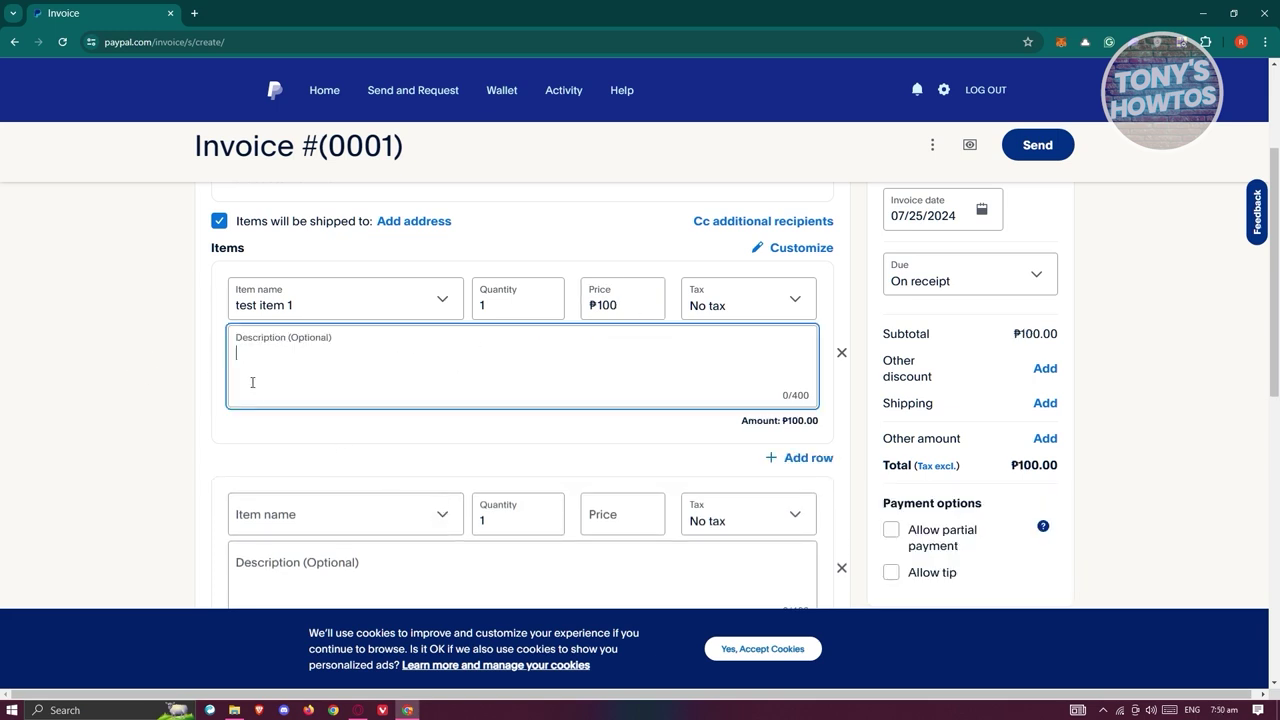
# Check the item's tax choices, leaving it with no tax, and return to its description.
pyautogui.scroll(-1, 455, 268)
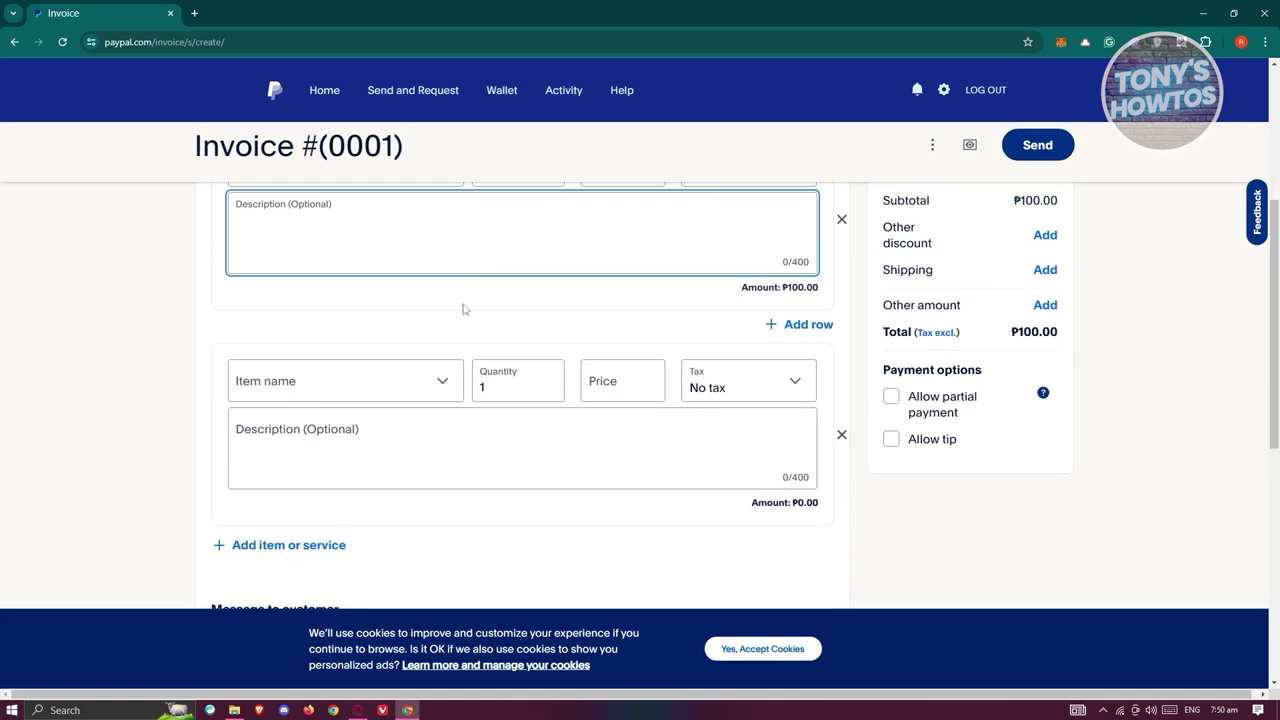
pyautogui.scroll(1, 458, 370)
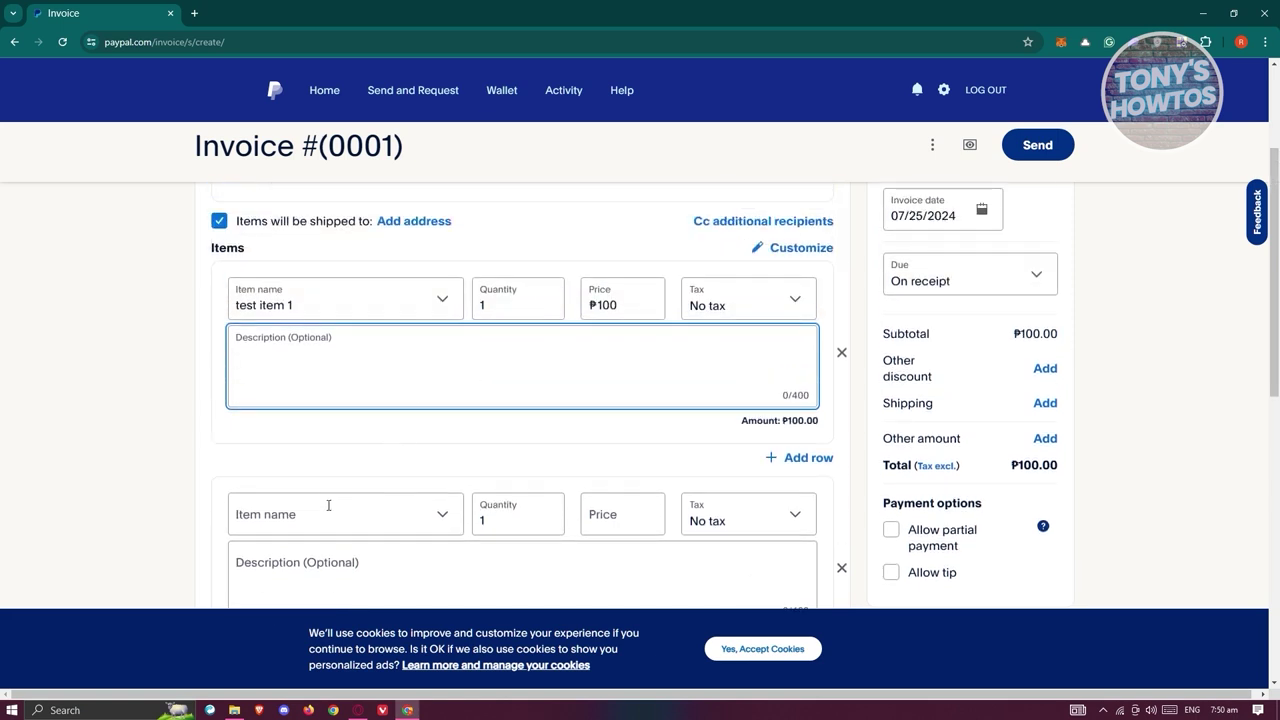
pyautogui.scroll(-1, 326, 500)
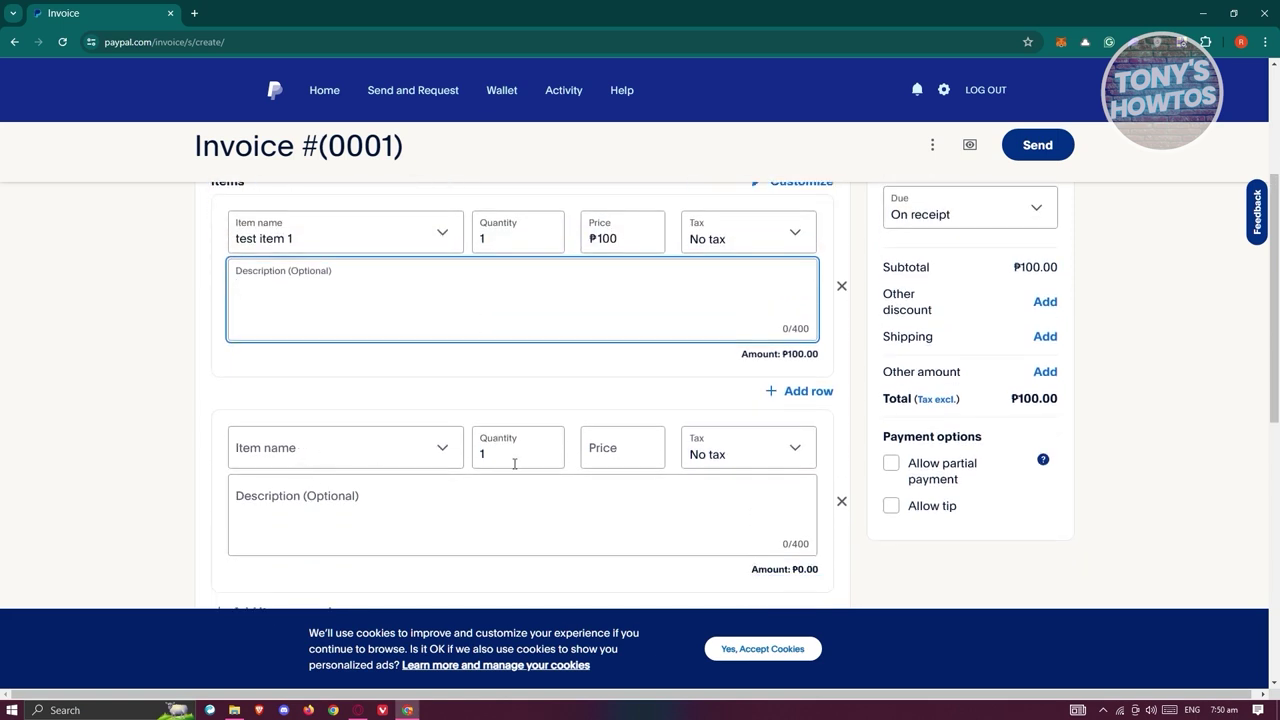
pyautogui.click(776, 241)
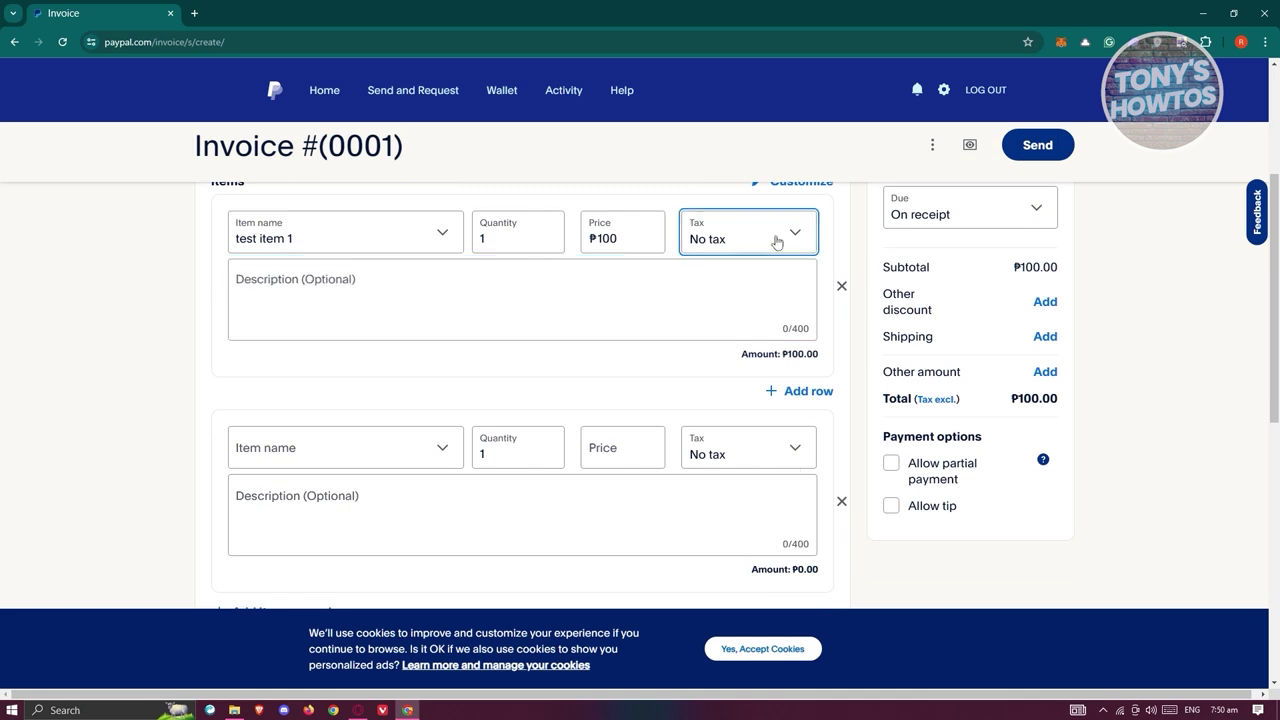
pyautogui.click(719, 405)
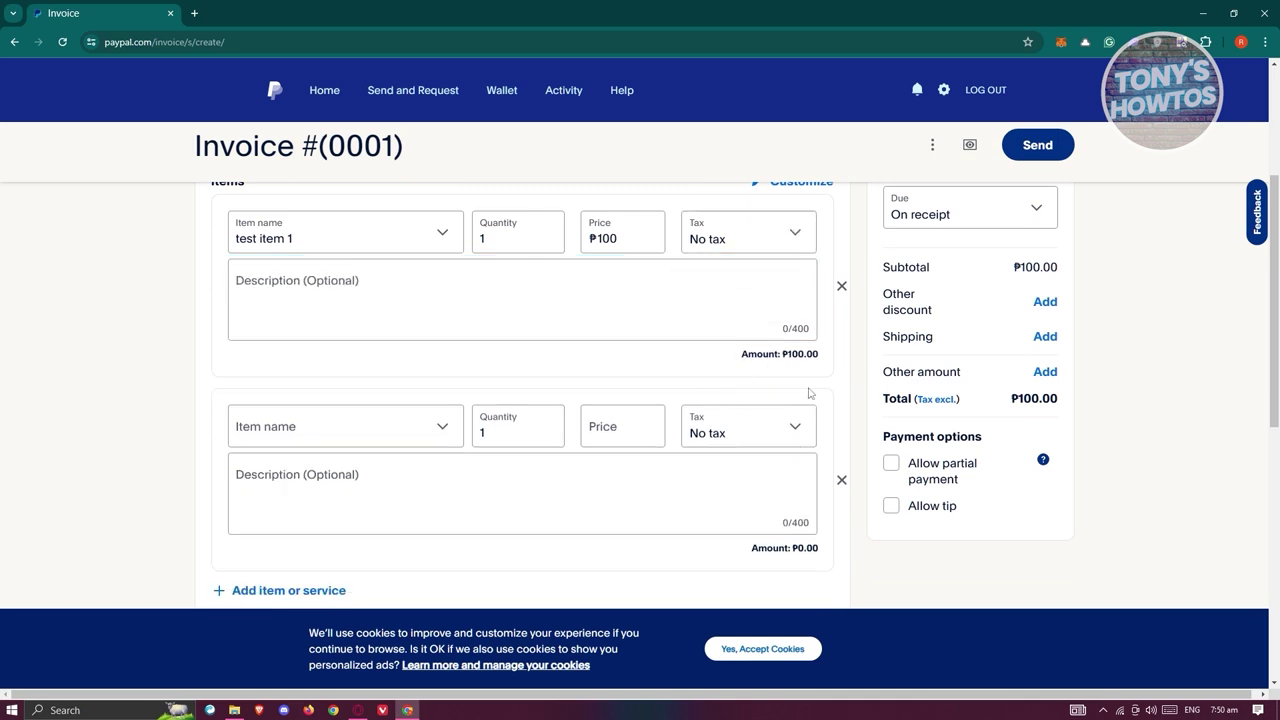
pyautogui.click(717, 302)
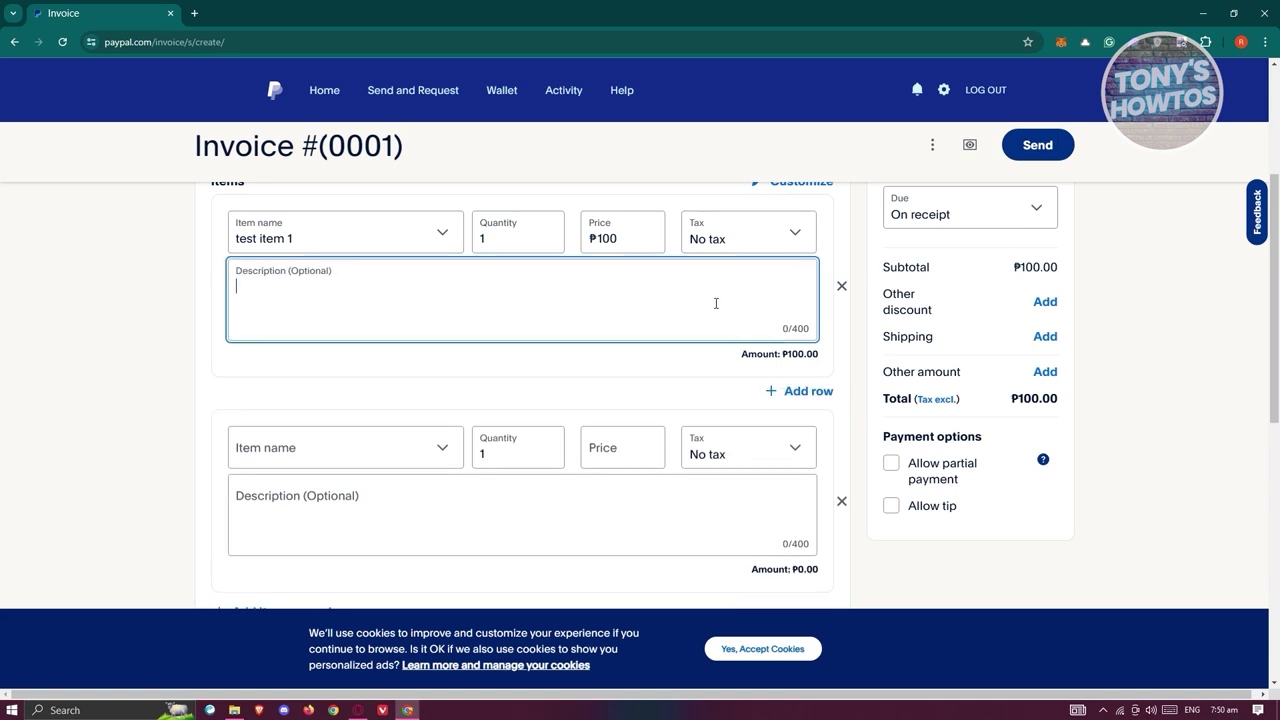
# Add two extra item rows, then delete both empty rows so only test item 1 remains.
pyautogui.click(806, 391)
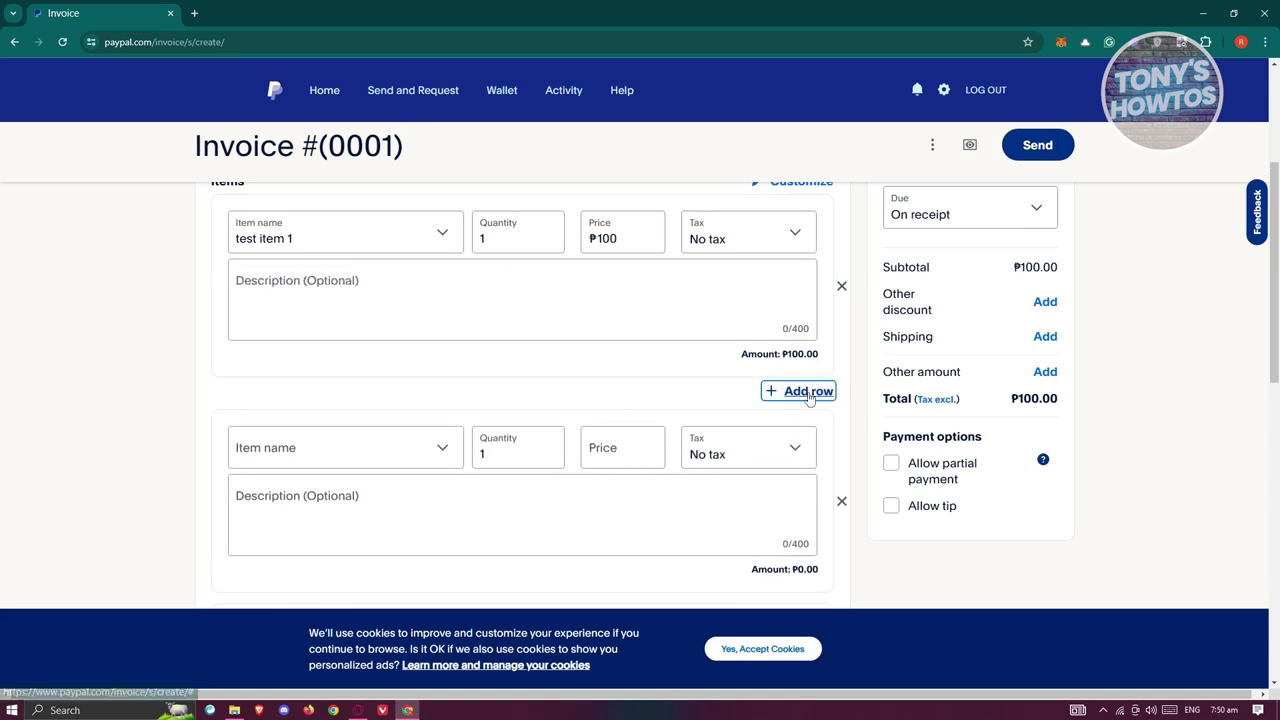
pyautogui.click(808, 392)
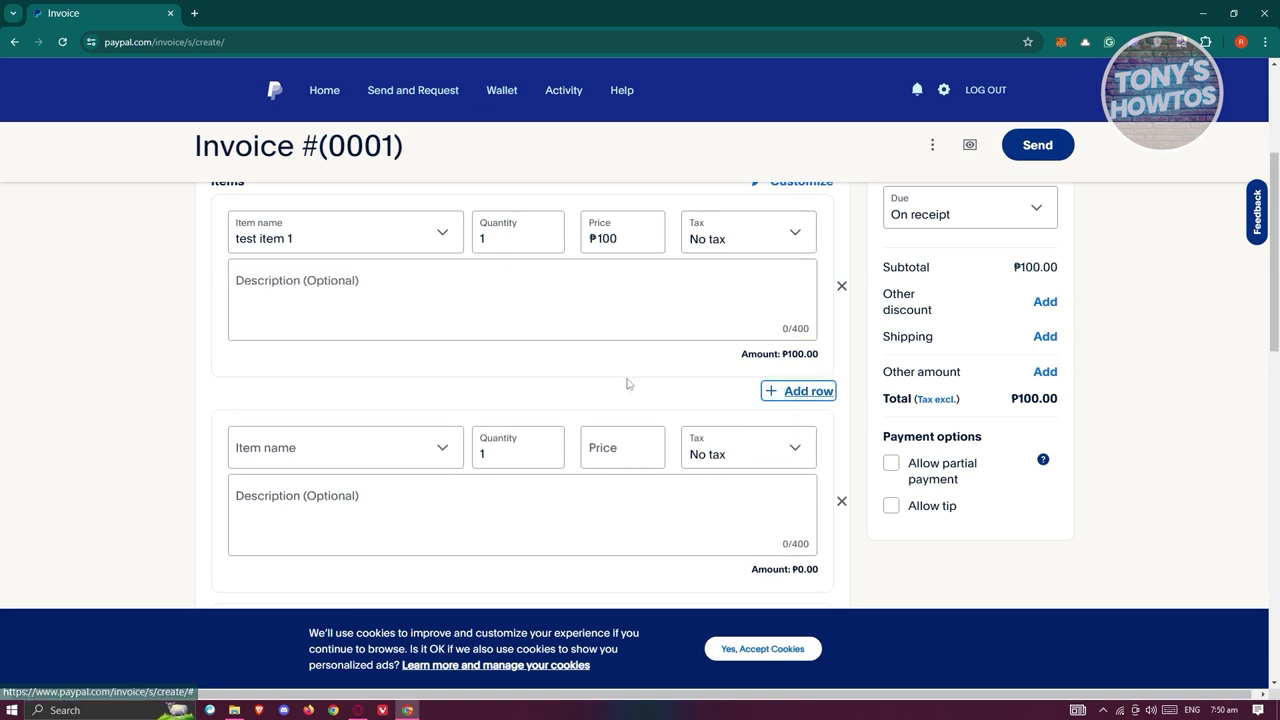
pyautogui.scroll(-2, 640, 385)
pyautogui.scroll(-2, 925, 443)
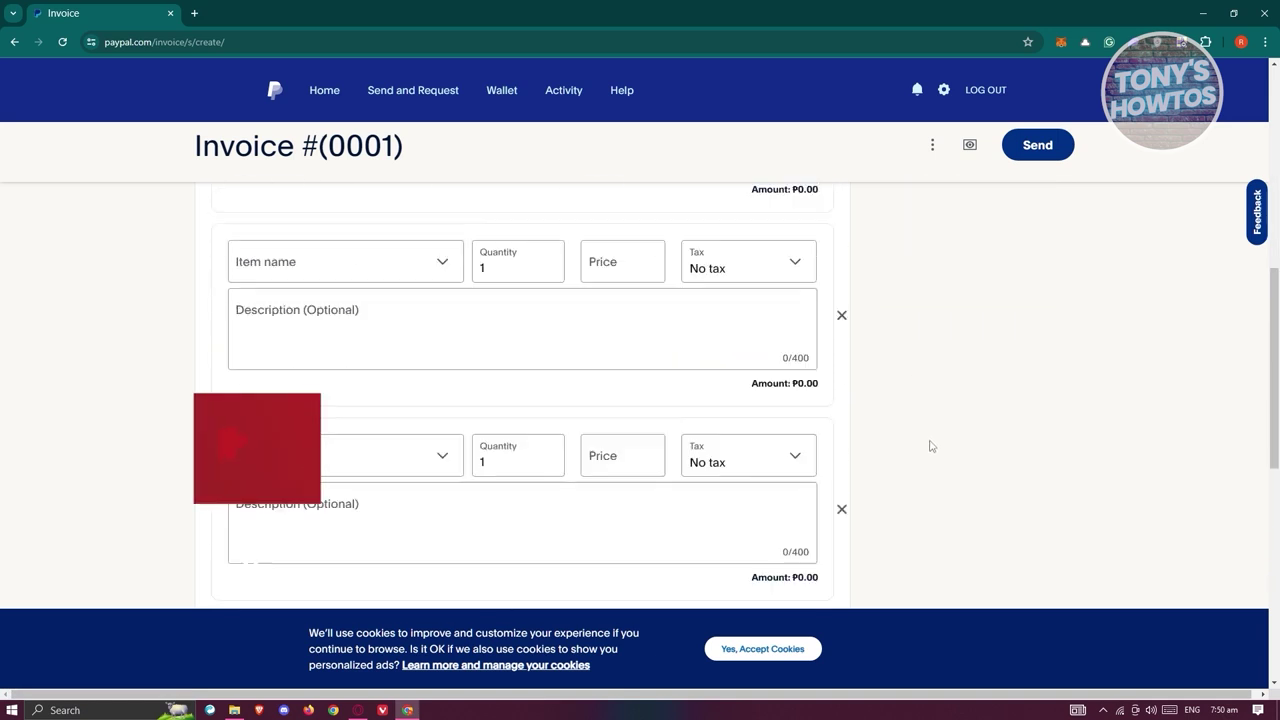
pyautogui.scroll(4, 920, 446)
pyautogui.click(841, 480)
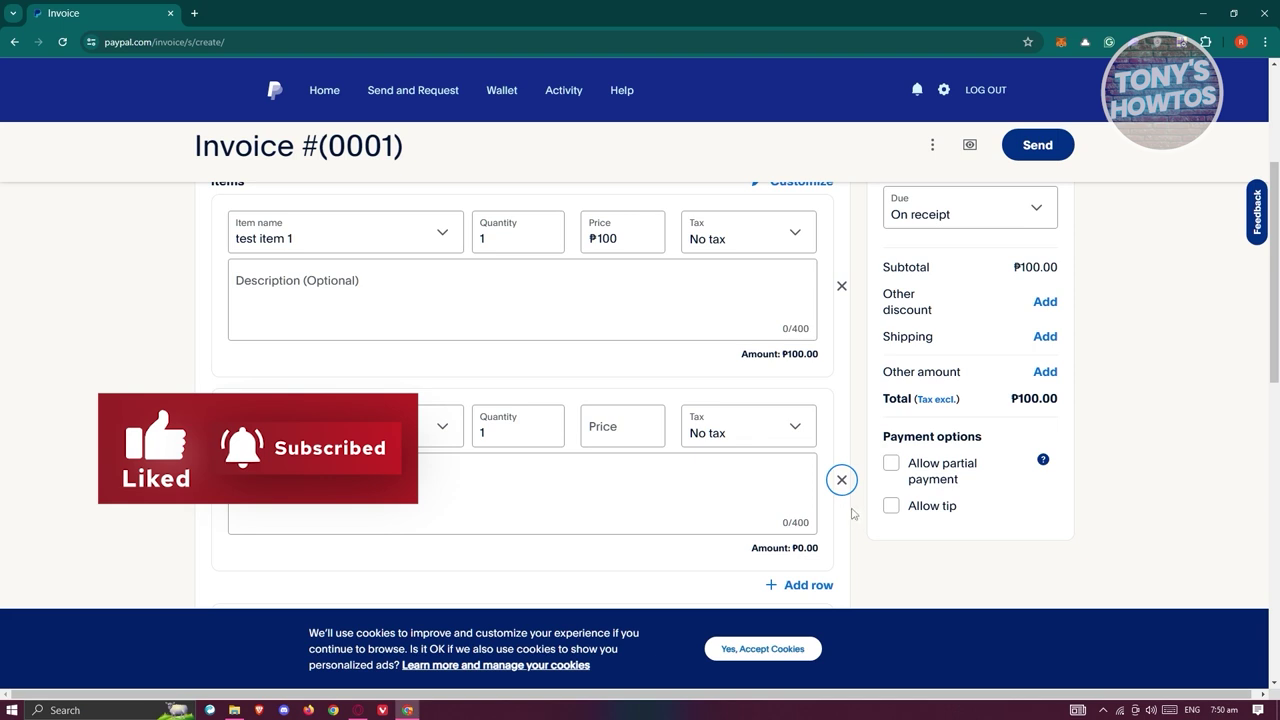
pyautogui.click(841, 480)
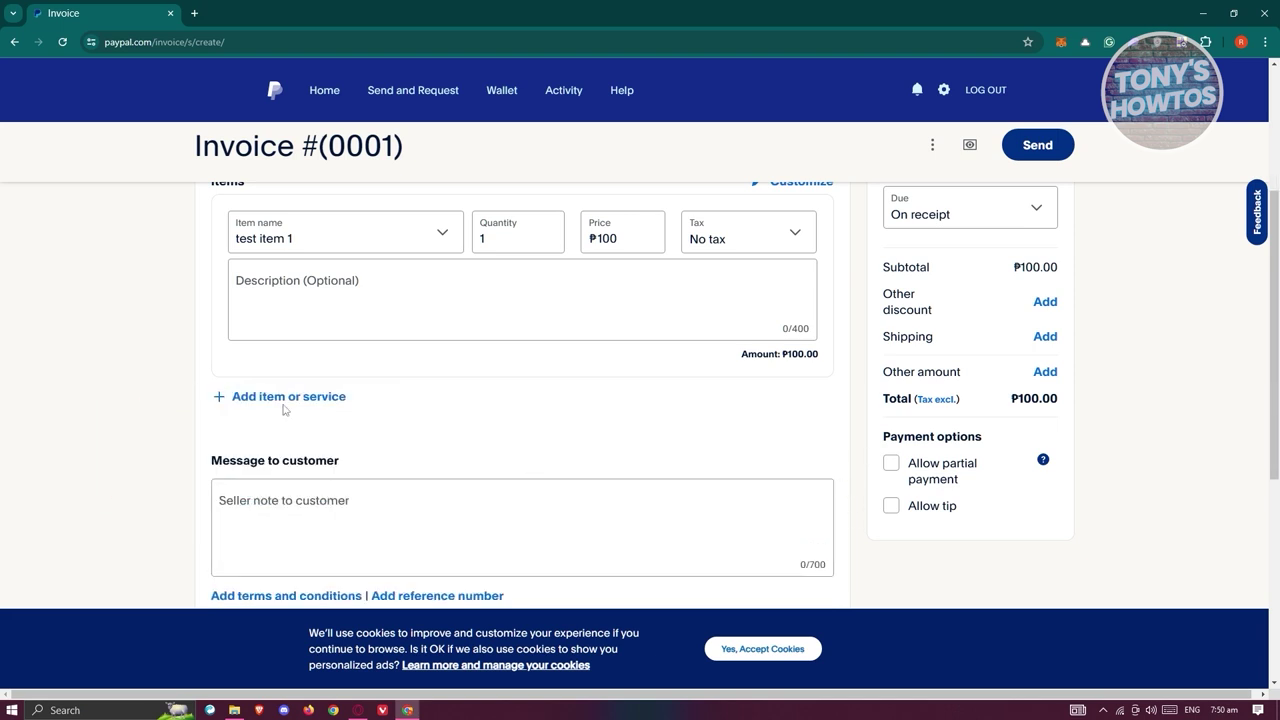
pyautogui.scroll(1, 420, 390)
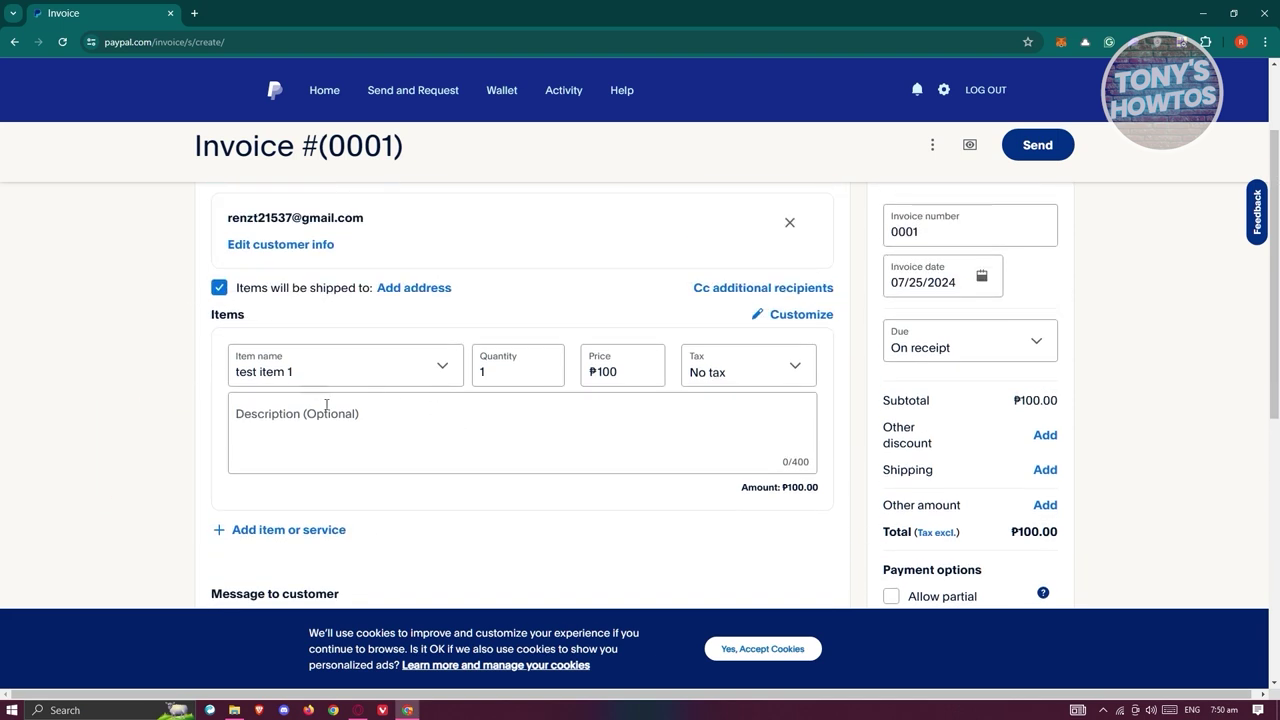
# Type 'test message' into the Message to customer note.
pyautogui.scroll(-3, 318, 408)
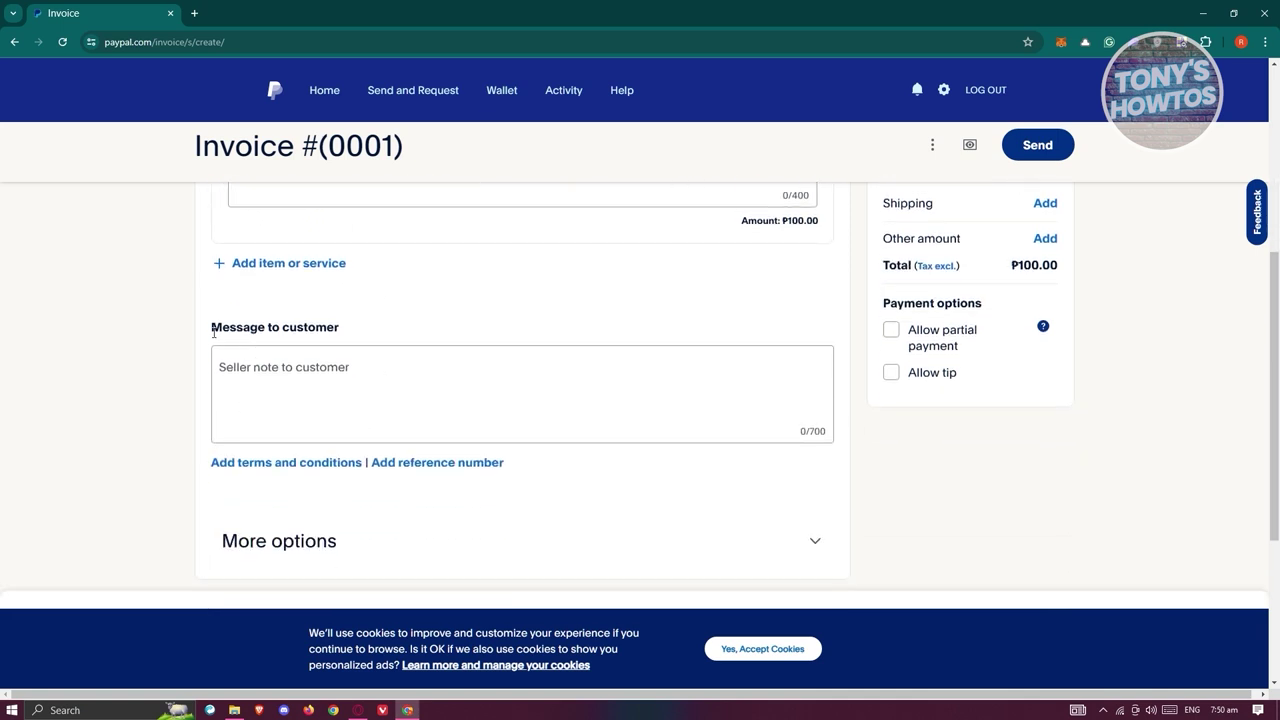
pyautogui.click(400, 378)
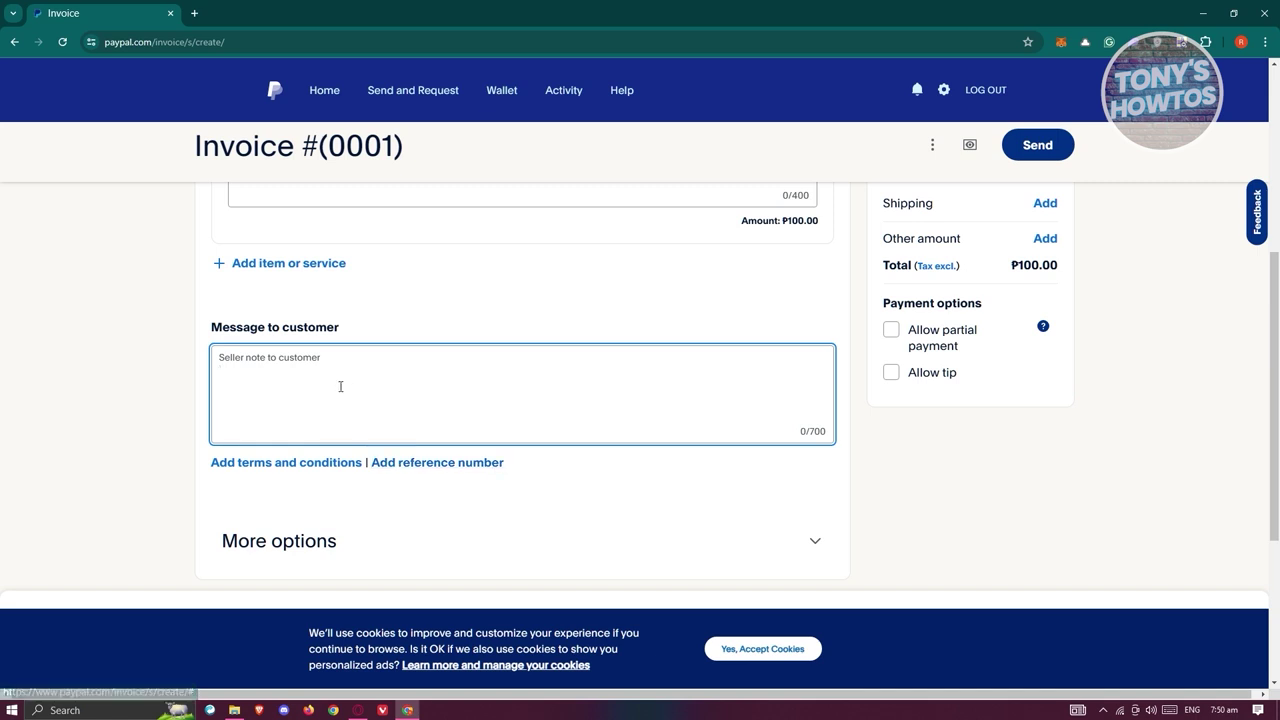
pyautogui.write('tes')
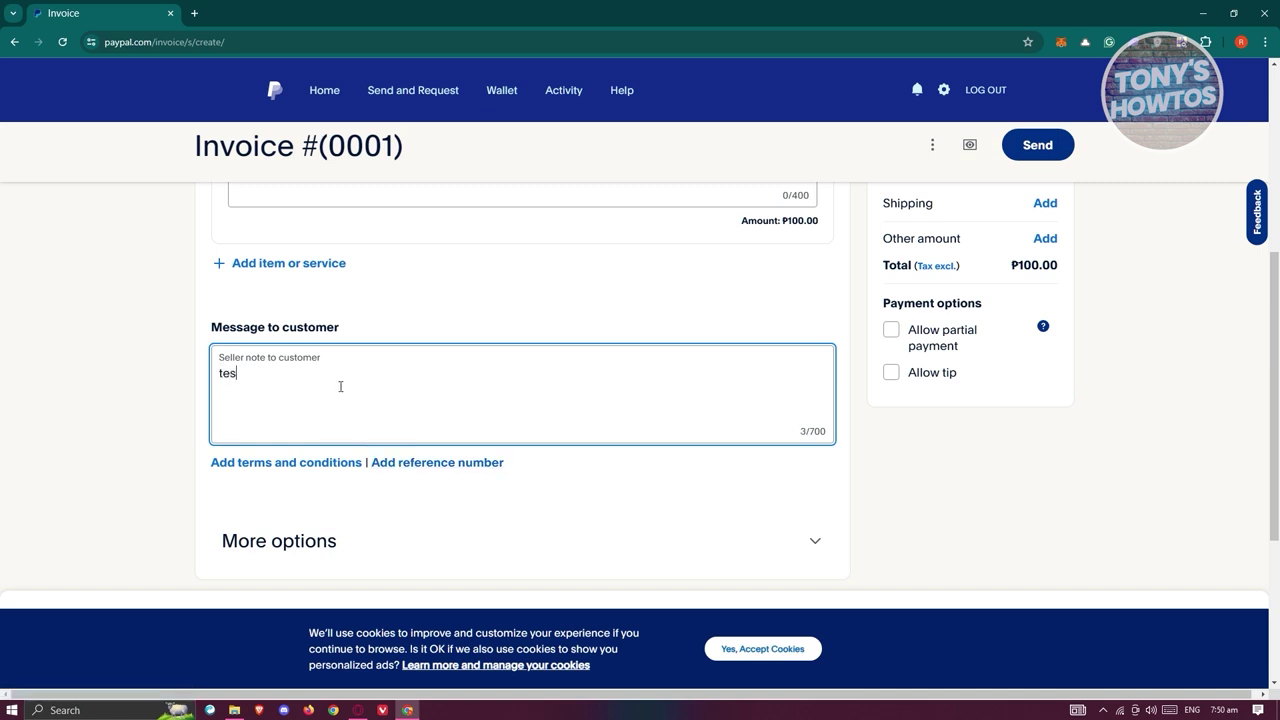
pyautogui.write('t message')
pyautogui.scroll(4, 830, 390)
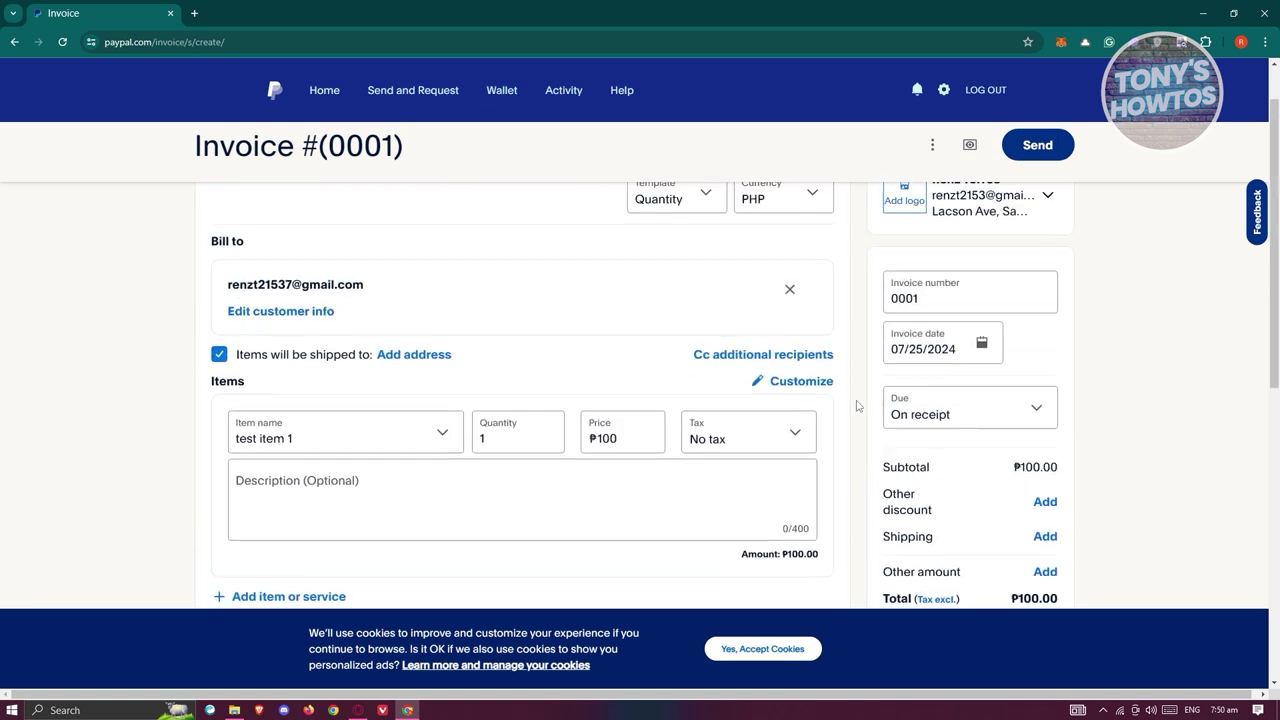
pyautogui.scroll(-1, 968, 398)
pyautogui.moveTo(946, 231); pyautogui.dragTo(866, 235)
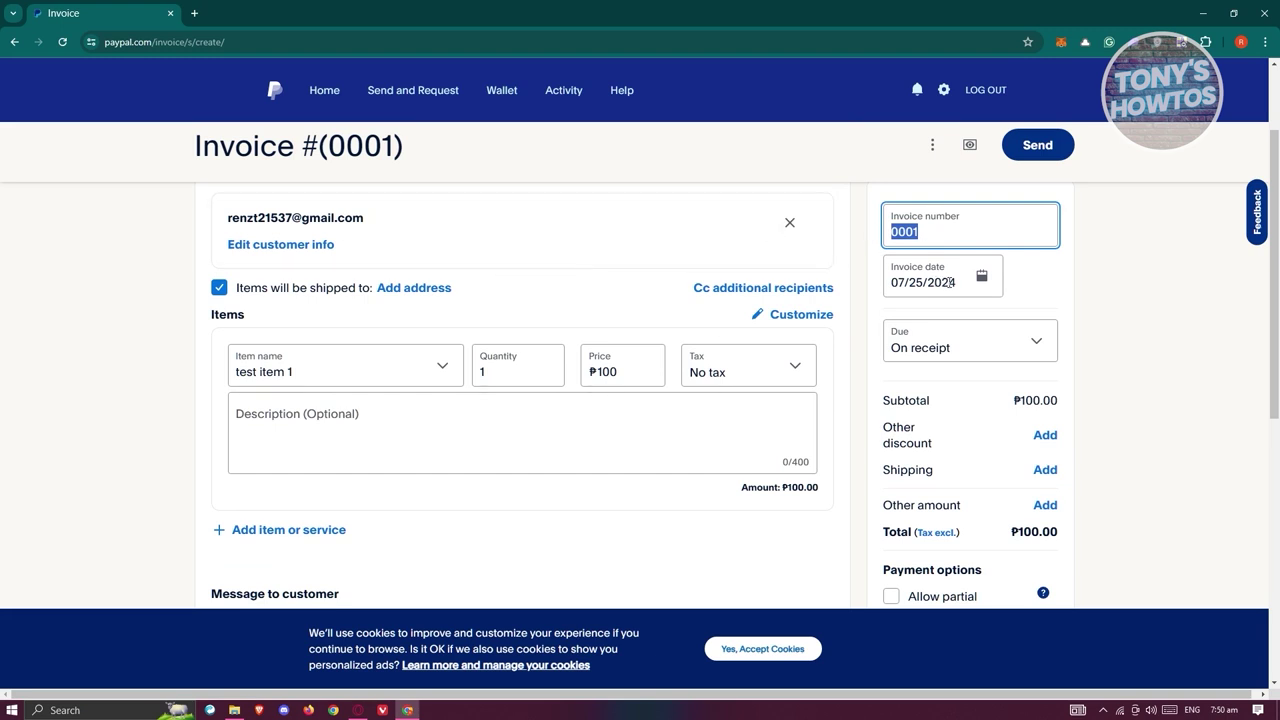
pyautogui.scroll(-1, 966, 340)
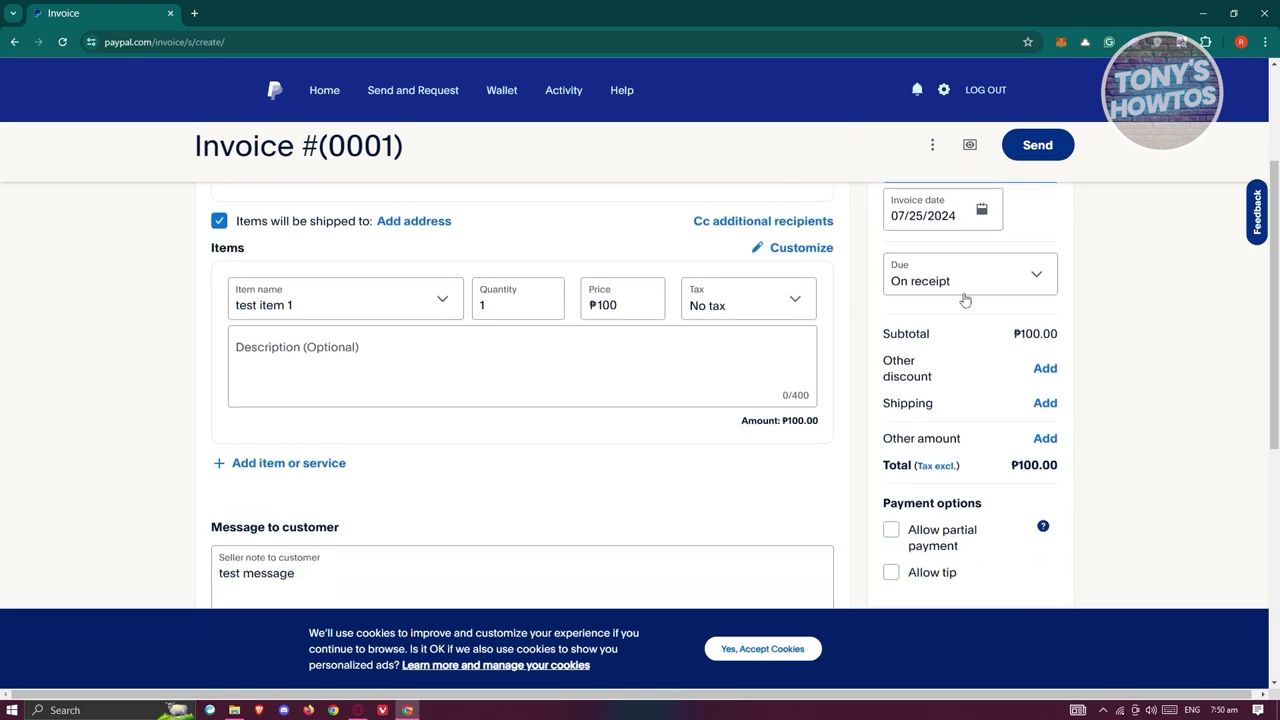
pyautogui.click(1020, 291)
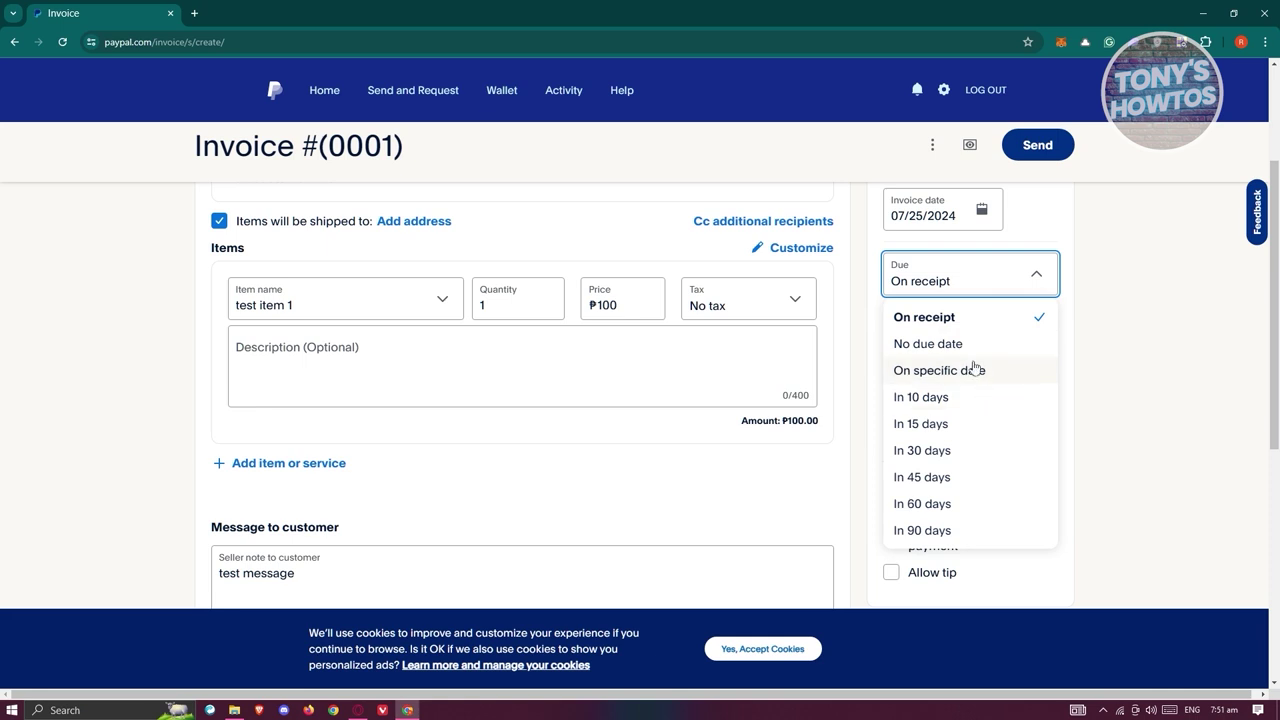
pyautogui.scroll(-3, 962, 410)
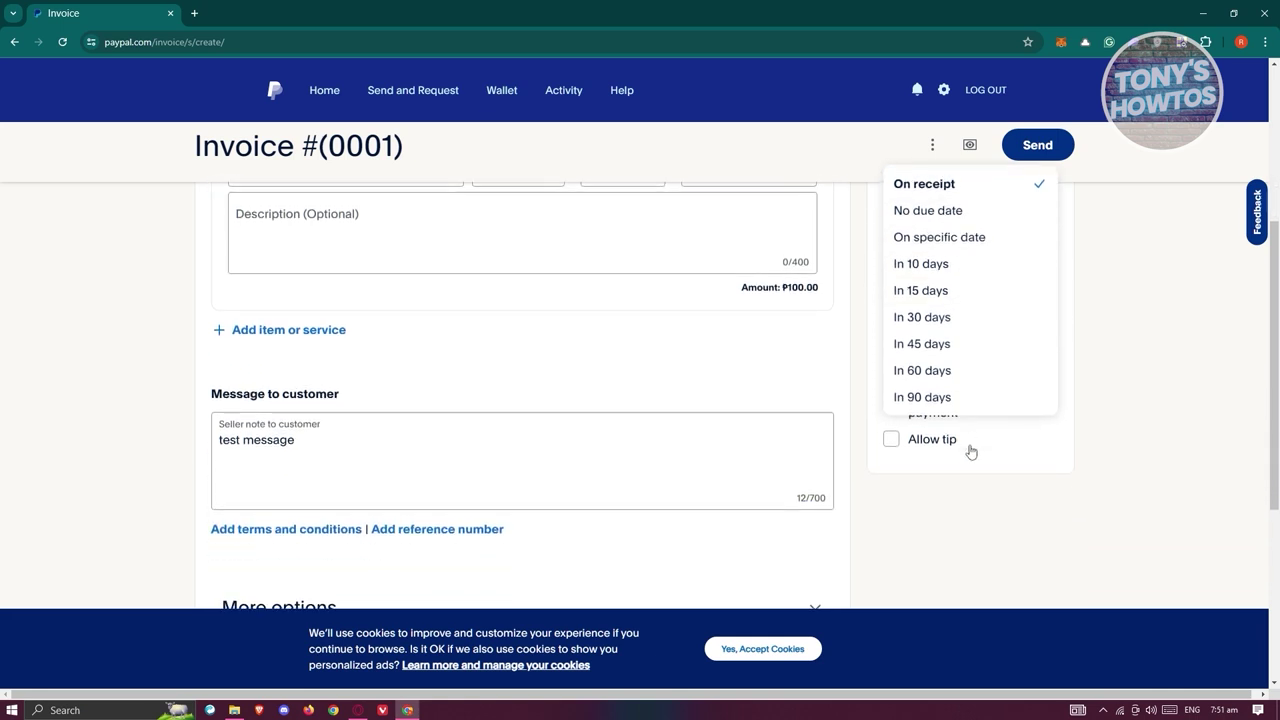
pyautogui.scroll(3, 1108, 409)
pyautogui.click(1142, 421)
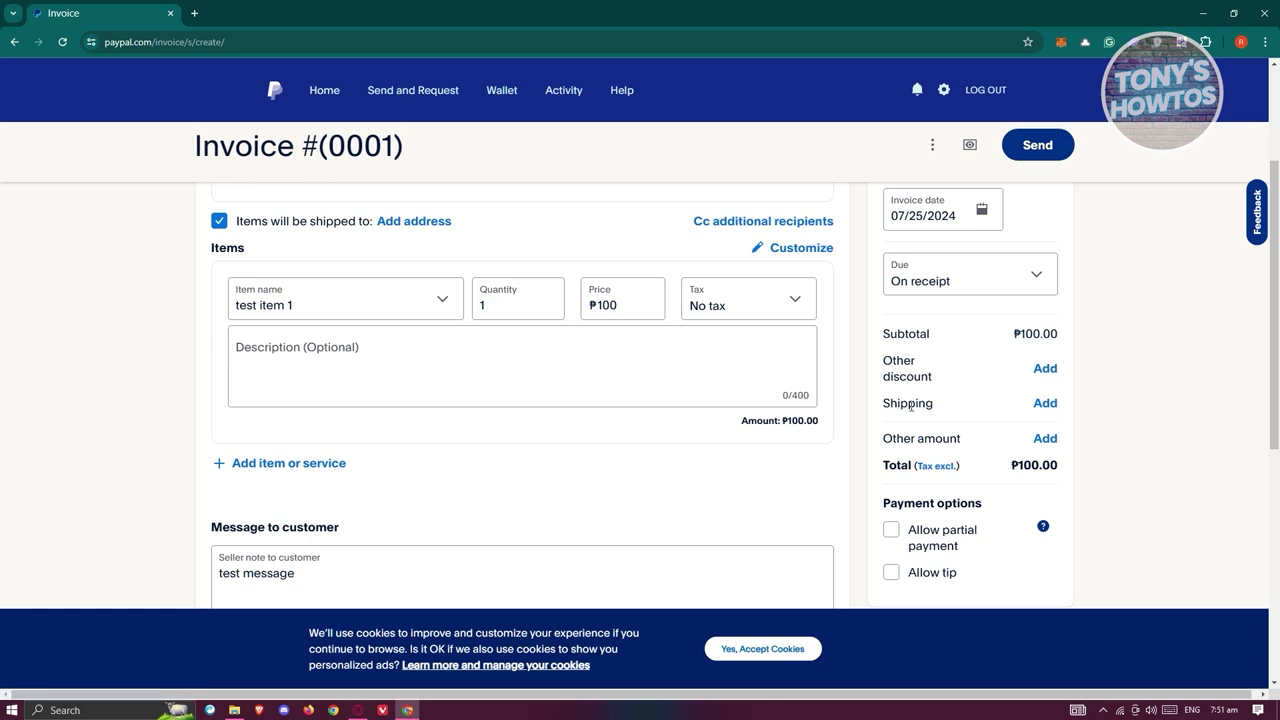
pyautogui.scroll(1, 691, 424)
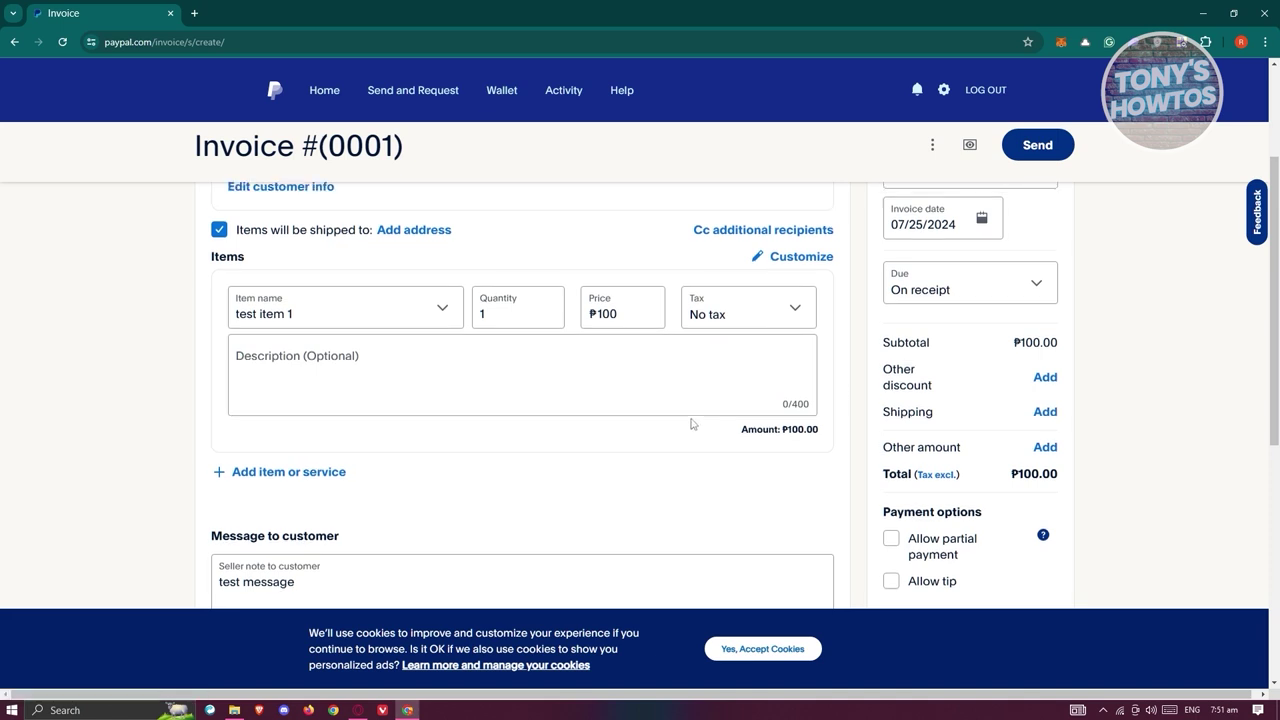
pyautogui.scroll(2, 691, 424)
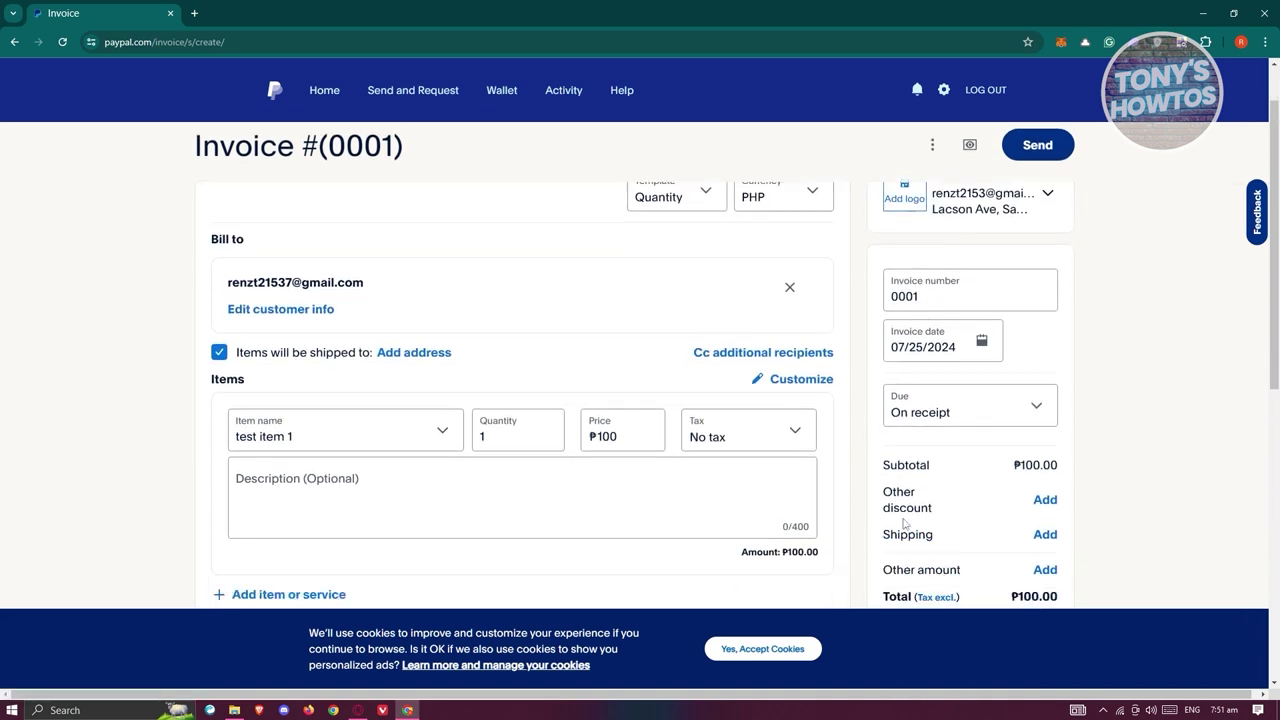
pyautogui.scroll(-2, 904, 522)
pyautogui.moveTo(1014, 334); pyautogui.dragTo(1079, 339)
# Select test item 1's ₱100 price and add a blank item row below it.
pyautogui.click(630, 302)
pyautogui.doubleClick(606, 305)
pyautogui.scroll(-1, 484, 442)
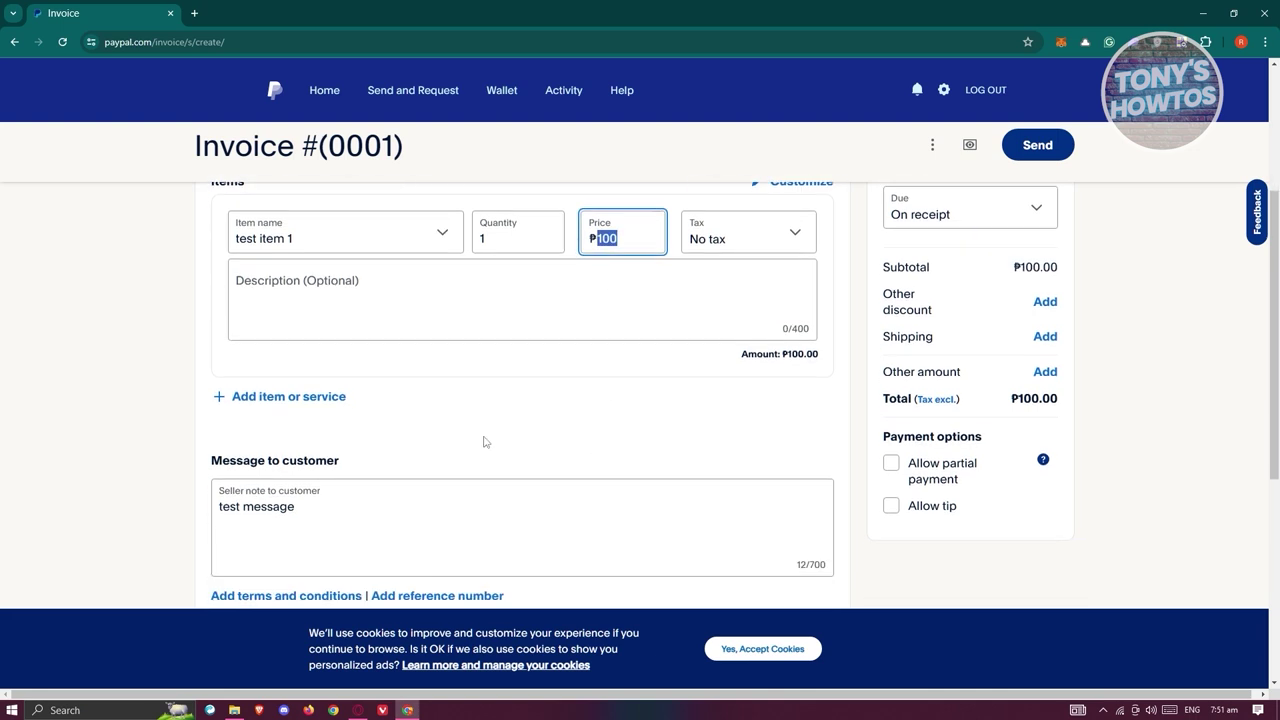
pyautogui.scroll(2, 484, 442)
pyautogui.scroll(-1, 366, 237)
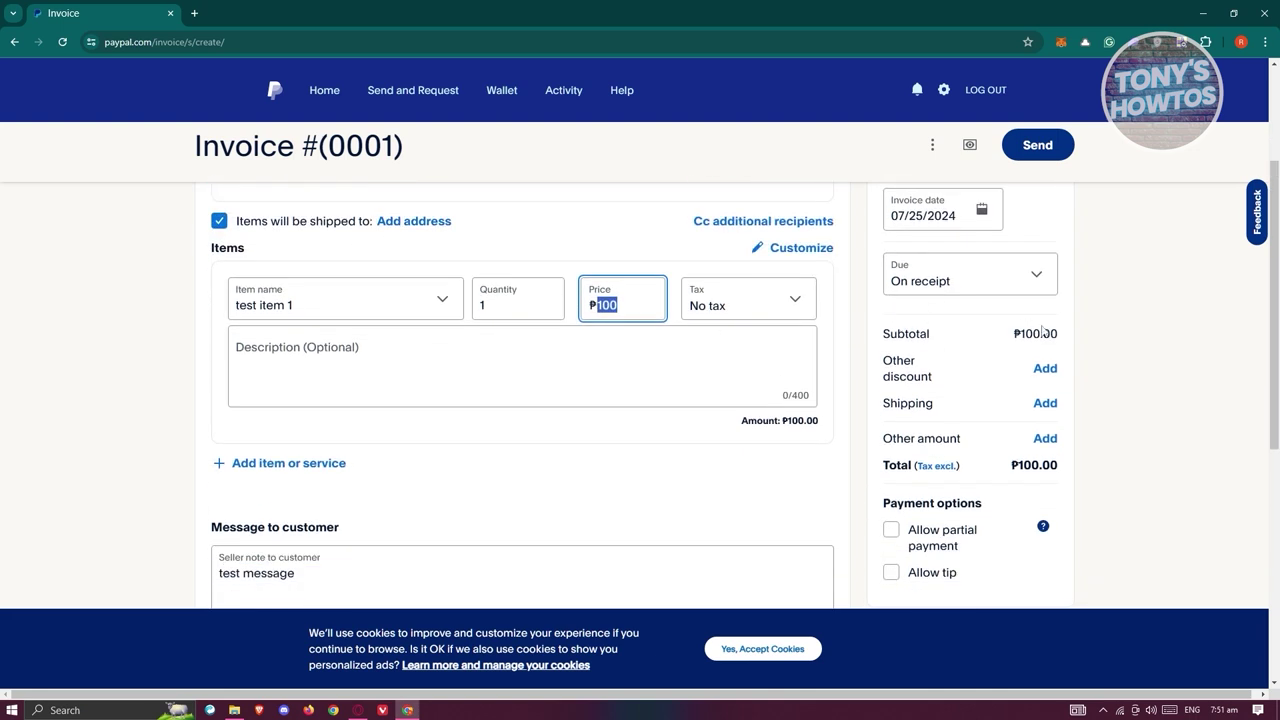
pyautogui.scroll(-3, 1040, 380)
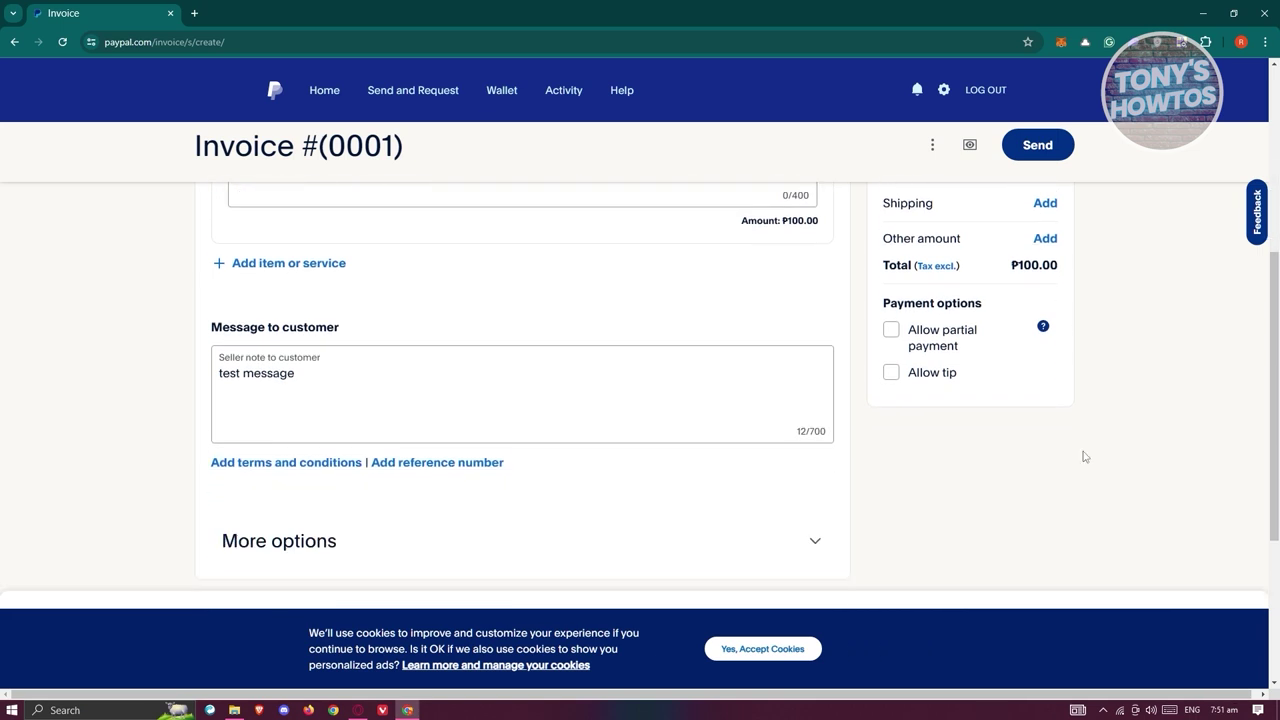
pyautogui.moveTo(885, 307); pyautogui.dragTo(1000, 305)
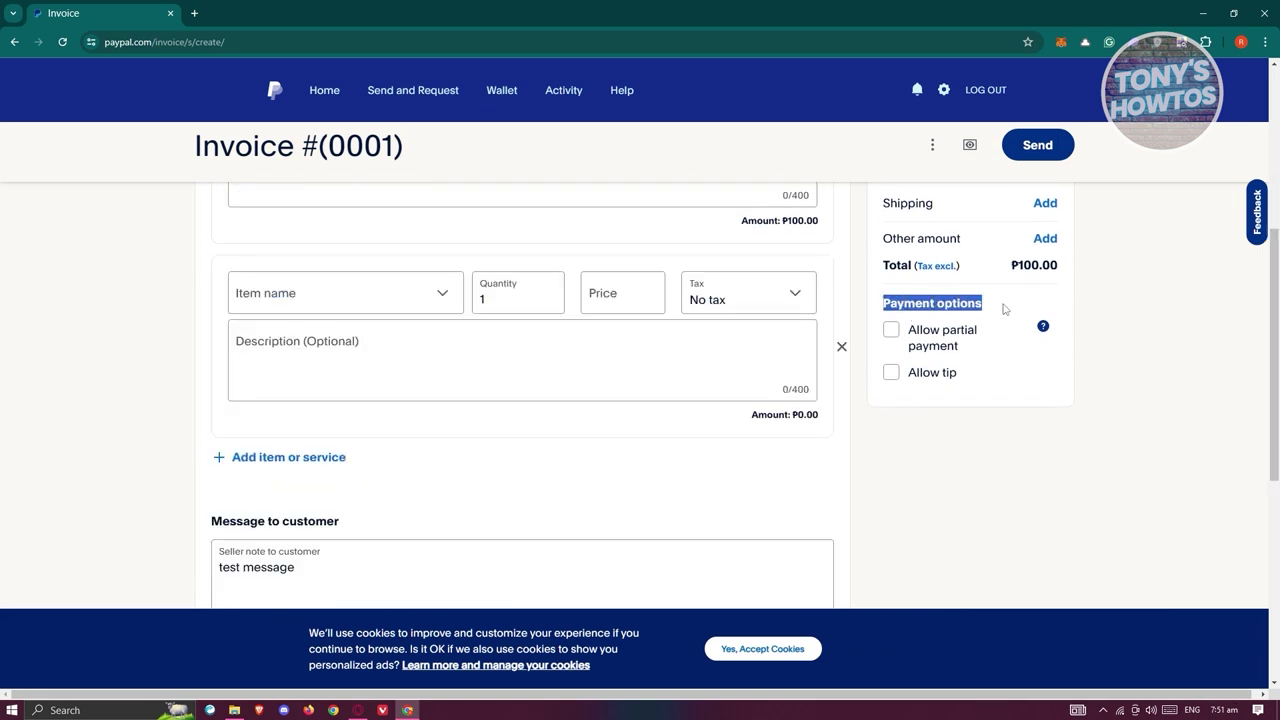
pyautogui.click(1006, 468)
# Turn partial payment on and back off, enable tips, and preview the invoice as the customer.
pyautogui.click(891, 332)
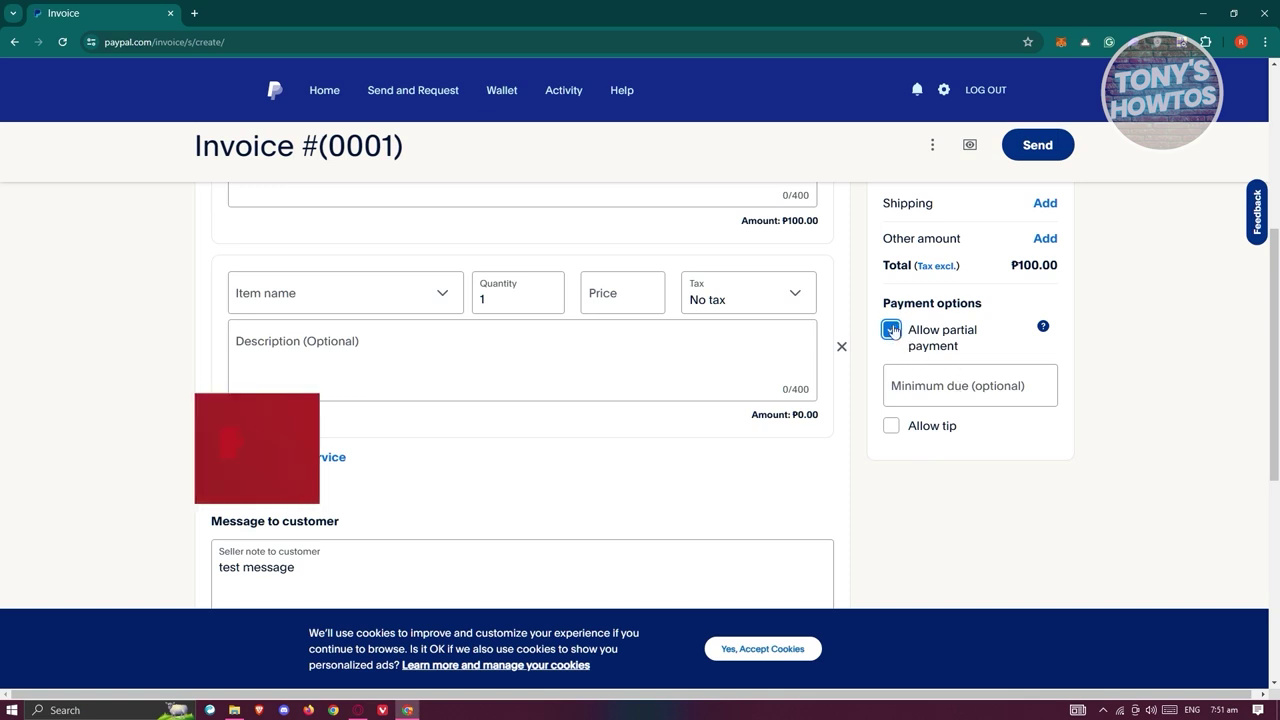
pyautogui.click(891, 330)
pyautogui.click(889, 376)
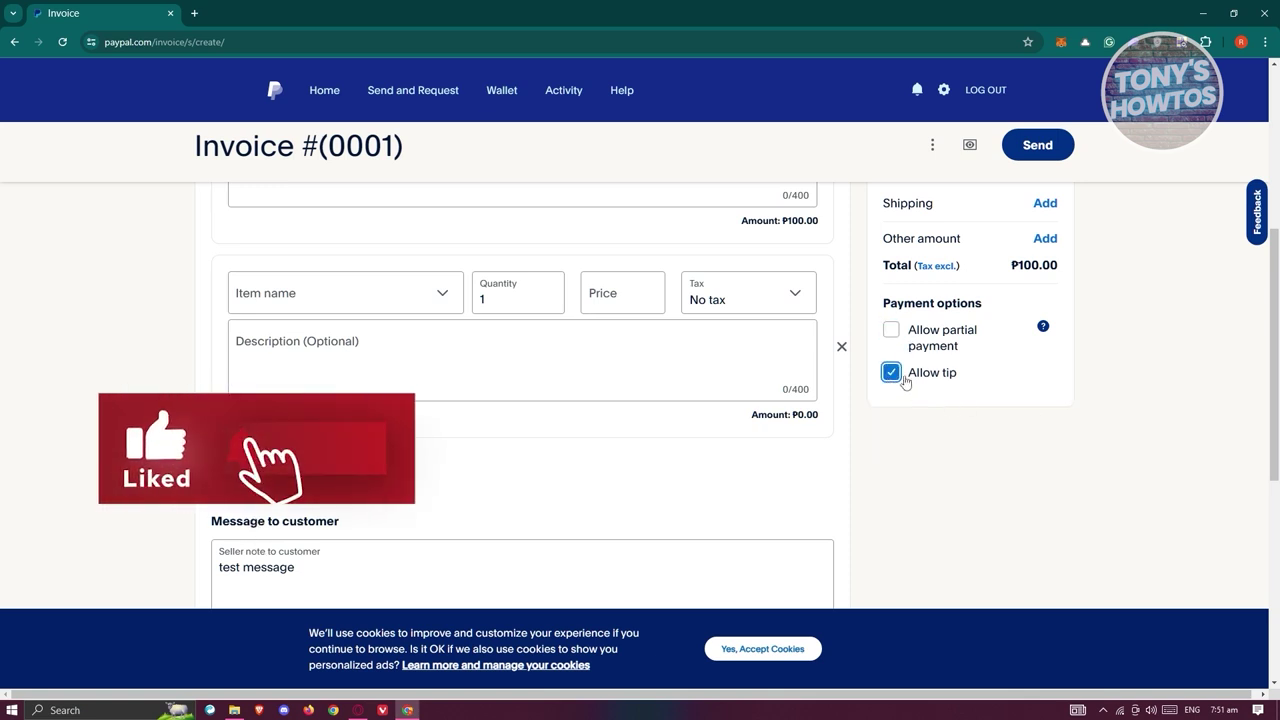
pyautogui.scroll(-3, 1006, 420)
pyautogui.scroll(10, 1030, 429)
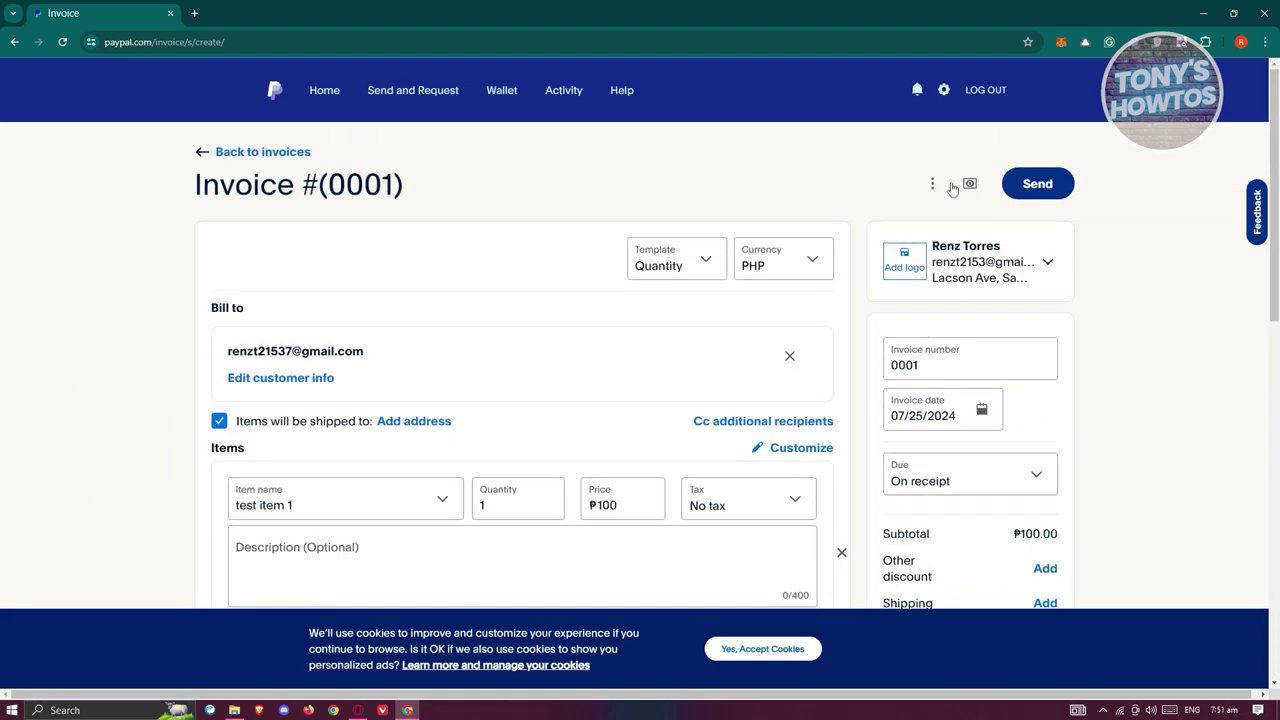
pyautogui.click(970, 184)
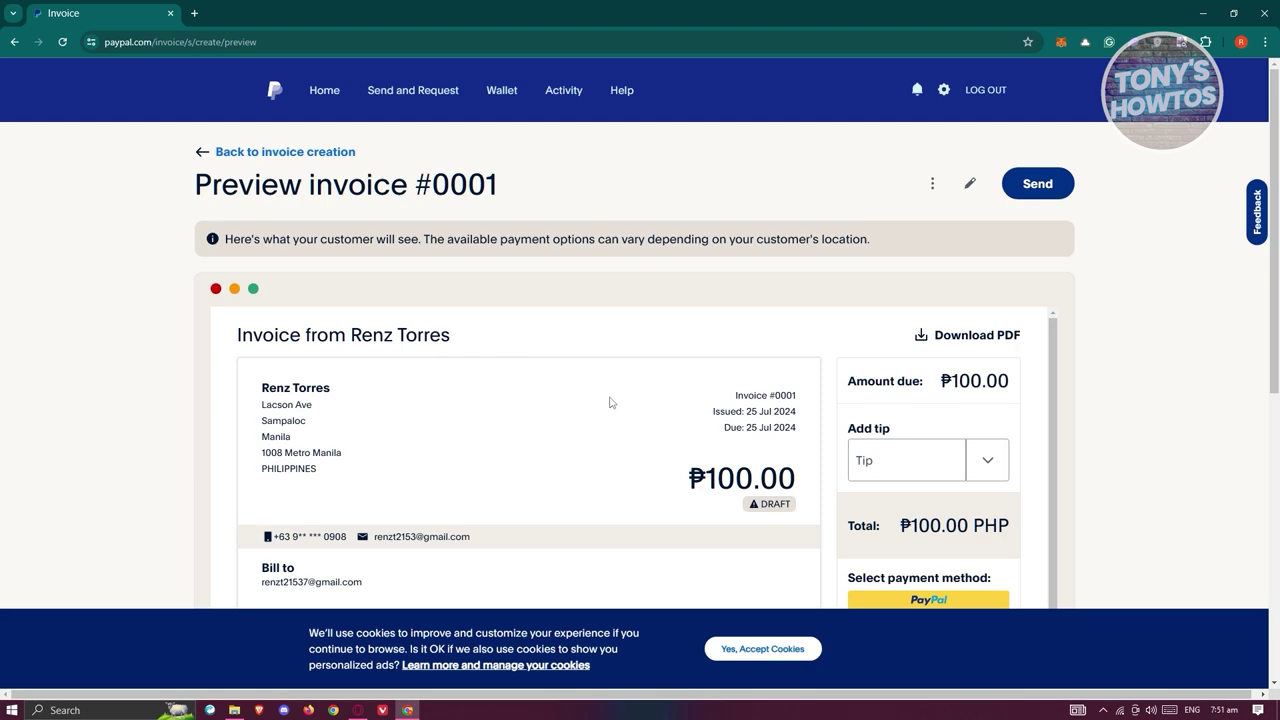
pyautogui.scroll(-2, 624, 398)
pyautogui.scroll(-5, 628, 397)
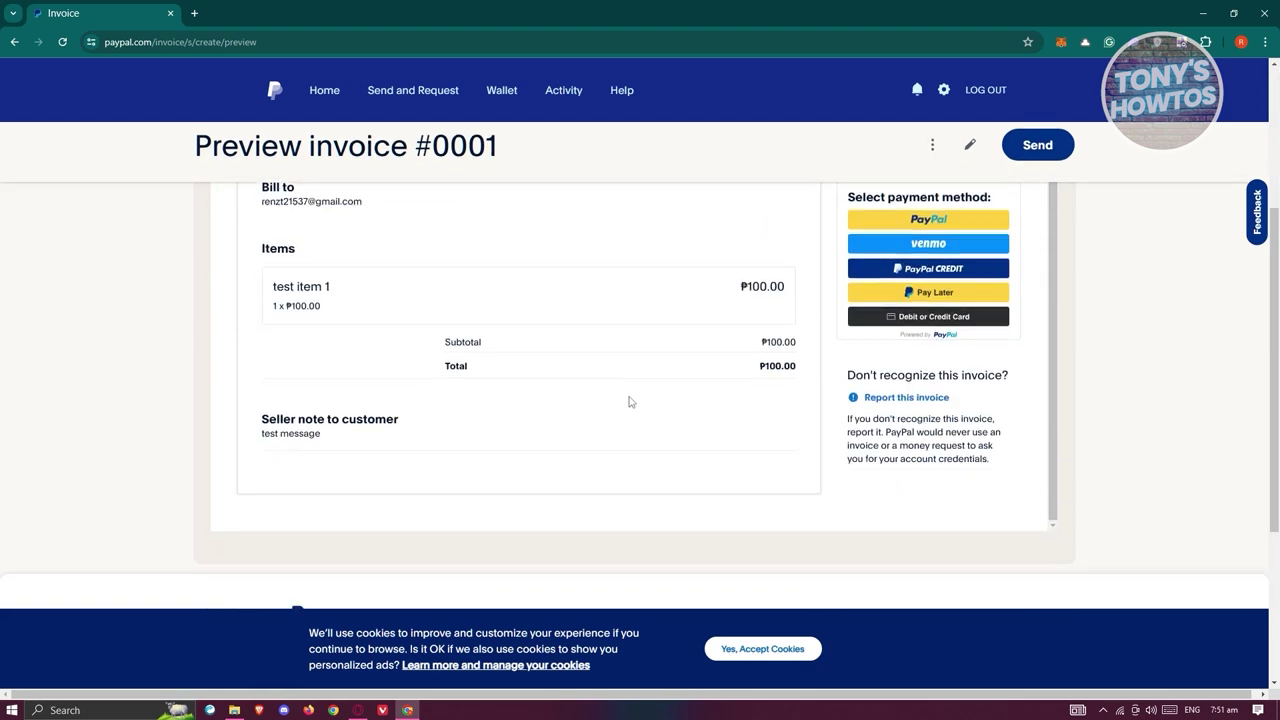
pyautogui.scroll(3, 630, 400)
pyautogui.scroll(5, 636, 404)
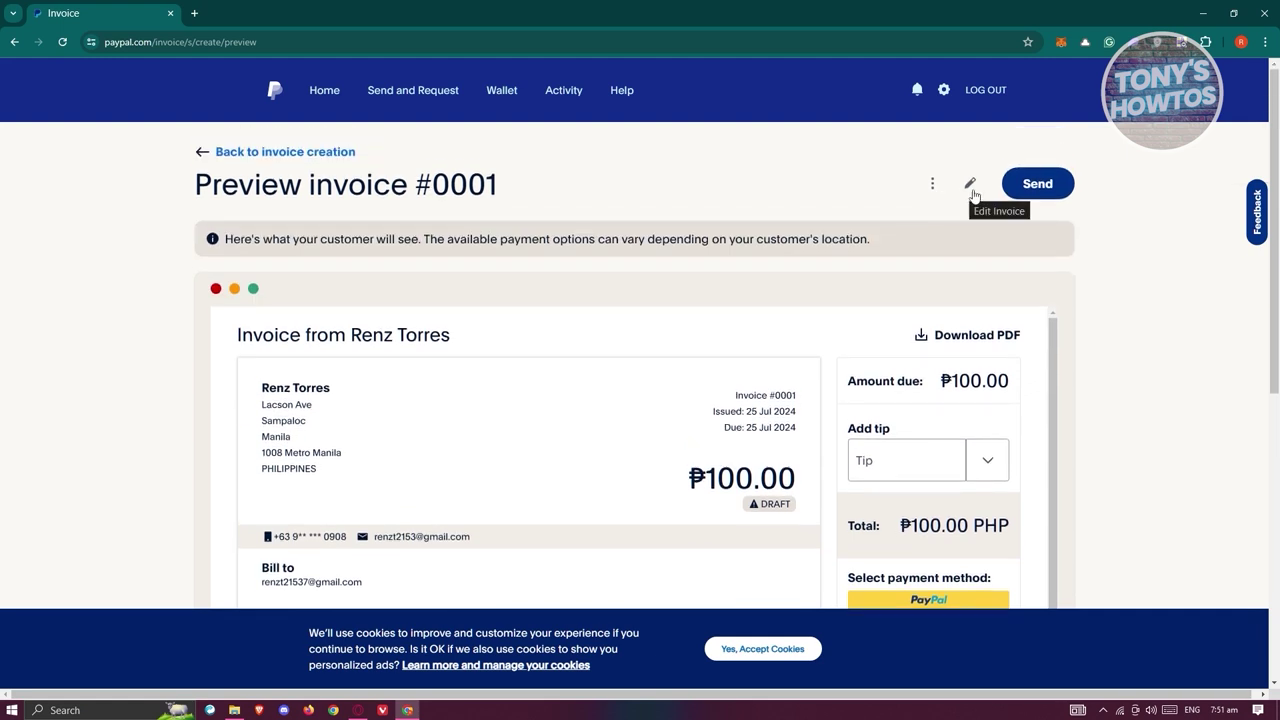
# Leave the preview, glance at the extra actions menu, and send Invoice #0001 for ₱100.00.
pyautogui.click(970, 185)
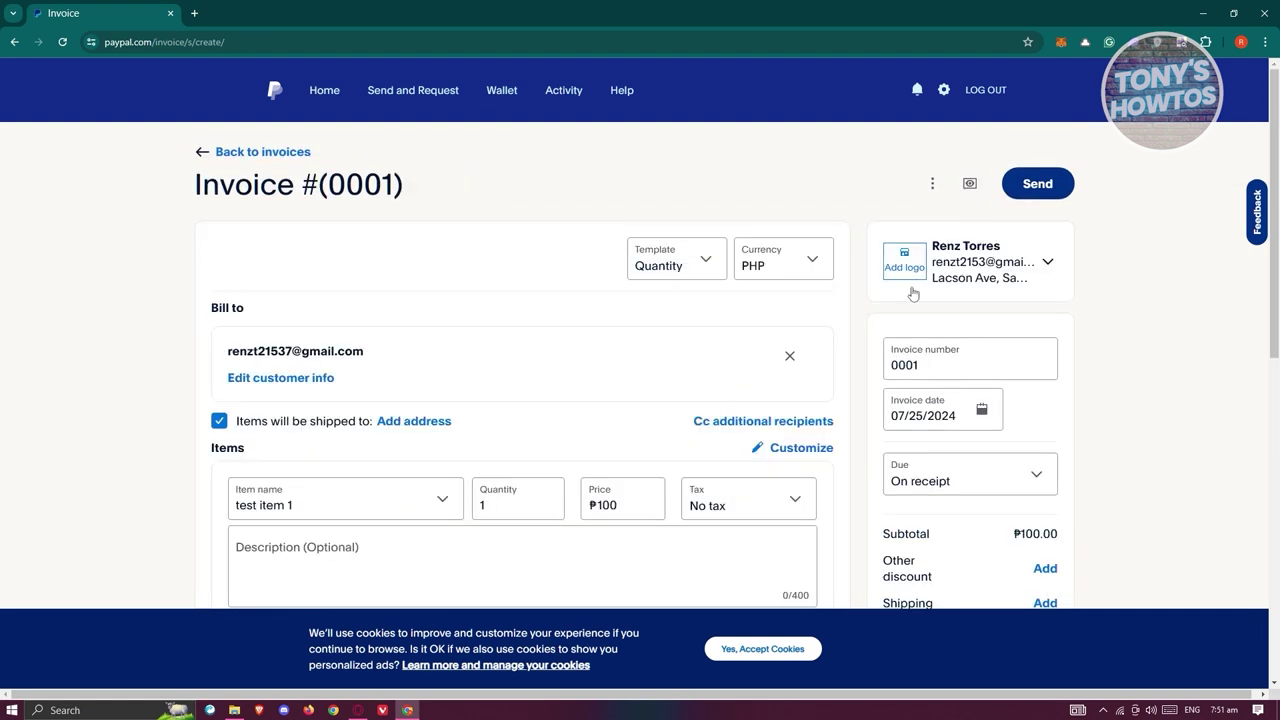
pyautogui.click(933, 184)
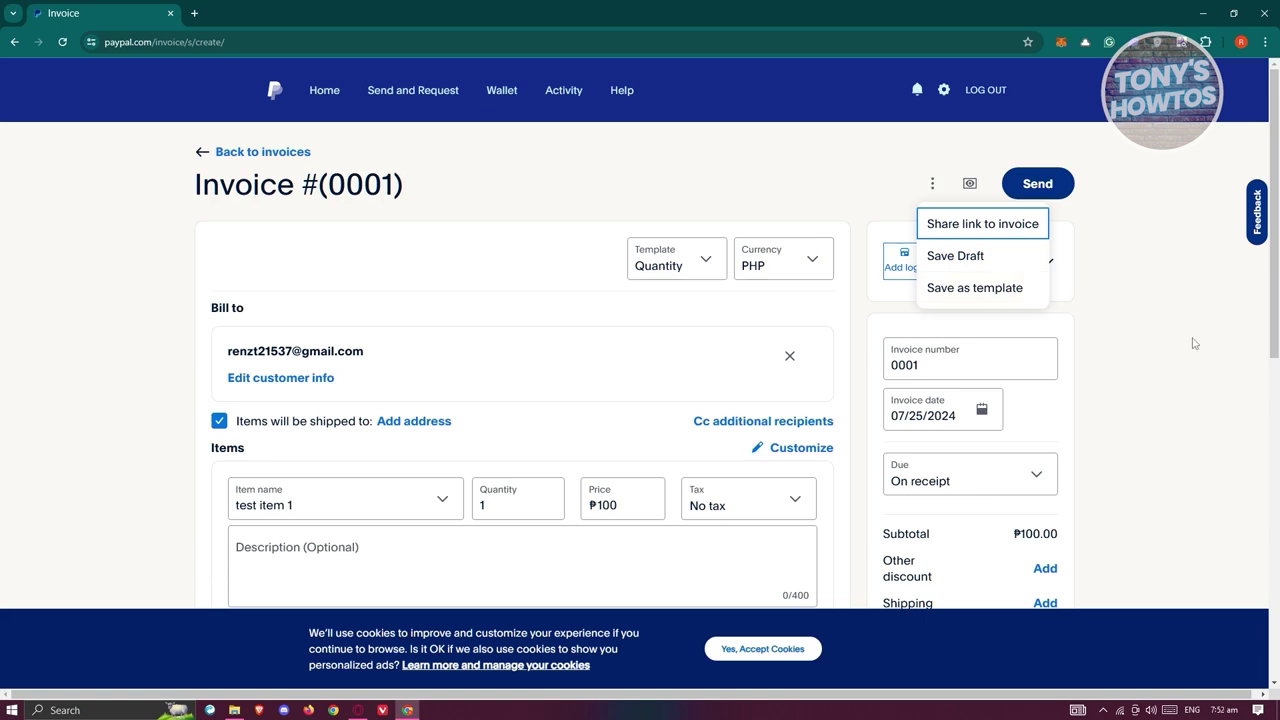
pyautogui.click(1217, 298)
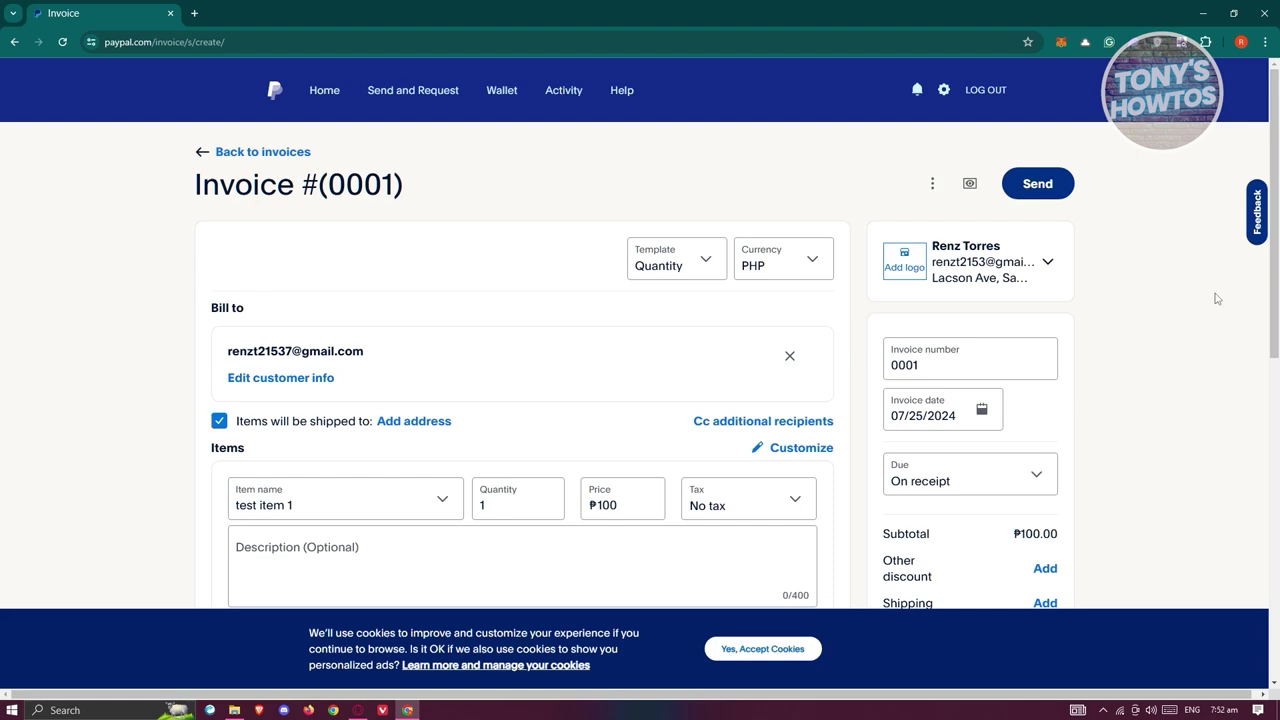
pyautogui.click(1012, 192)
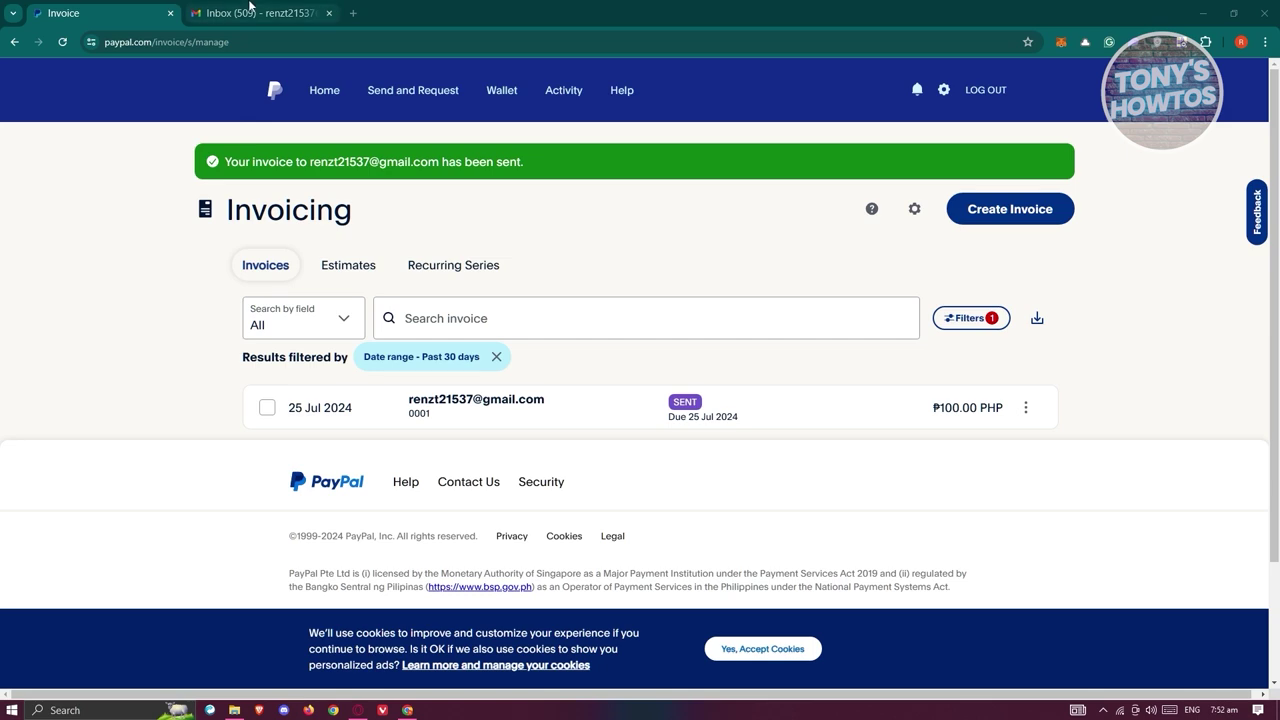
# In Gmail, open the PayPal invoice email and follow its View and Pay Invoice link.
pyautogui.click(250, 12)
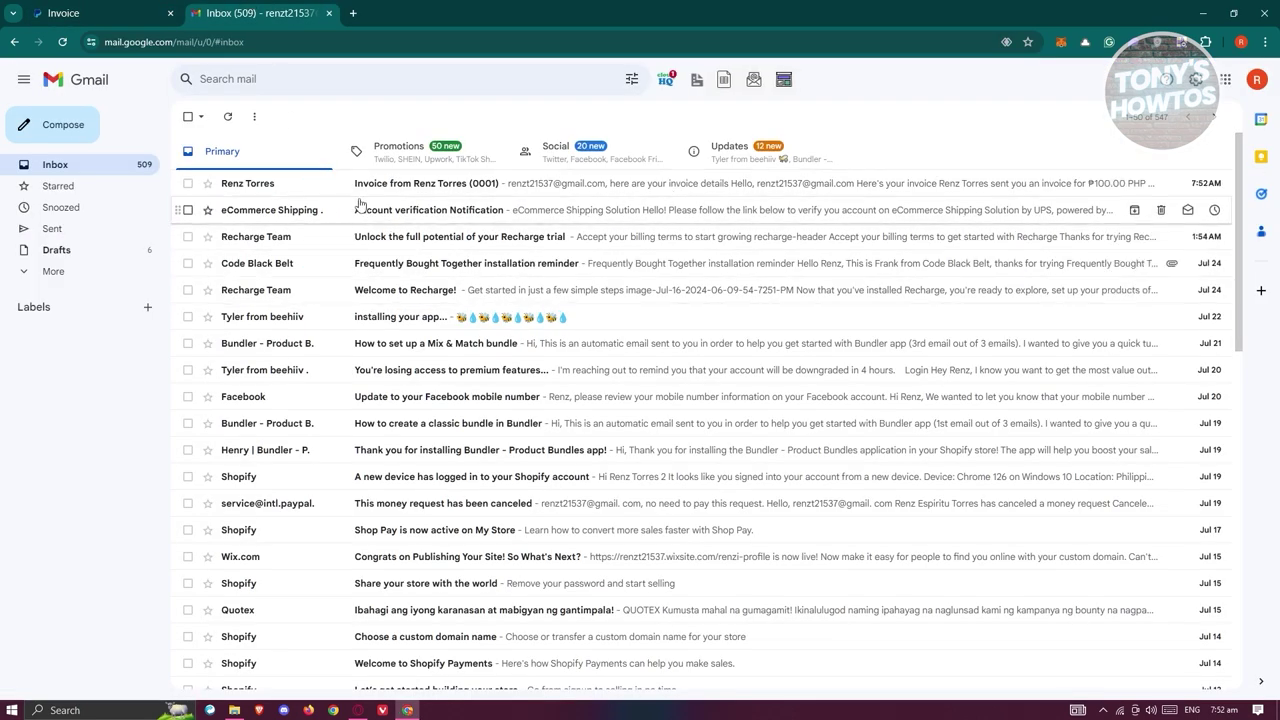
pyautogui.click(413, 188)
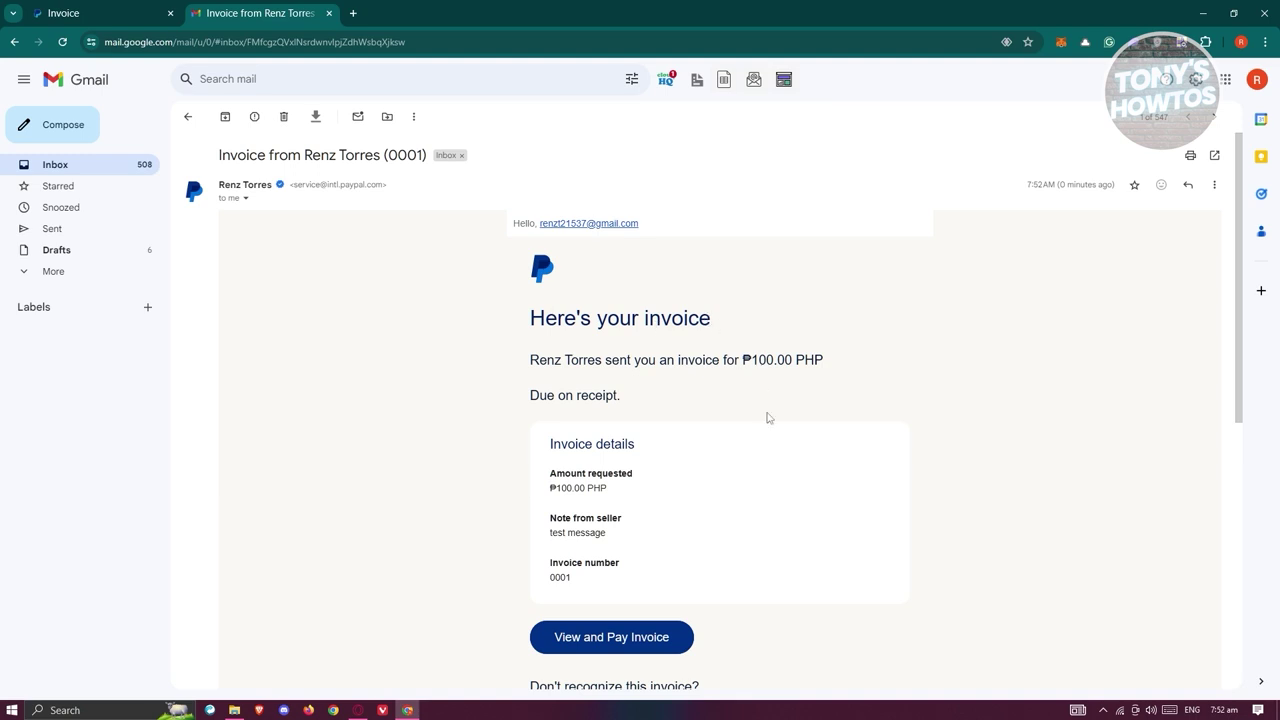
pyautogui.scroll(-2, 766, 417)
pyautogui.scroll(-1, 780, 440)
pyautogui.scroll(2, 840, 472)
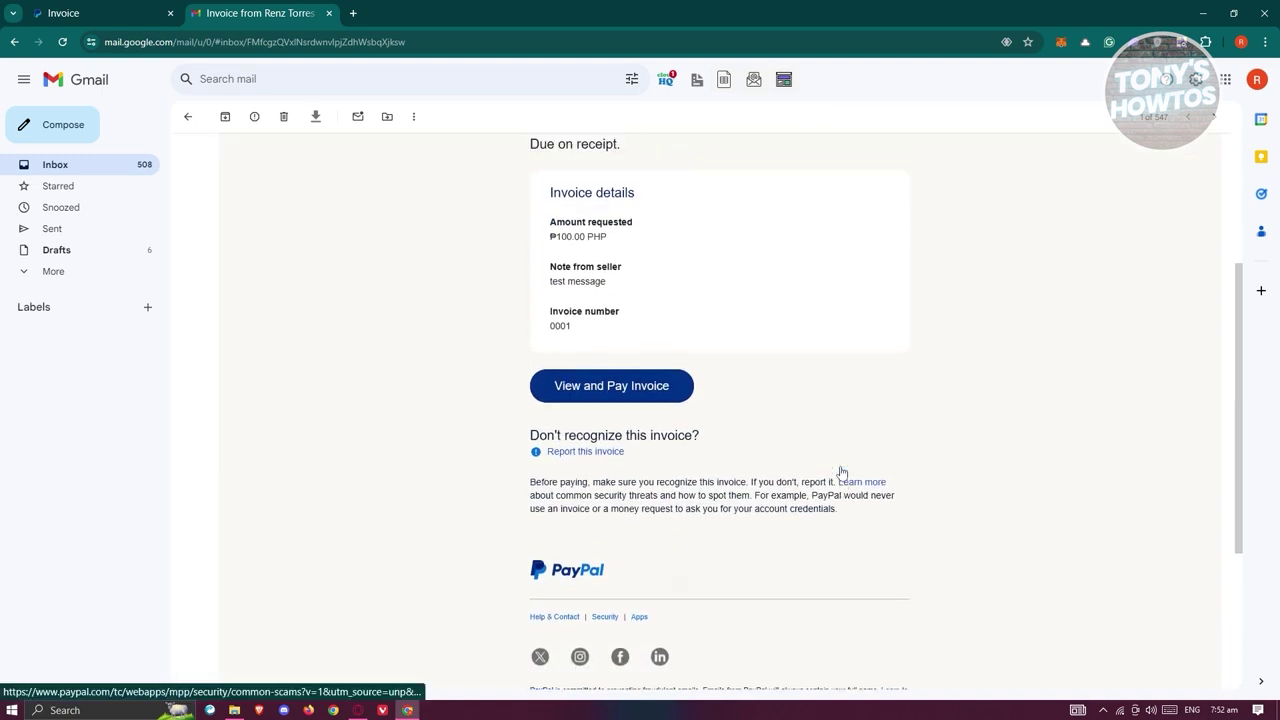
pyautogui.click(588, 578)
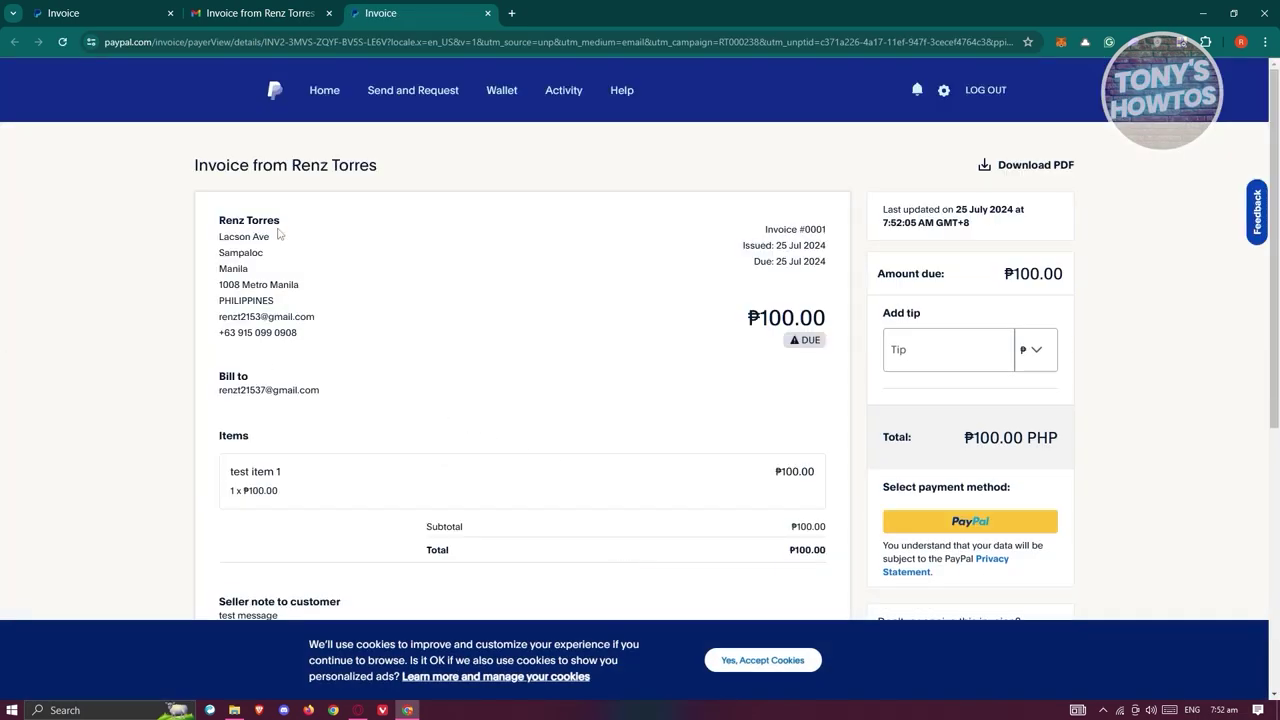
# Scroll the customer invoice page to check test item 1 at ₱100.00 and the 'test message' note.
pyautogui.scroll(-1, 590, 375)
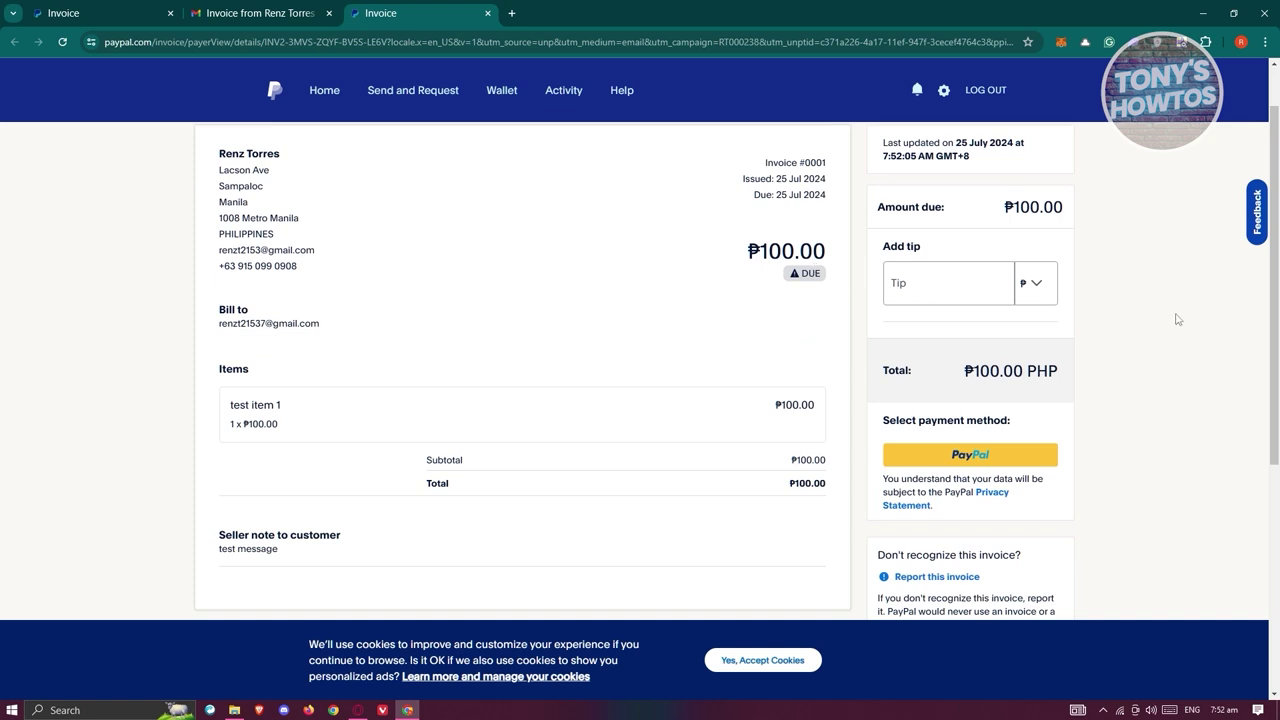
pyautogui.scroll(-2, 1178, 319)
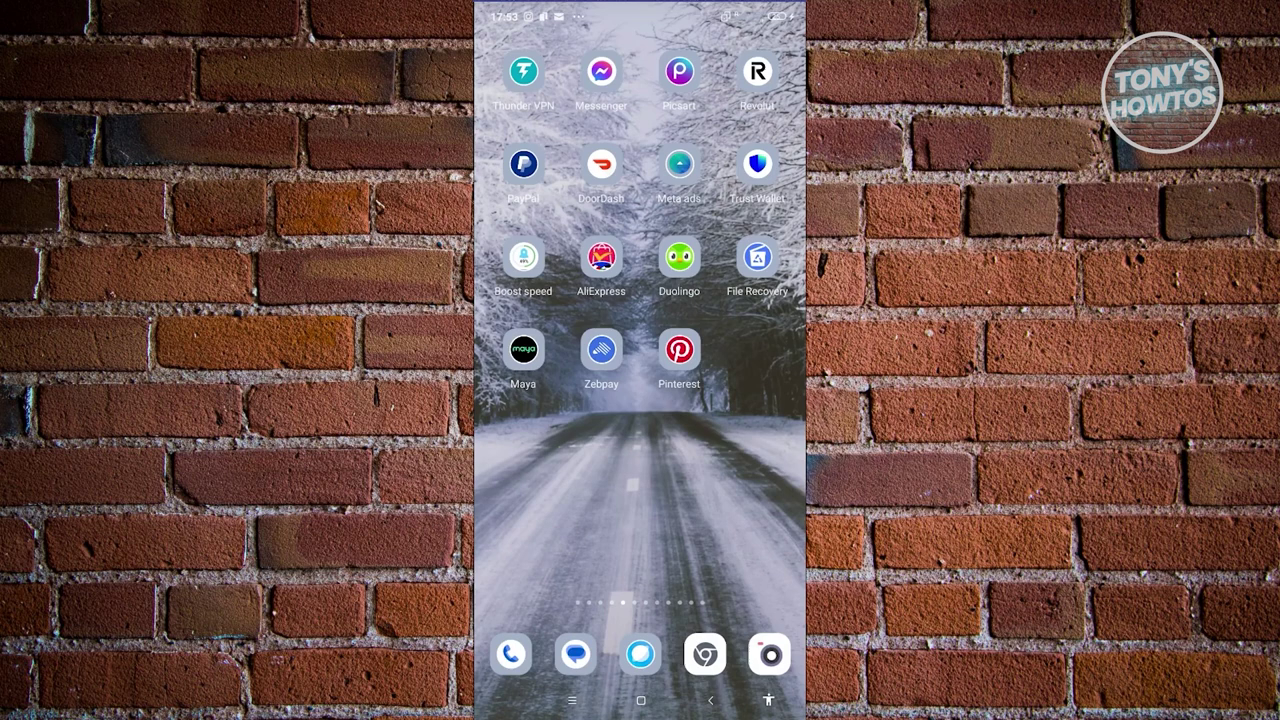
# Launch the PayPal app, go to the Wallet tab, and choose Add new for banks and cards.
pyautogui.click(523, 164)
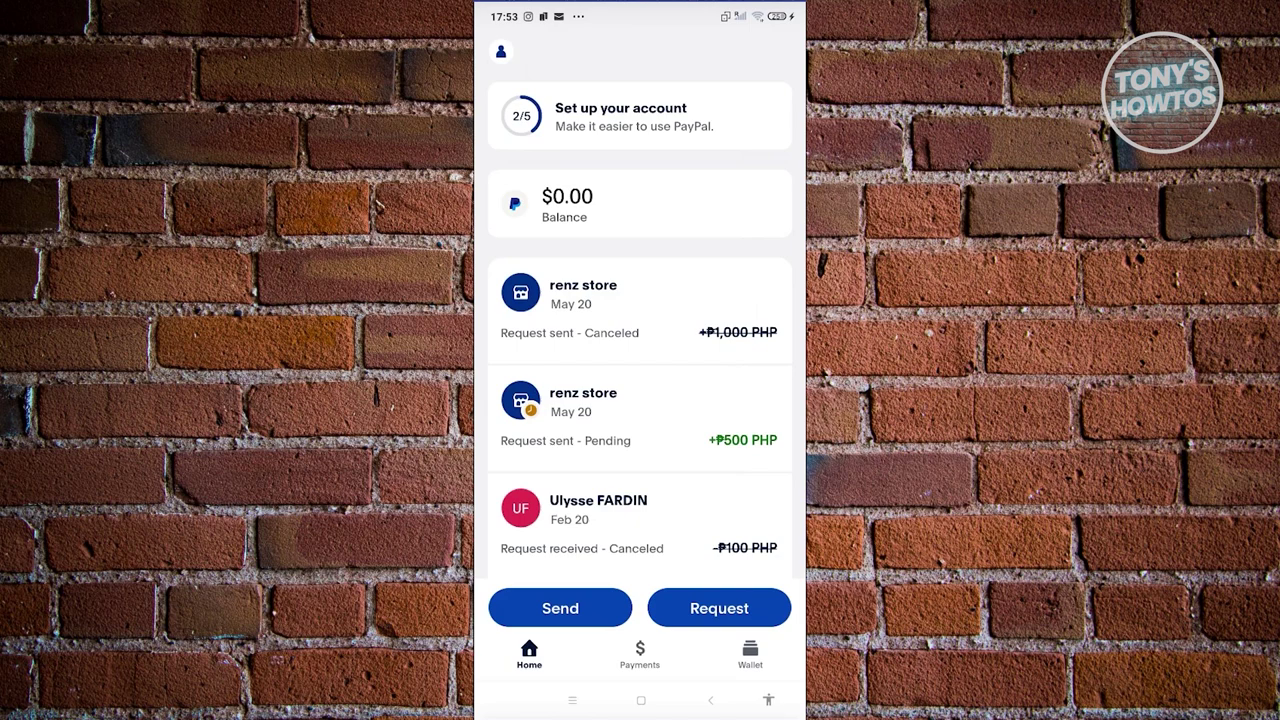
pyautogui.click(750, 655)
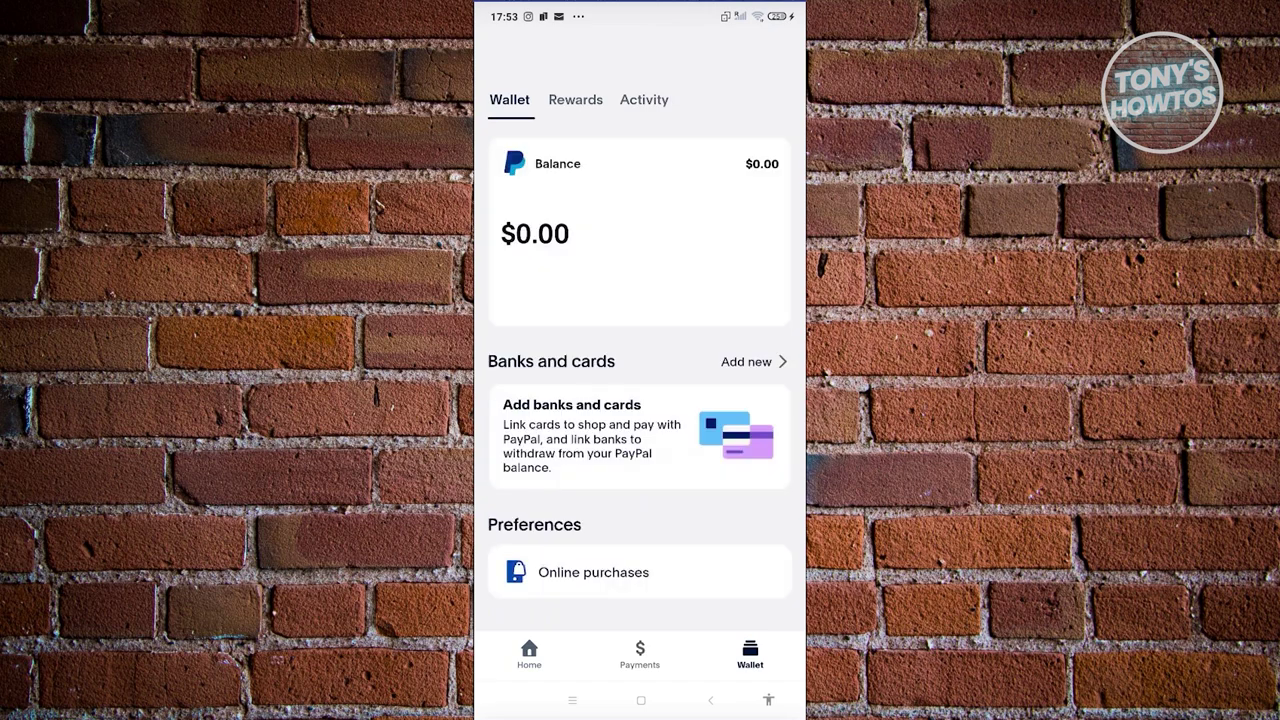
pyautogui.scroll(-2, 640, 400)
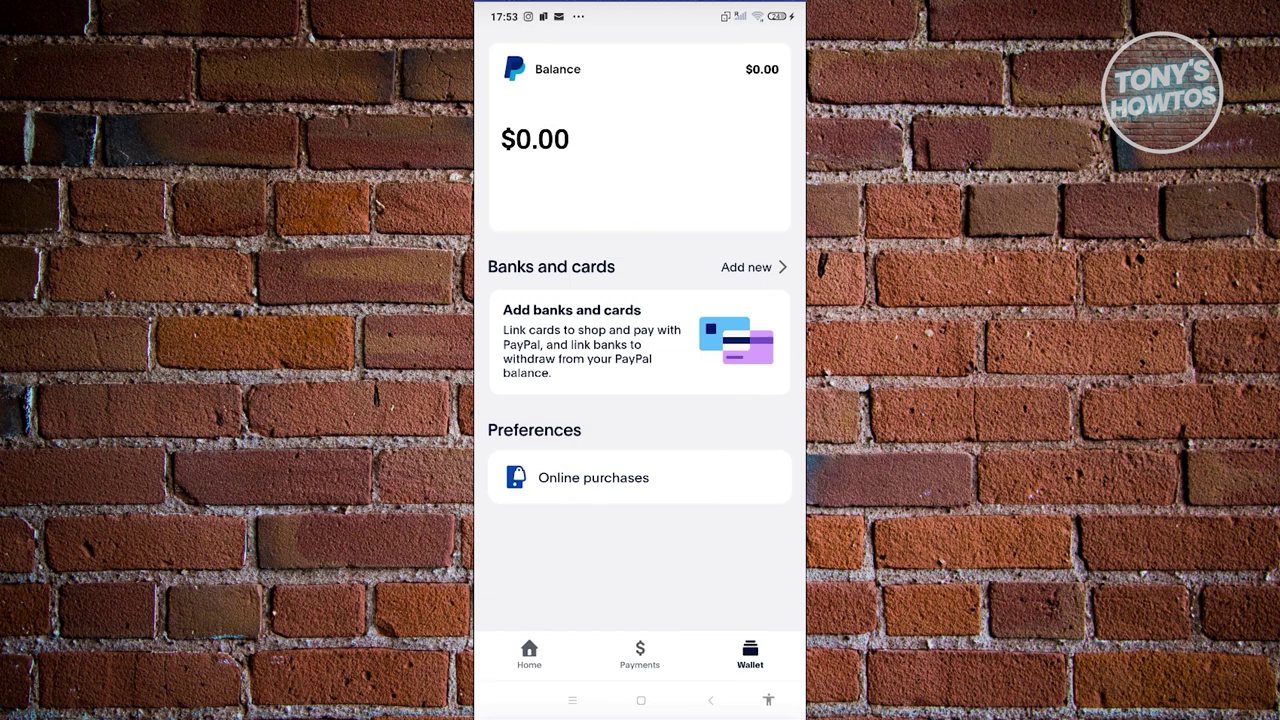
pyautogui.click(753, 267)
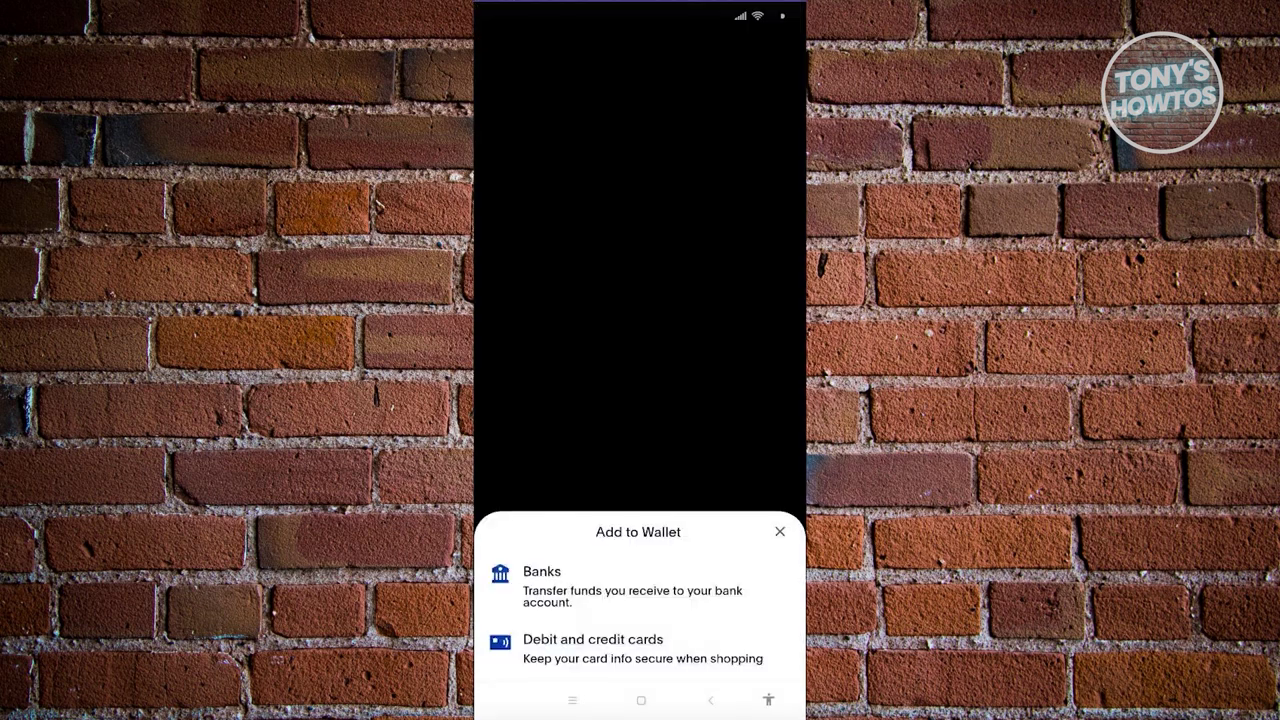
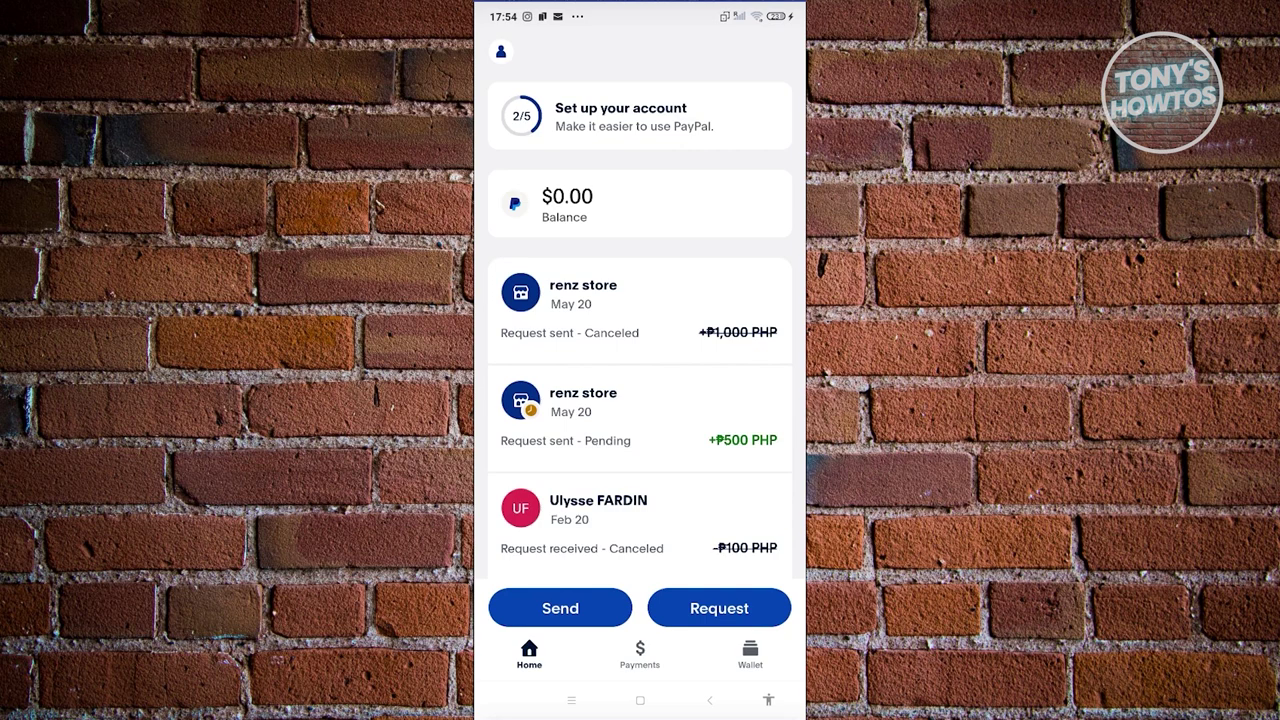
# Check the $0.00 PayPal balance details in the Wallet, then return to the home screen.
pyautogui.click(750, 655)
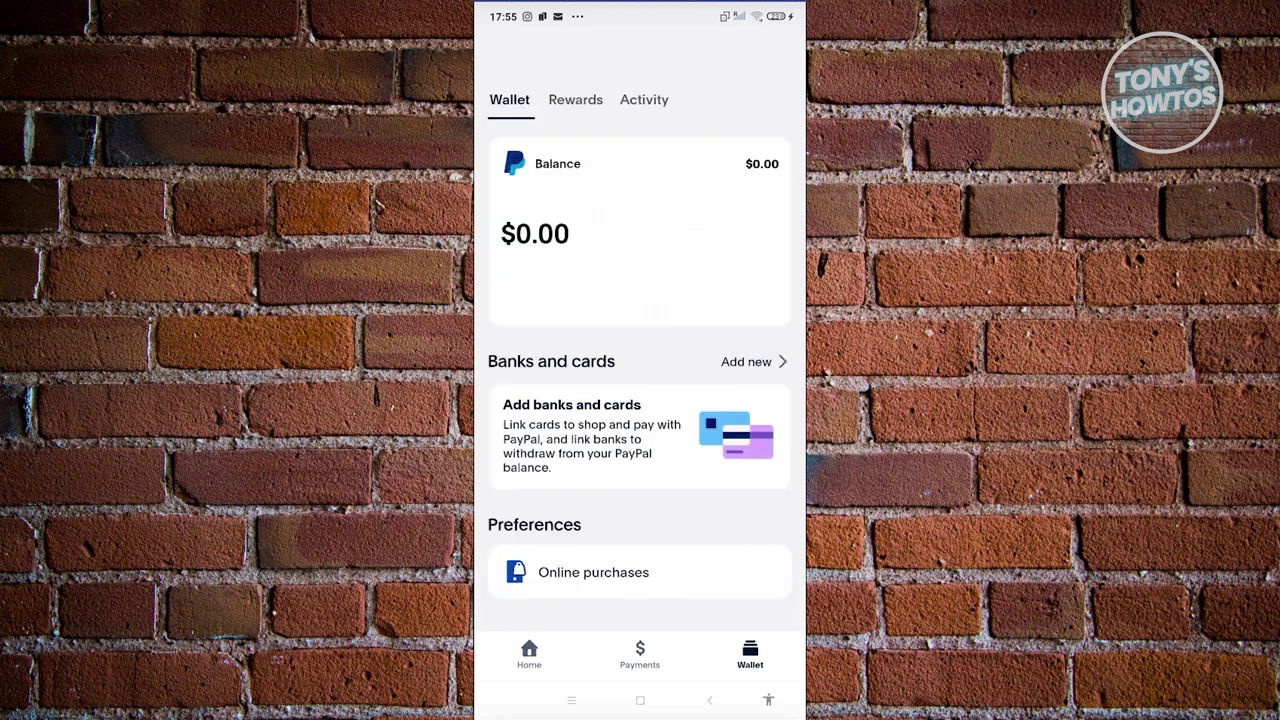
pyautogui.click(640, 230)
pyautogui.click(497, 68)
pyautogui.click(640, 230)
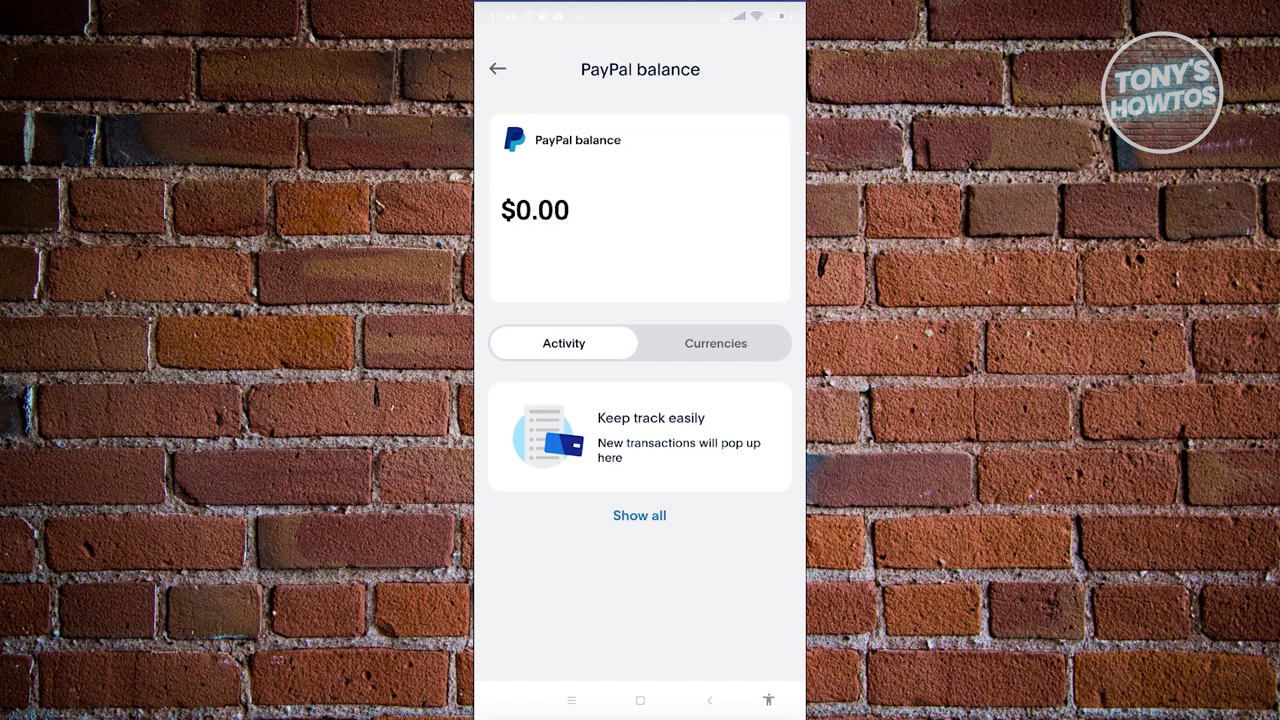
pyautogui.click(497, 68)
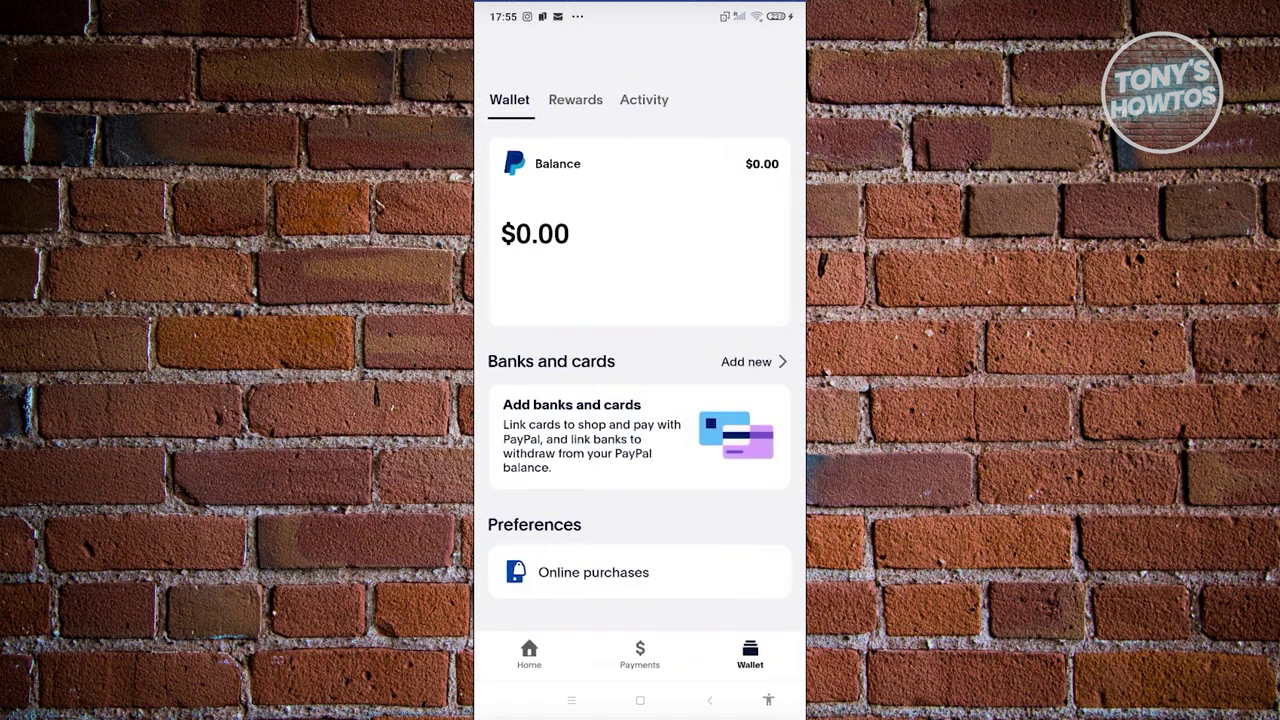
pyautogui.click(529, 655)
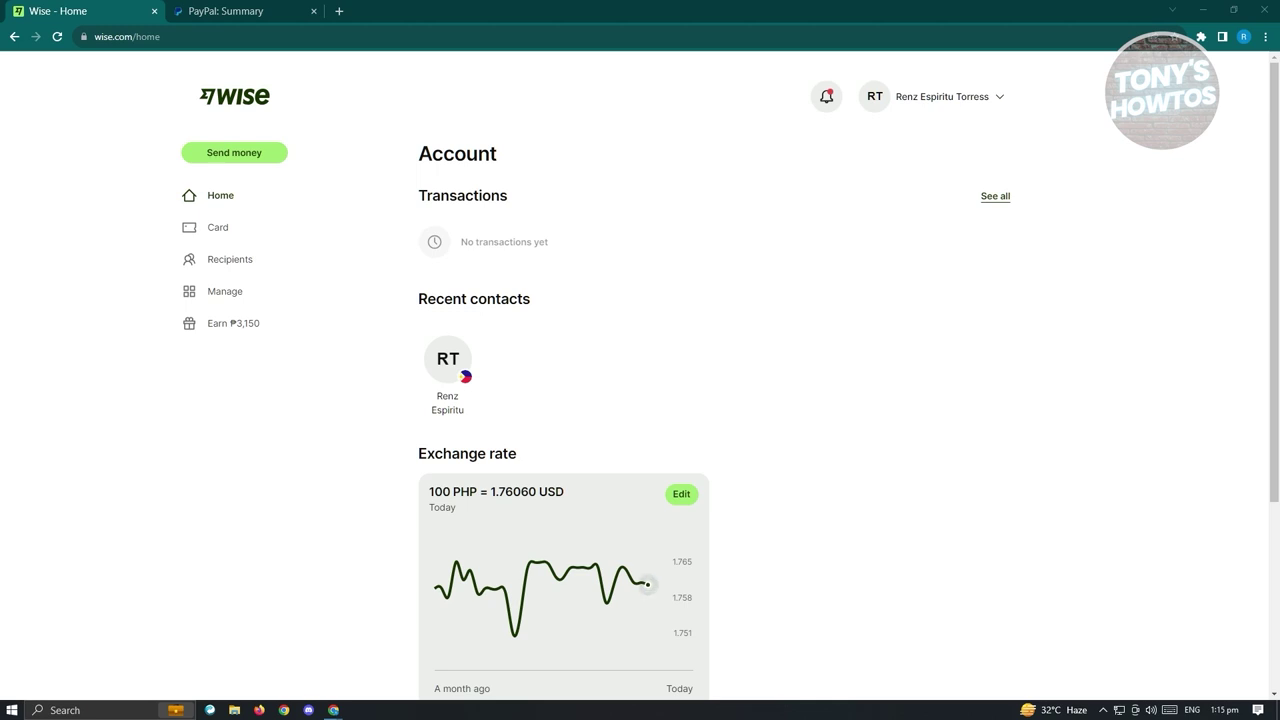
# Start a 10.00 AUD PayPal payment to the pasted recipient e-mail, then switch to Wise.
pyautogui.click(287, 10)
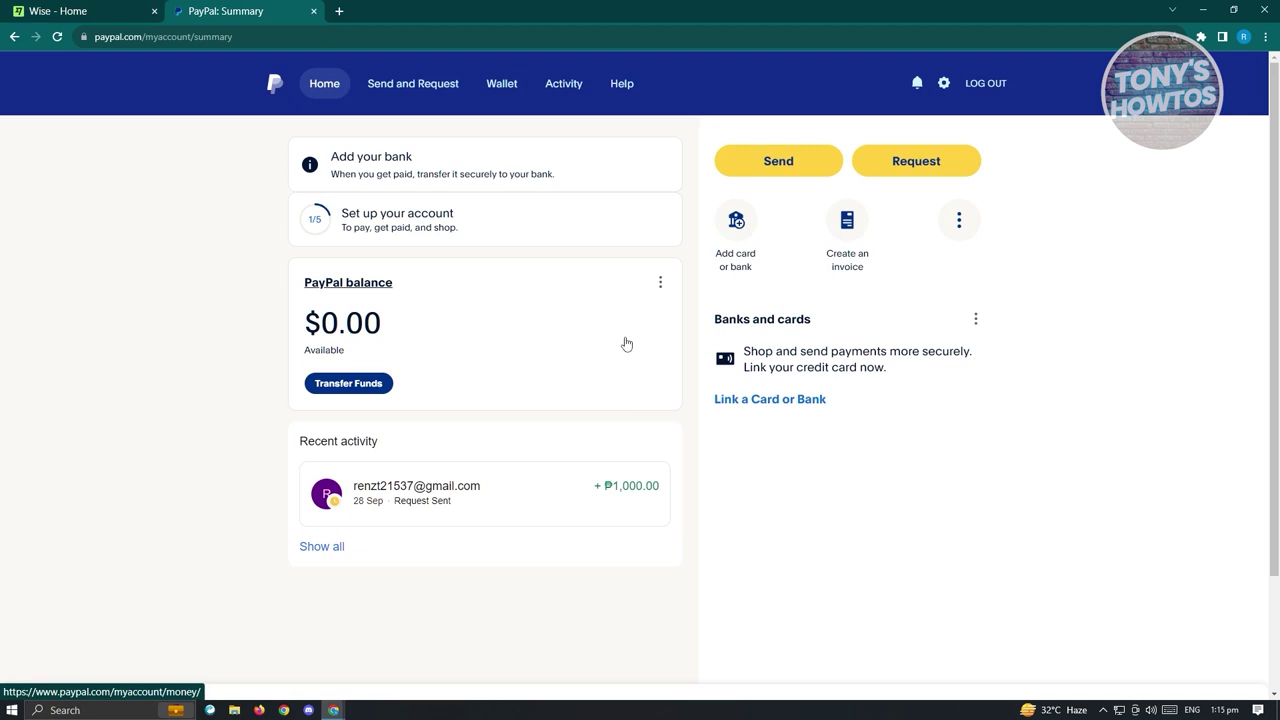
pyautogui.click(760, 170)
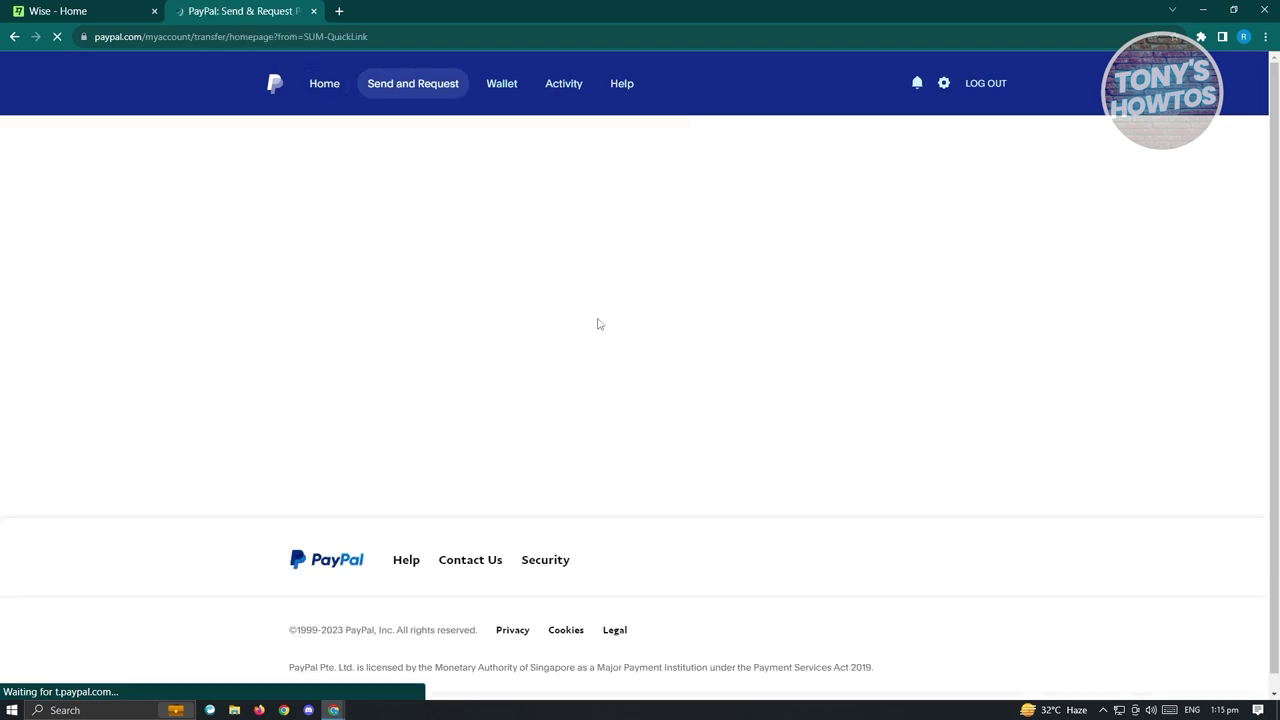
pyautogui.click(485, 268)
pyautogui.hotkey('ctrl', 'v')
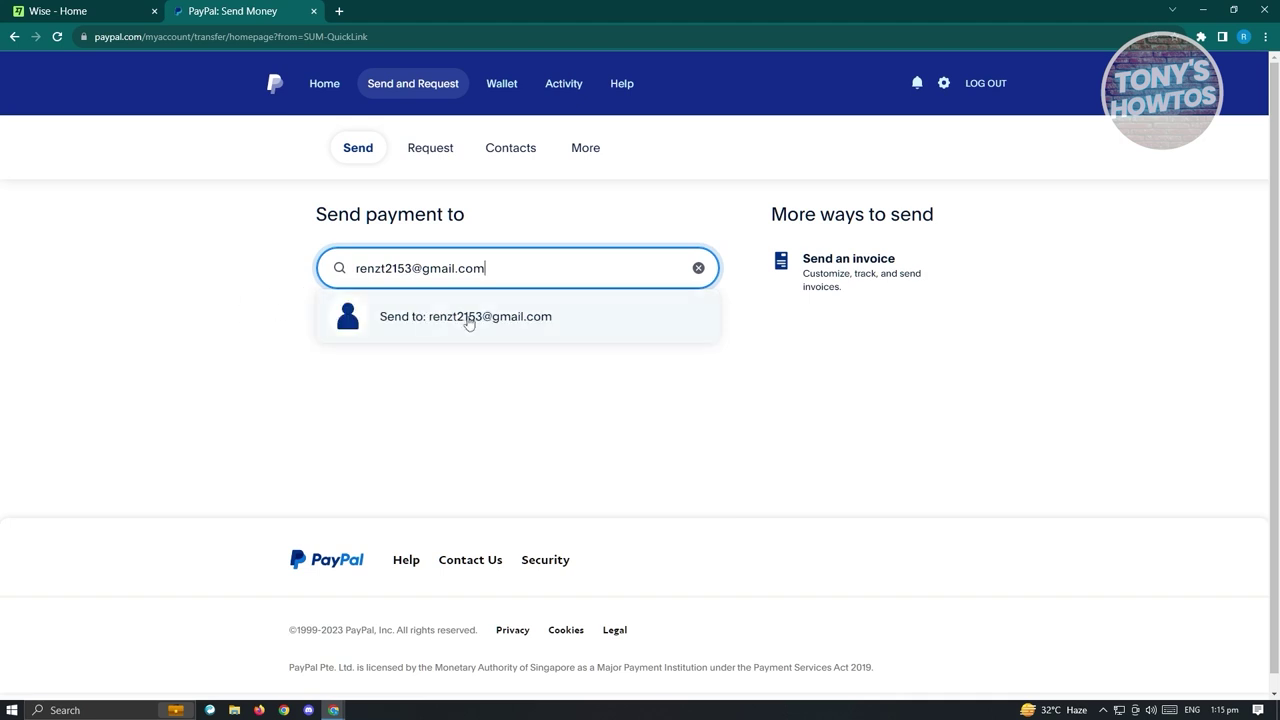
pyautogui.click(468, 320)
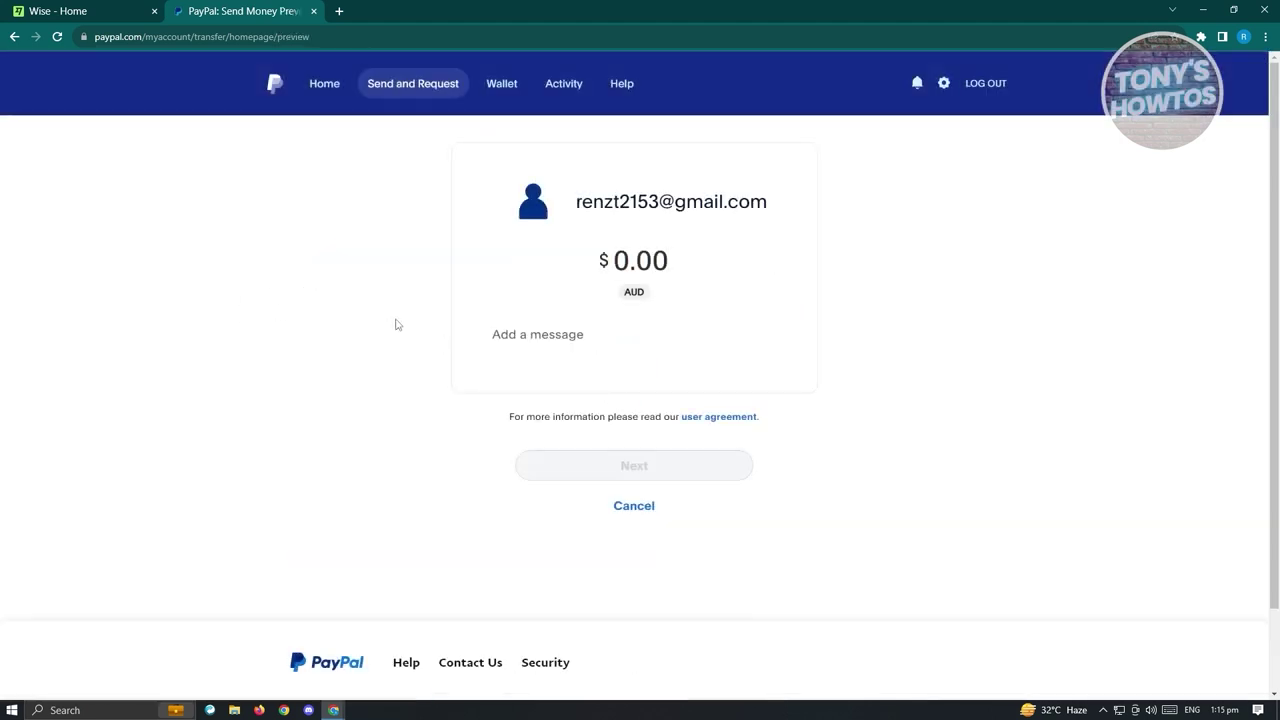
pyautogui.write('10.0')
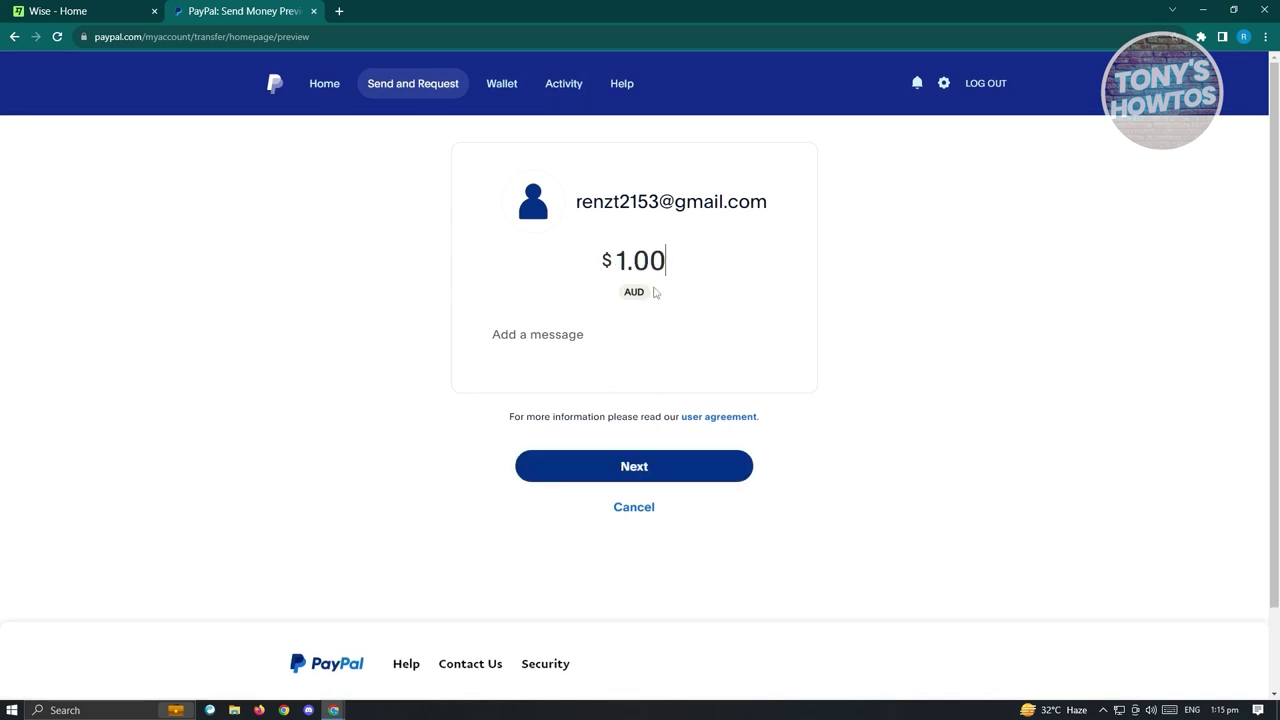
pyautogui.write('0')
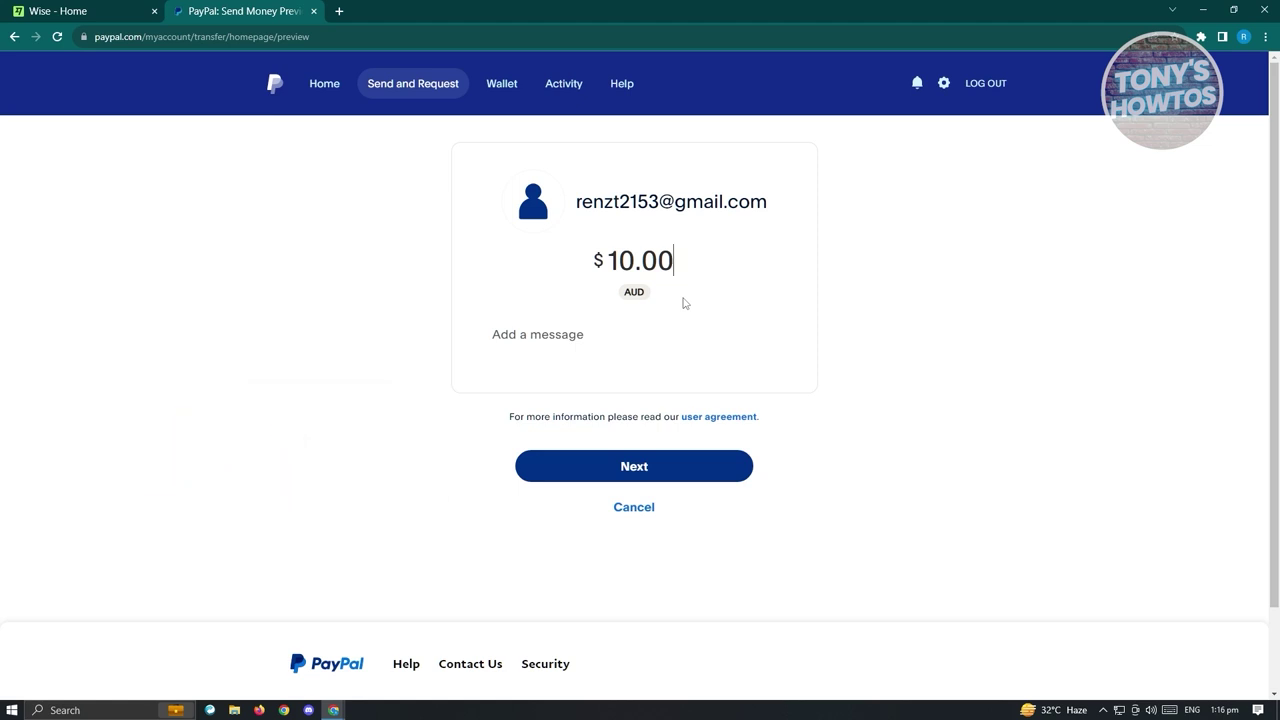
pyautogui.click(108, 9)
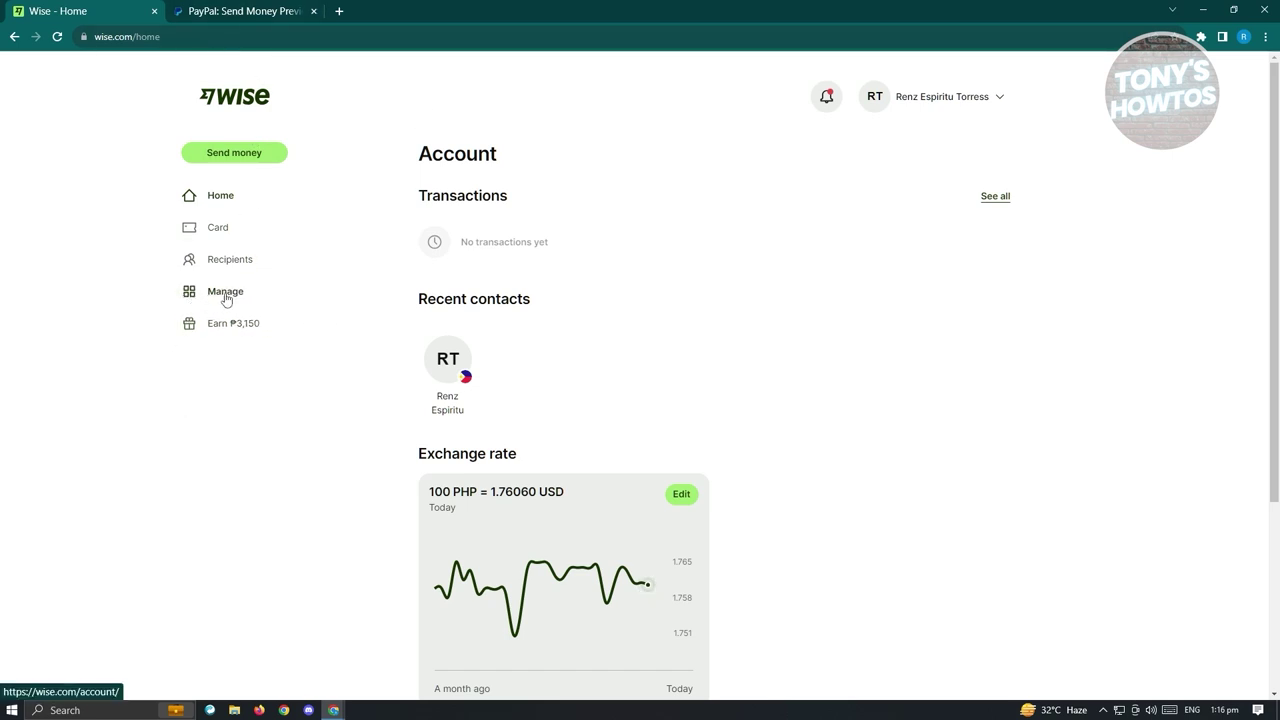
# Open Wise's Australian dollar account details page via Manage > Account details, then return to PayPal.
pyautogui.click(228, 299)
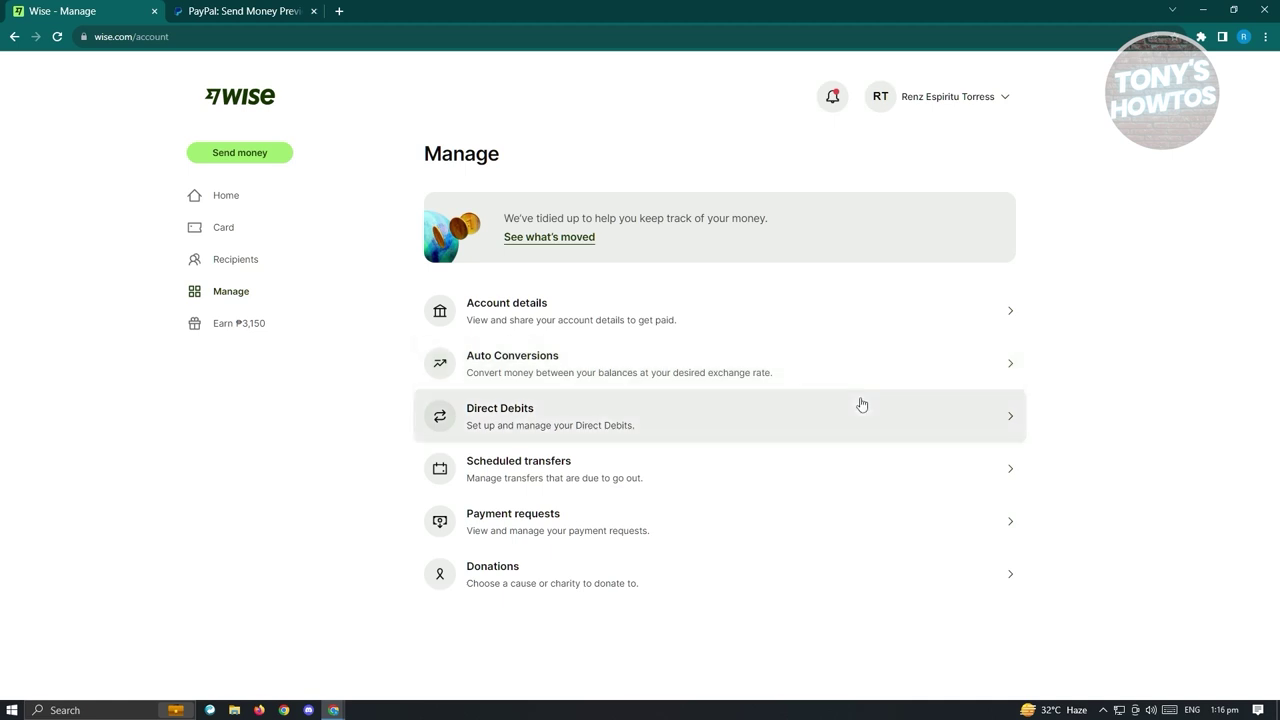
pyautogui.click(508, 313)
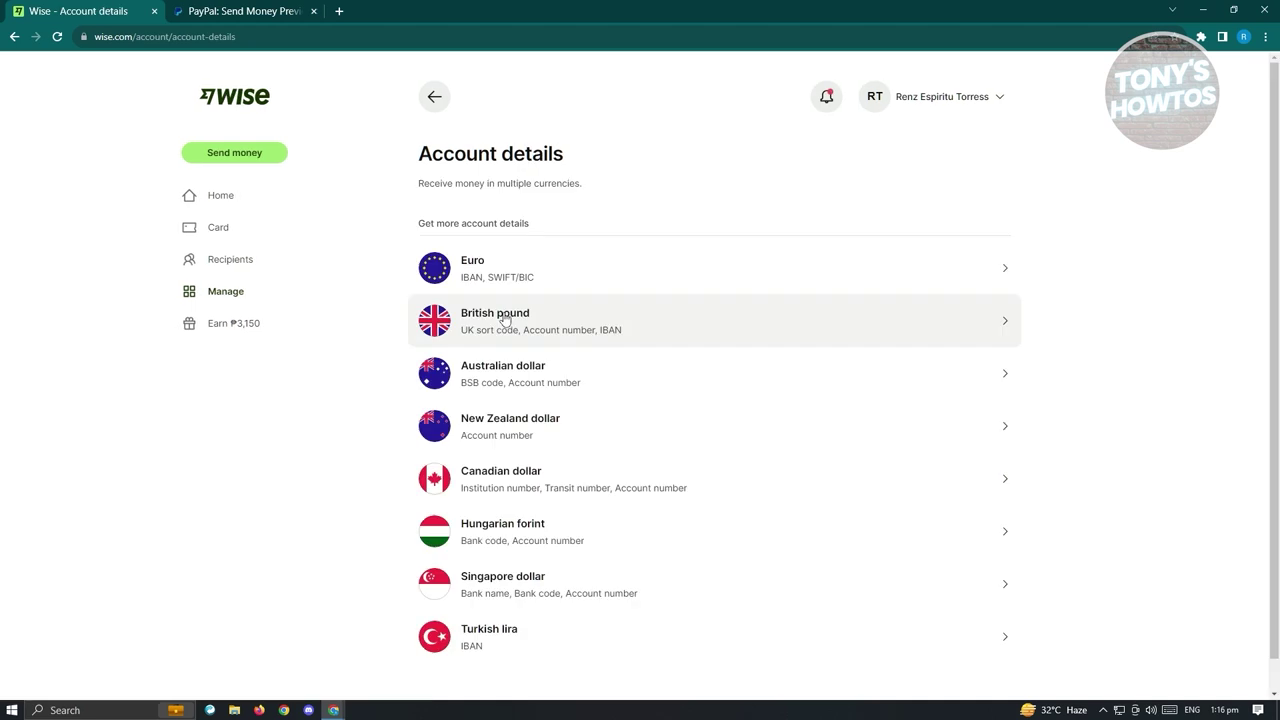
pyautogui.click(14, 37)
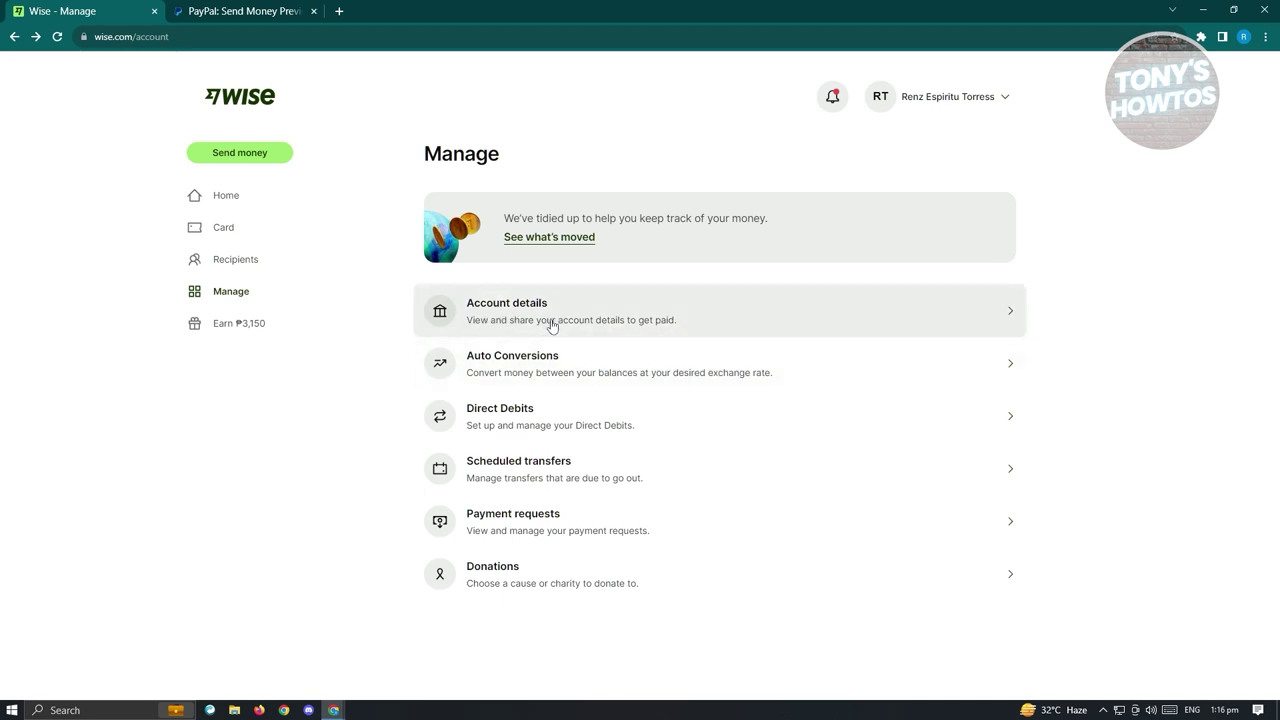
pyautogui.click(586, 313)
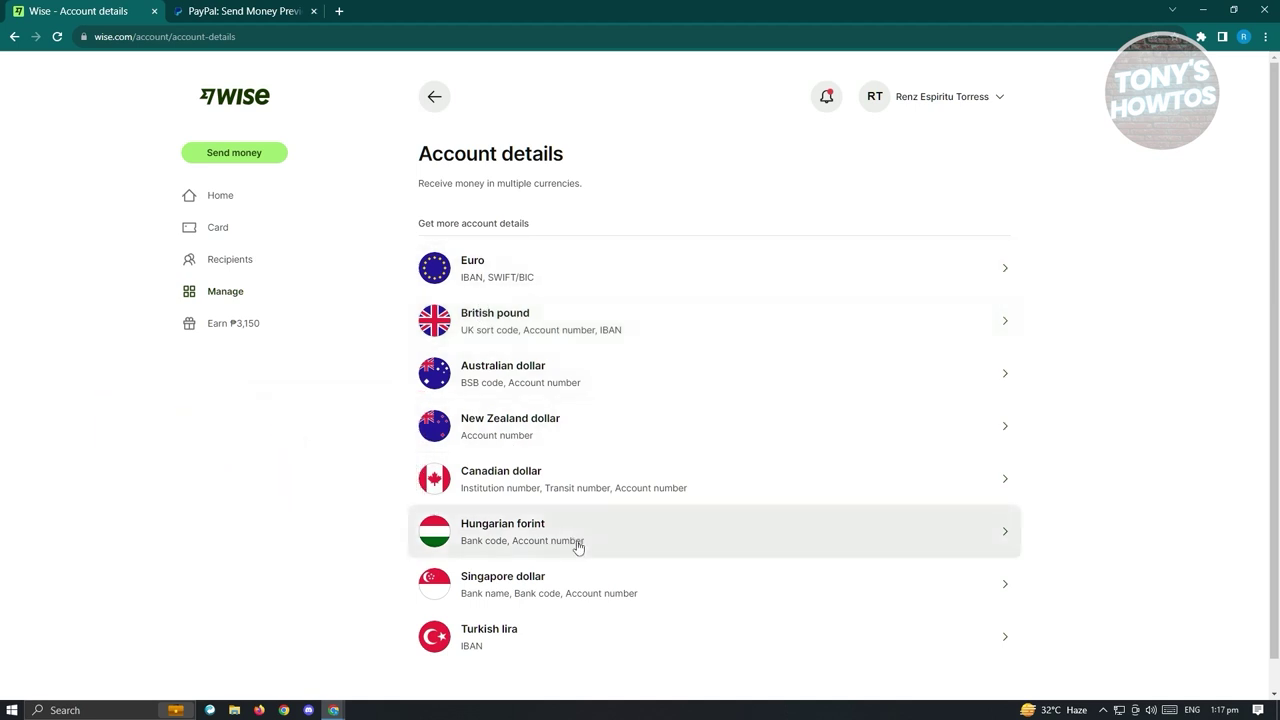
pyautogui.click(490, 388)
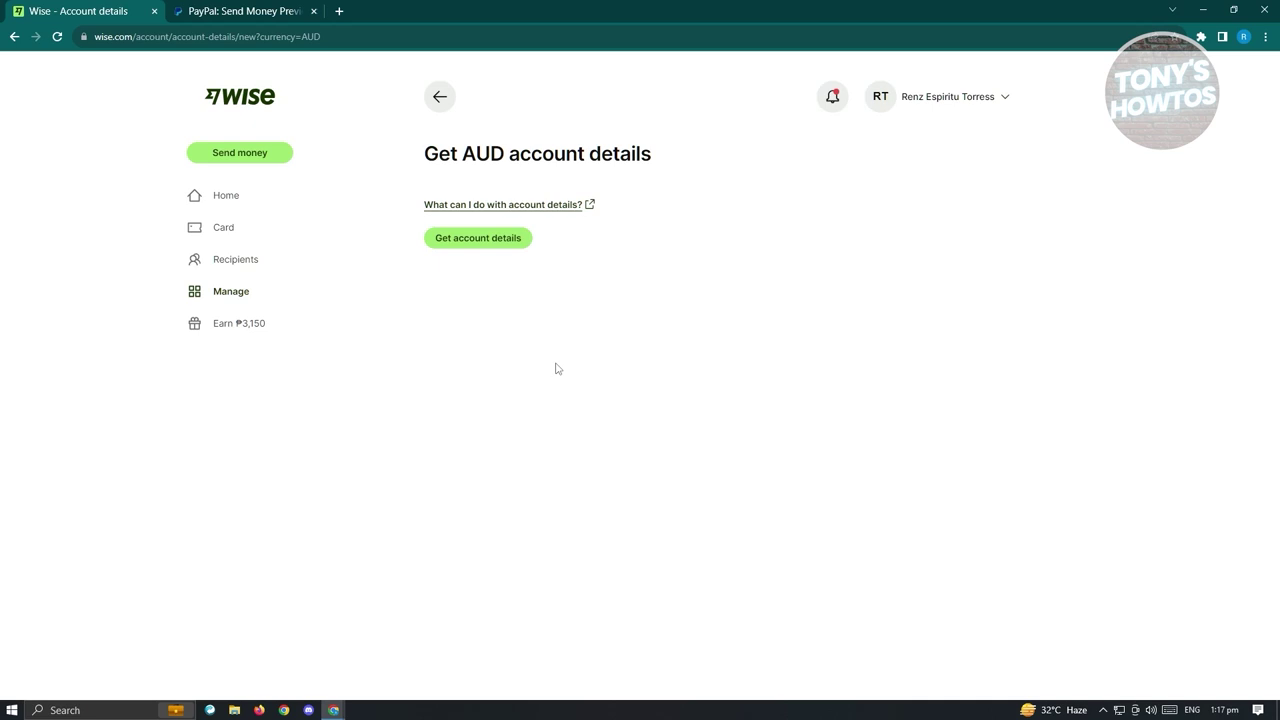
pyautogui.click(244, 10)
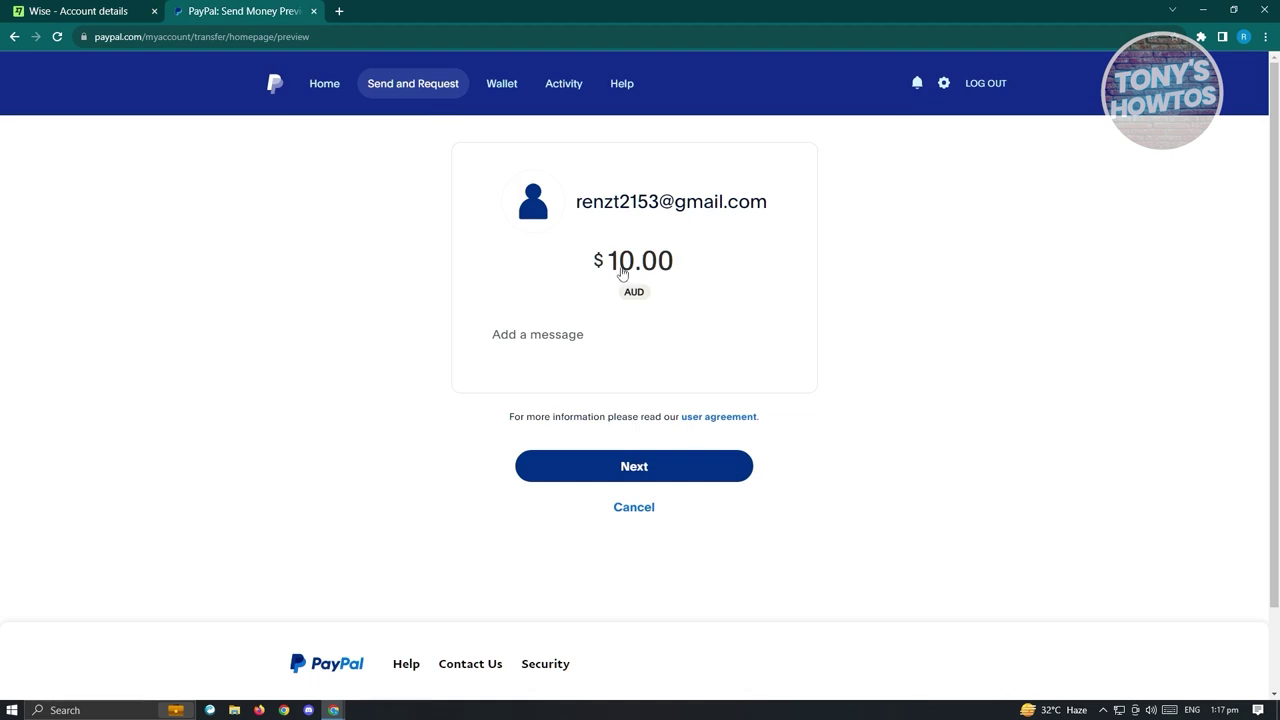
# Continue the $10.00 AUD payment as a For friends and family payment.
pyautogui.click(642, 475)
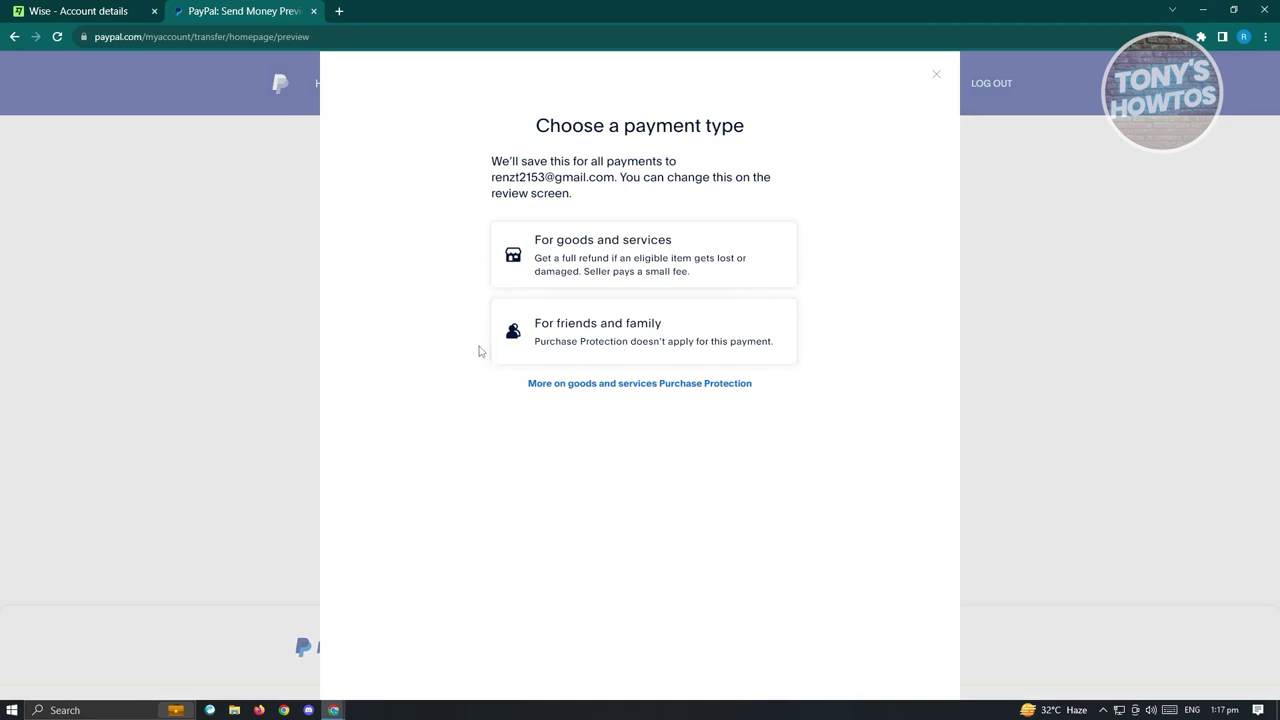
pyautogui.click(530, 333)
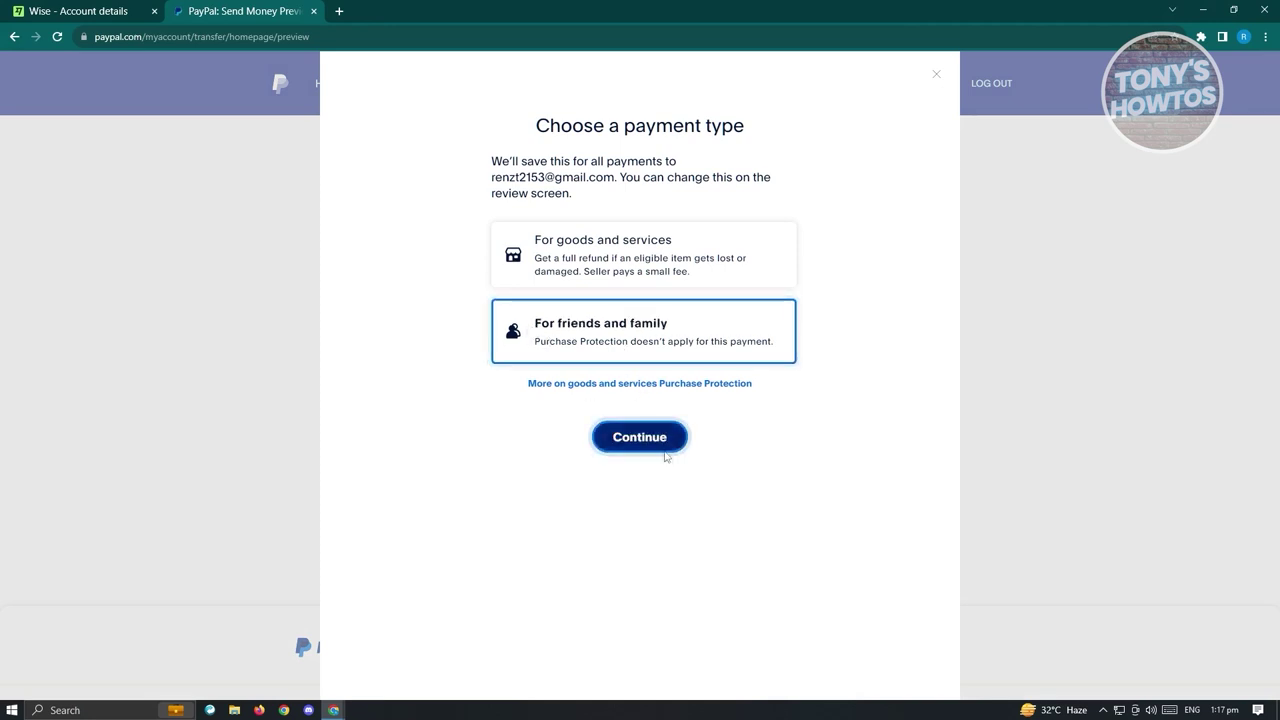
pyautogui.click(640, 437)
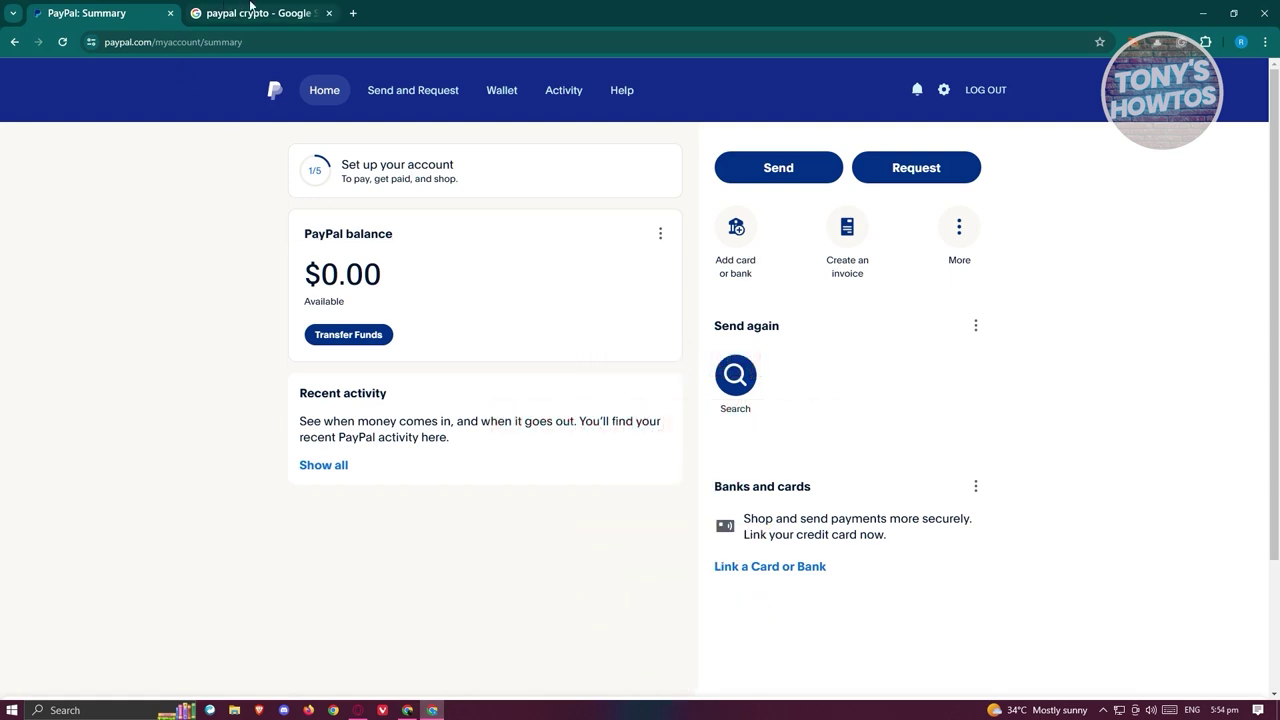
# Try PayPal's Buy, sell, and hold cryptocurrency page, which returns 404, then return to Summary.
pyautogui.click(250, 12)
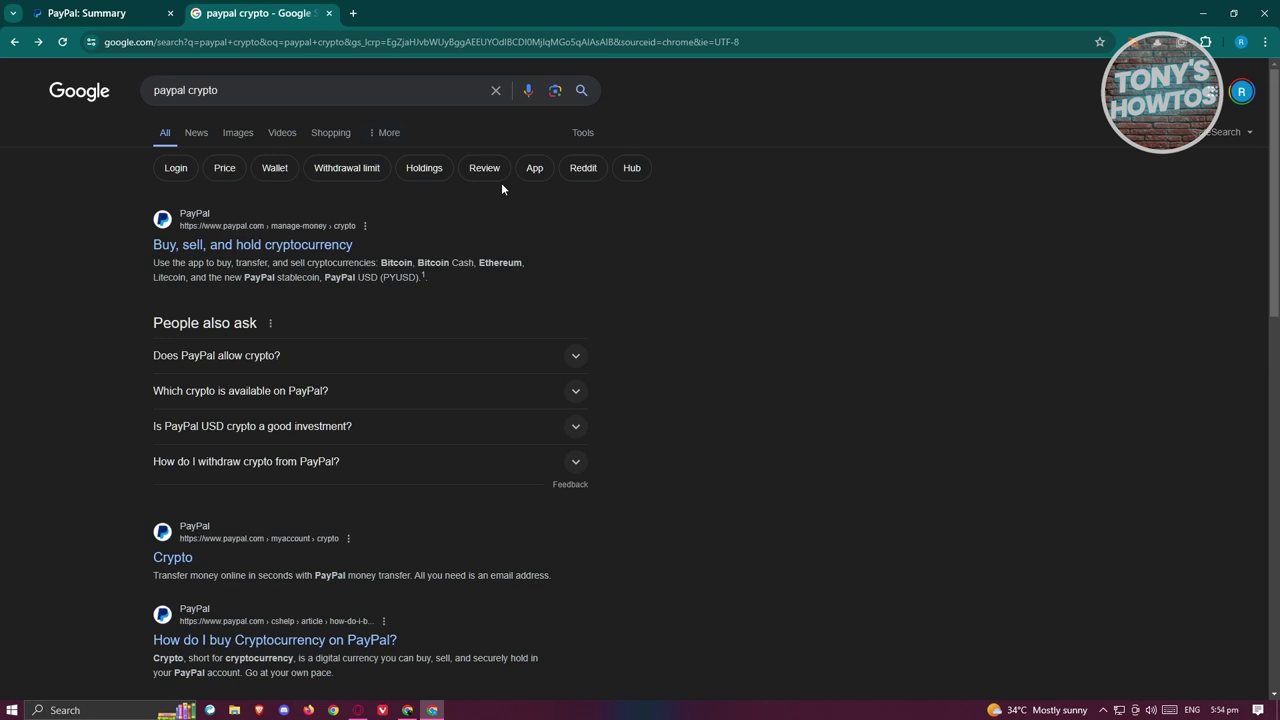
pyautogui.click(281, 249)
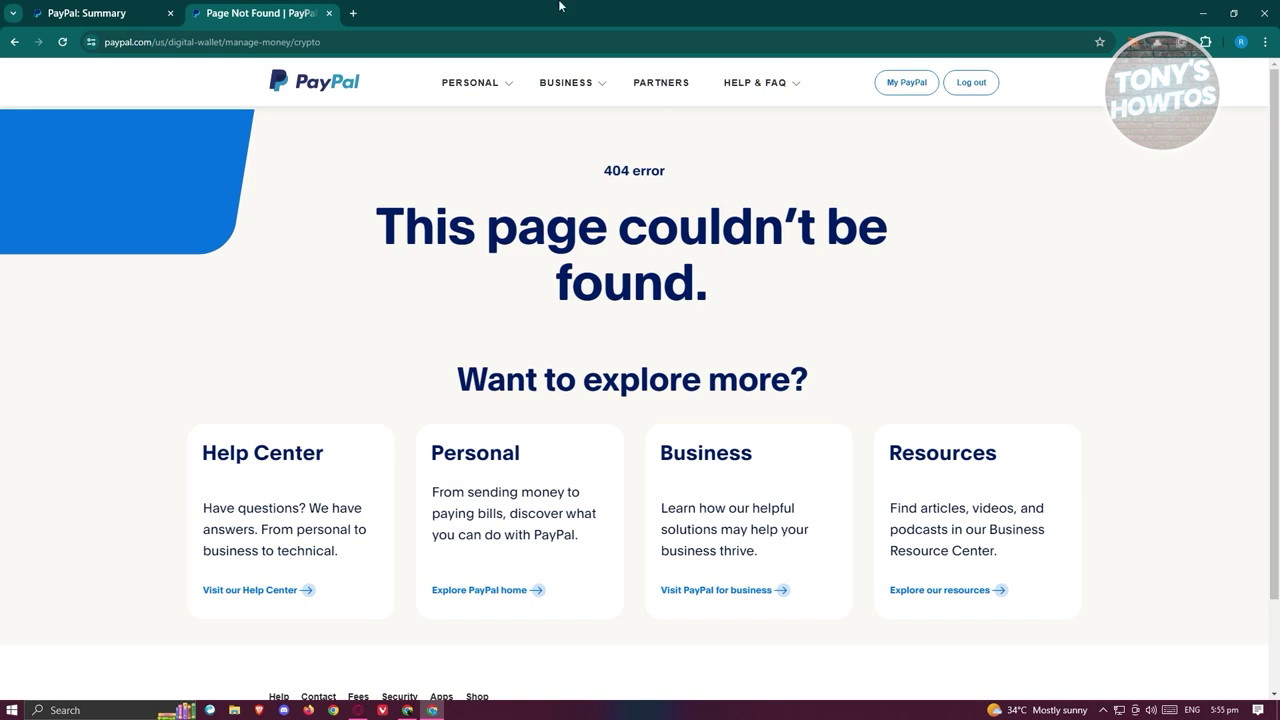
pyautogui.click(100, 13)
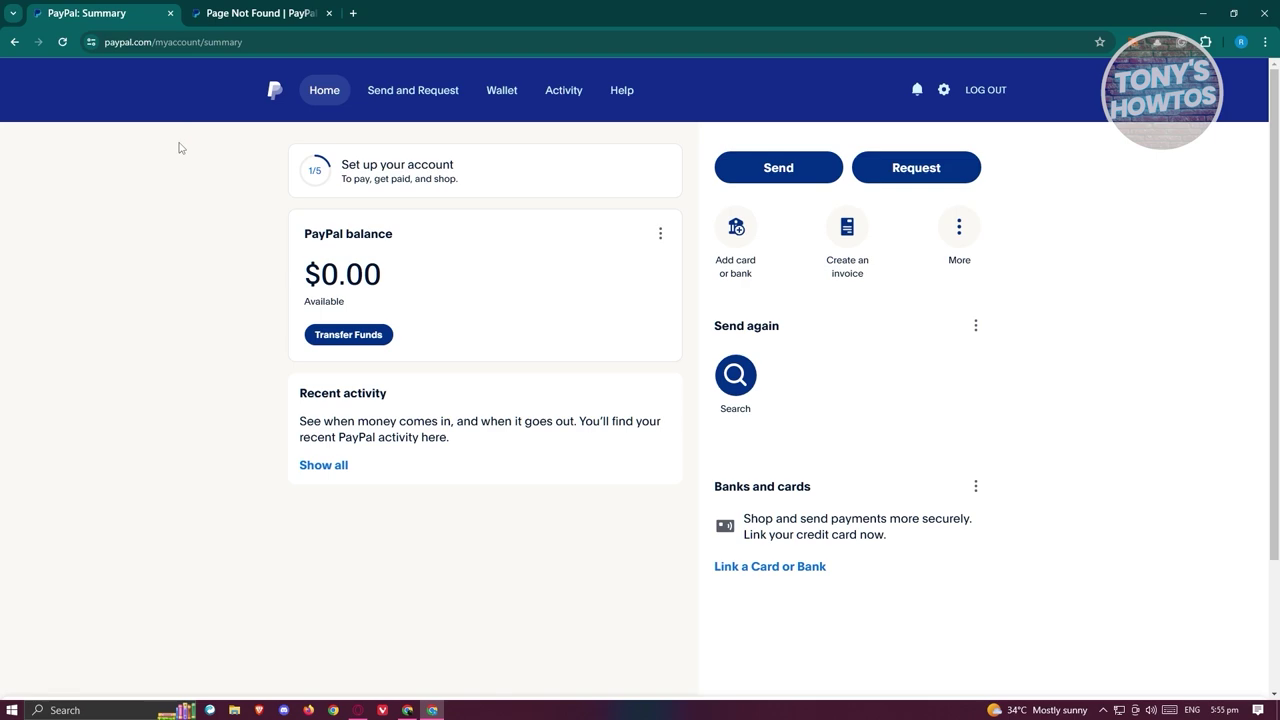
# Back in the PayPal window, open 'Add card or bank' from the Summary page.
pyautogui.click(416, 710)
pyautogui.click(431, 710)
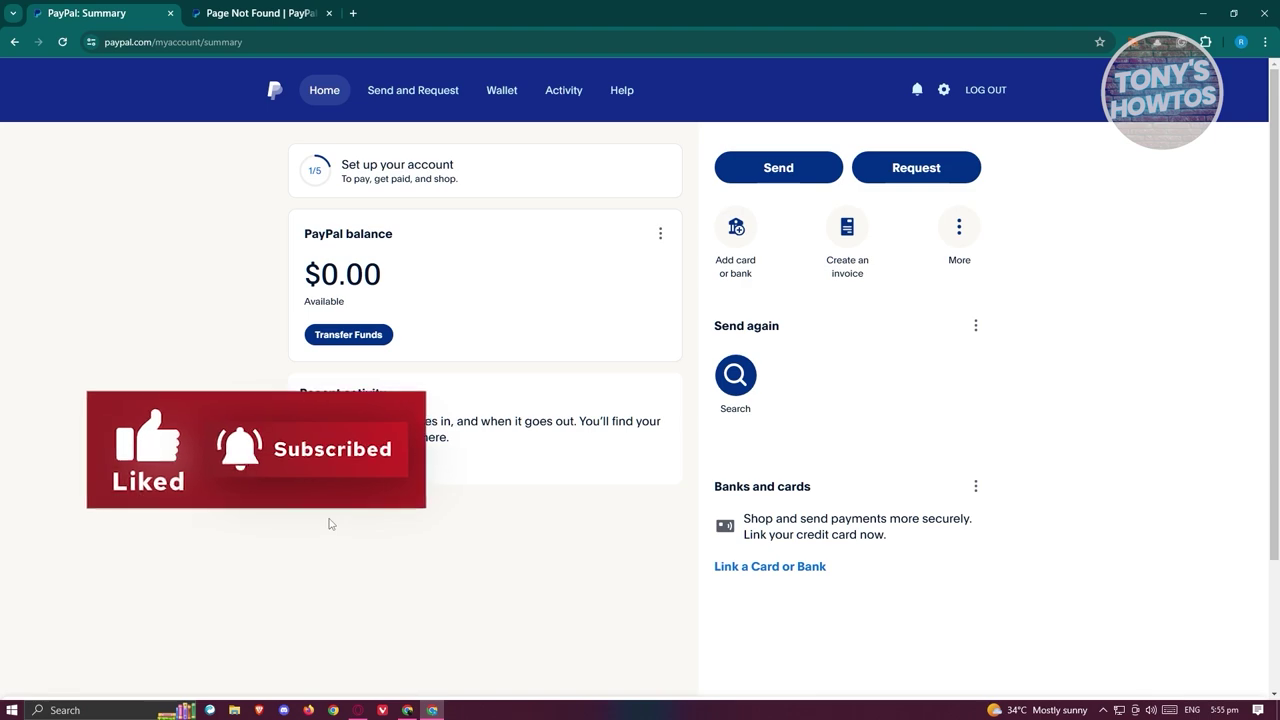
pyautogui.click(407, 710)
pyautogui.moveTo(231, 124)
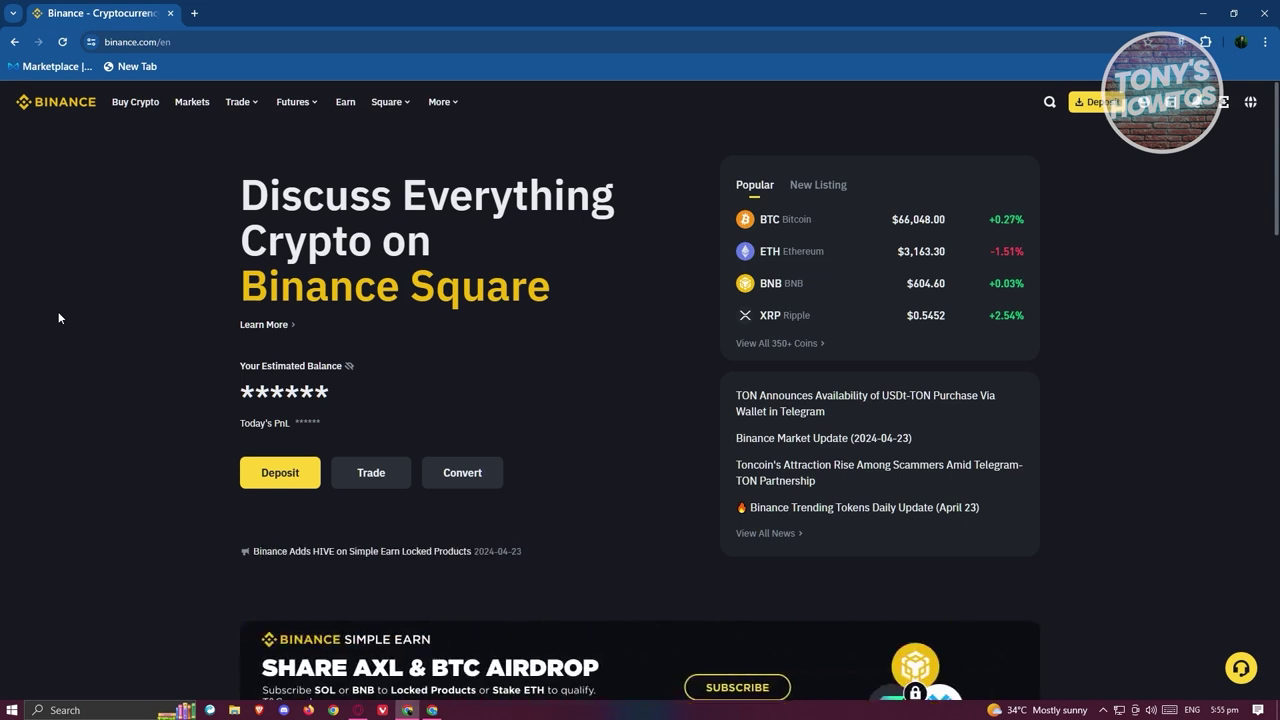
pyautogui.click(435, 711)
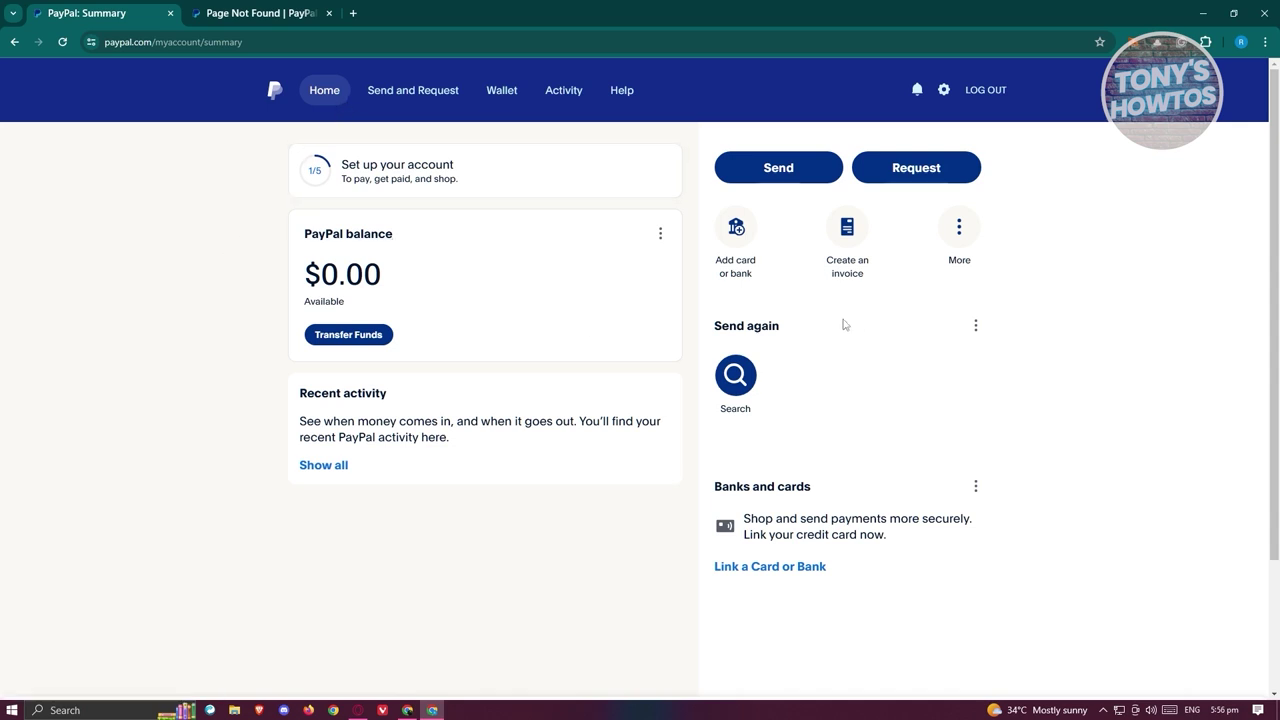
pyautogui.click(747, 267)
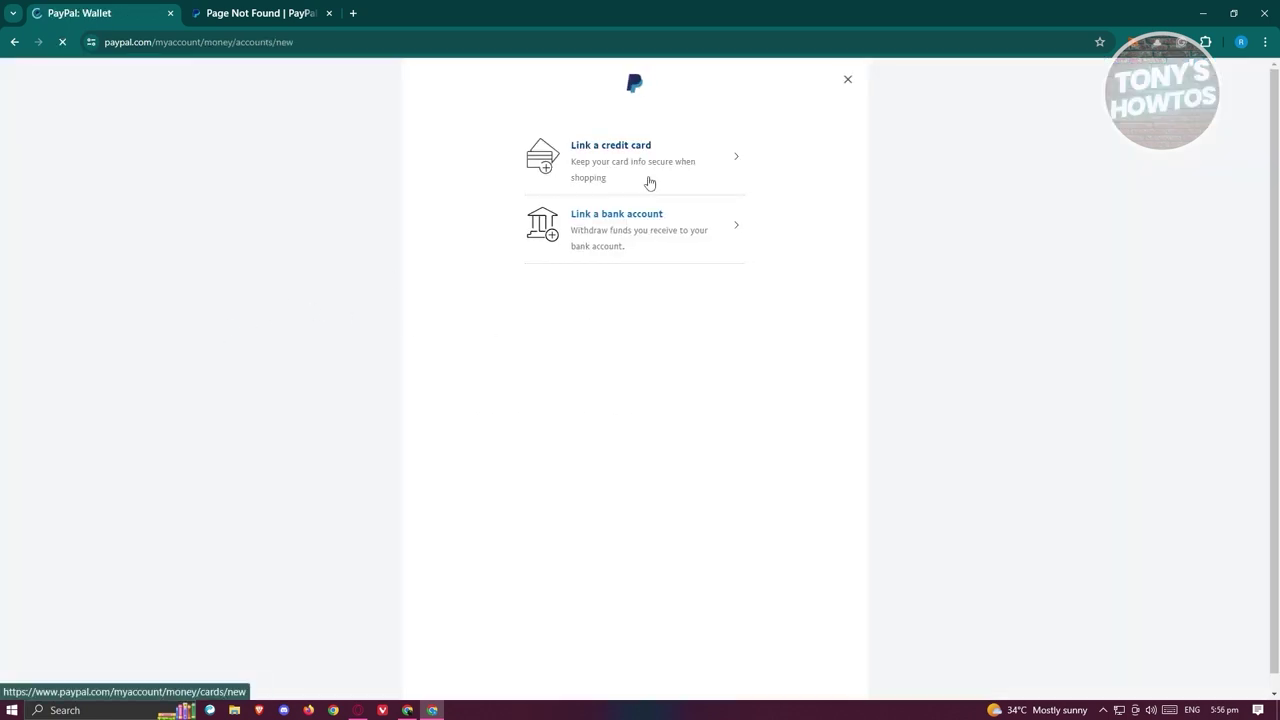
# Open the Link a credit card form, close it, and return to PayPal Home.
pyautogui.click(641, 171)
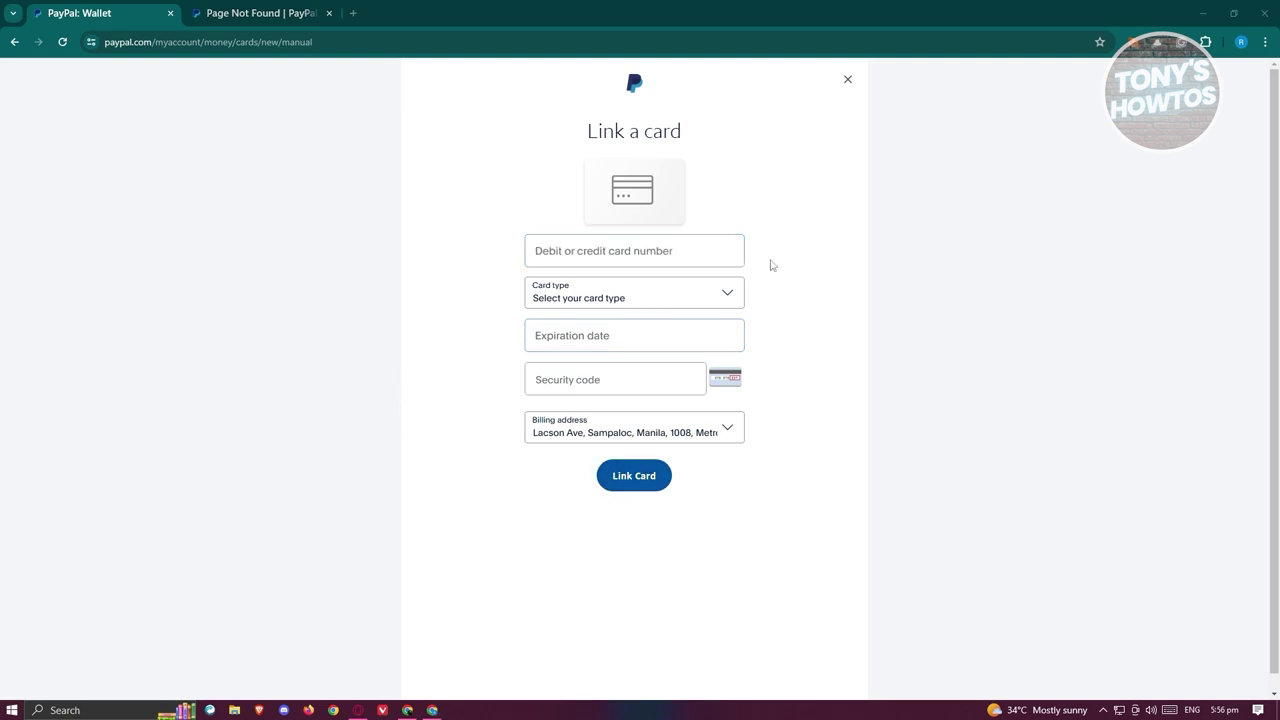
pyautogui.click(847, 80)
pyautogui.click(337, 92)
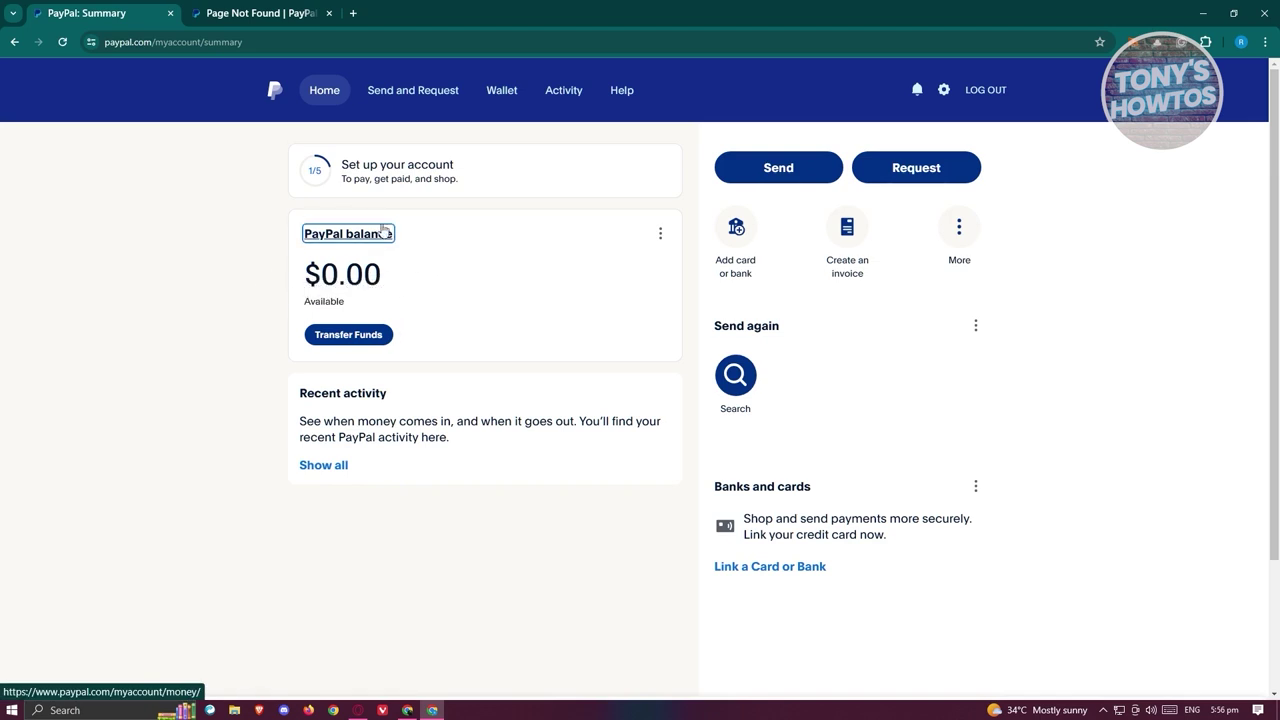
pyautogui.click(355, 342)
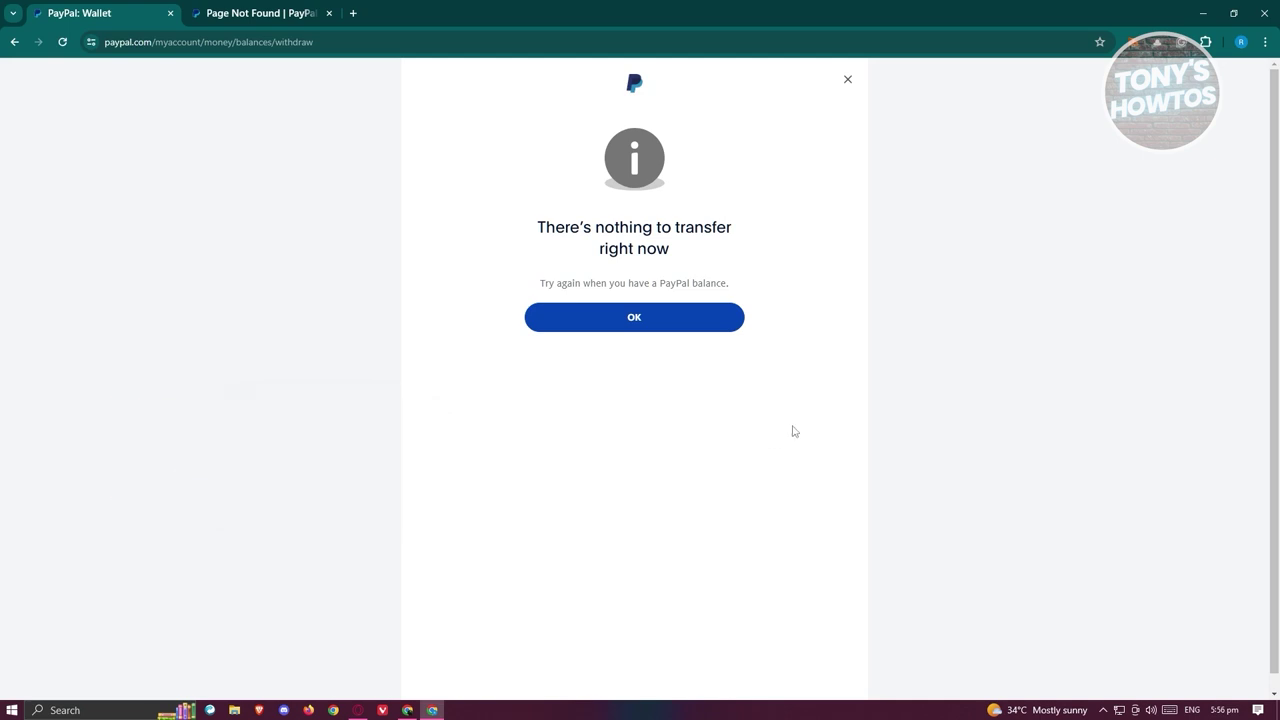
pyautogui.click(847, 79)
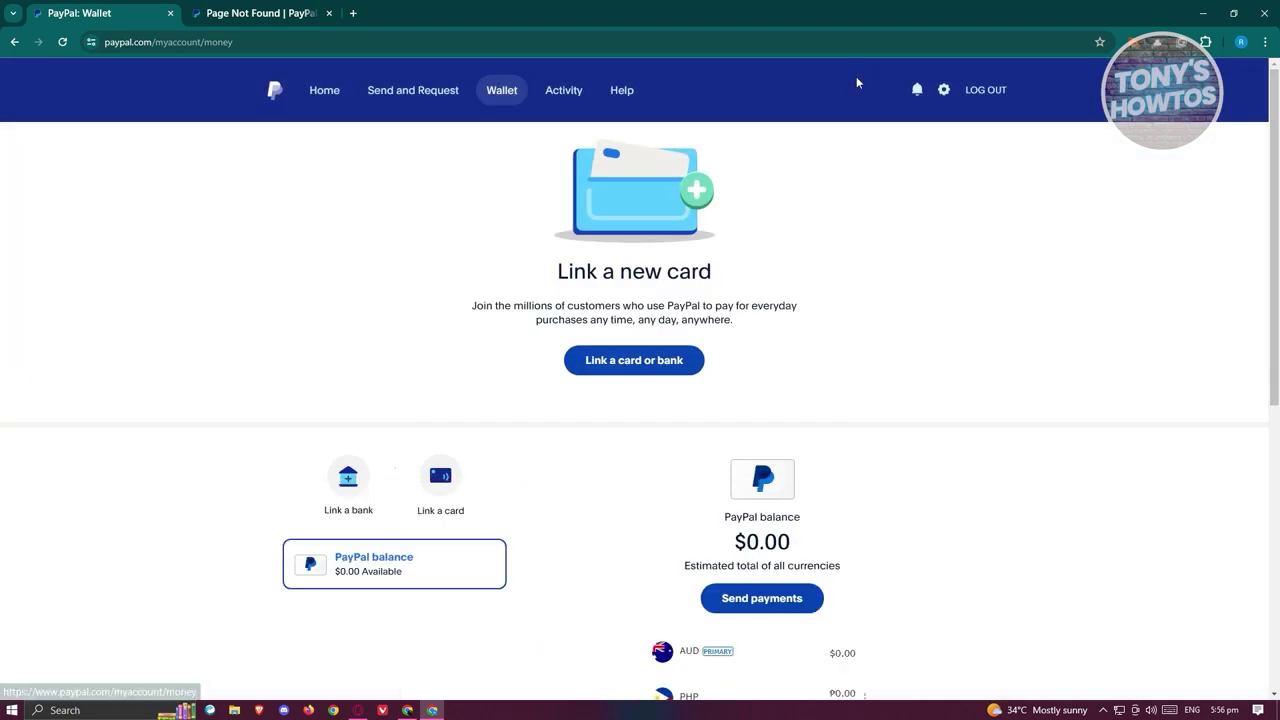
pyautogui.click(324, 91)
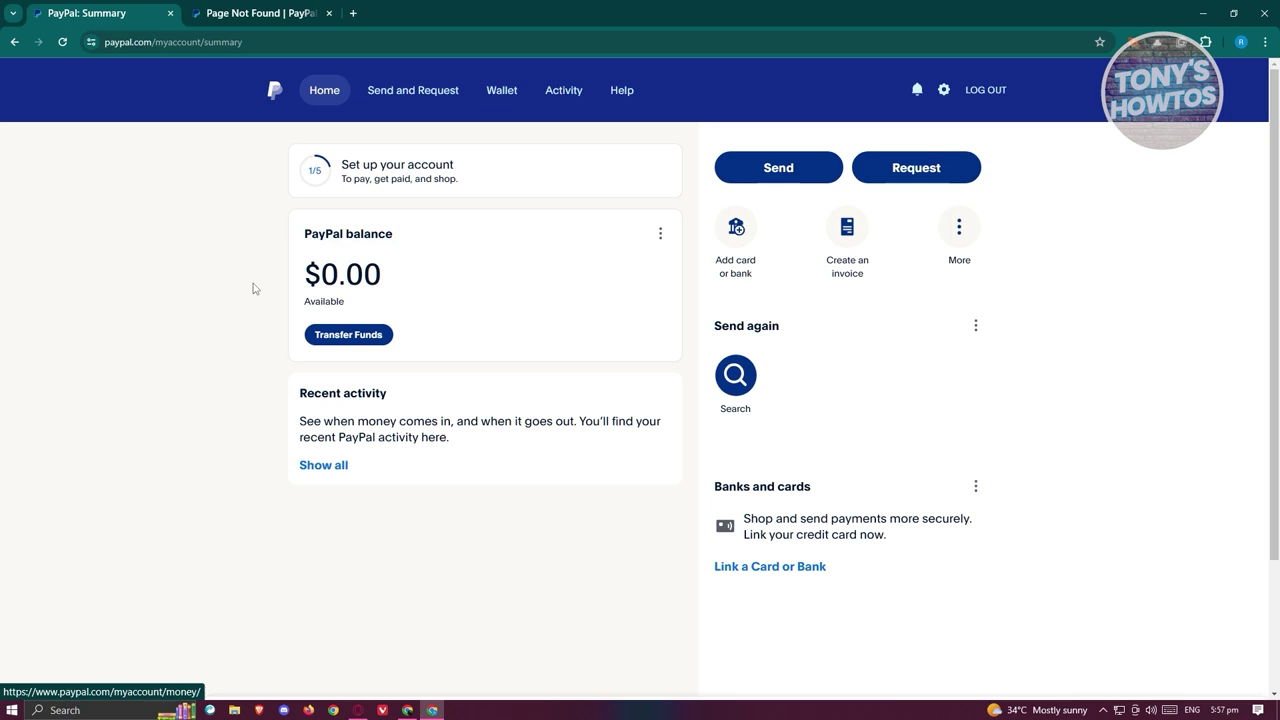
# On Binance's Buy Crypto page, spend 15 USD on BTC and show payment method choices.
pyautogui.moveTo(414, 712)
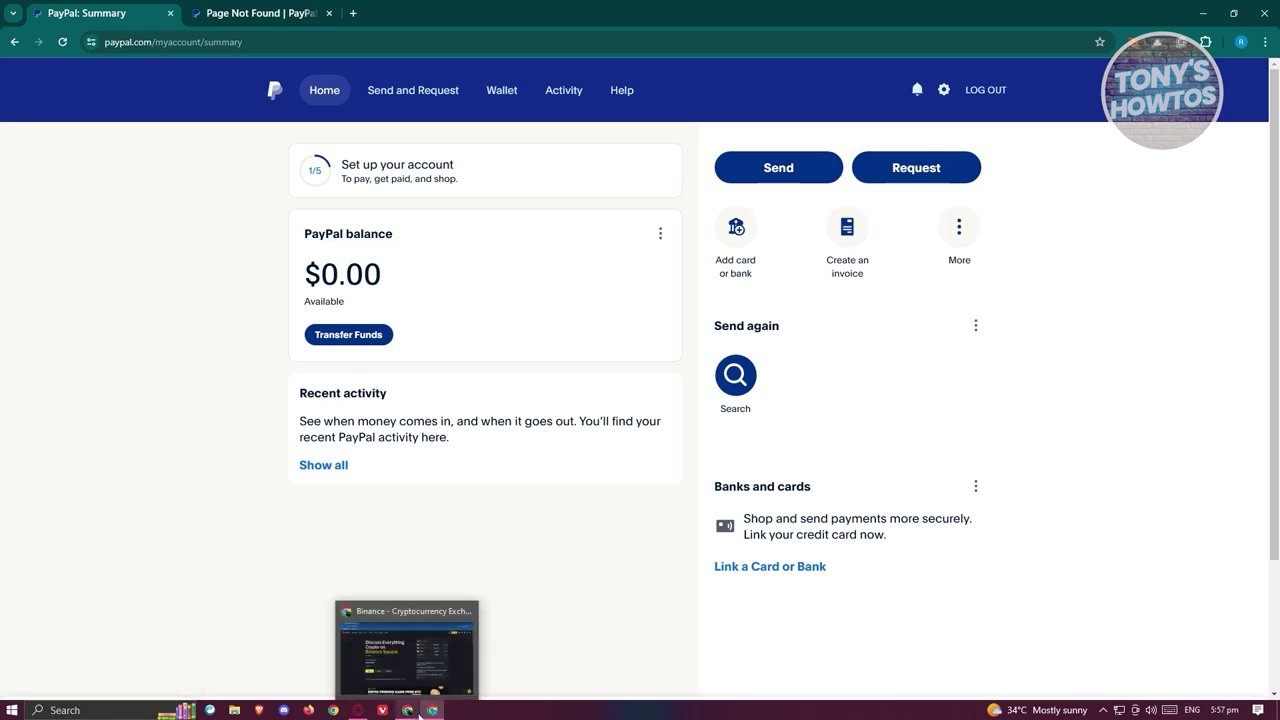
pyautogui.click(406, 712)
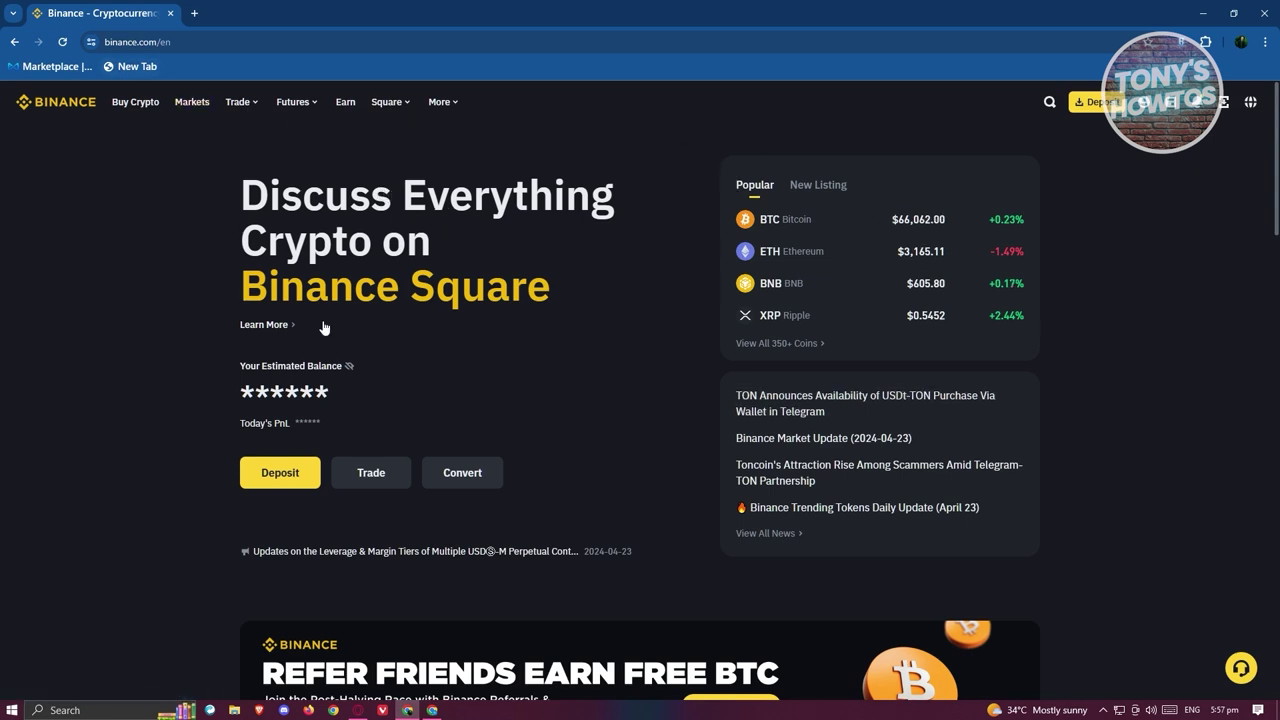
pyautogui.click(153, 108)
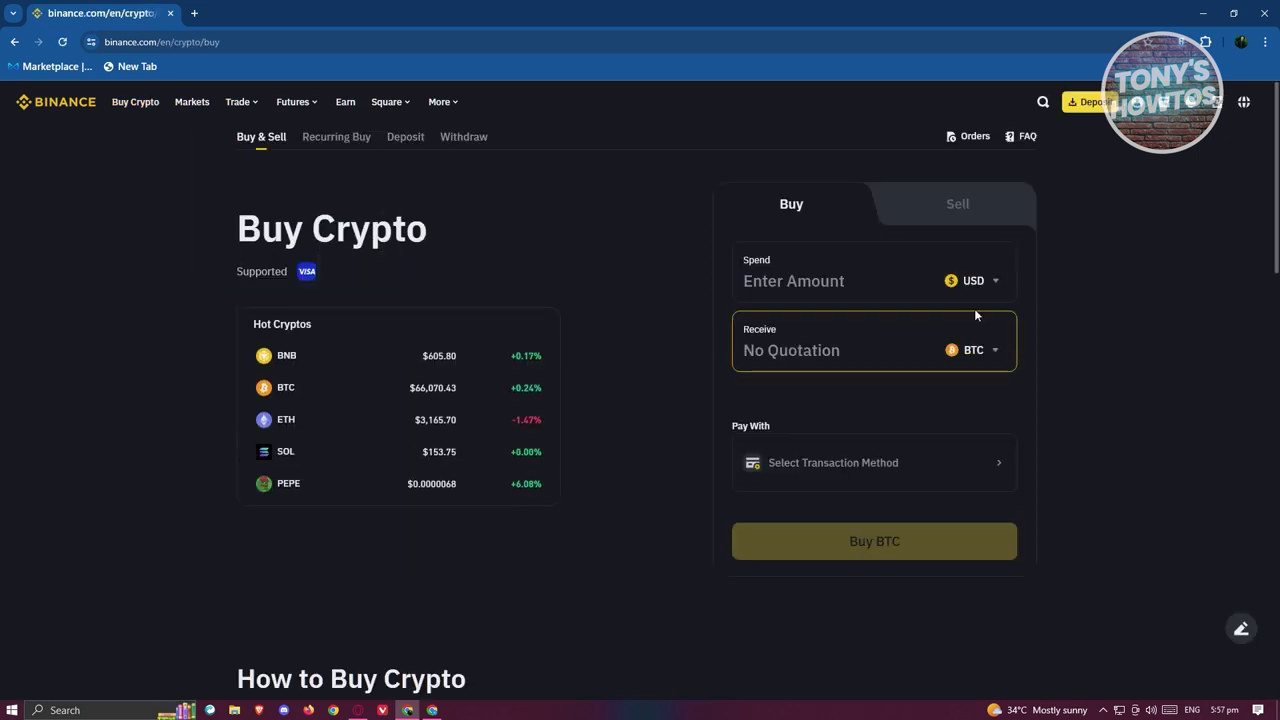
pyautogui.click(996, 283)
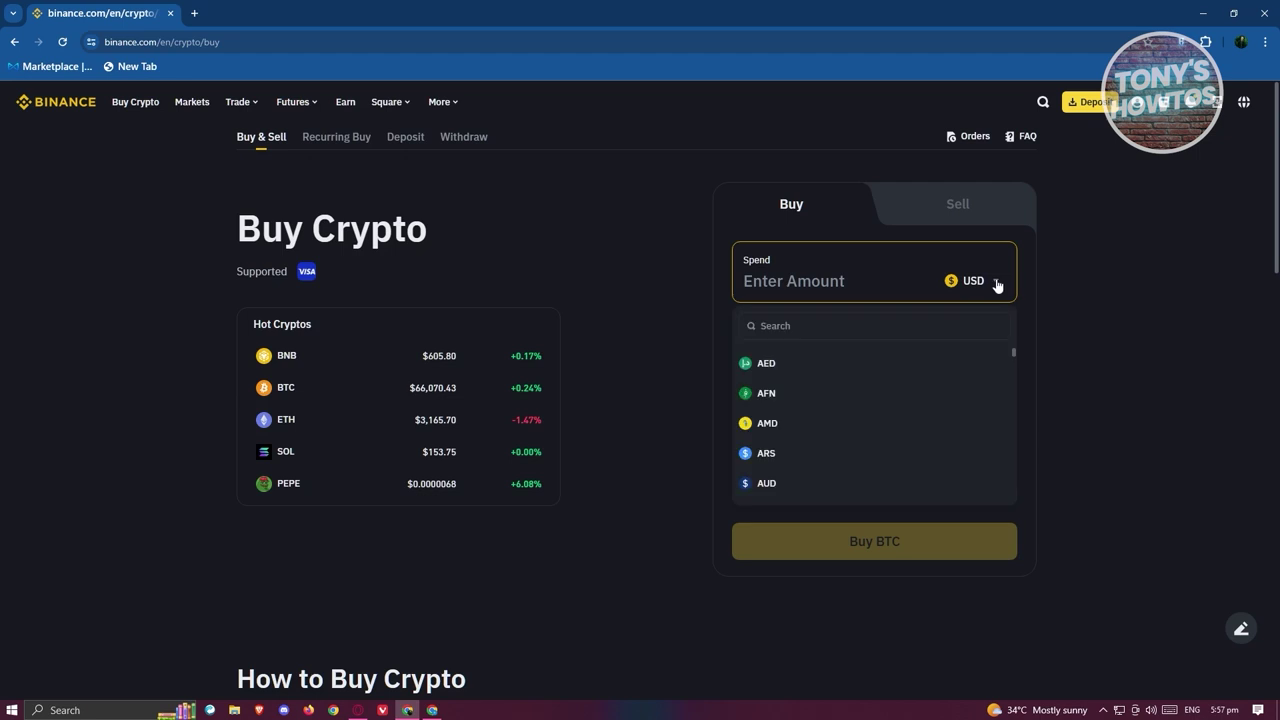
pyautogui.click(900, 281)
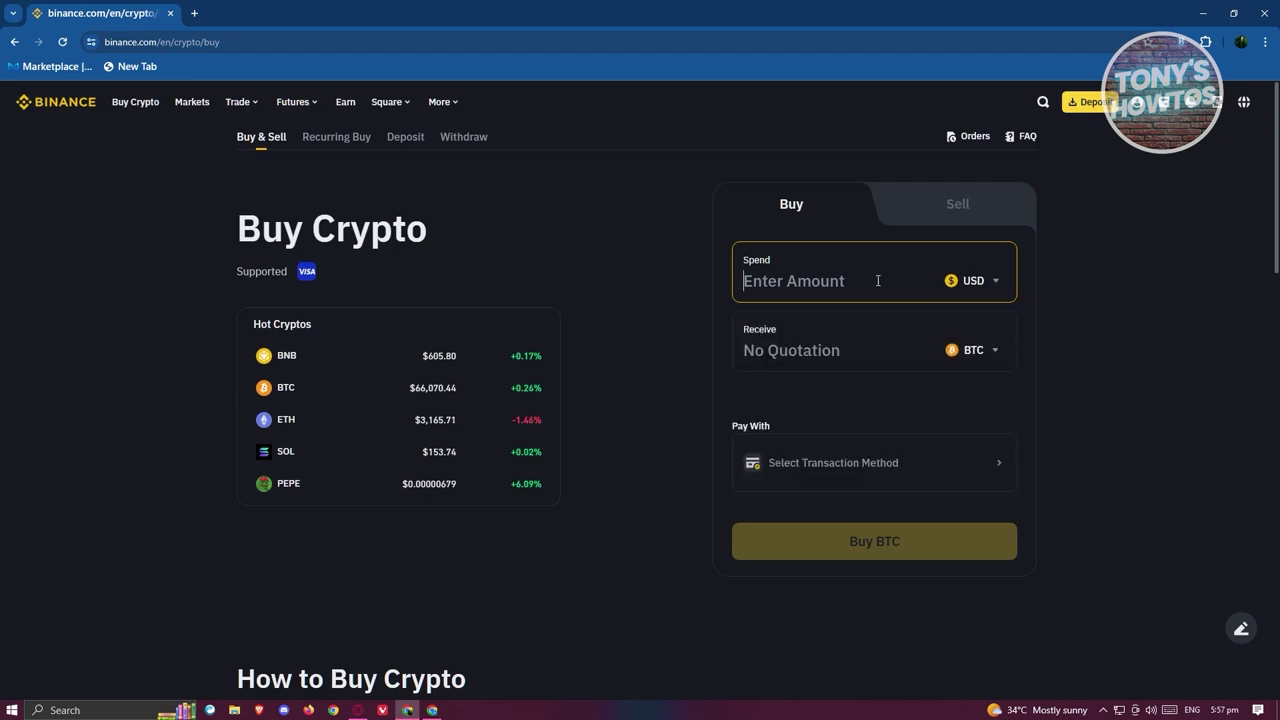
pyautogui.write('15')
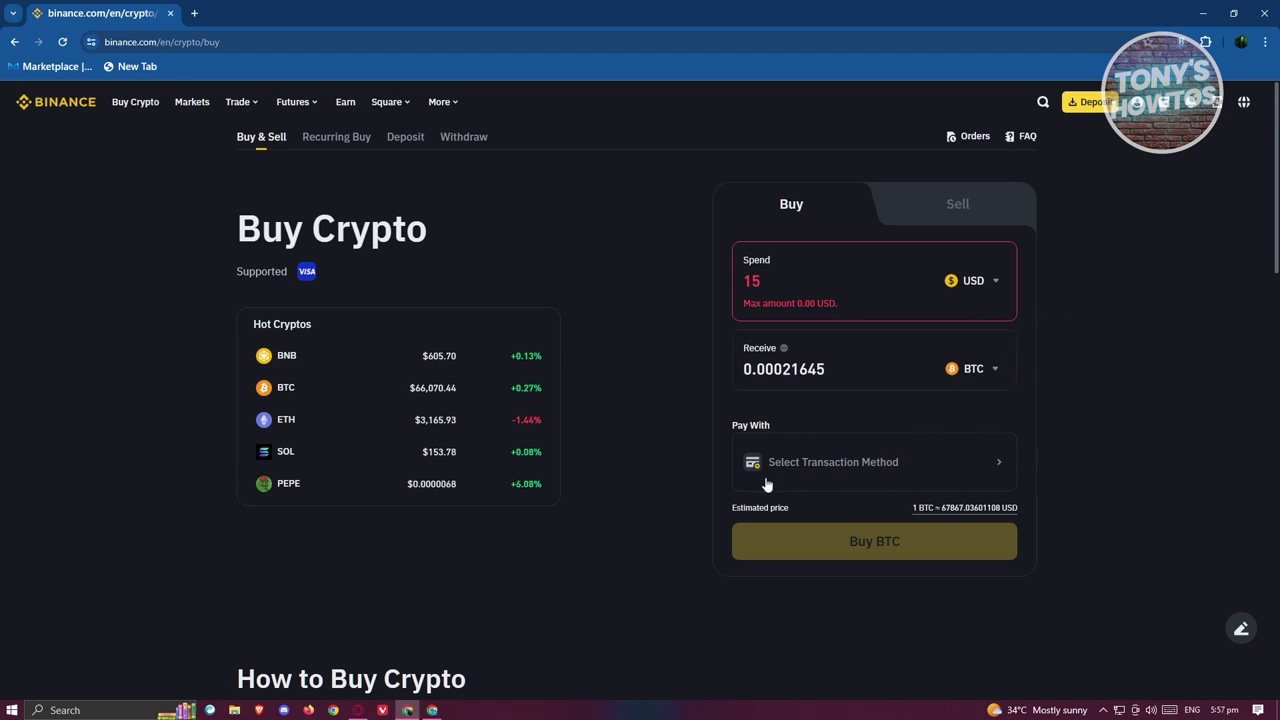
pyautogui.click(812, 473)
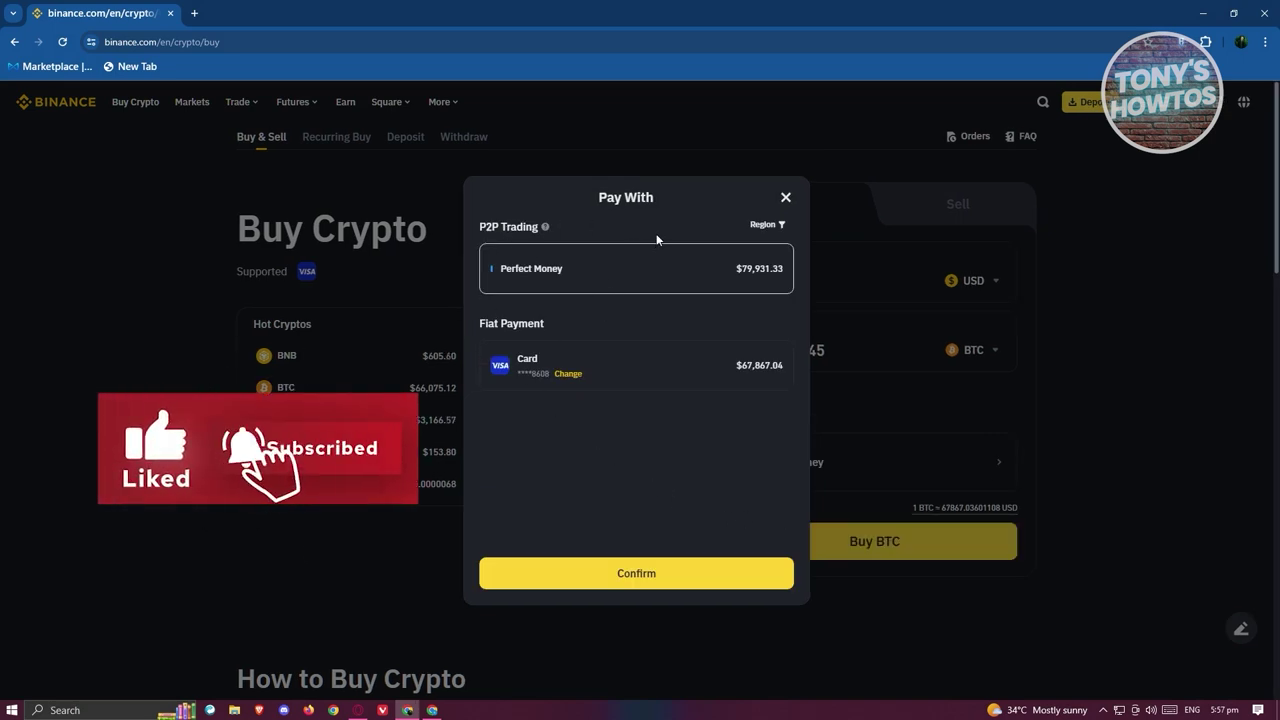
# Choose Card payment and open the Add New Card form from the saved cards.
pyautogui.click(638, 369)
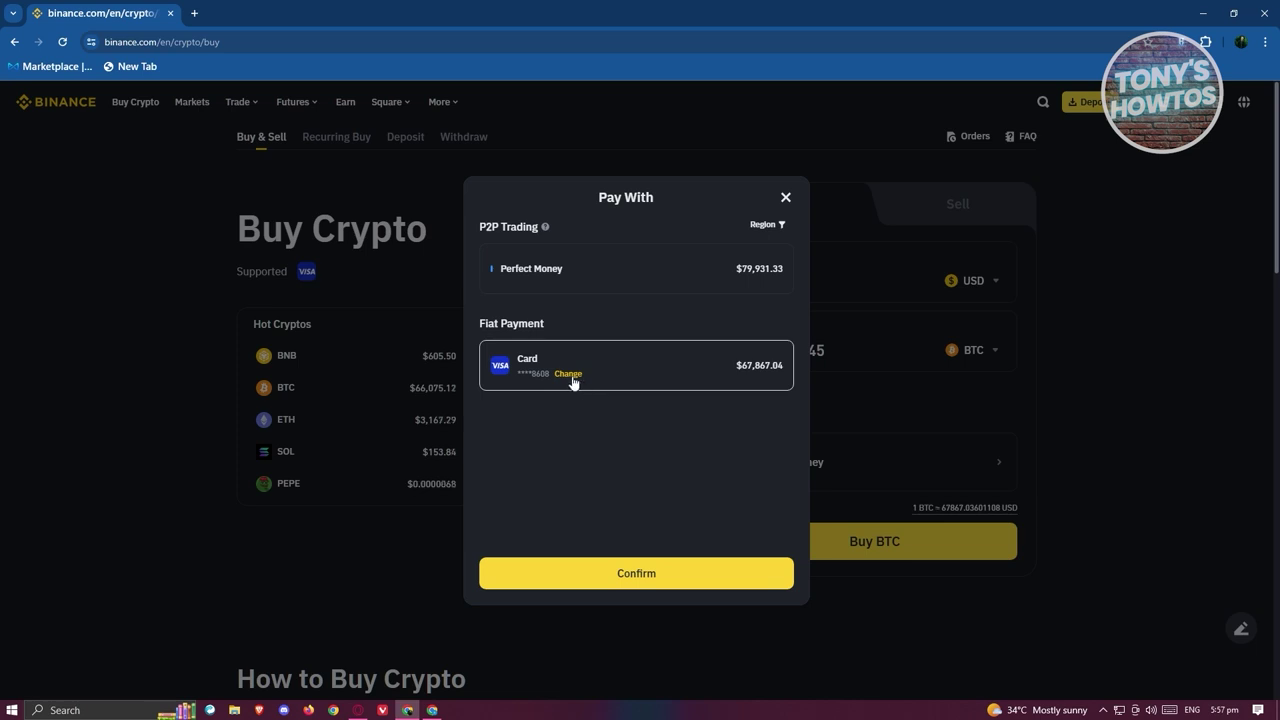
pyautogui.click(569, 374)
pyautogui.click(606, 345)
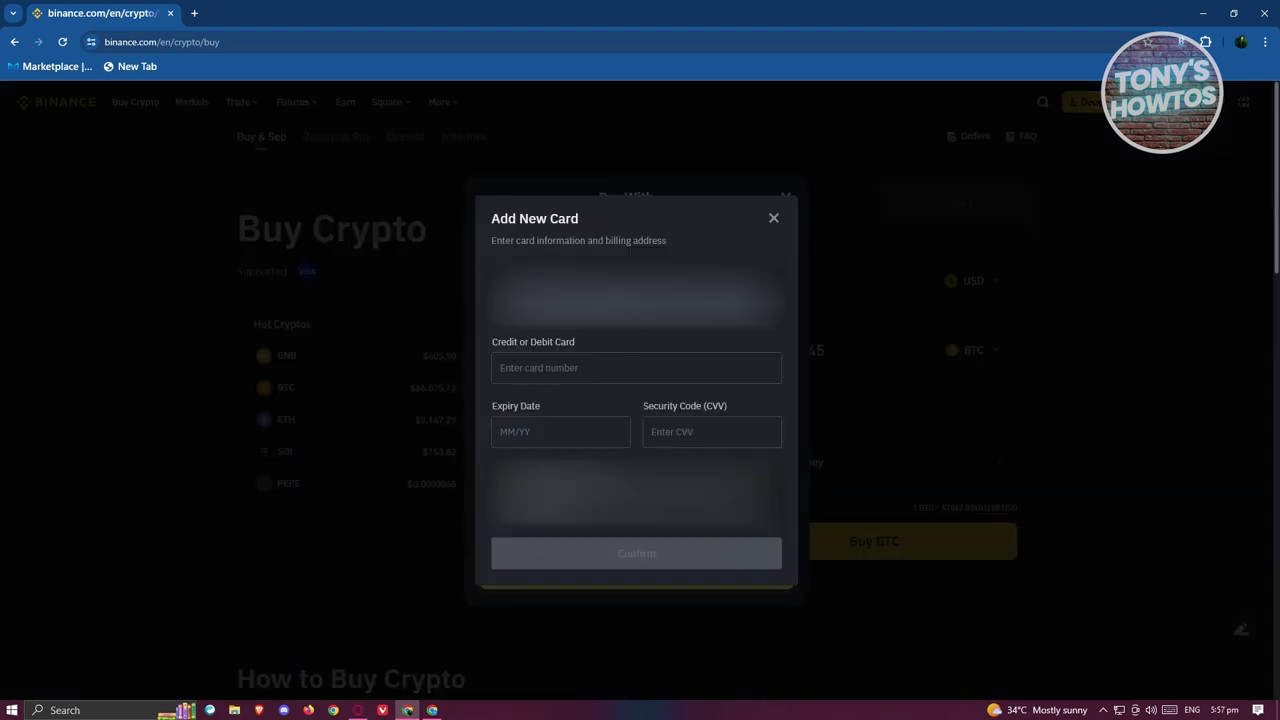
pyautogui.click(726, 362)
# Close the card dialogs, confirm the saved Visa card, and submit the 15 USD BTC purchase.
pyautogui.click(774, 219)
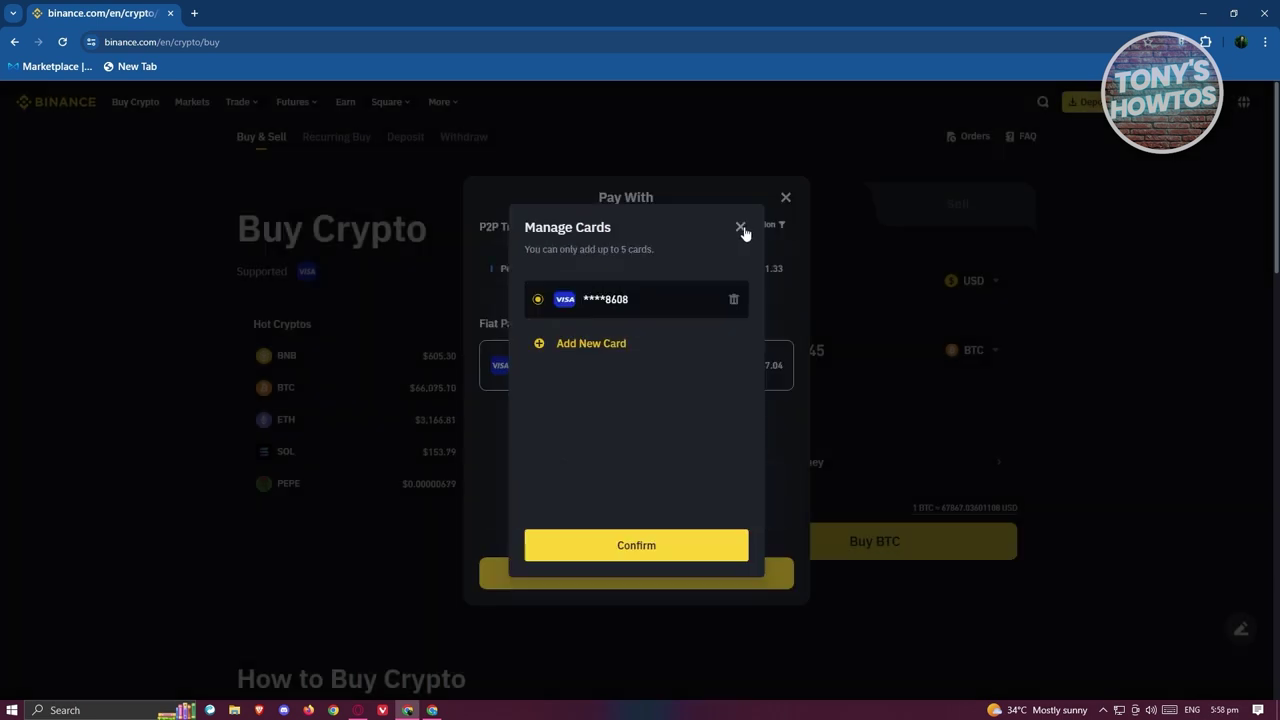
pyautogui.click(741, 228)
pyautogui.click(651, 578)
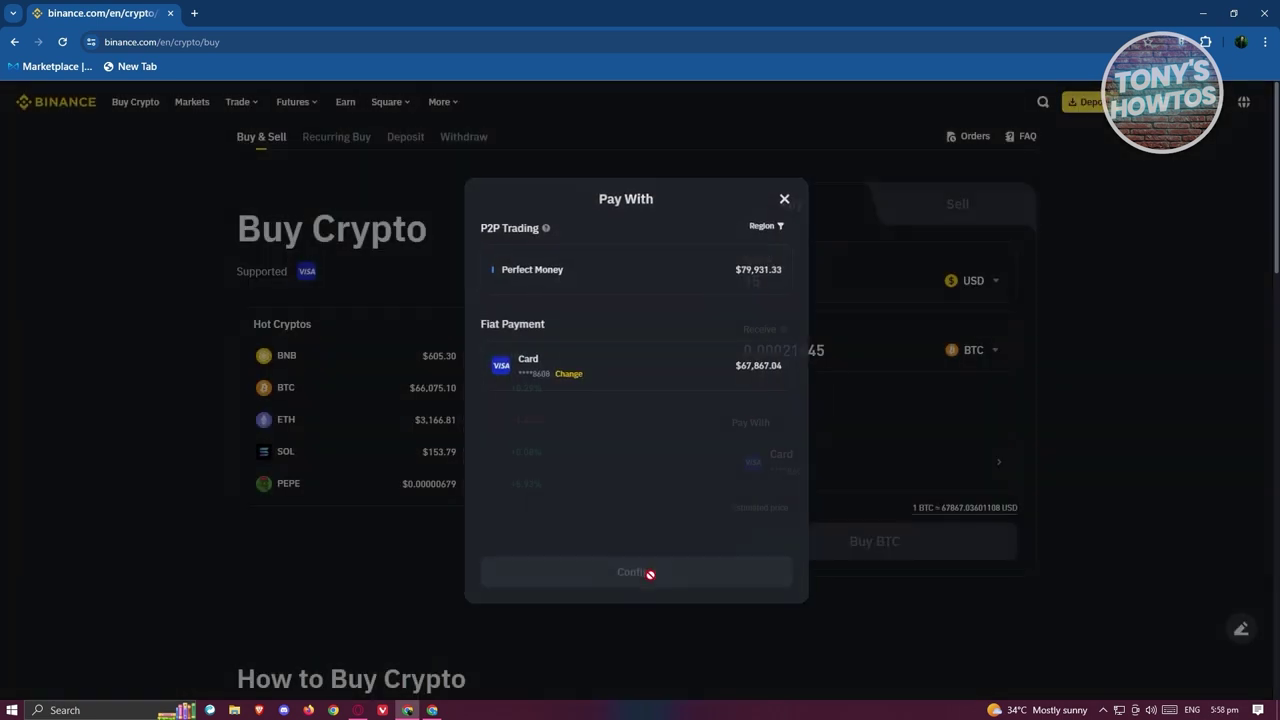
pyautogui.click(915, 562)
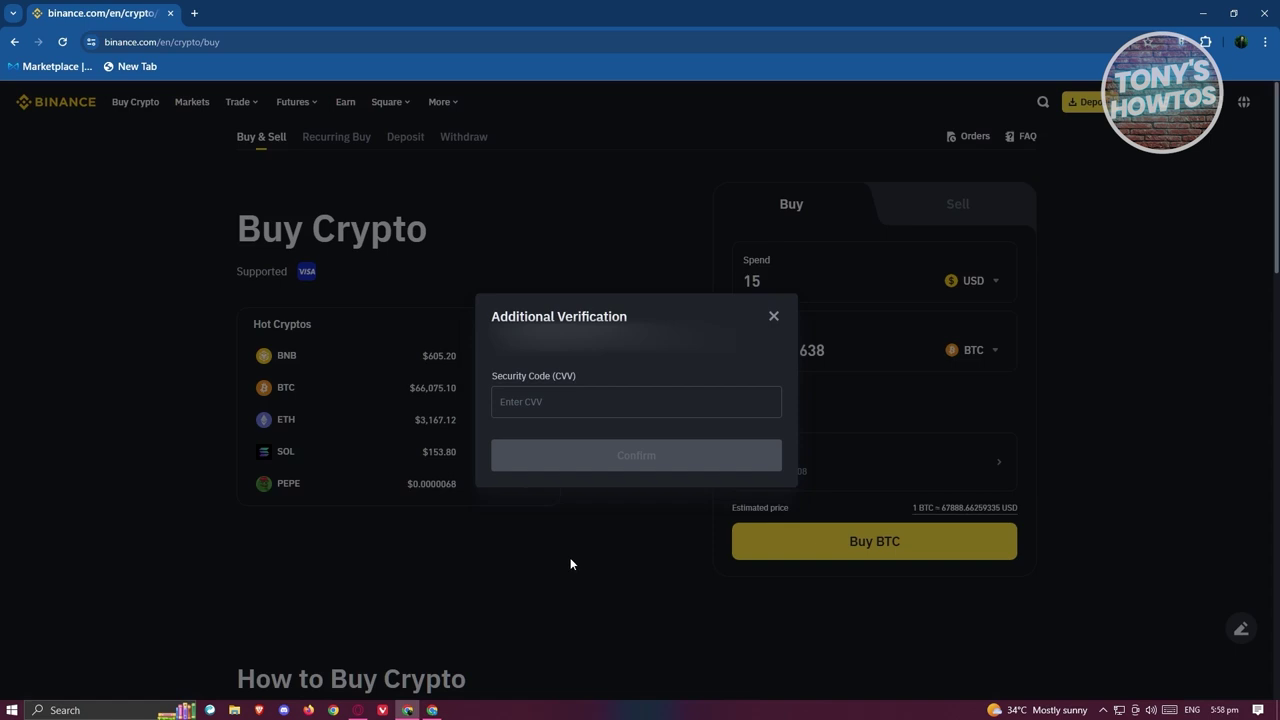
pyautogui.click(673, 417)
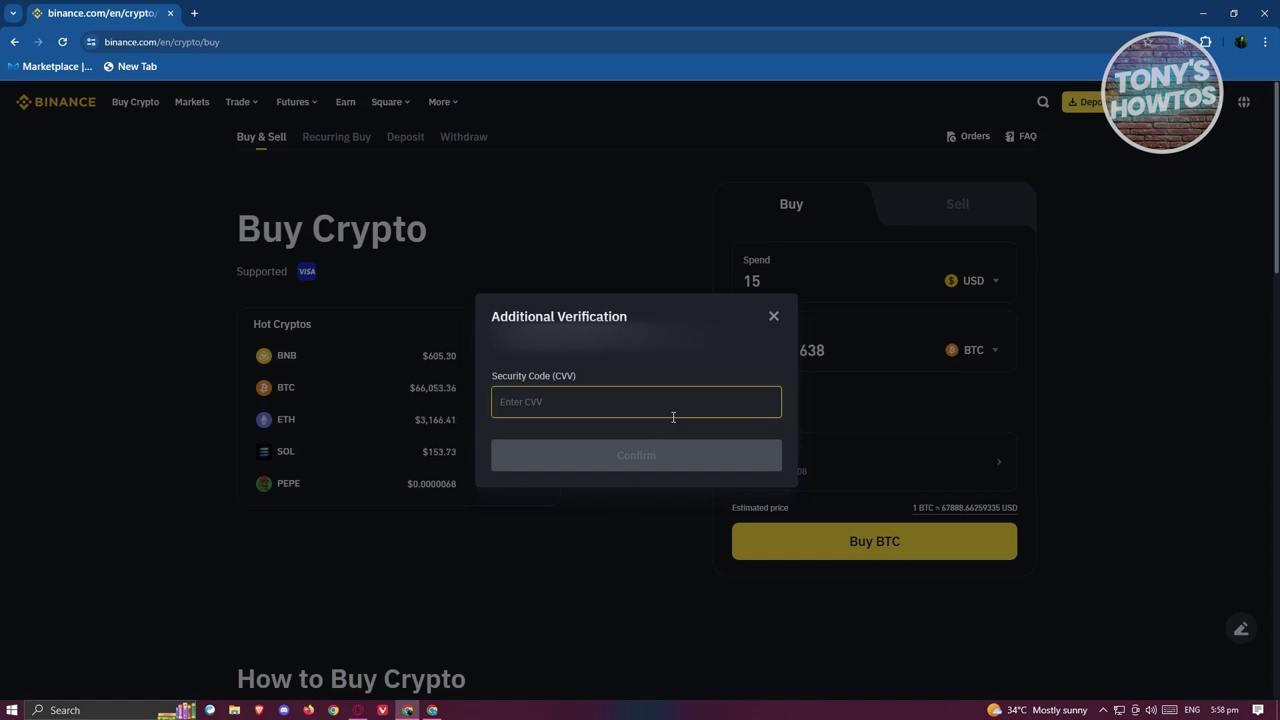
pyautogui.click(652, 449)
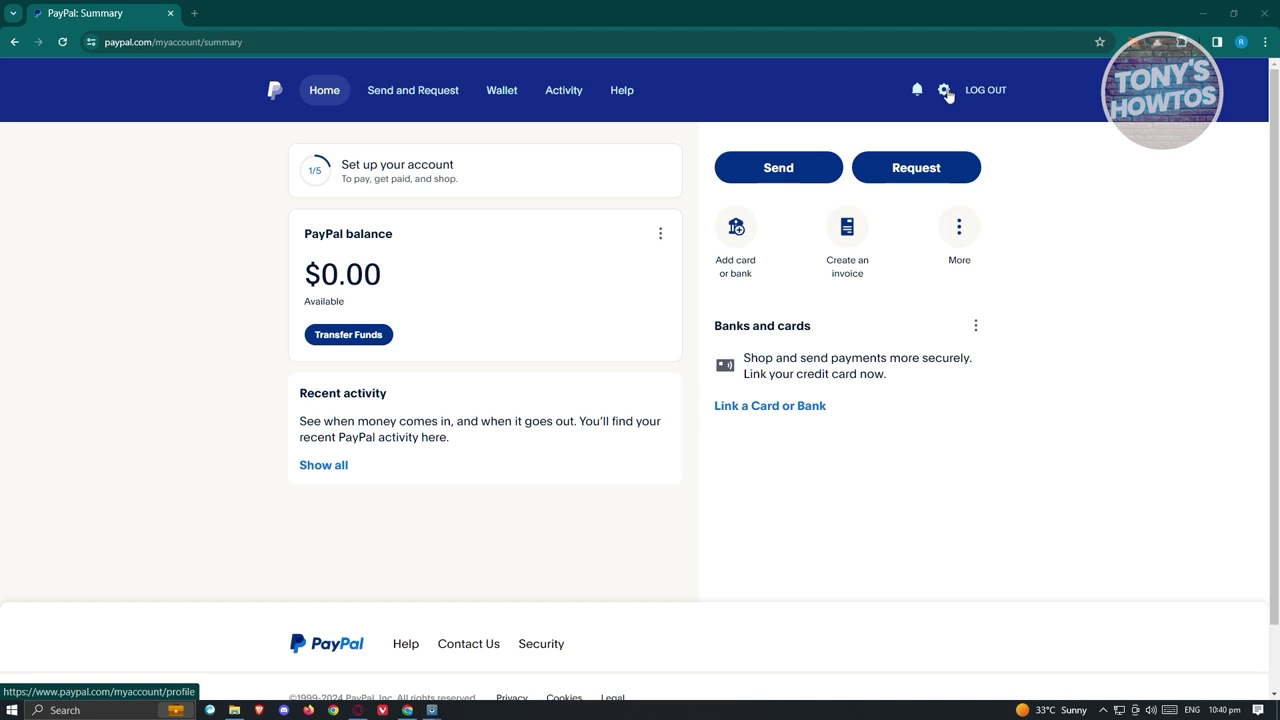
# Open PayPal settings and the Profile card's Change your name dialog.
pyautogui.click(944, 92)
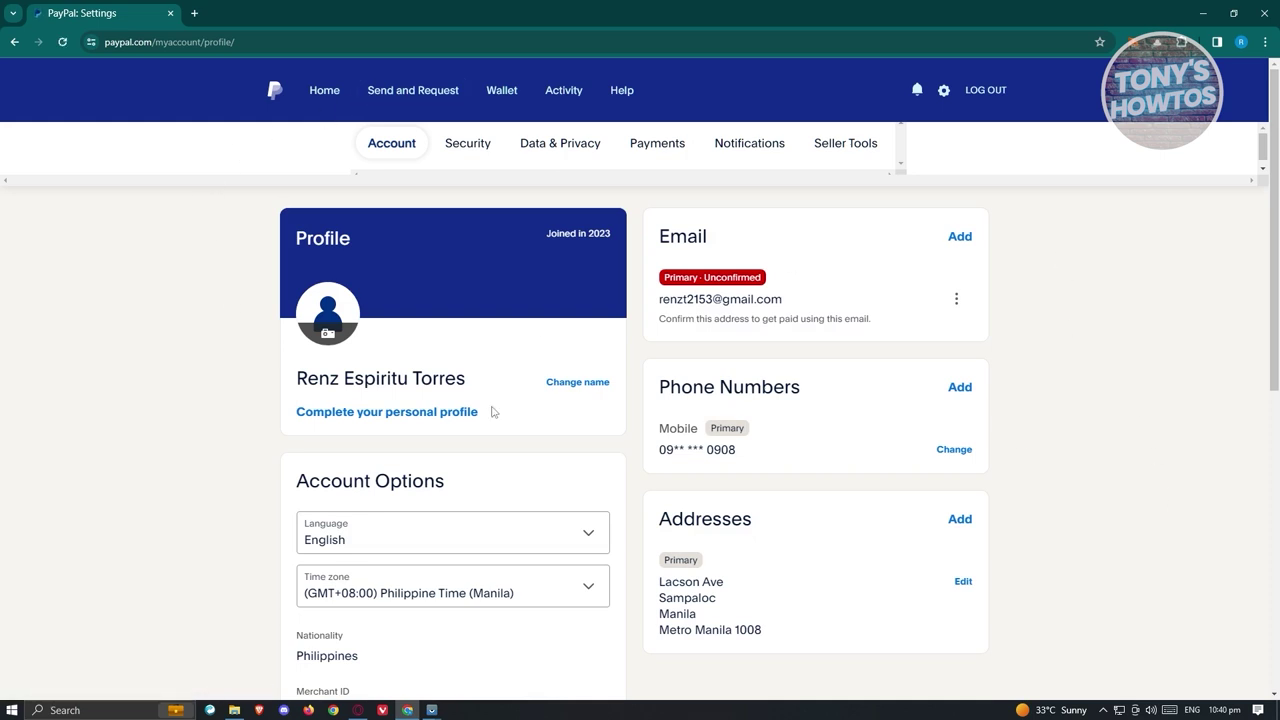
pyautogui.moveTo(301, 378); pyautogui.dragTo(477, 372)
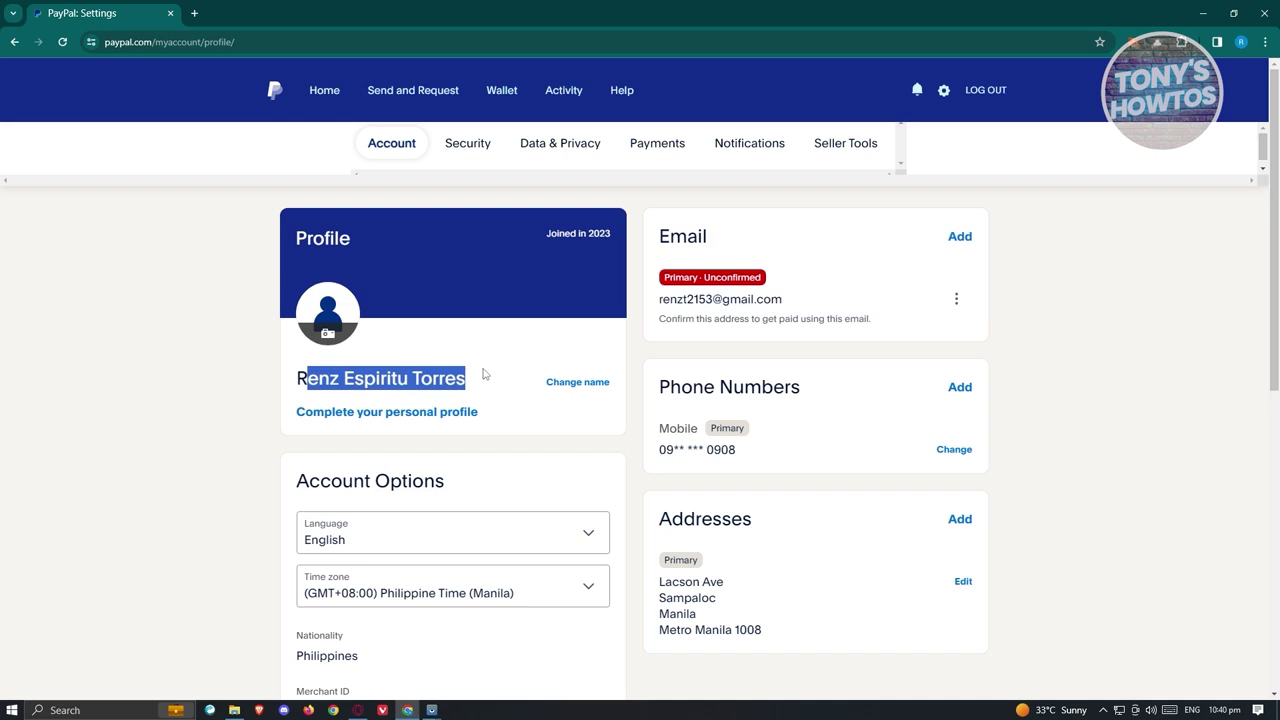
pyautogui.click(224, 376)
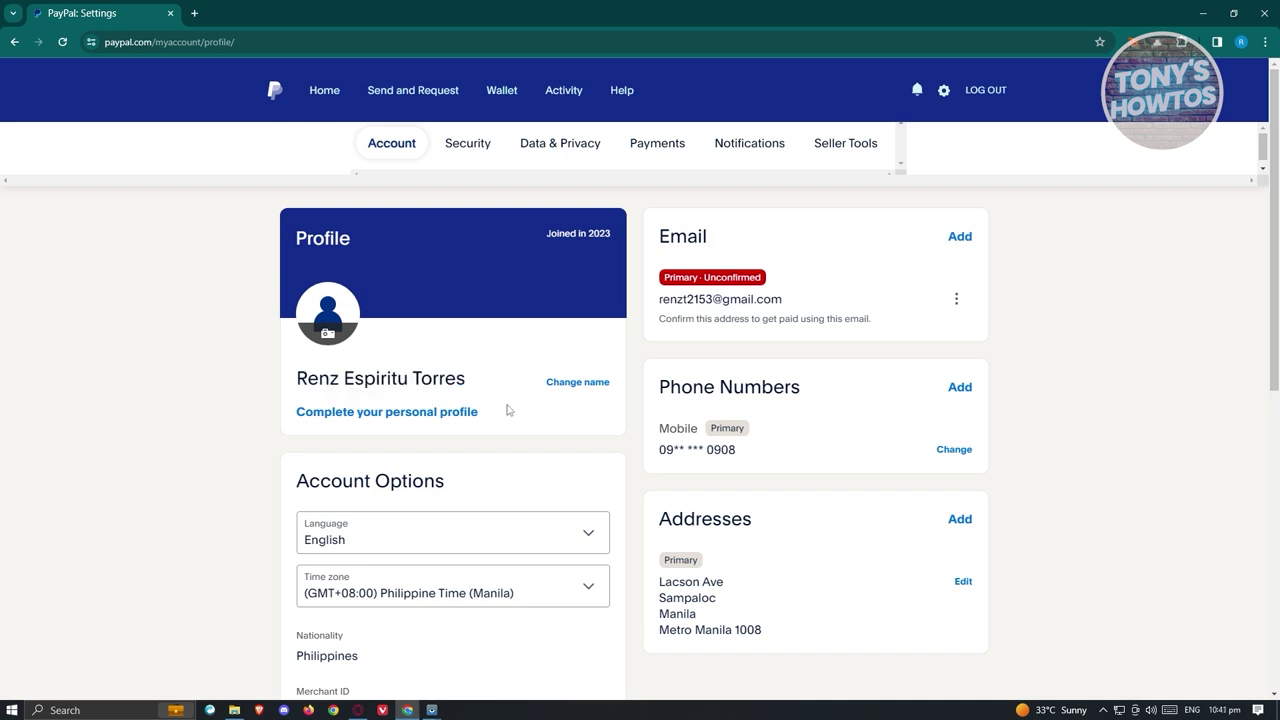
pyautogui.click(592, 386)
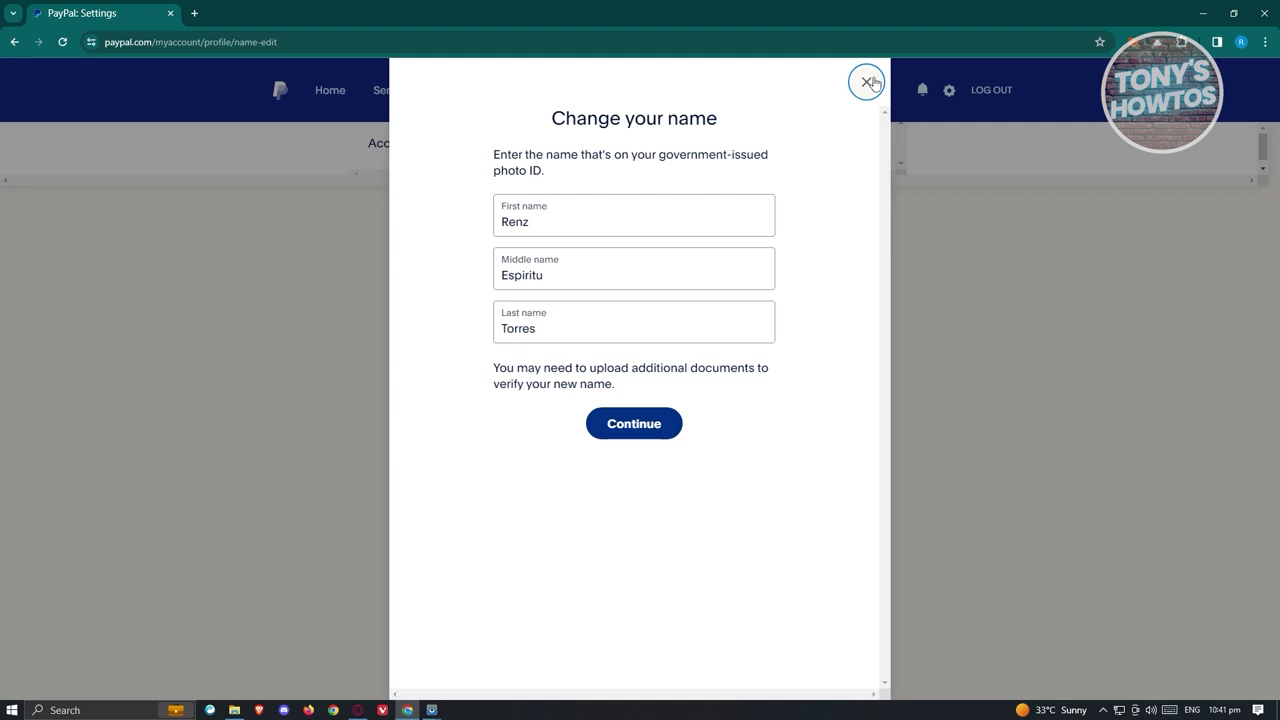
# Close the Change your name form unsaved, view the Security settings, then return to Account.
pyautogui.click(867, 82)
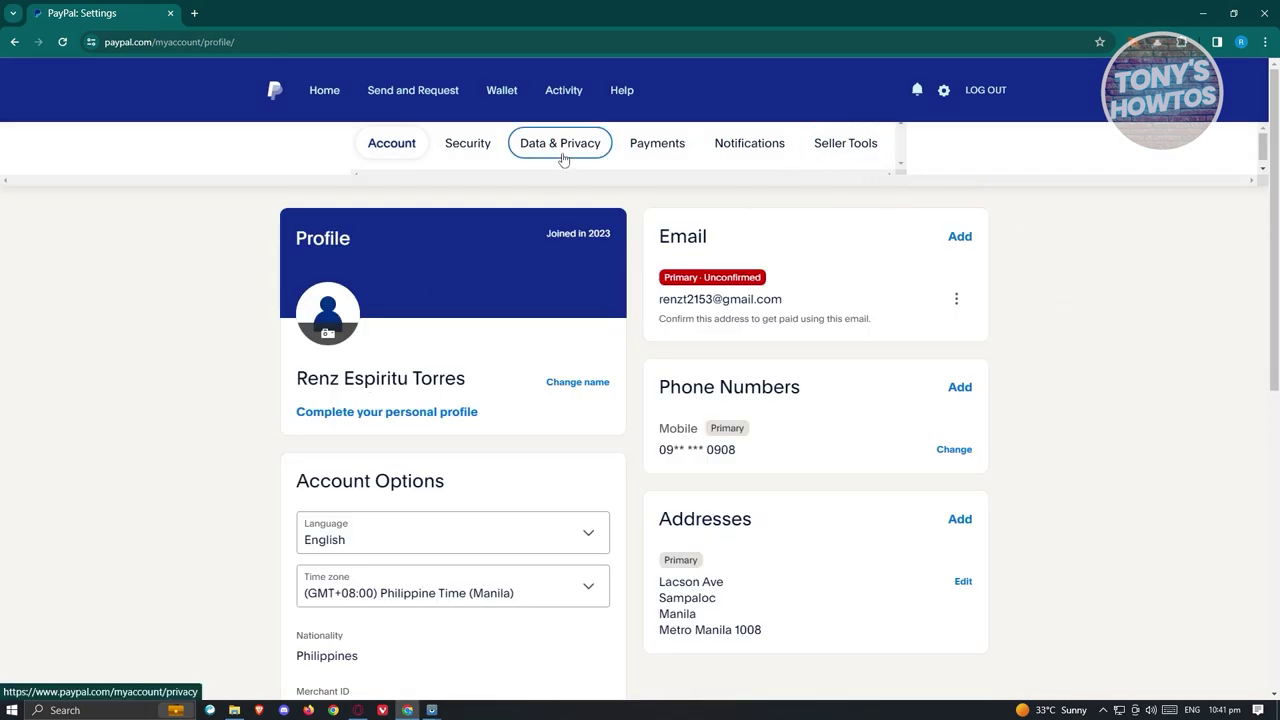
pyautogui.click(467, 143)
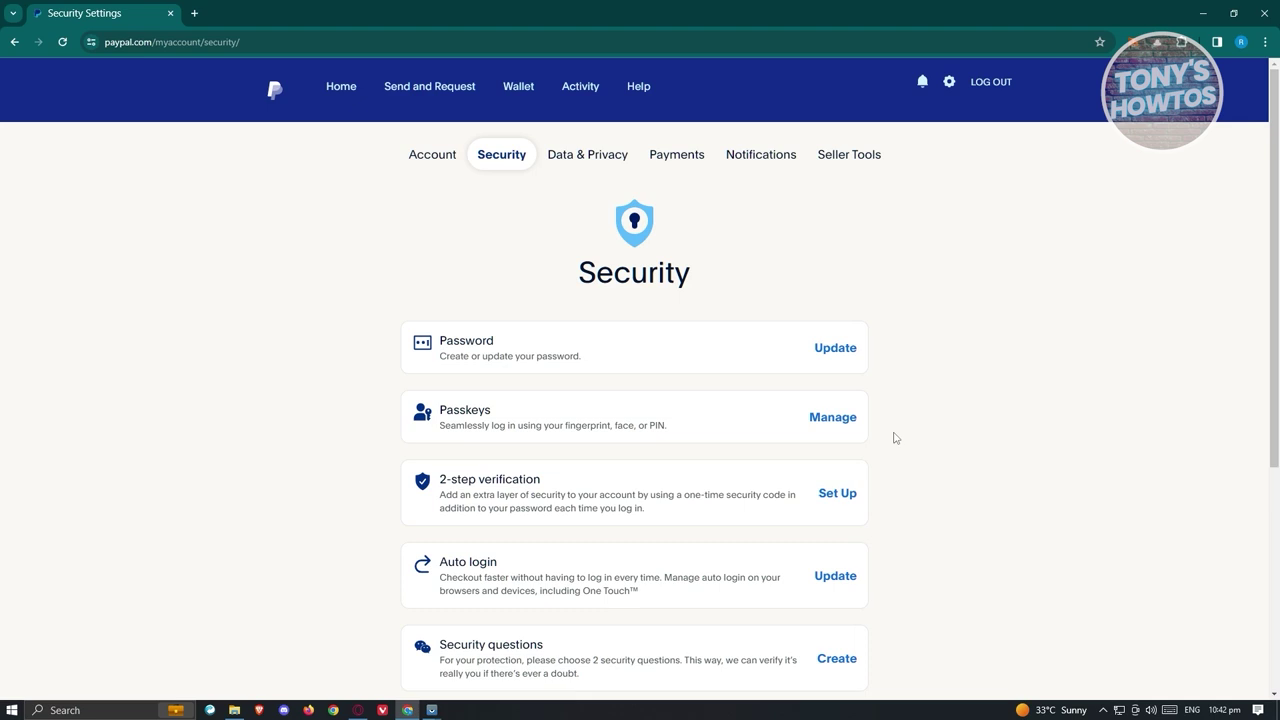
pyautogui.click(450, 155)
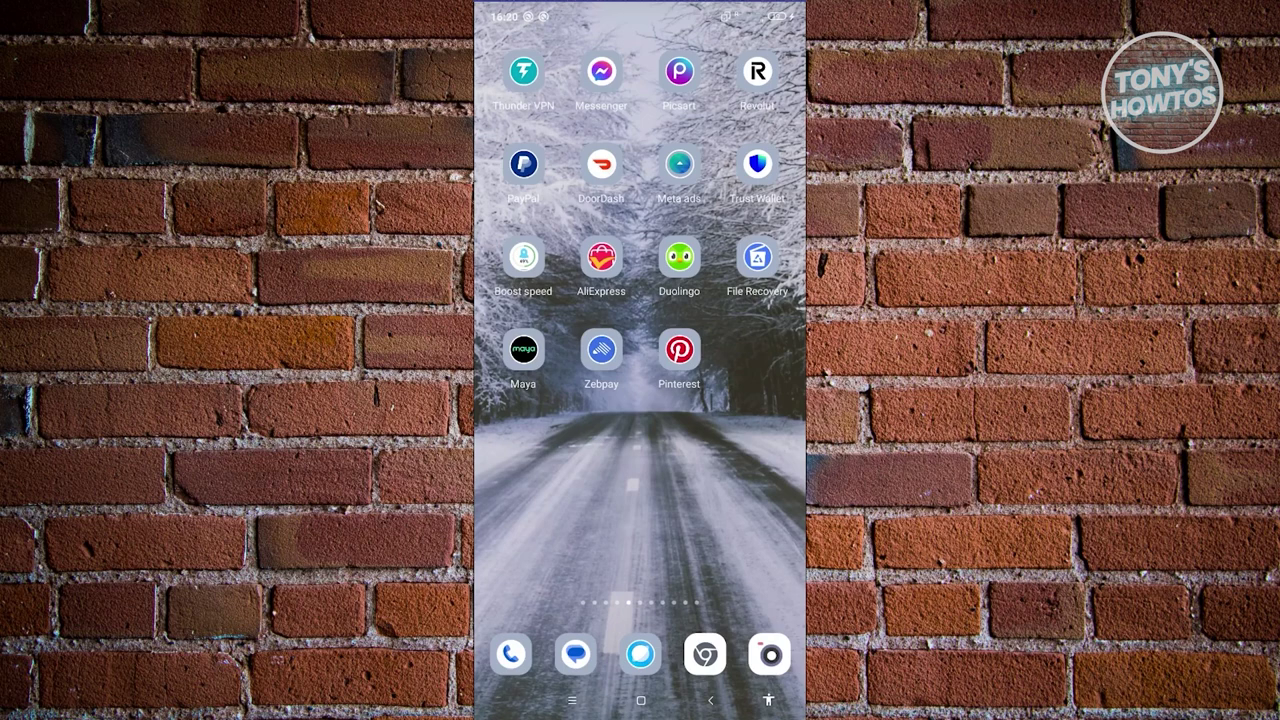
pyautogui.click(601, 349)
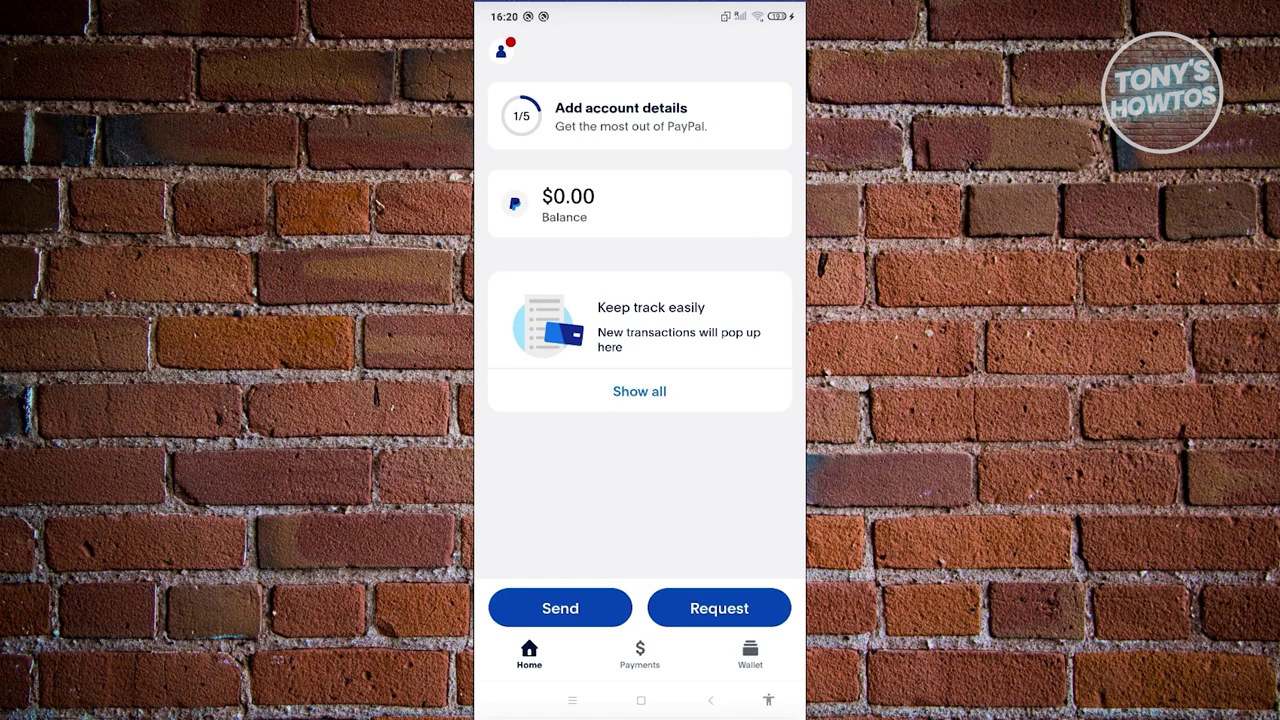
pyautogui.click(501, 50)
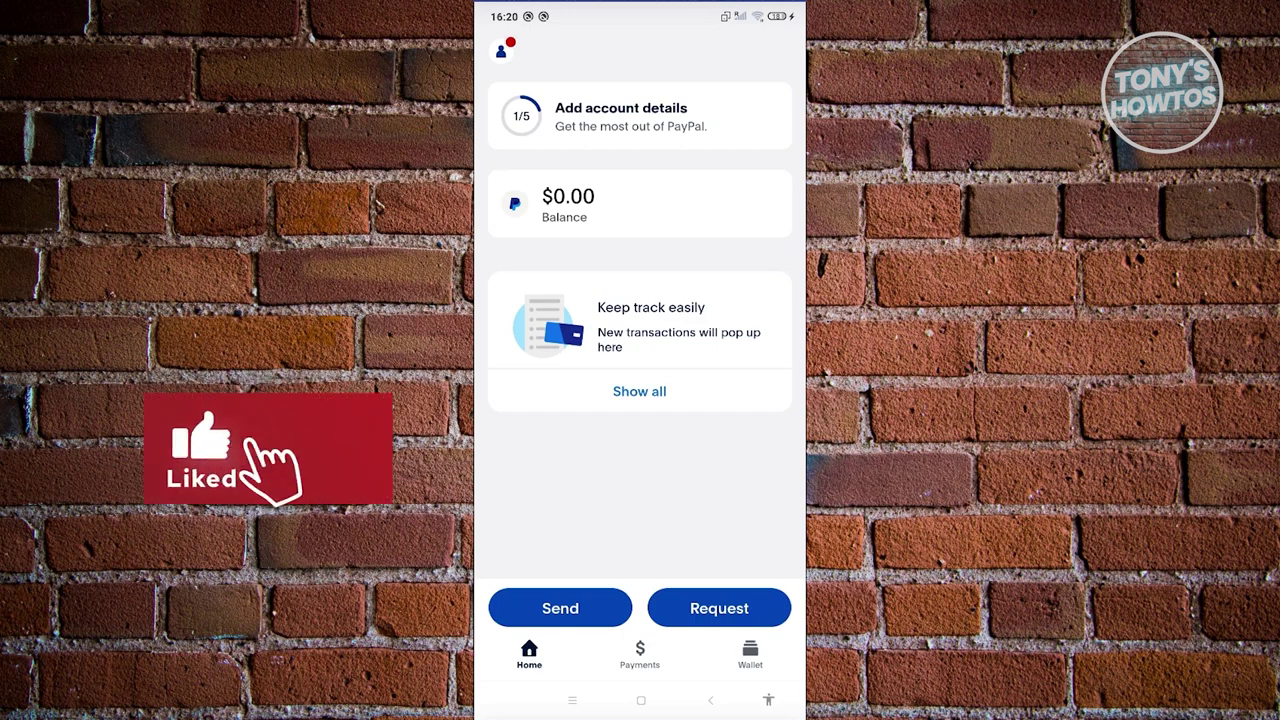
pyautogui.click(641, 700)
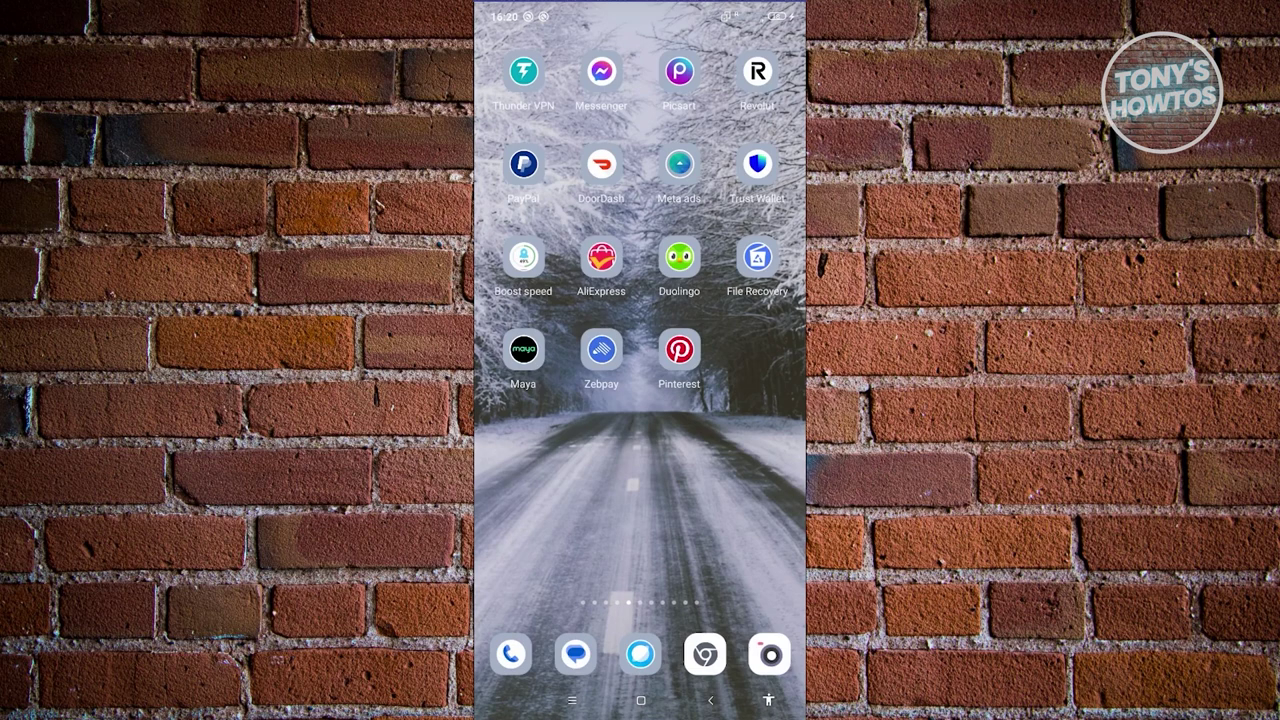
# On the phone, open the system language list via Settings > Additional settings > Languages & input.
pyautogui.moveTo(540, 450); pyautogui.dragTo(760, 450)
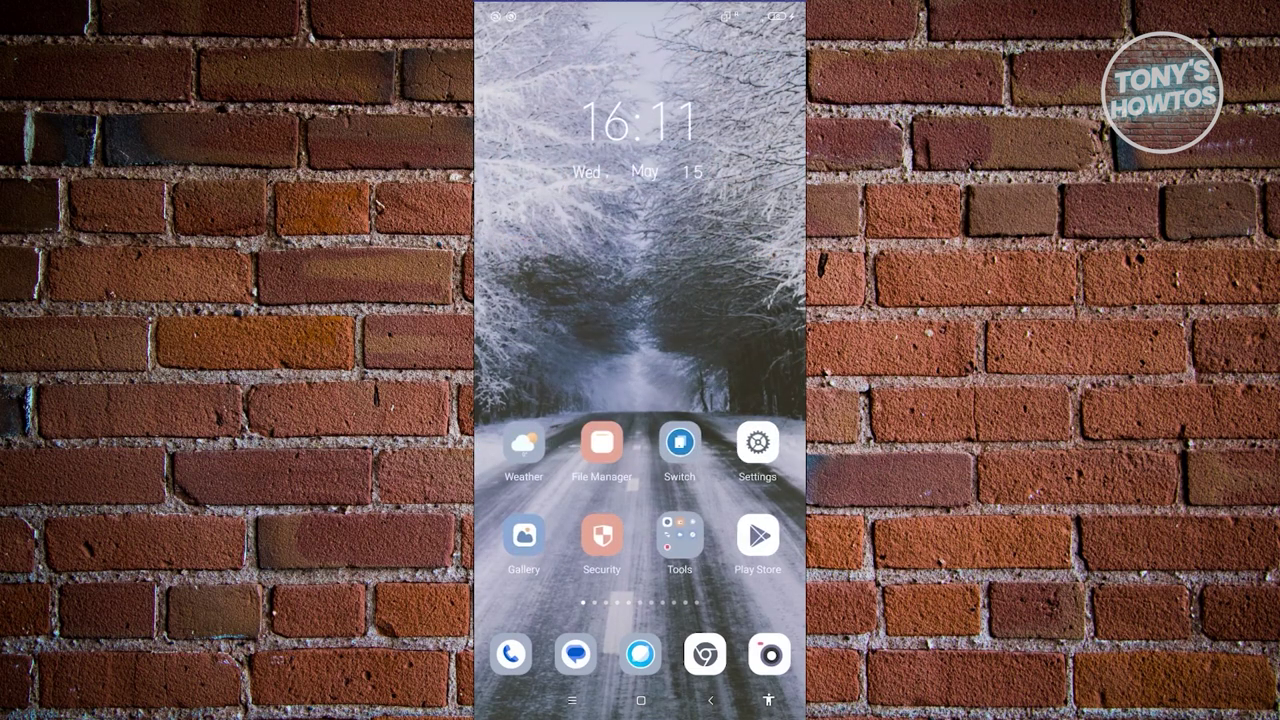
pyautogui.click(757, 443)
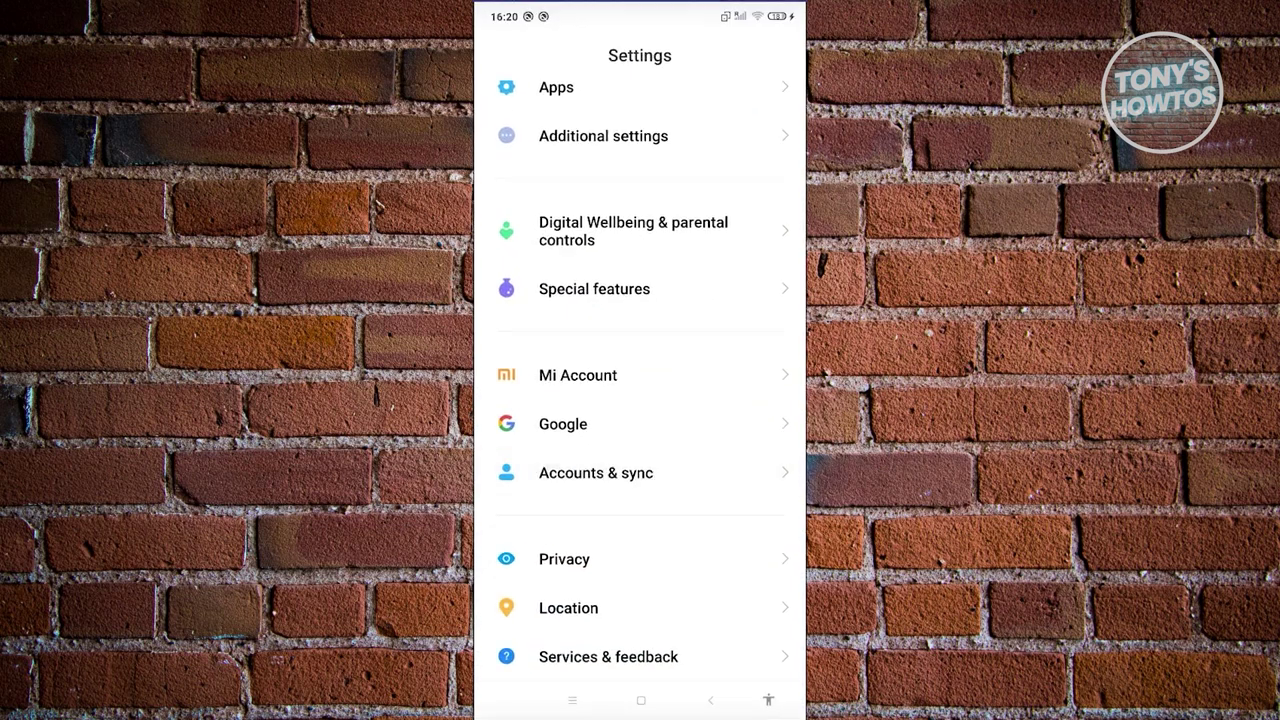
pyautogui.moveTo(640, 250); pyautogui.dragTo(640, 480)
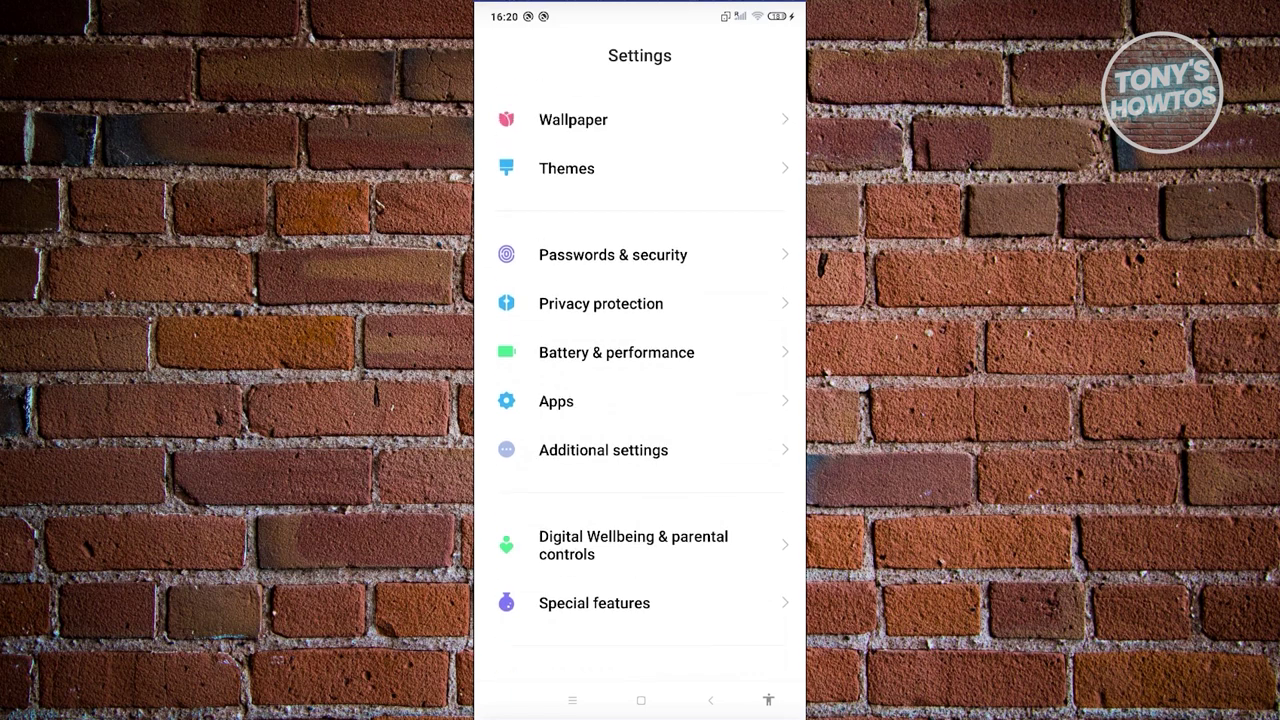
pyautogui.click(603, 450)
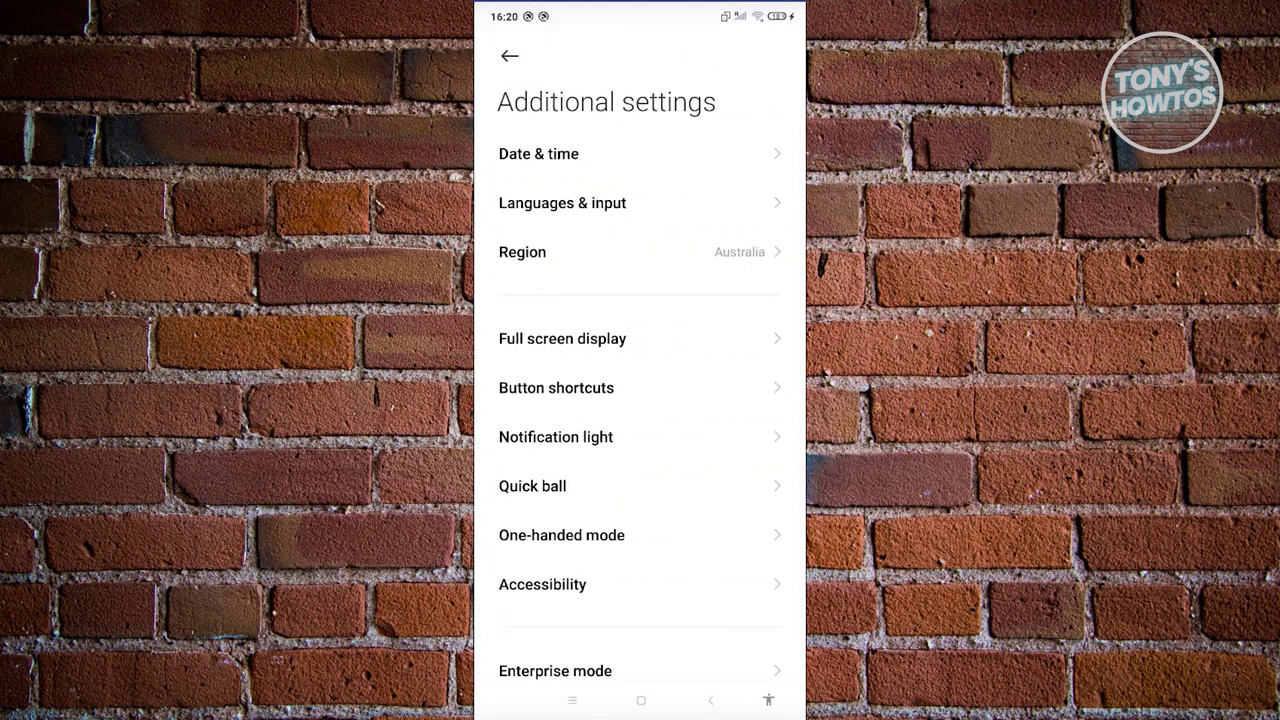
pyautogui.click(562, 203)
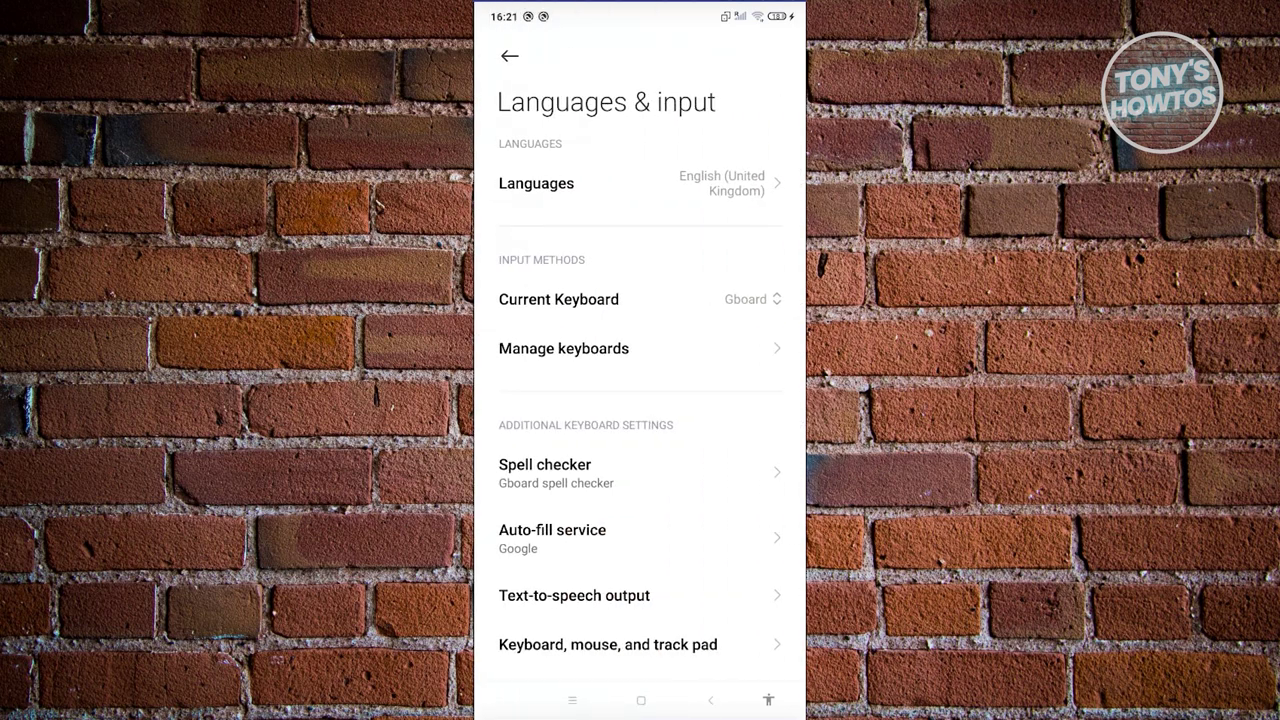
pyautogui.click(536, 183)
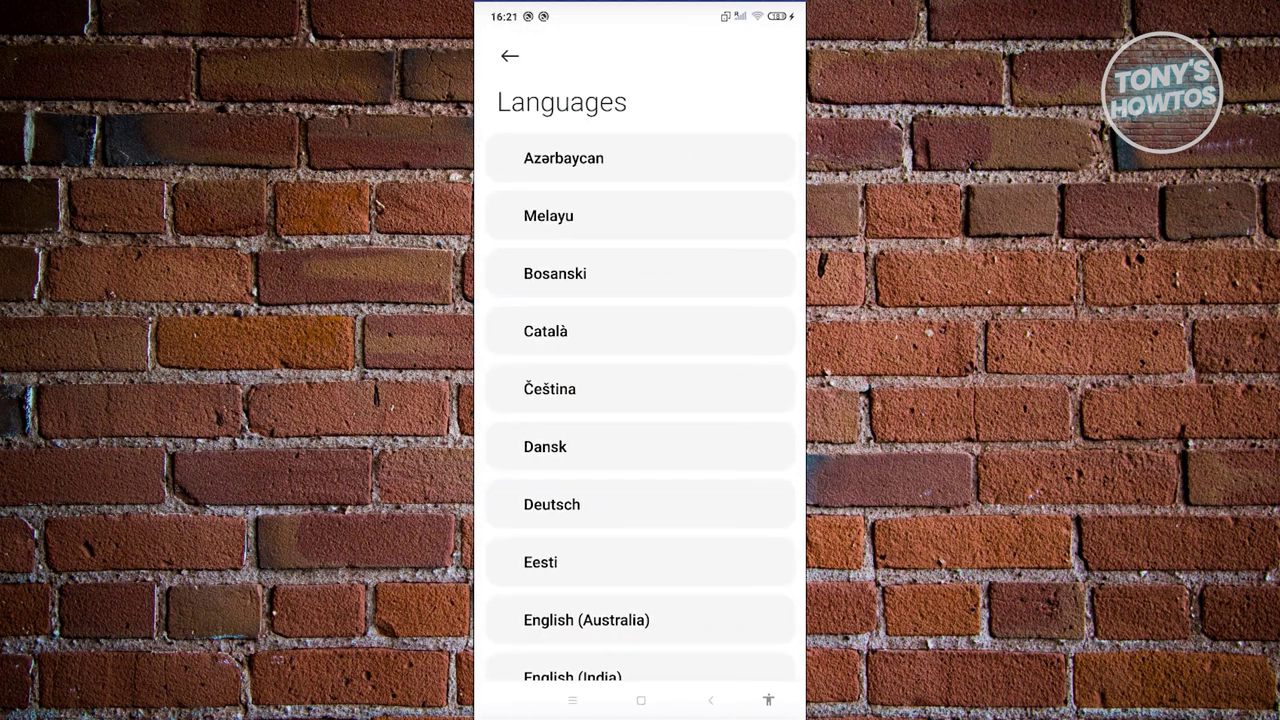
# Leave English (United Kingdom) selected and return to the home screen, paging to another app screen.
pyautogui.scroll(-3, 640, 400)
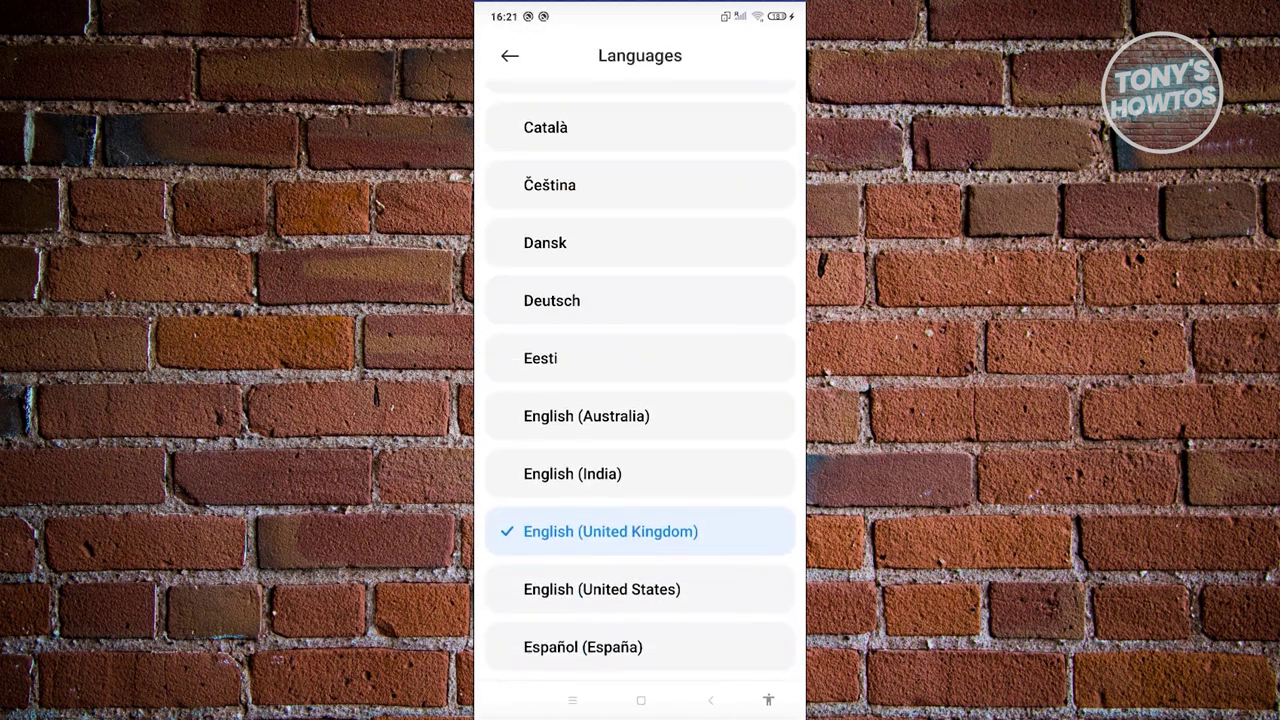
pyautogui.scroll(3, 640, 400)
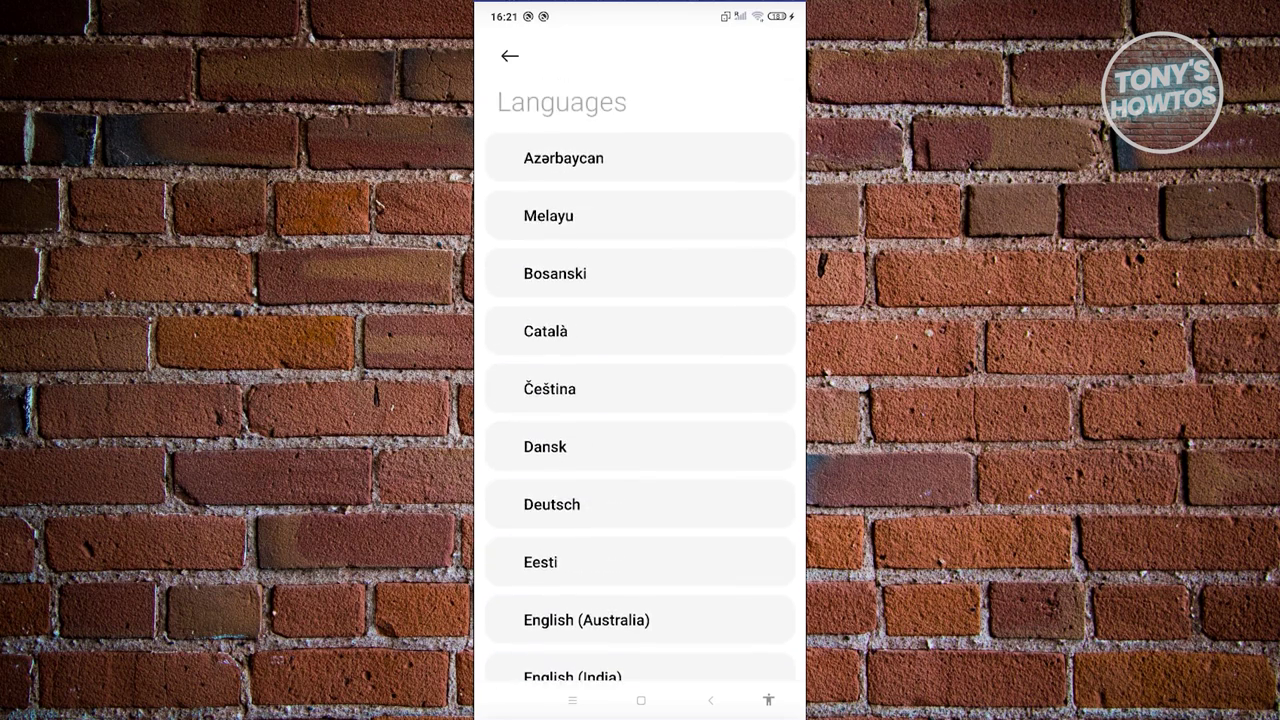
pyautogui.scroll(-3, 640, 400)
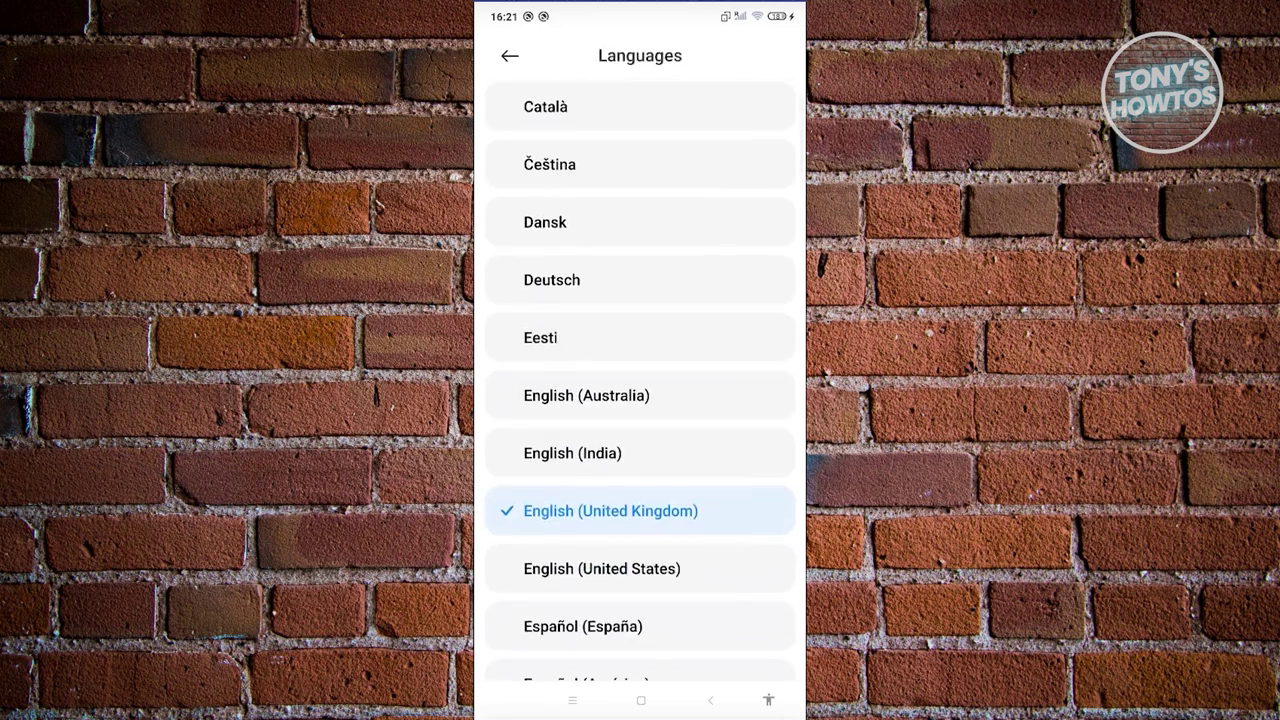
pyautogui.scroll(-2, 640, 400)
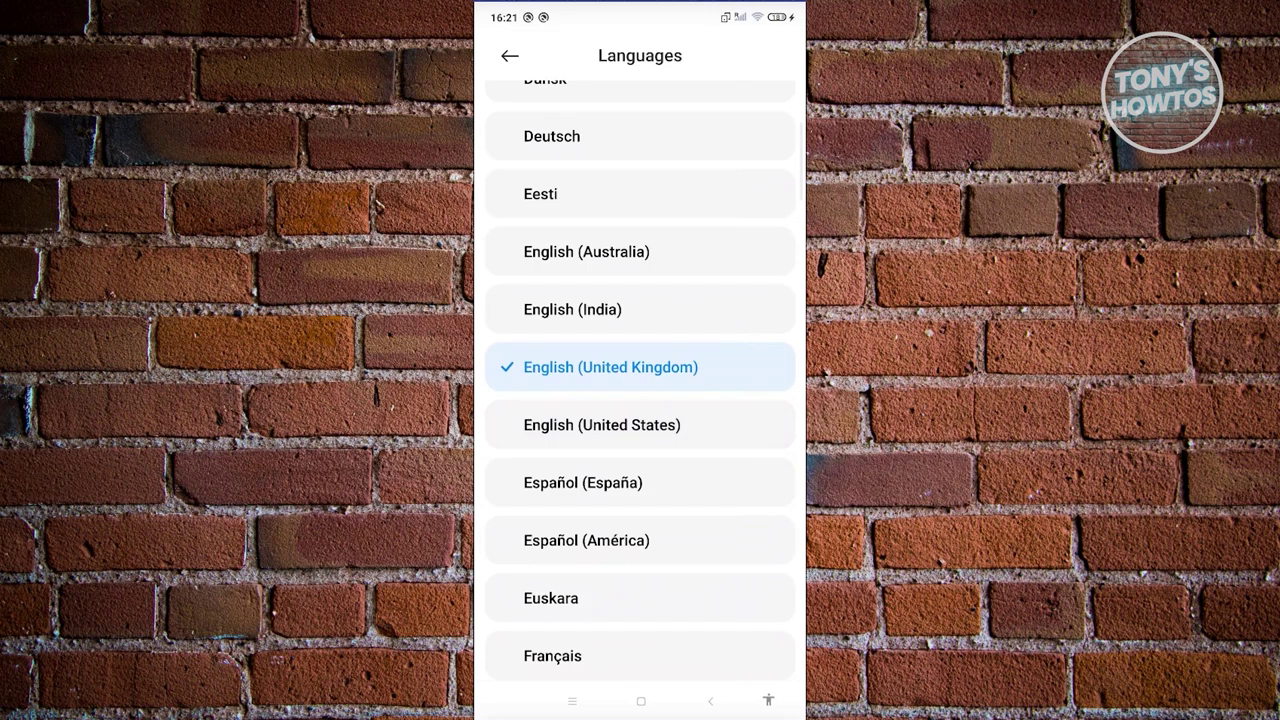
pyautogui.scroll(-2, 640, 400)
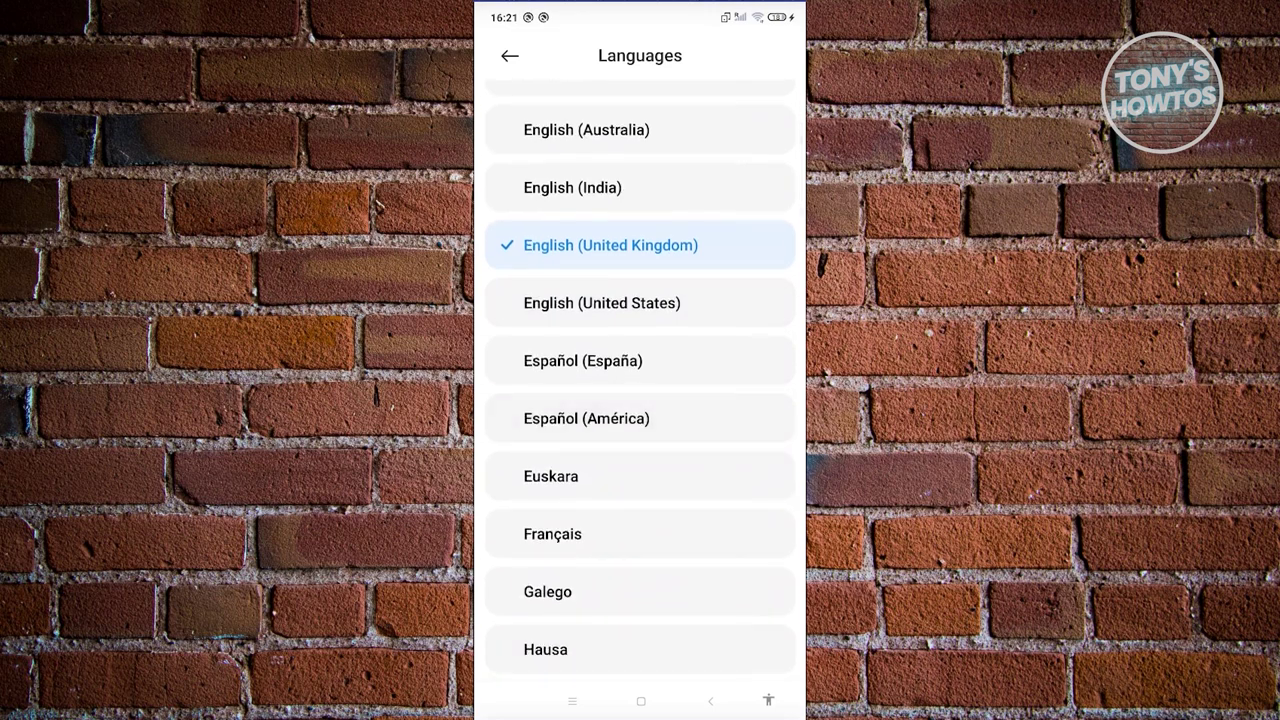
pyautogui.click(640, 700)
pyautogui.moveTo(740, 400); pyautogui.dragTo(540, 400)
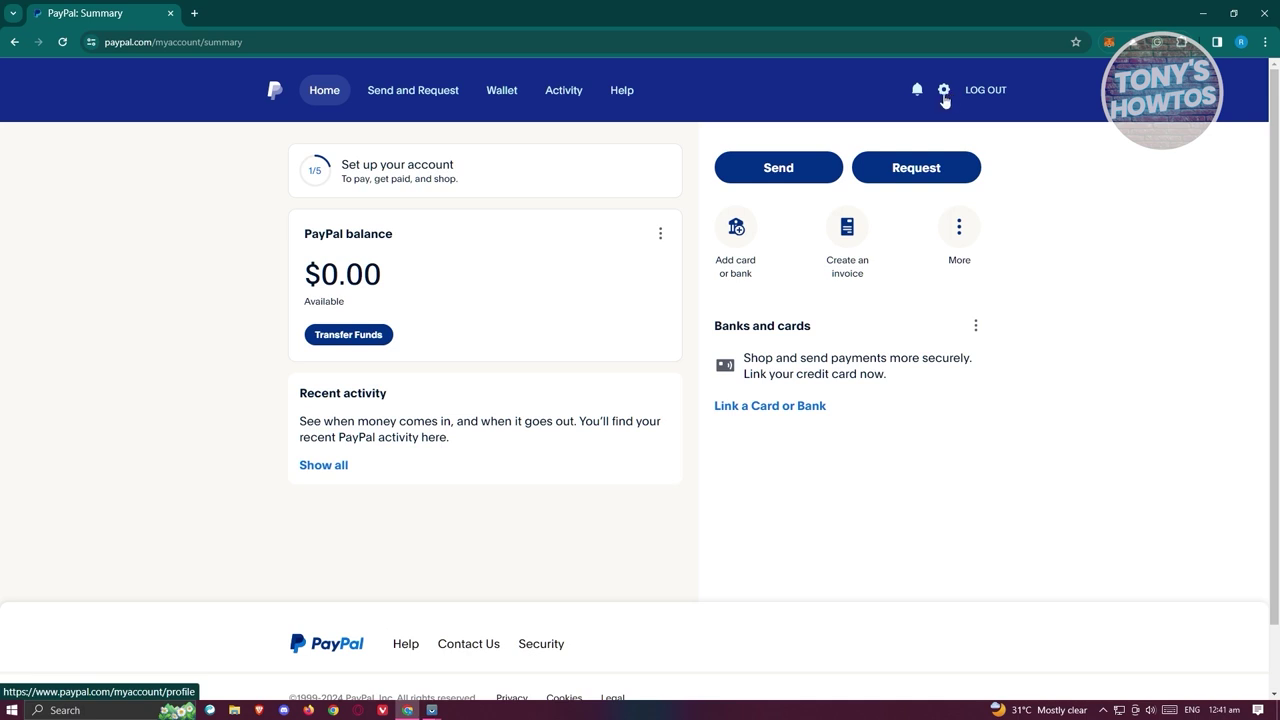
# From PayPal's settings, choose Upgrade to a Business Account under Account options.
pyautogui.click(944, 98)
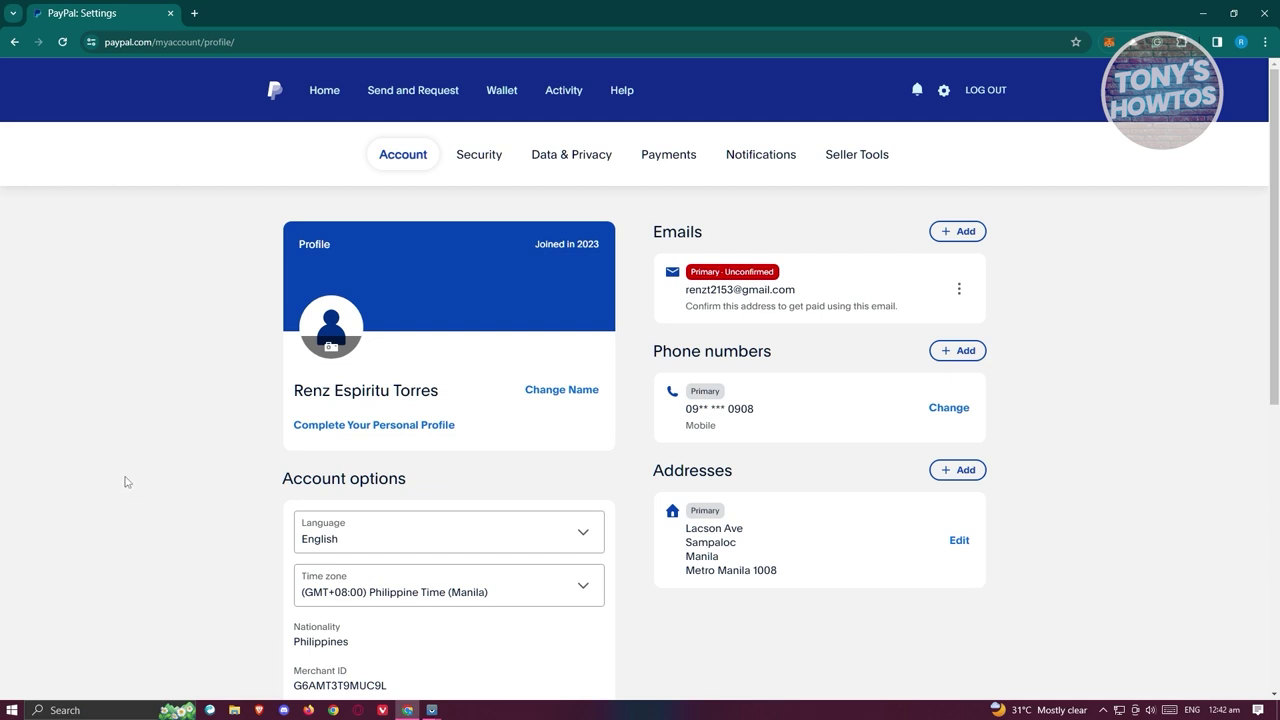
pyautogui.scroll(-5, 125, 482)
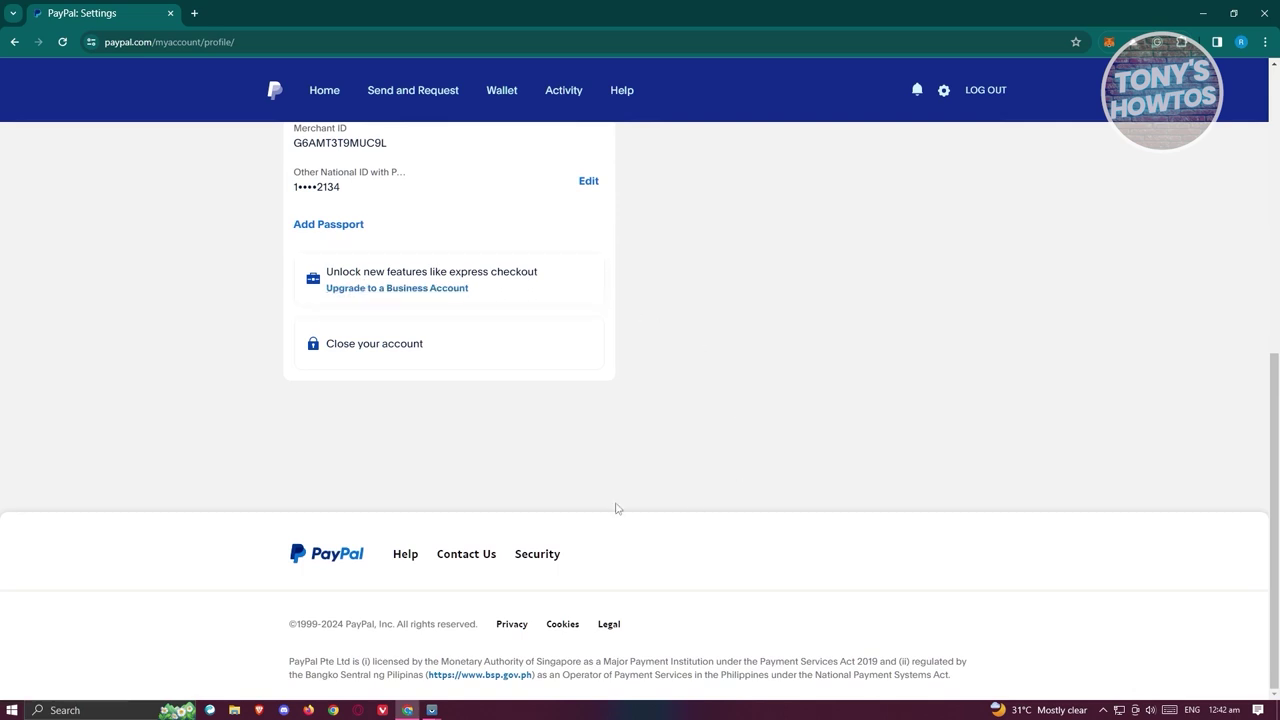
pyautogui.click(399, 290)
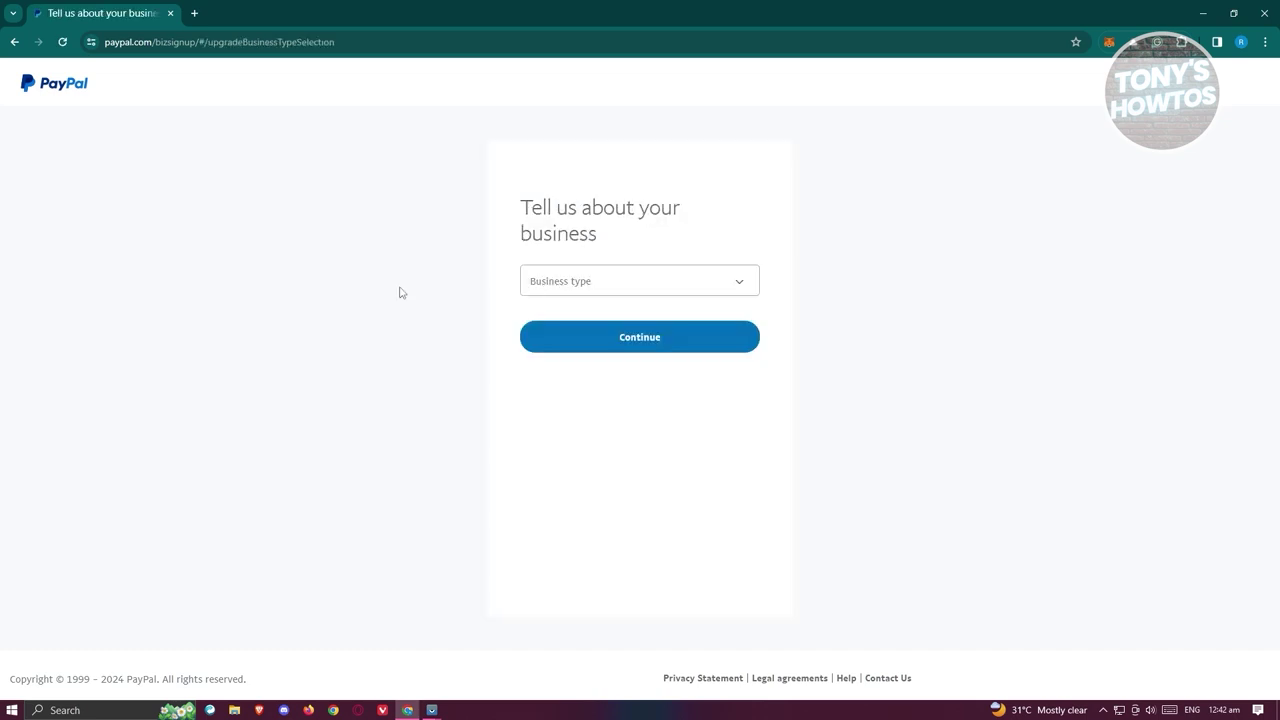
# Choose Individual/Sole Proprietorship as business type, then opt to create a separate business account.
pyautogui.click(738, 283)
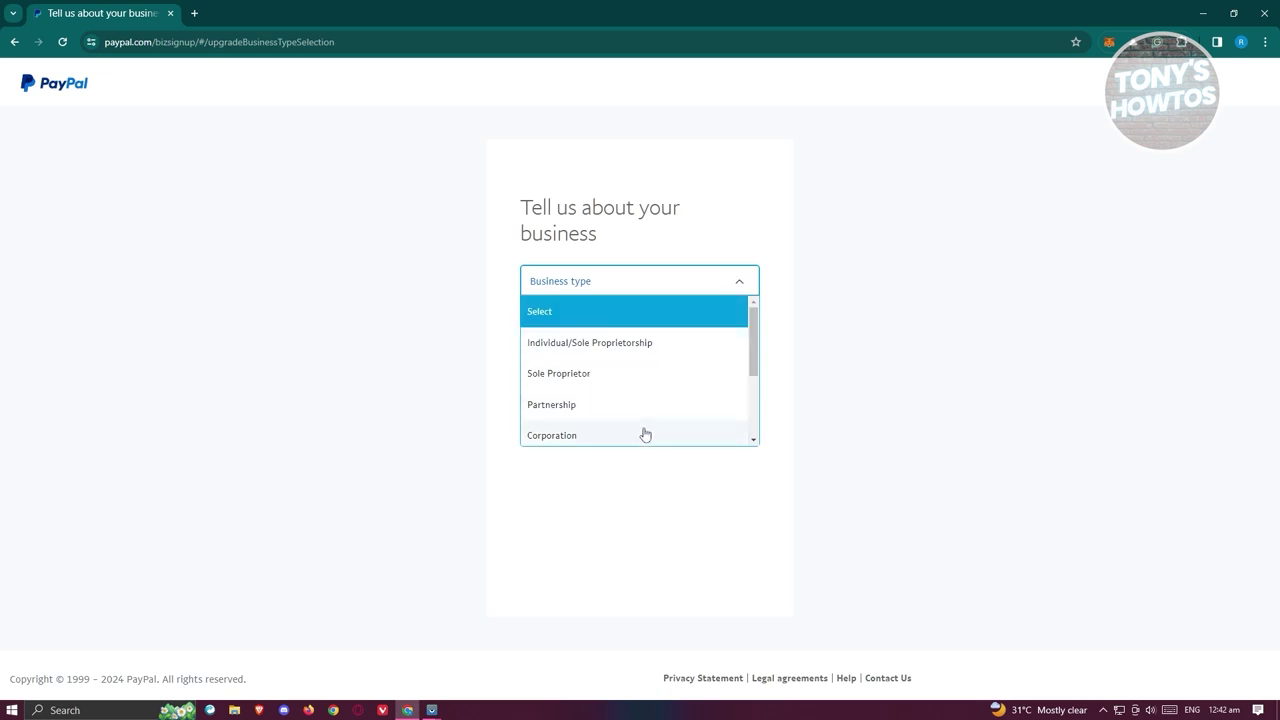
pyautogui.click(590, 345)
pyautogui.click(689, 341)
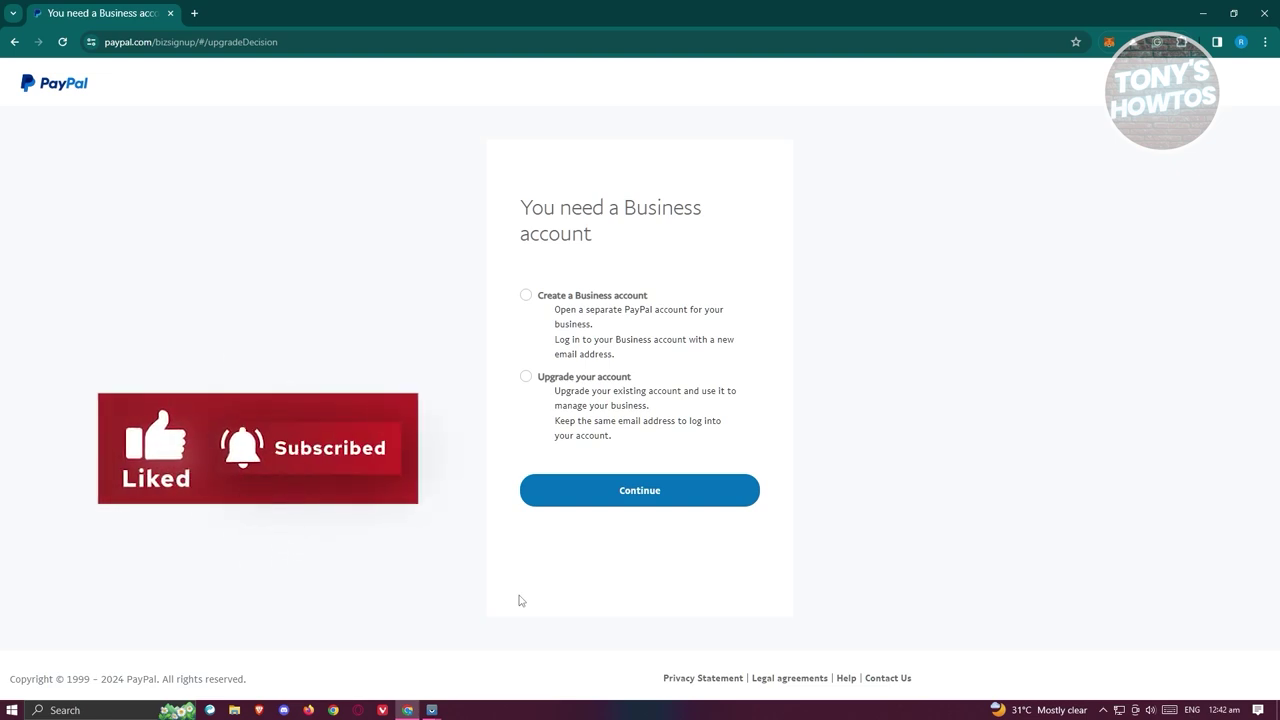
pyautogui.click(526, 296)
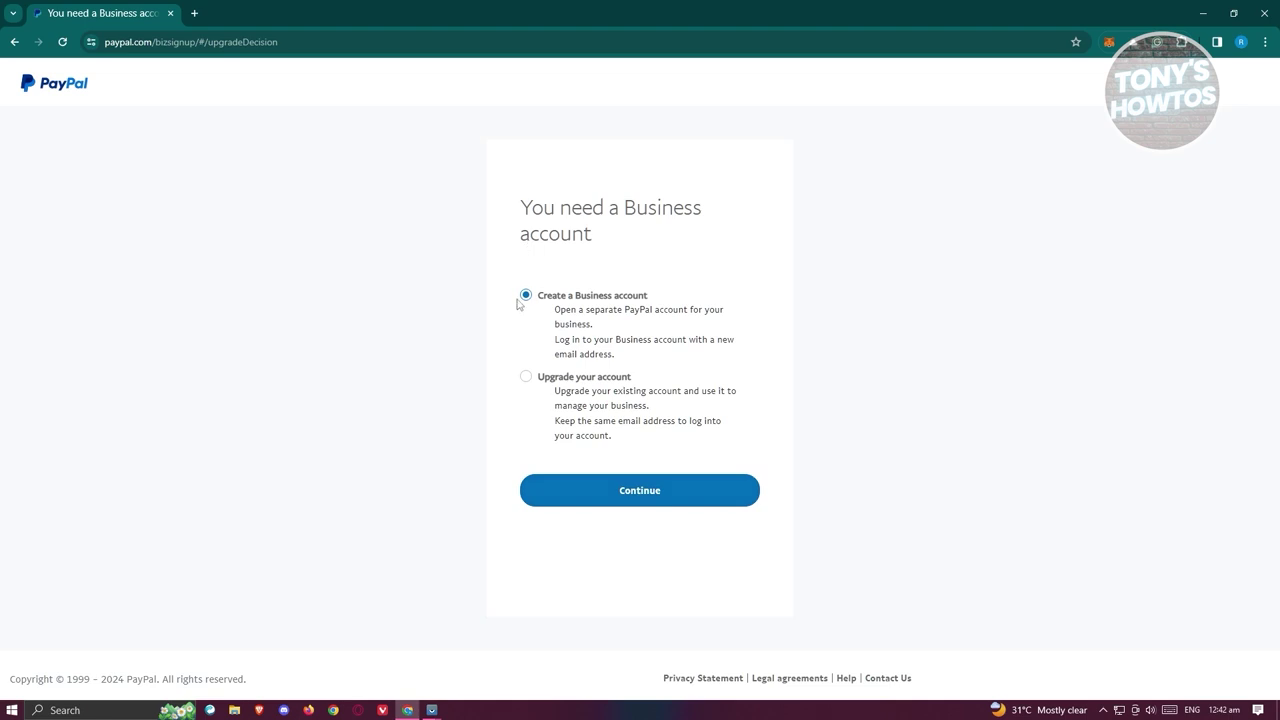
pyautogui.click(643, 492)
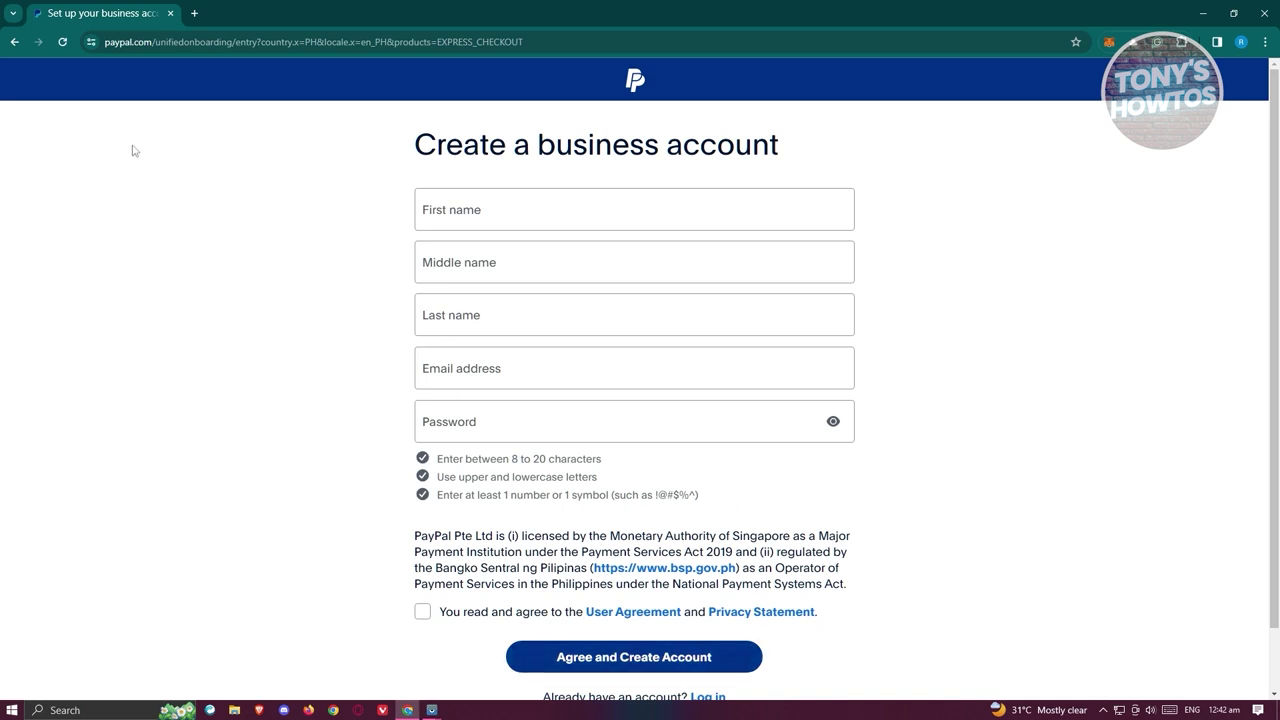
# Go back to the 'You need a Business account' page.
pyautogui.click(16, 42)
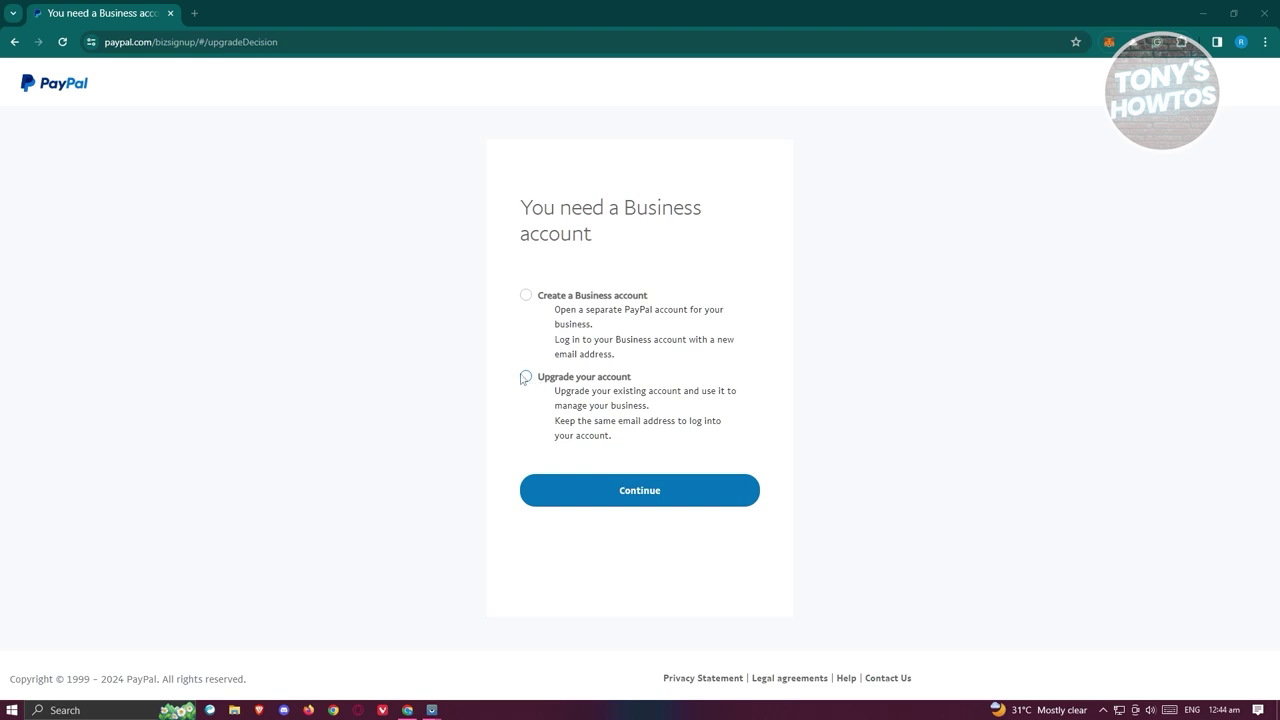
# Choose to upgrade the existing PayPal account, reaching the business upgrade form.
pyautogui.click(525, 377)
pyautogui.click(647, 494)
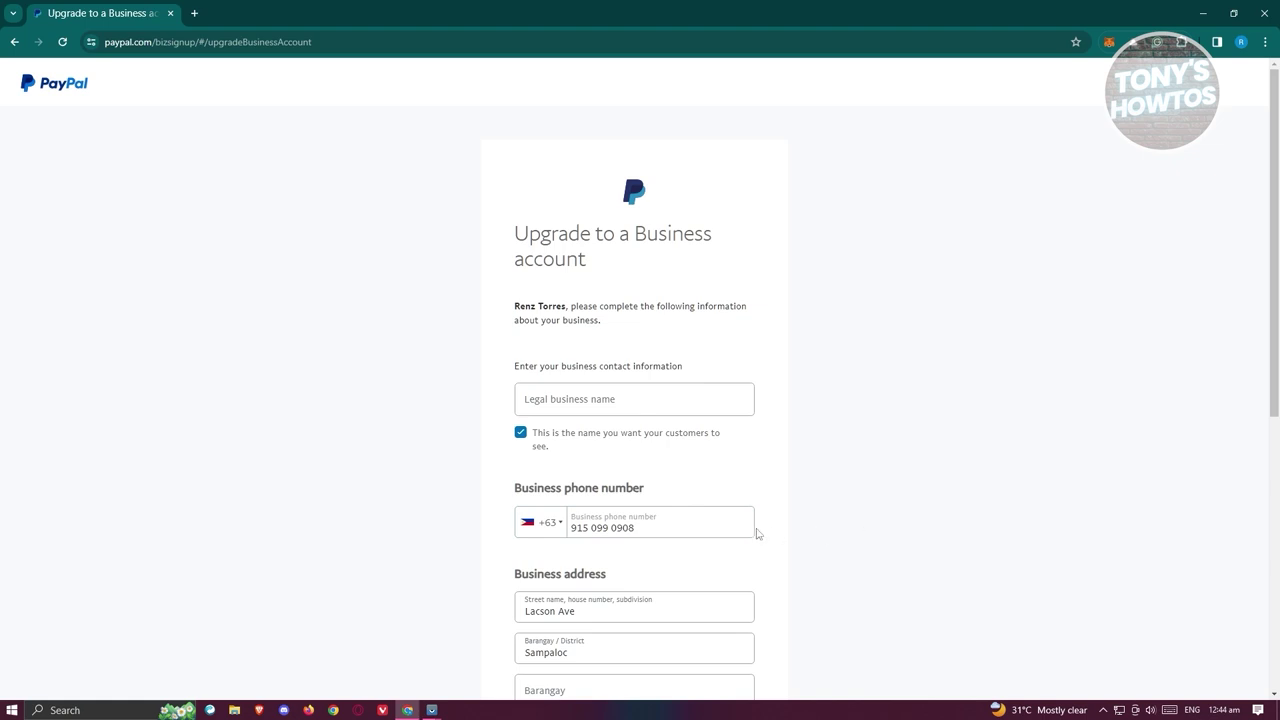
pyautogui.click(666, 533)
# Delete digits from the pre-filled business phone number, then go to Shopify's store settings.
pyautogui.moveTo(657, 531); pyautogui.dragTo(551, 531)
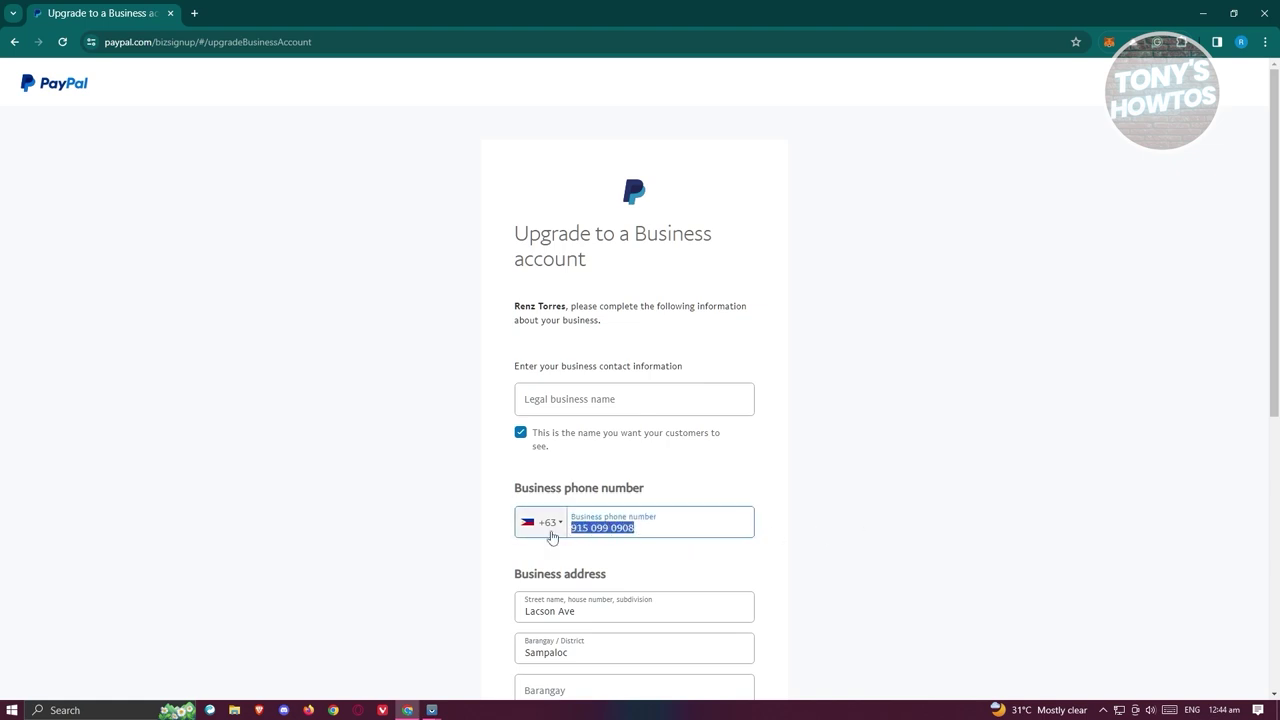
pyautogui.press('BackSpace')
pyautogui.press('BackSpace')
pyautogui.press('BackSpace')
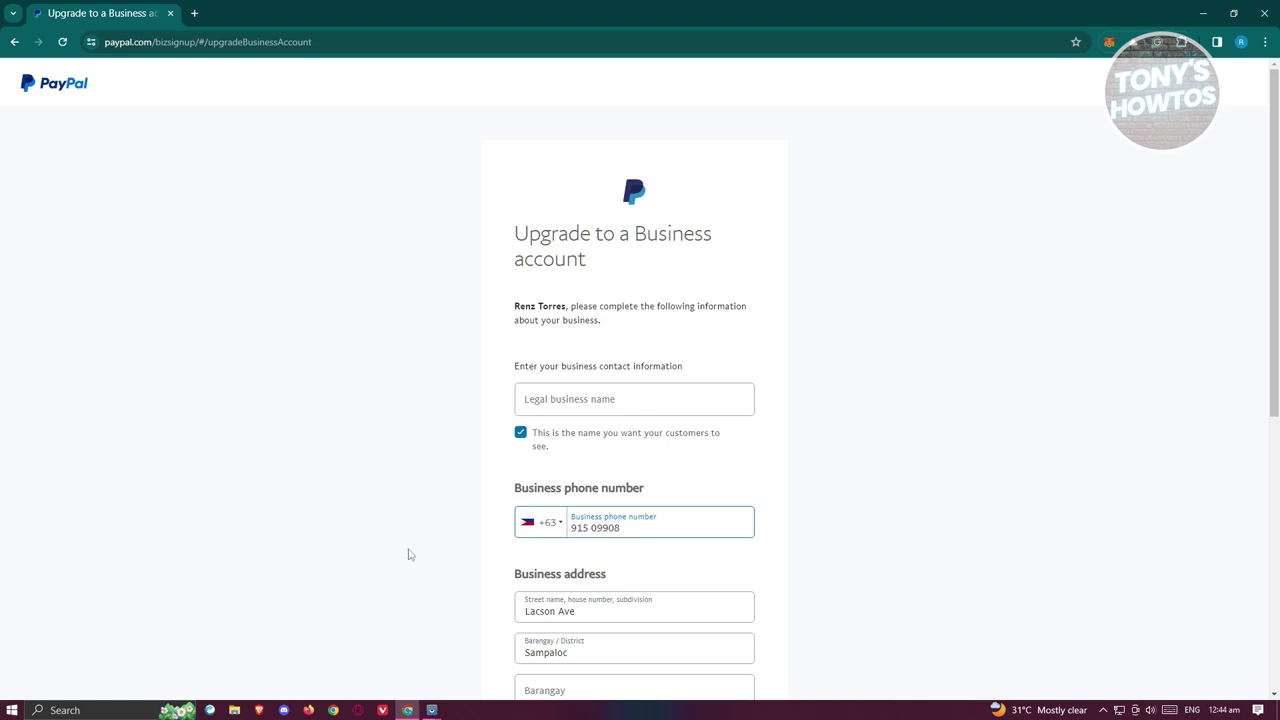
pyautogui.scroll(-5, 420, 554)
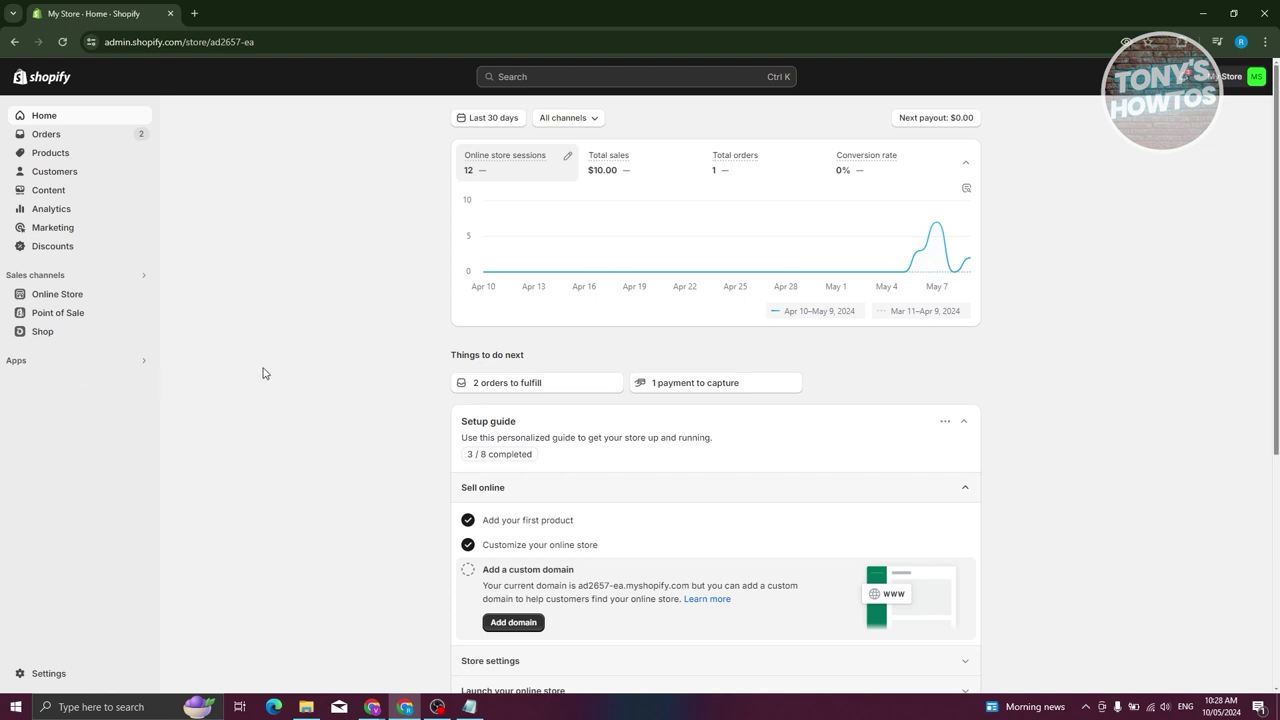
pyautogui.click(64, 675)
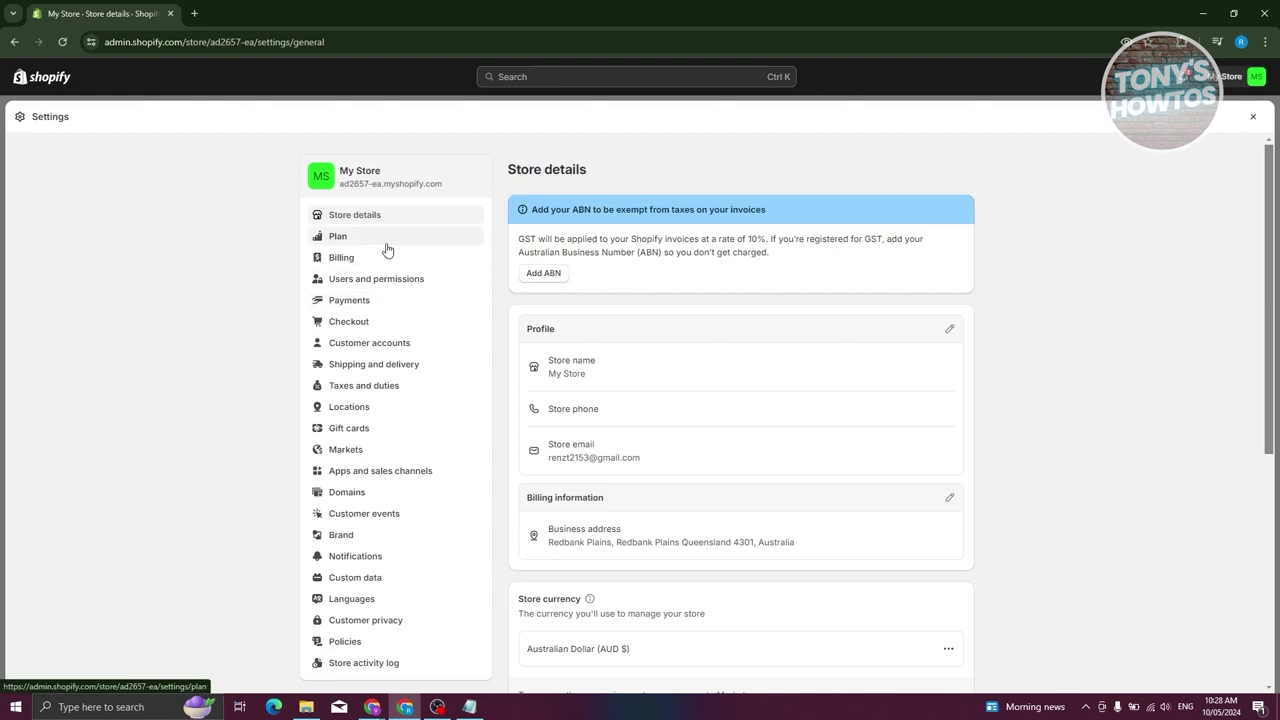
# Open Shopify's Payments settings and activate PayPal under Additional payment methods.
pyautogui.click(346, 304)
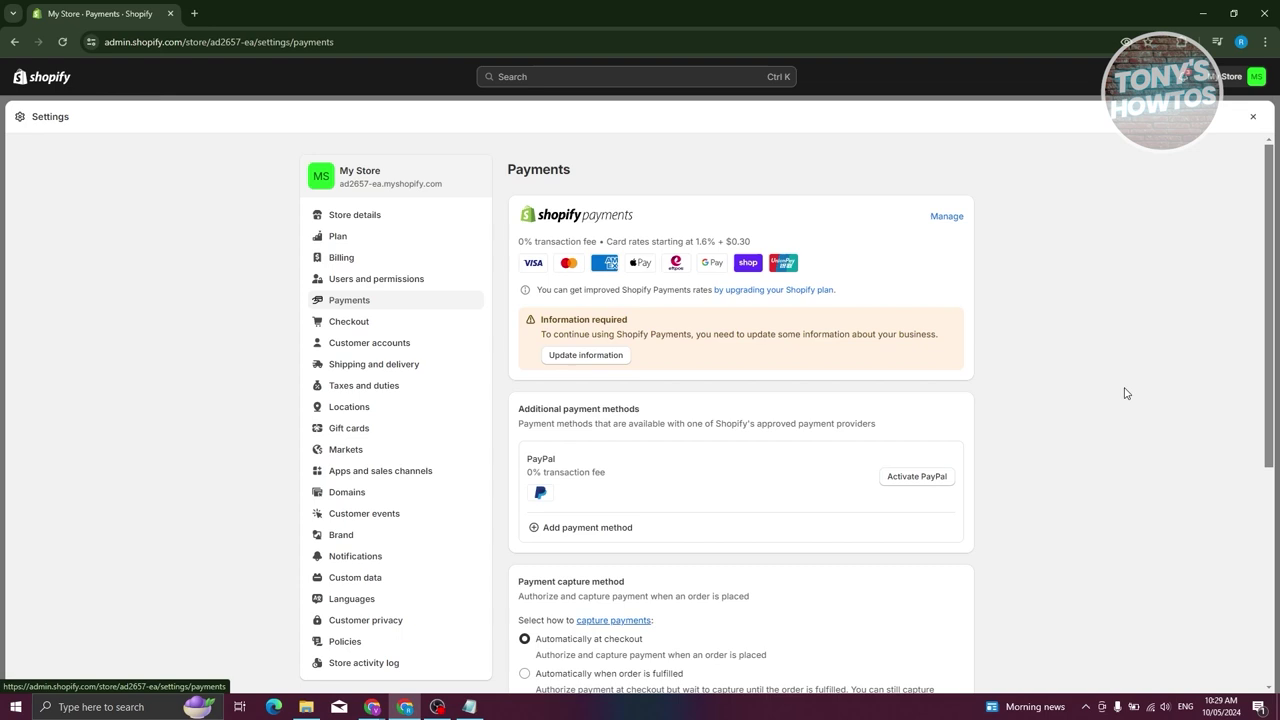
pyautogui.click(905, 481)
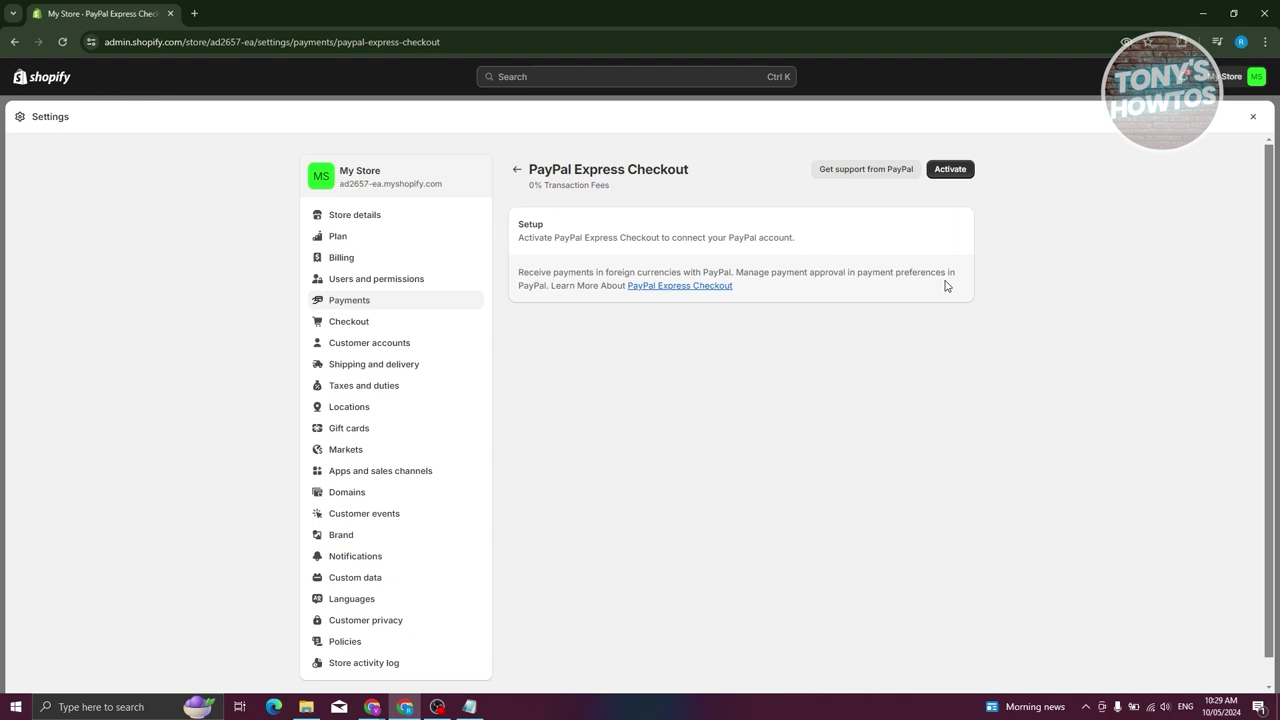
# Activate PayPal Express Checkout and complete the PayPal sign-up for the Shopify store.
pyautogui.click(951, 170)
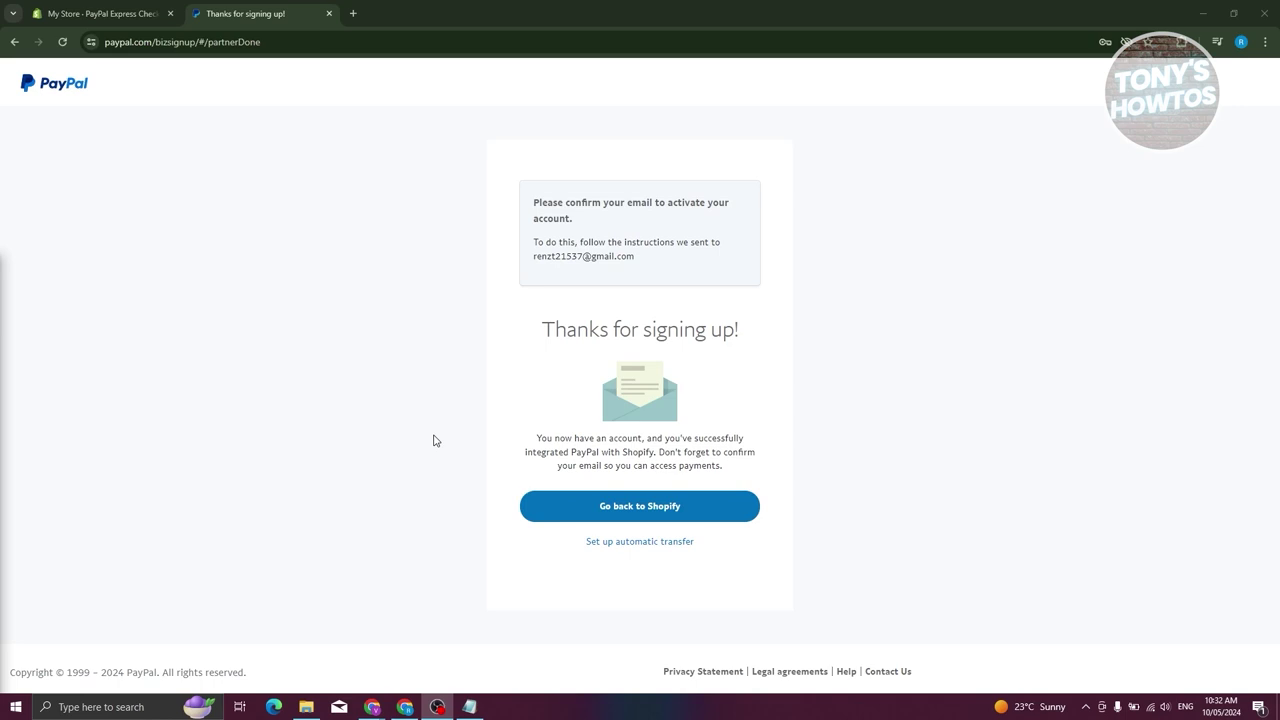
# Return to Shopify and open the now-Active PayPal payment method's Express Checkout settings.
pyautogui.click(656, 523)
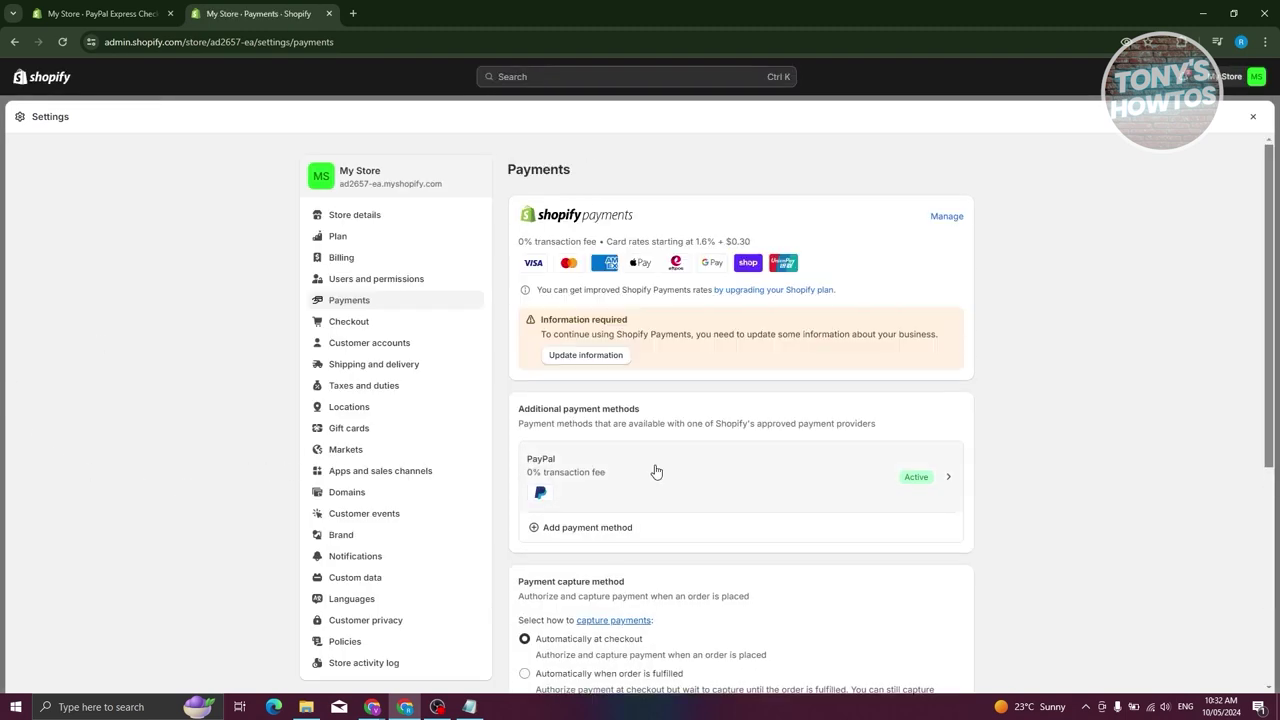
pyautogui.click(701, 478)
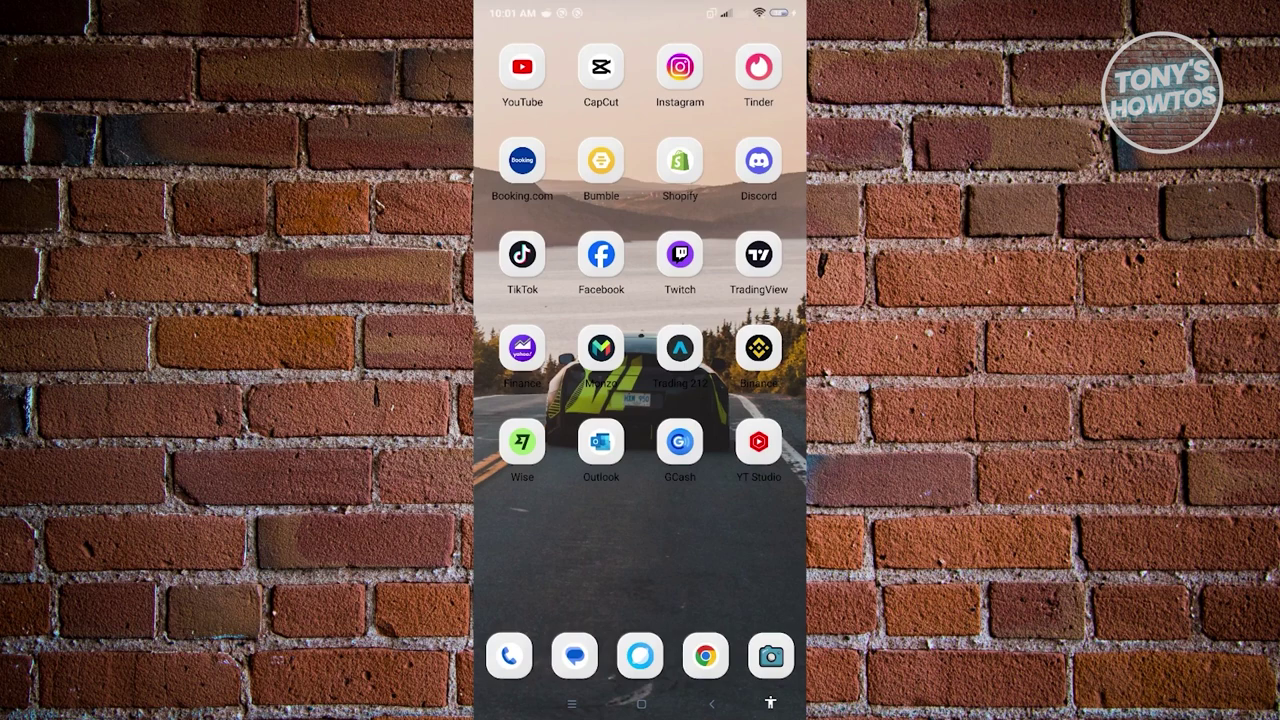
# In the Facebook app, go to Settings & privacy > Orders and payments > Payment methods and start adding one.
pyautogui.click(601, 254)
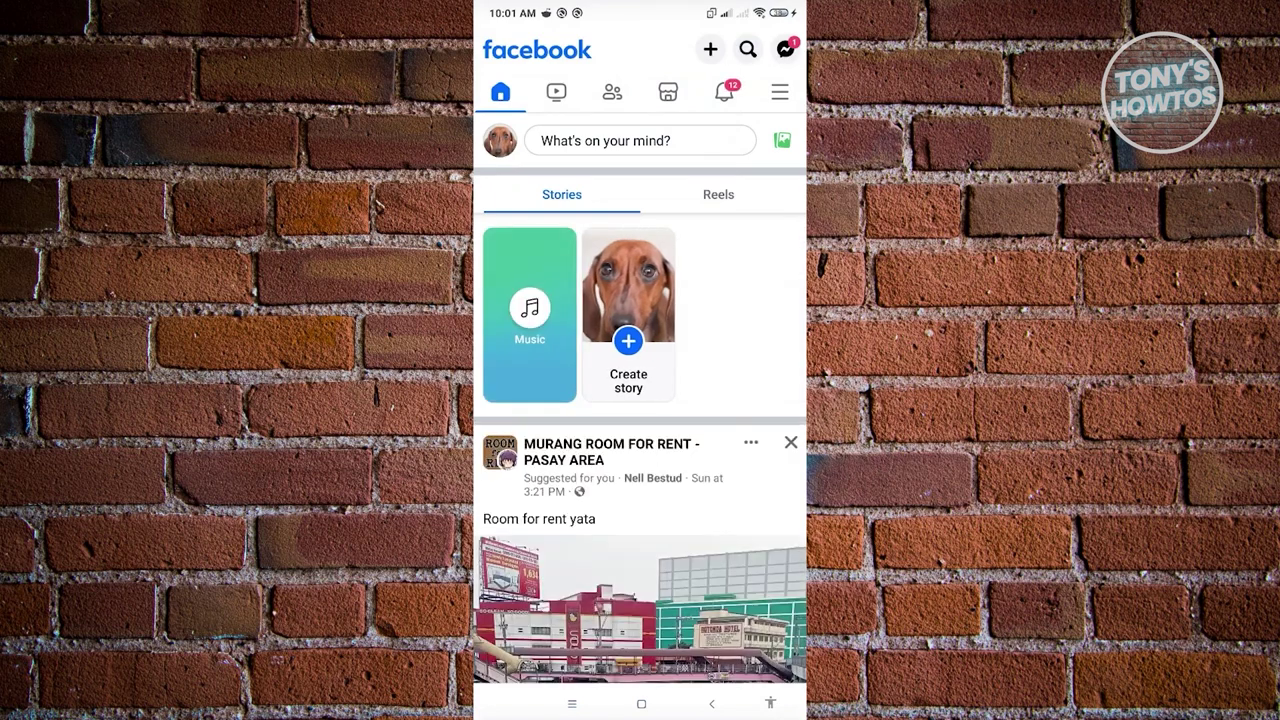
pyautogui.click(779, 92)
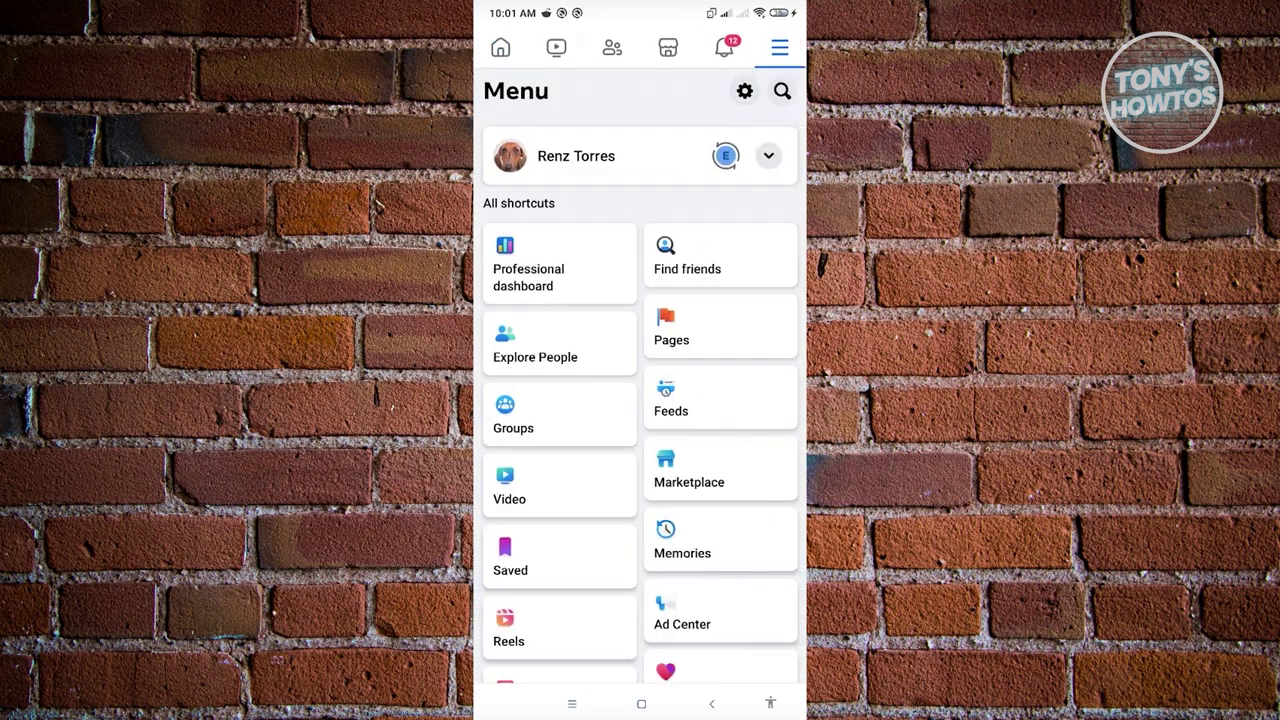
pyautogui.scroll(-3, 640, 400)
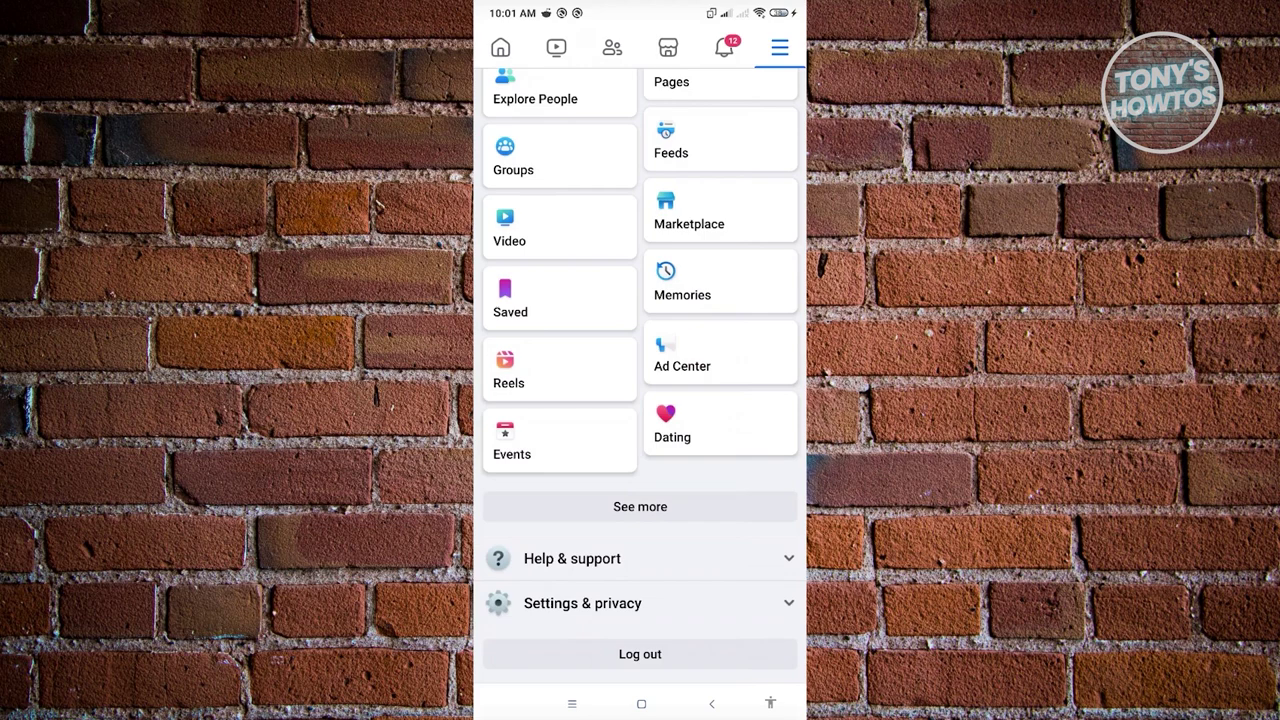
pyautogui.click(582, 603)
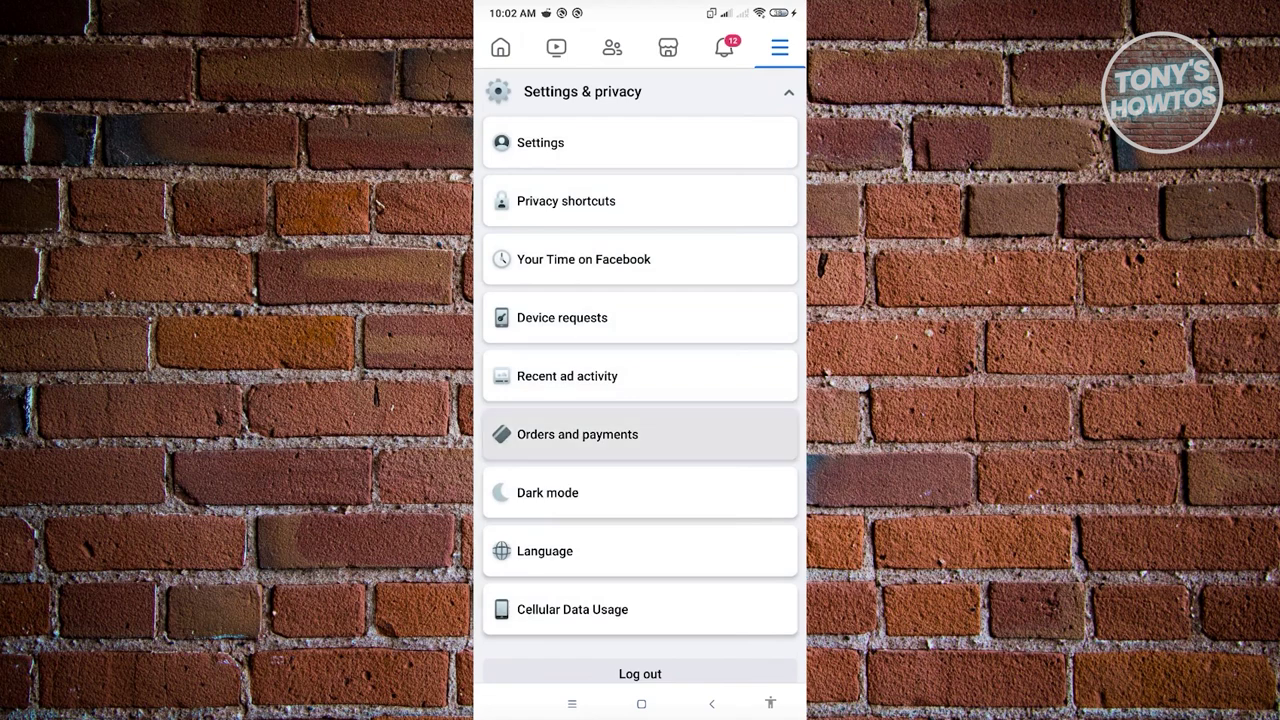
pyautogui.click(577, 434)
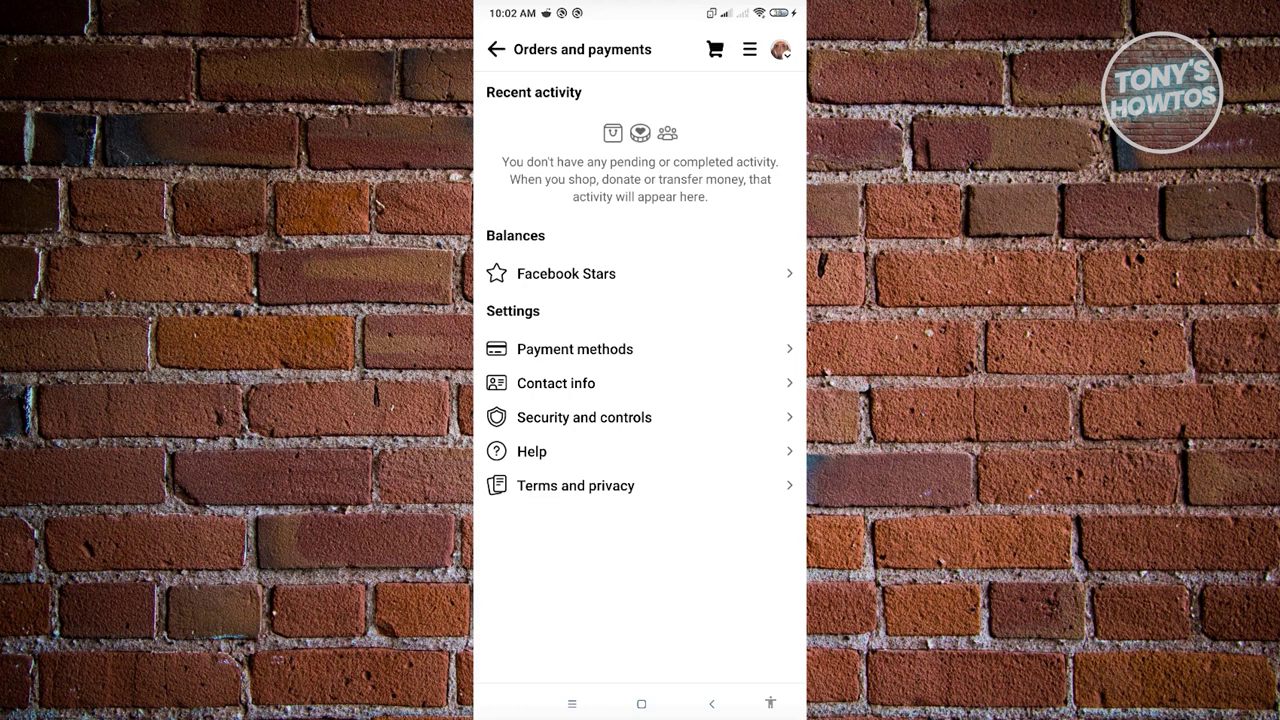
pyautogui.click(575, 349)
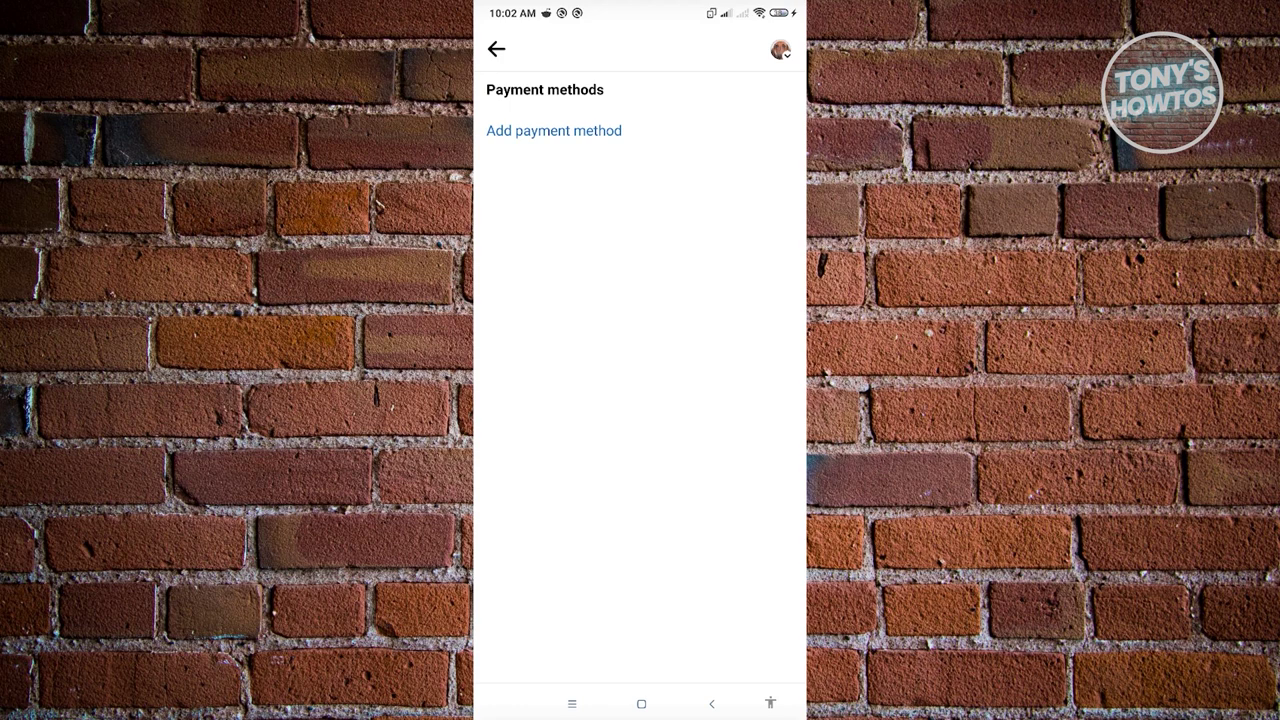
pyautogui.click(553, 130)
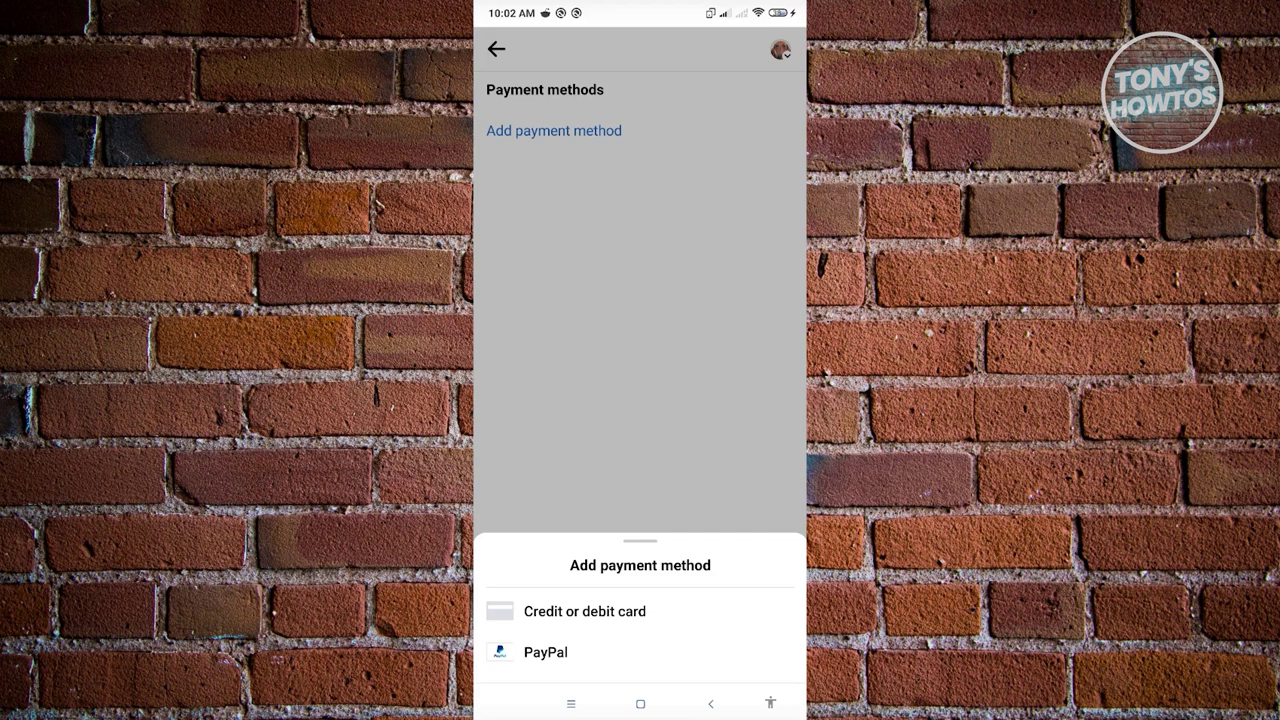
# Choose PayPal in Facebook's Add payment method options to reach the PayPal sign-in page.
pyautogui.click(585, 611)
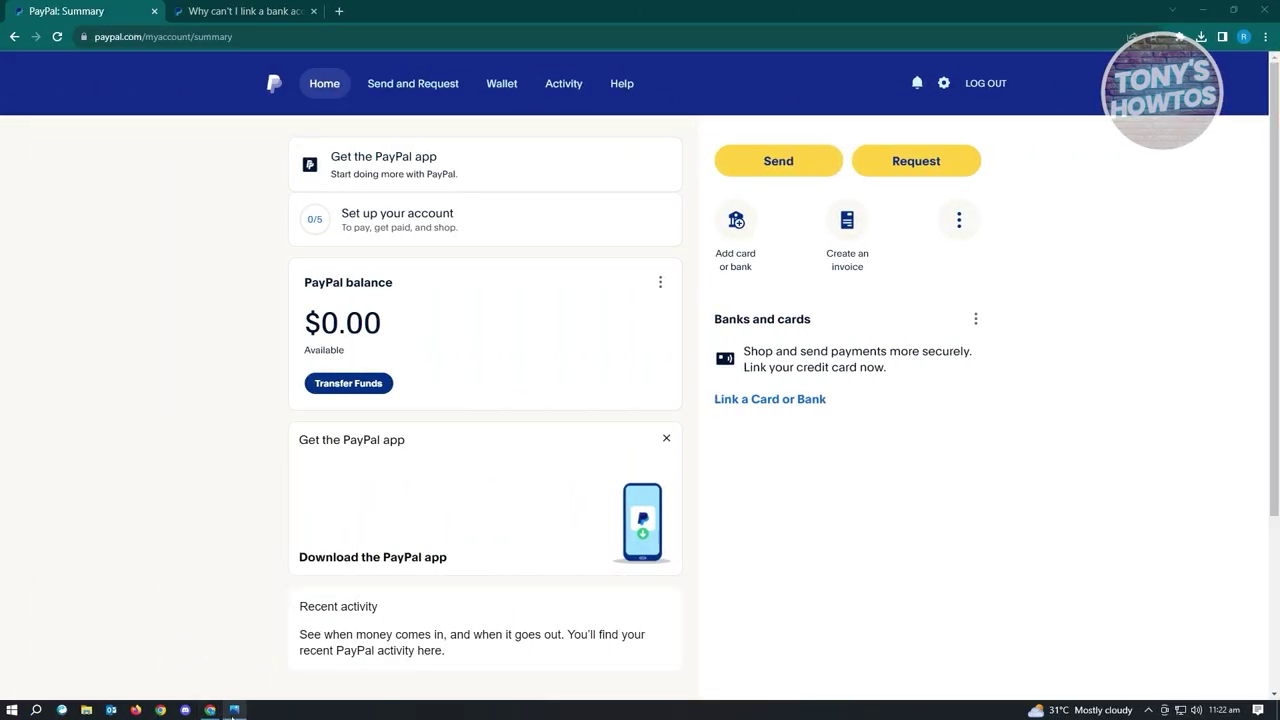
# Open the Capture.PNG screenshot showing the "We can't connect to your bank right now" error.
pyautogui.moveTo(233, 713)
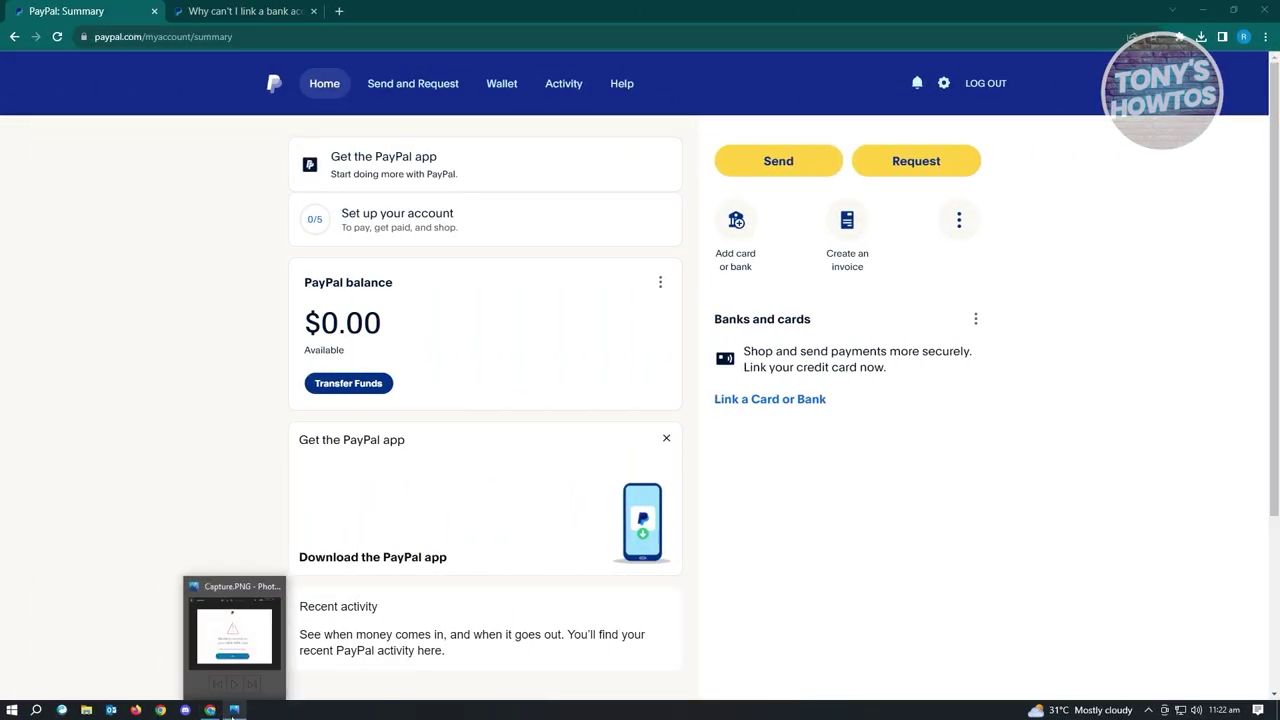
pyautogui.click(232, 713)
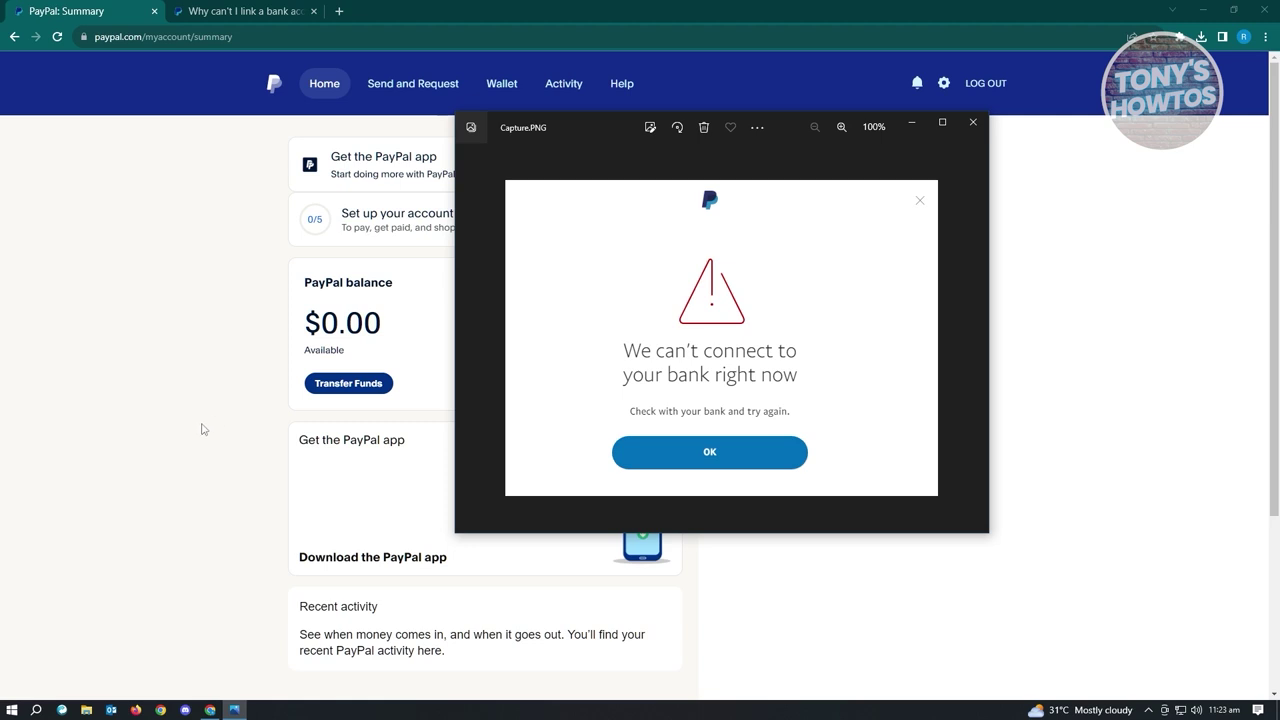
# Minimize the Photos window with Capture.PNG to reveal the PayPal Summary page.
pyautogui.click(909, 125)
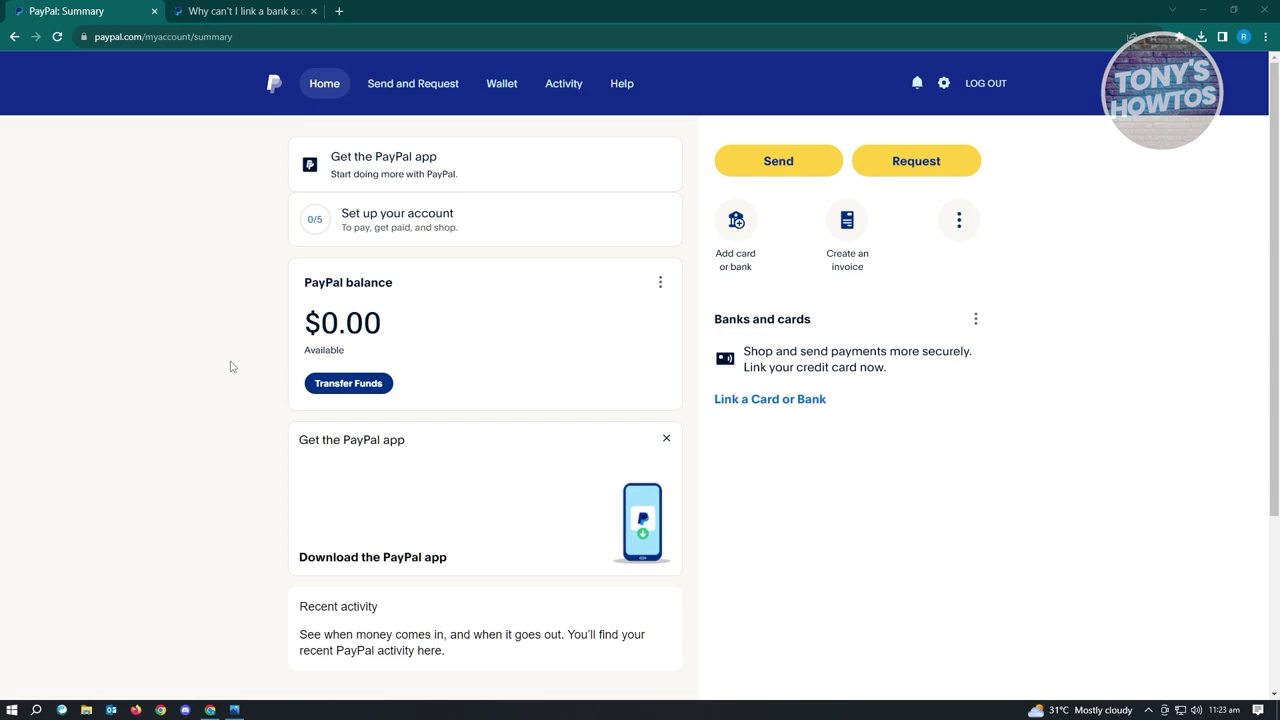
# Switch to the "Why can't I link a bank account to my PayPal account?" help article tab.
pyautogui.click(260, 12)
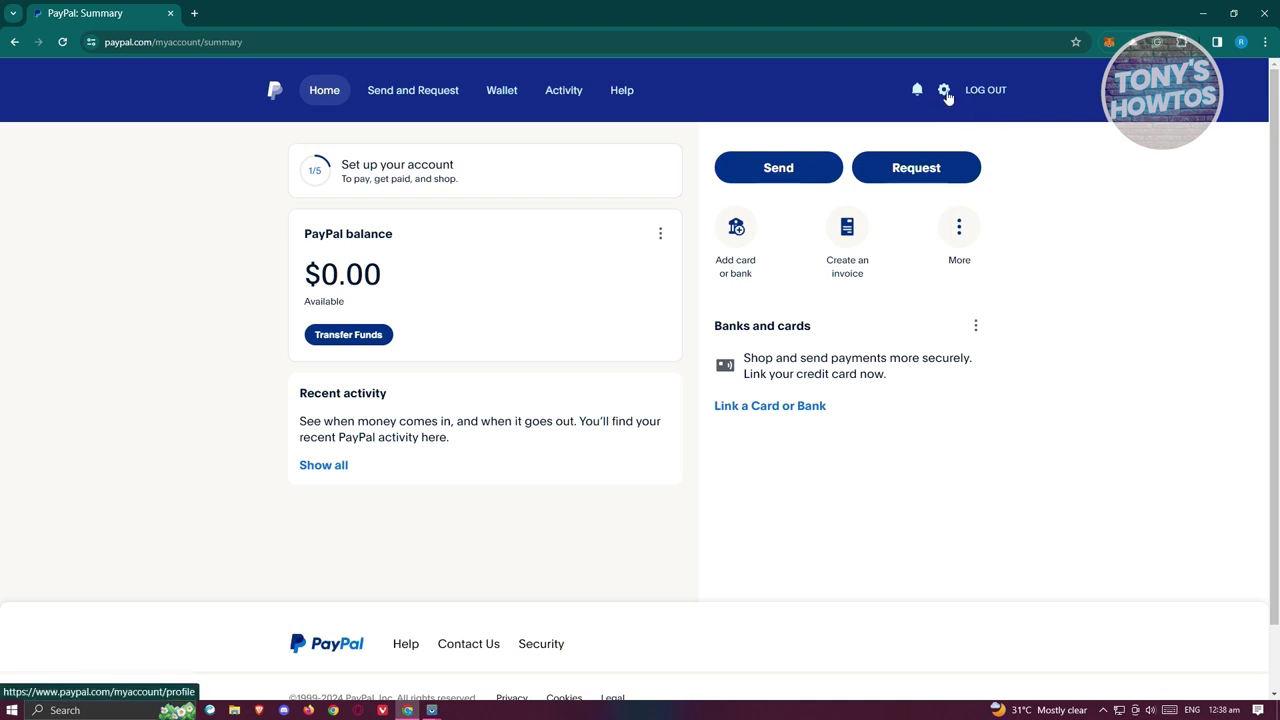
# Open PayPal's Settings and scroll the Account tab down to the 'Close your account' option.
pyautogui.click(946, 96)
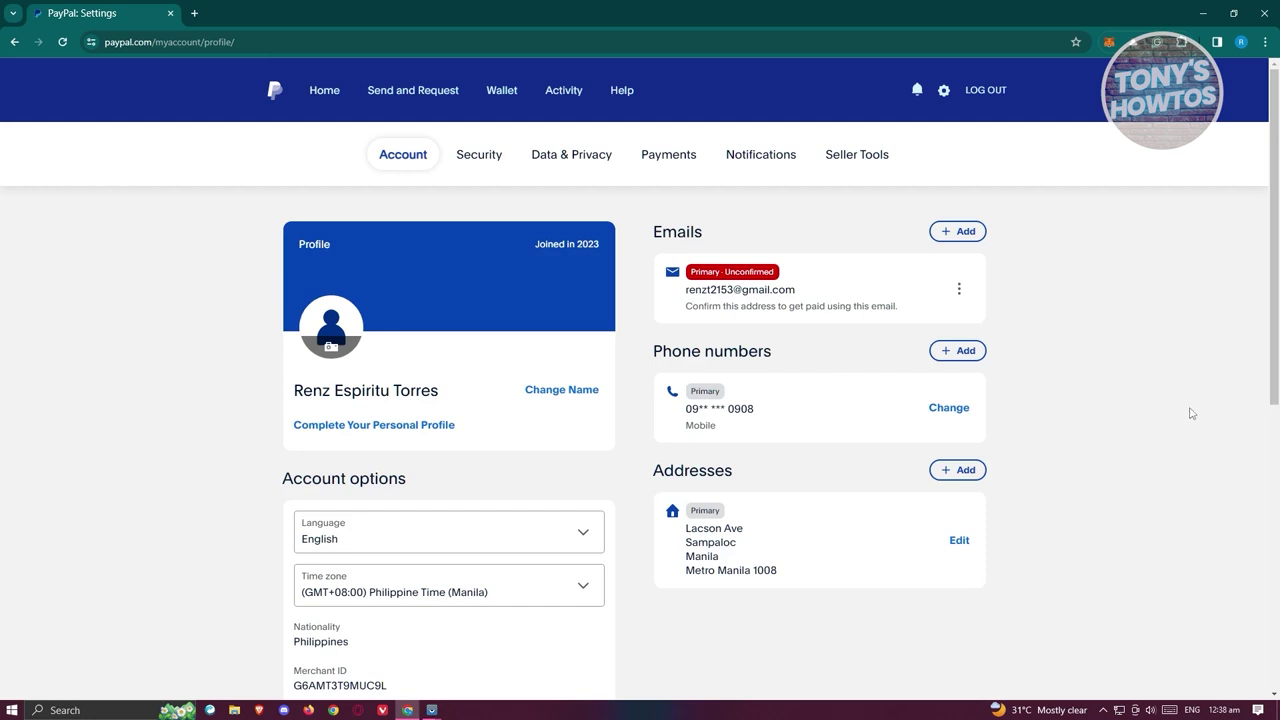
pyautogui.scroll(-2, 1190, 413)
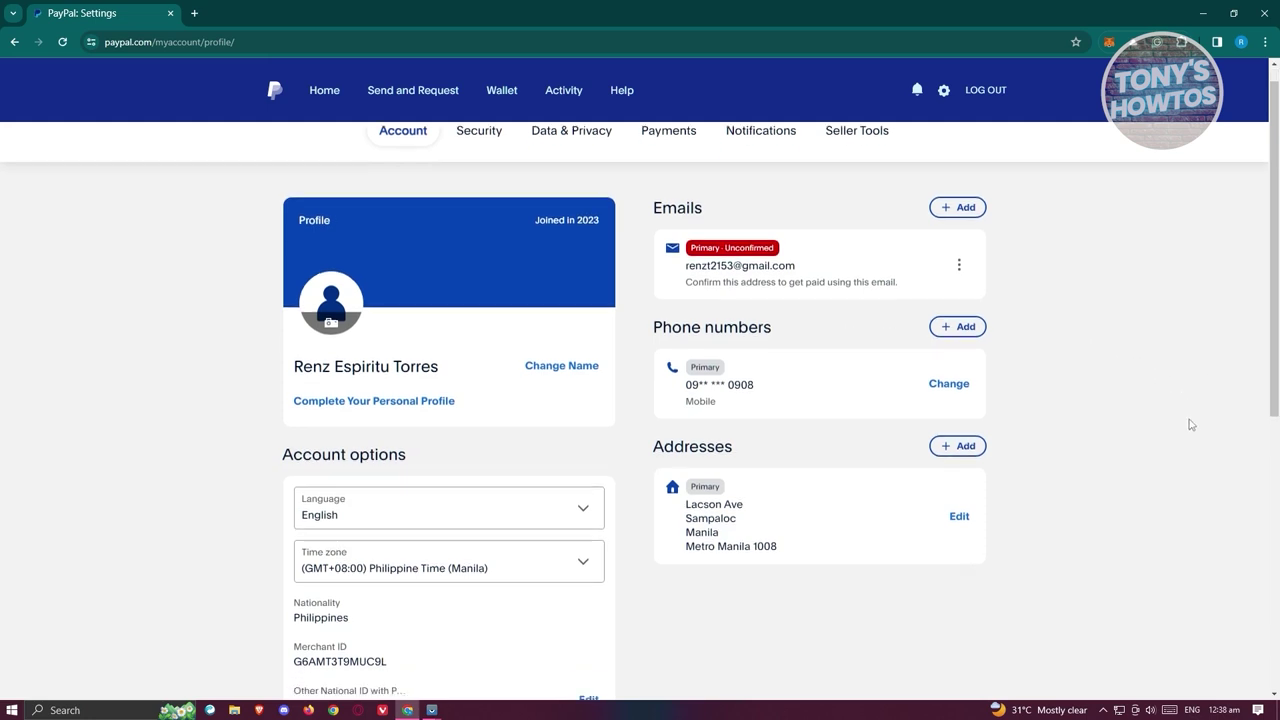
pyautogui.scroll(-3, 1193, 478)
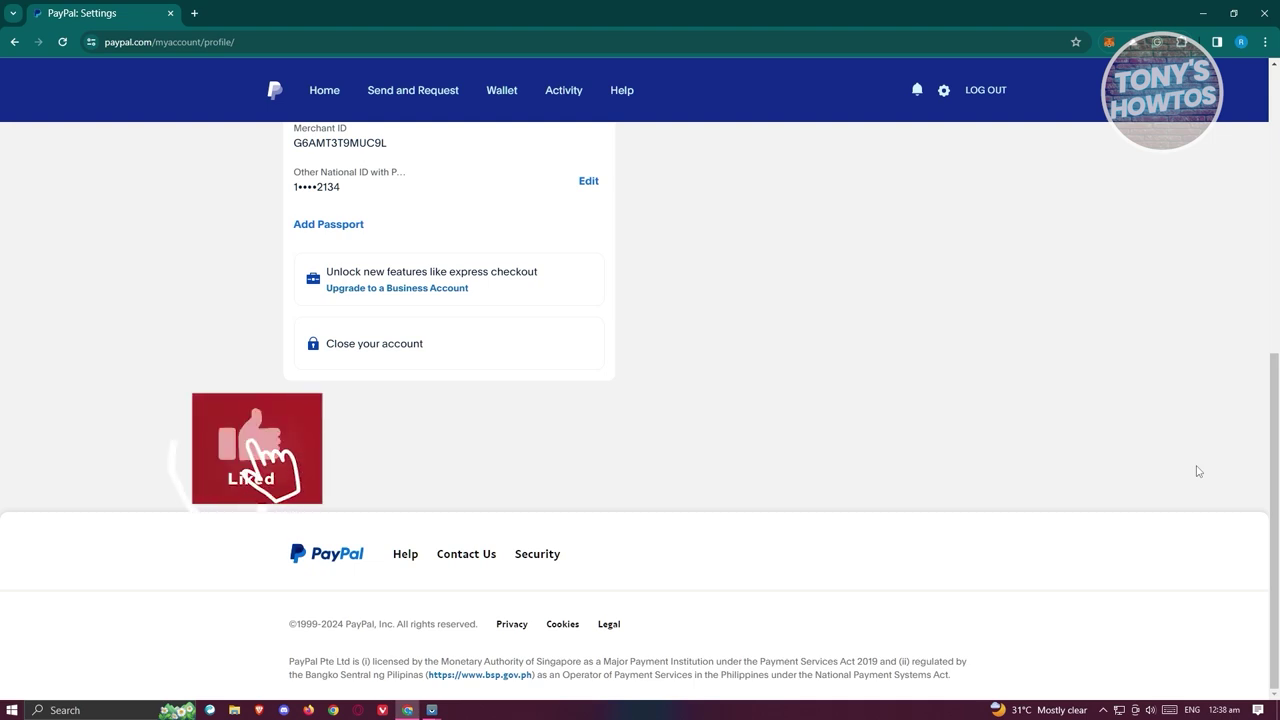
pyautogui.click(397, 345)
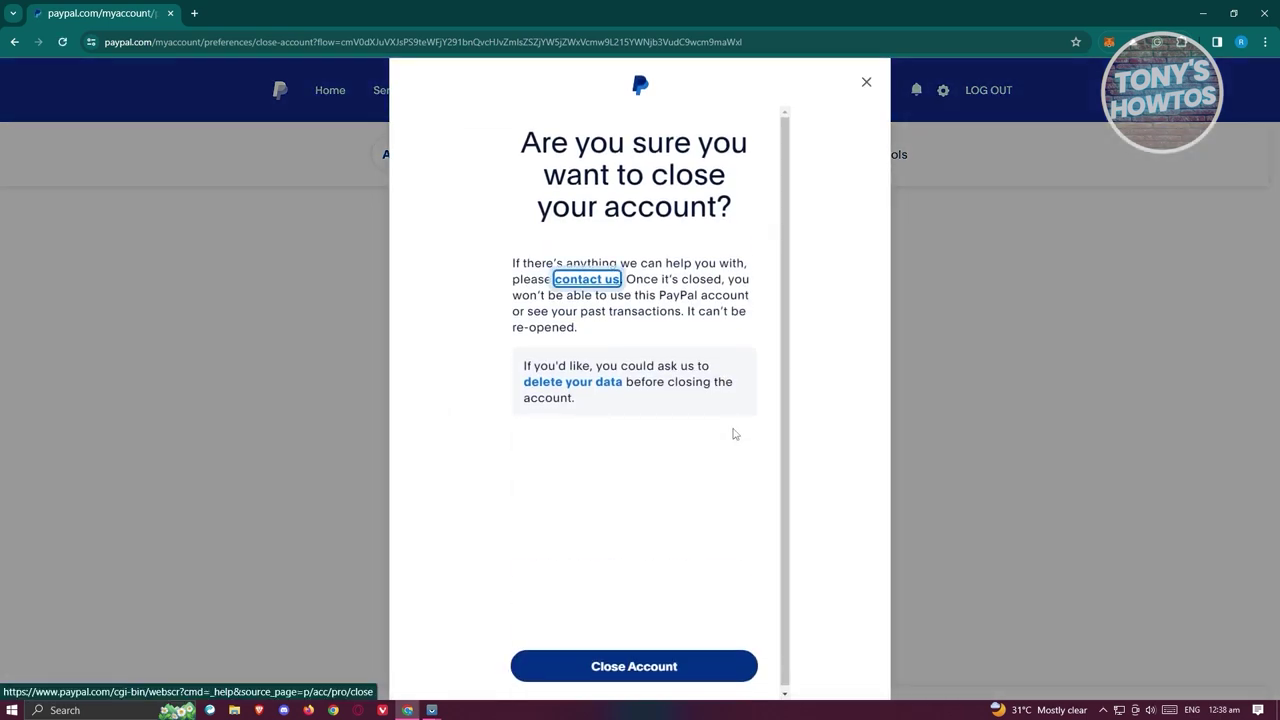
pyautogui.click(654, 475)
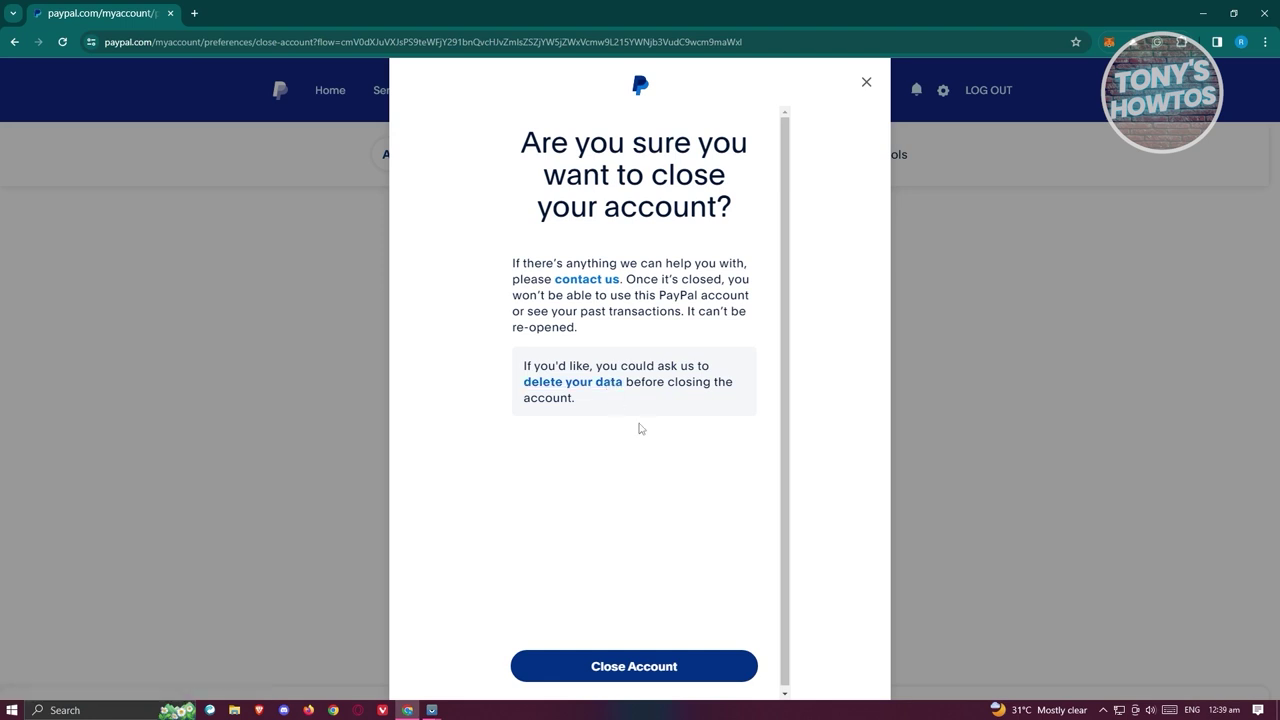
pyautogui.click(675, 676)
pyautogui.click(864, 84)
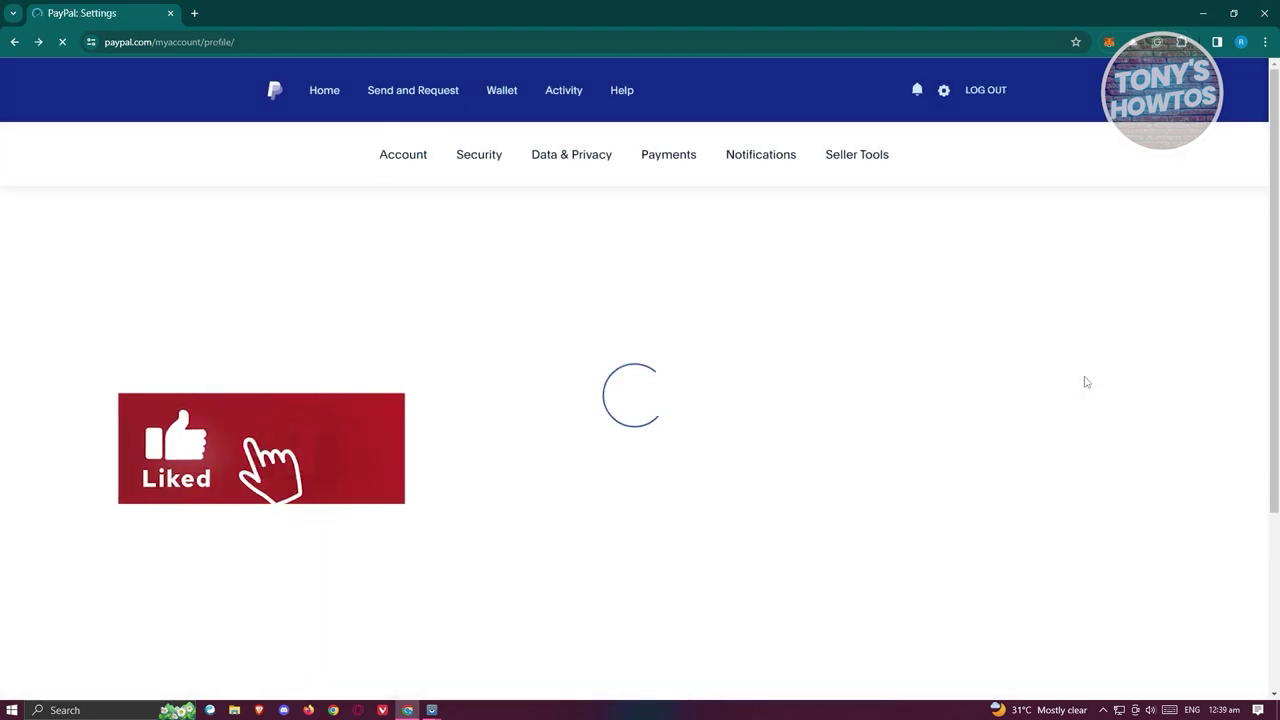